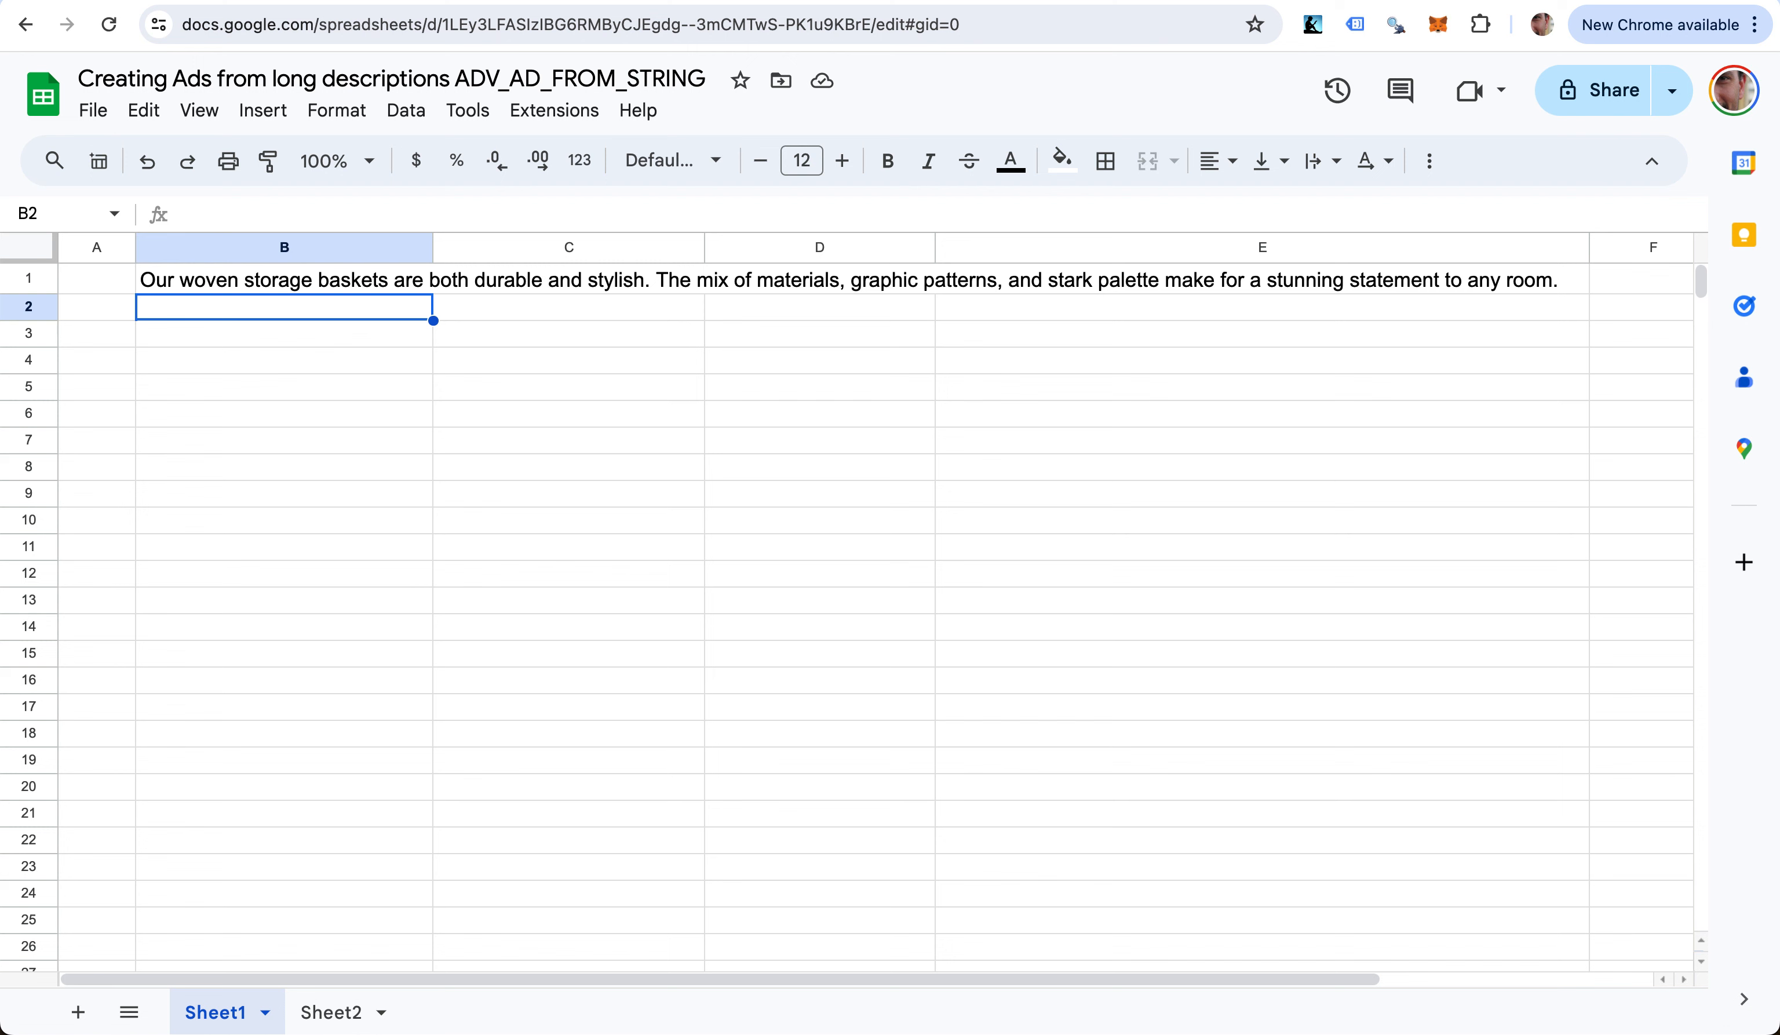
# - Enter =ADV_AD_FROM_STRING(B1) in B2 to split the description into chunks across B2:E2
pyautogui.write('=')
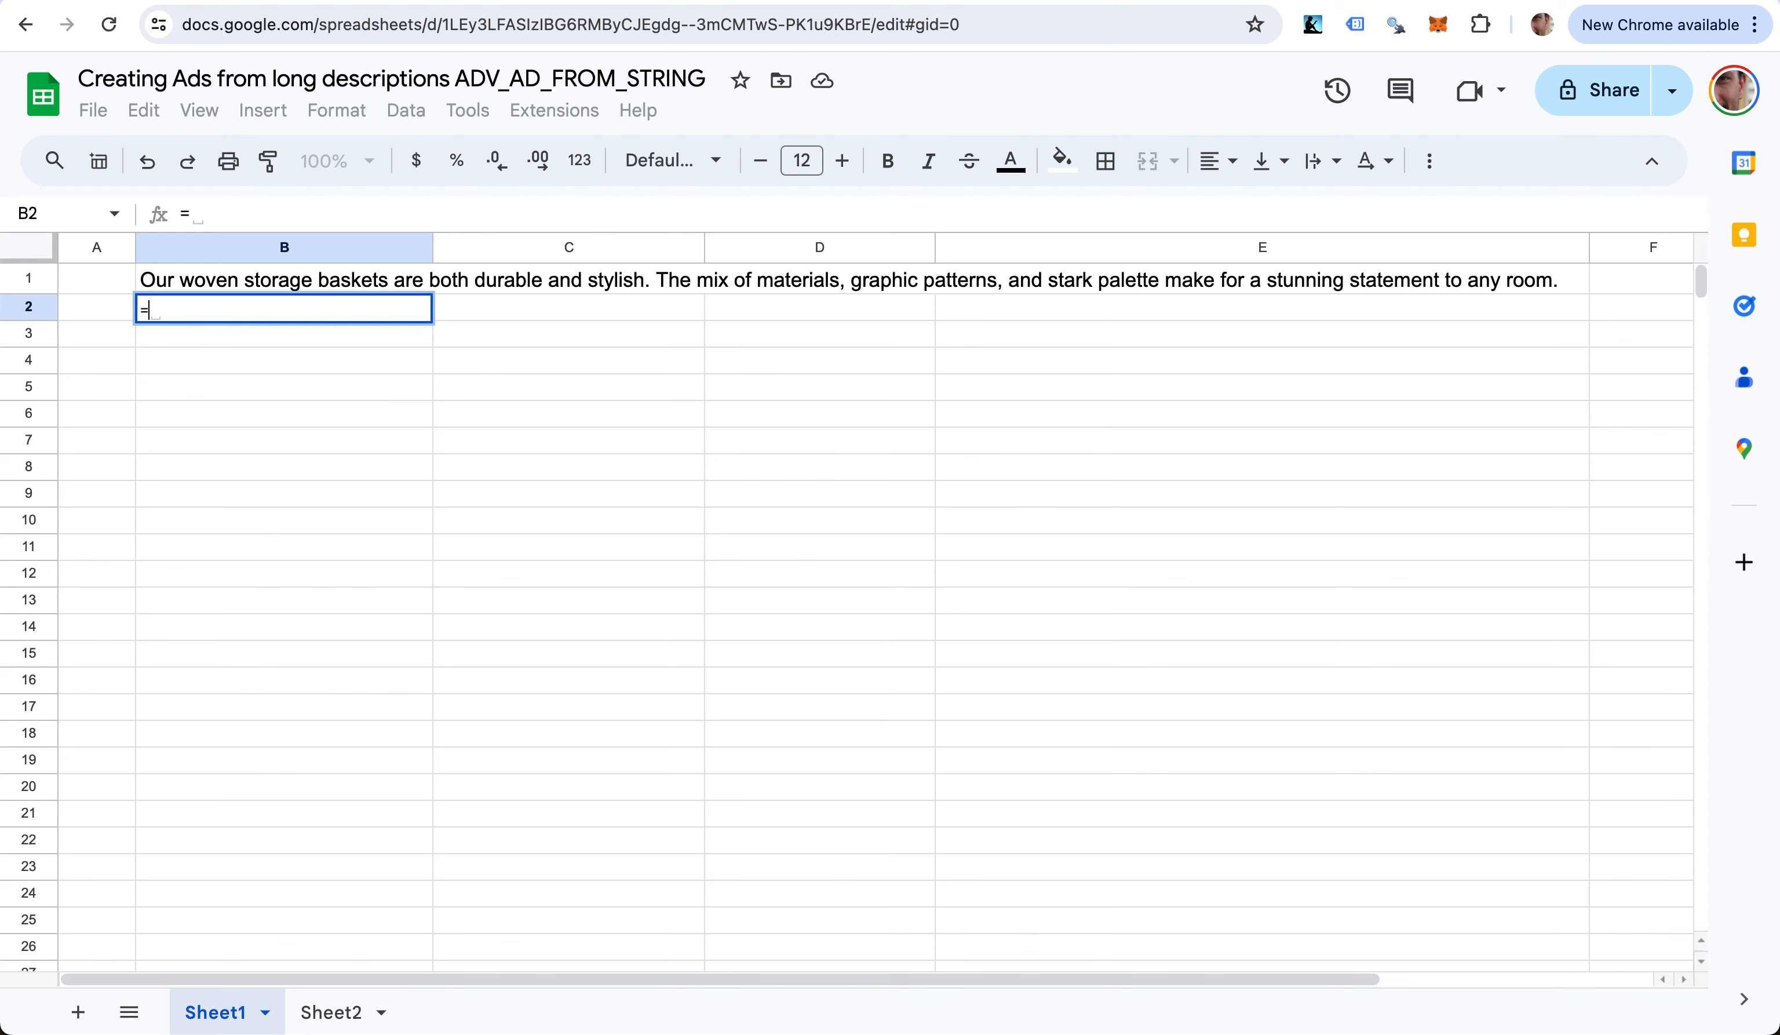
pyautogui.write('adv')
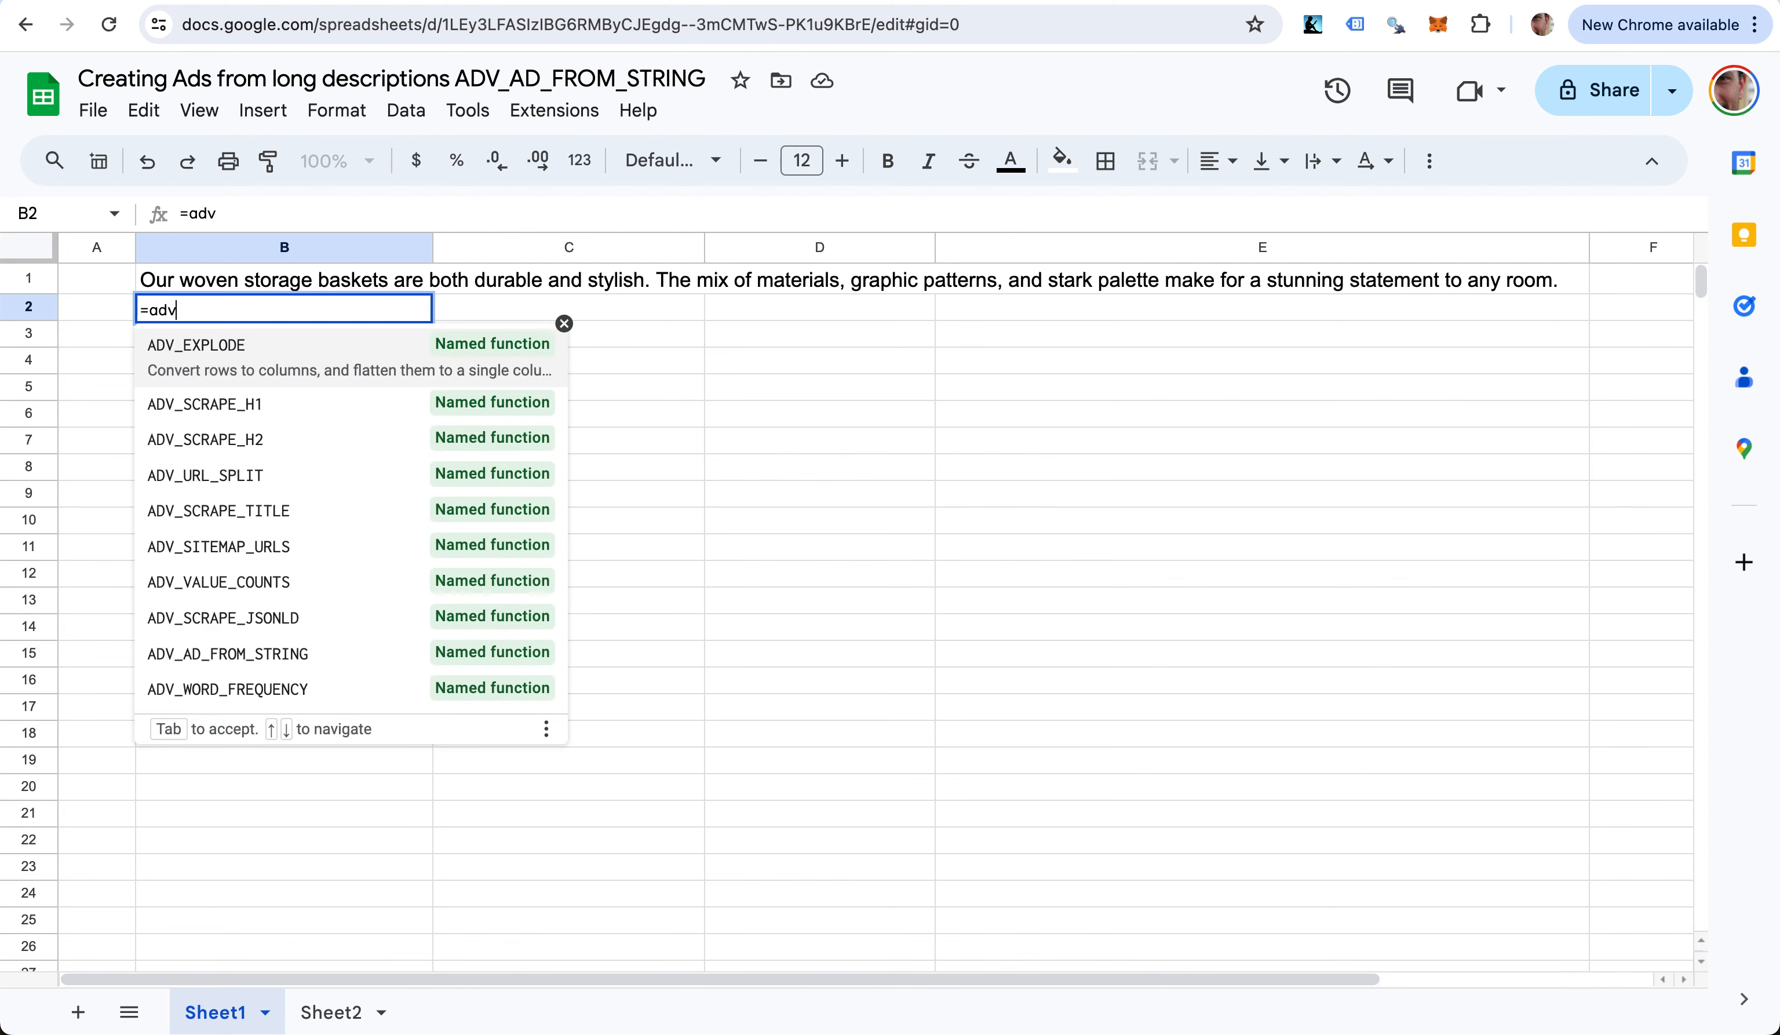
pyautogui.write('_ad')
pyautogui.press('Tab')
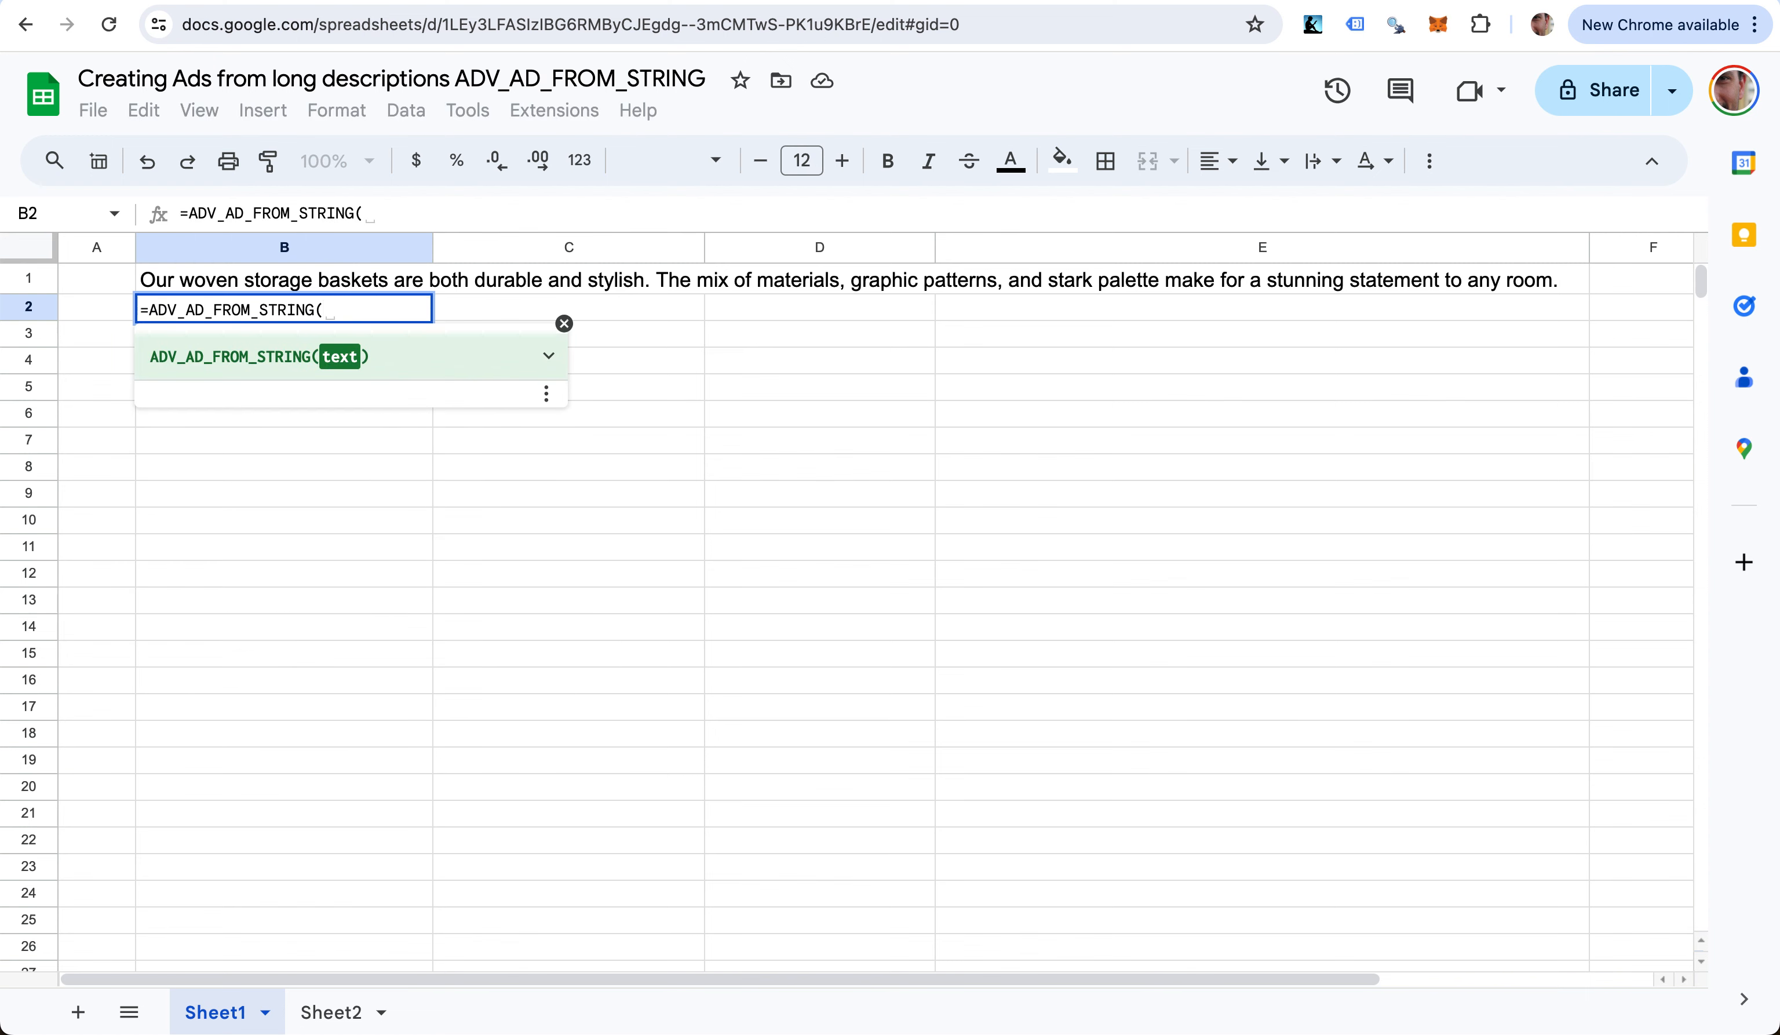
pyautogui.write('B1)')
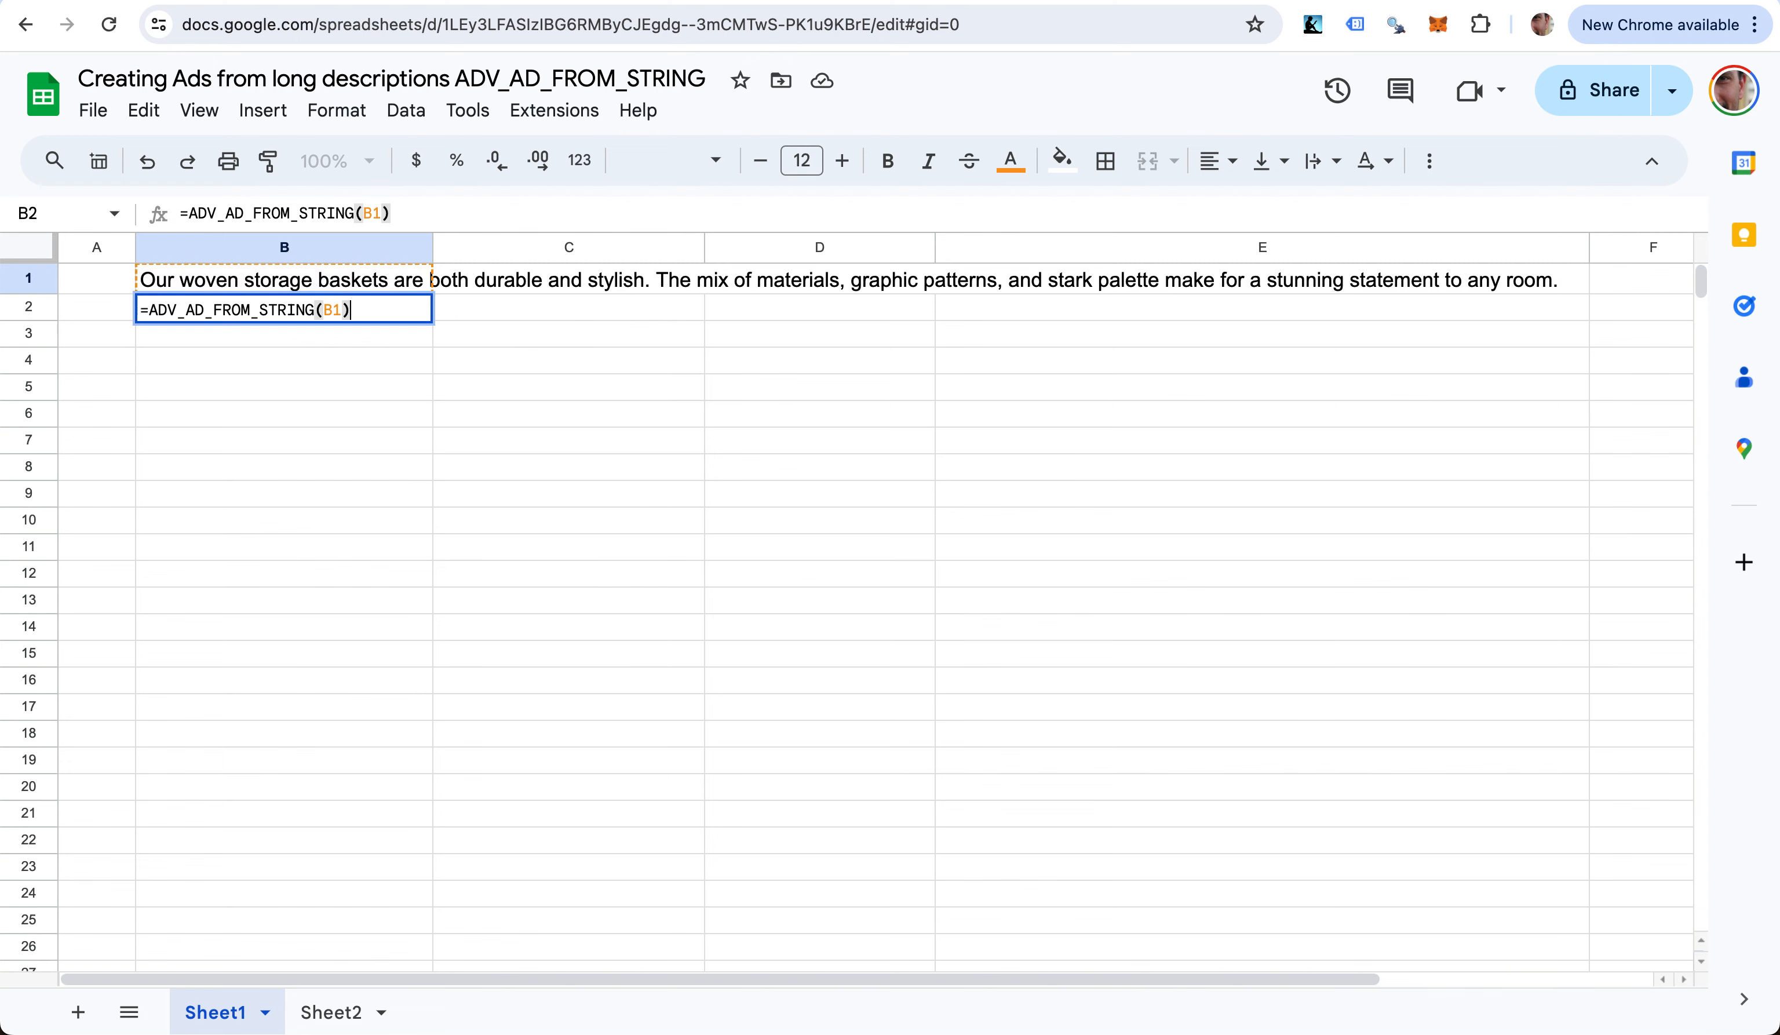
pyautogui.press('Return')
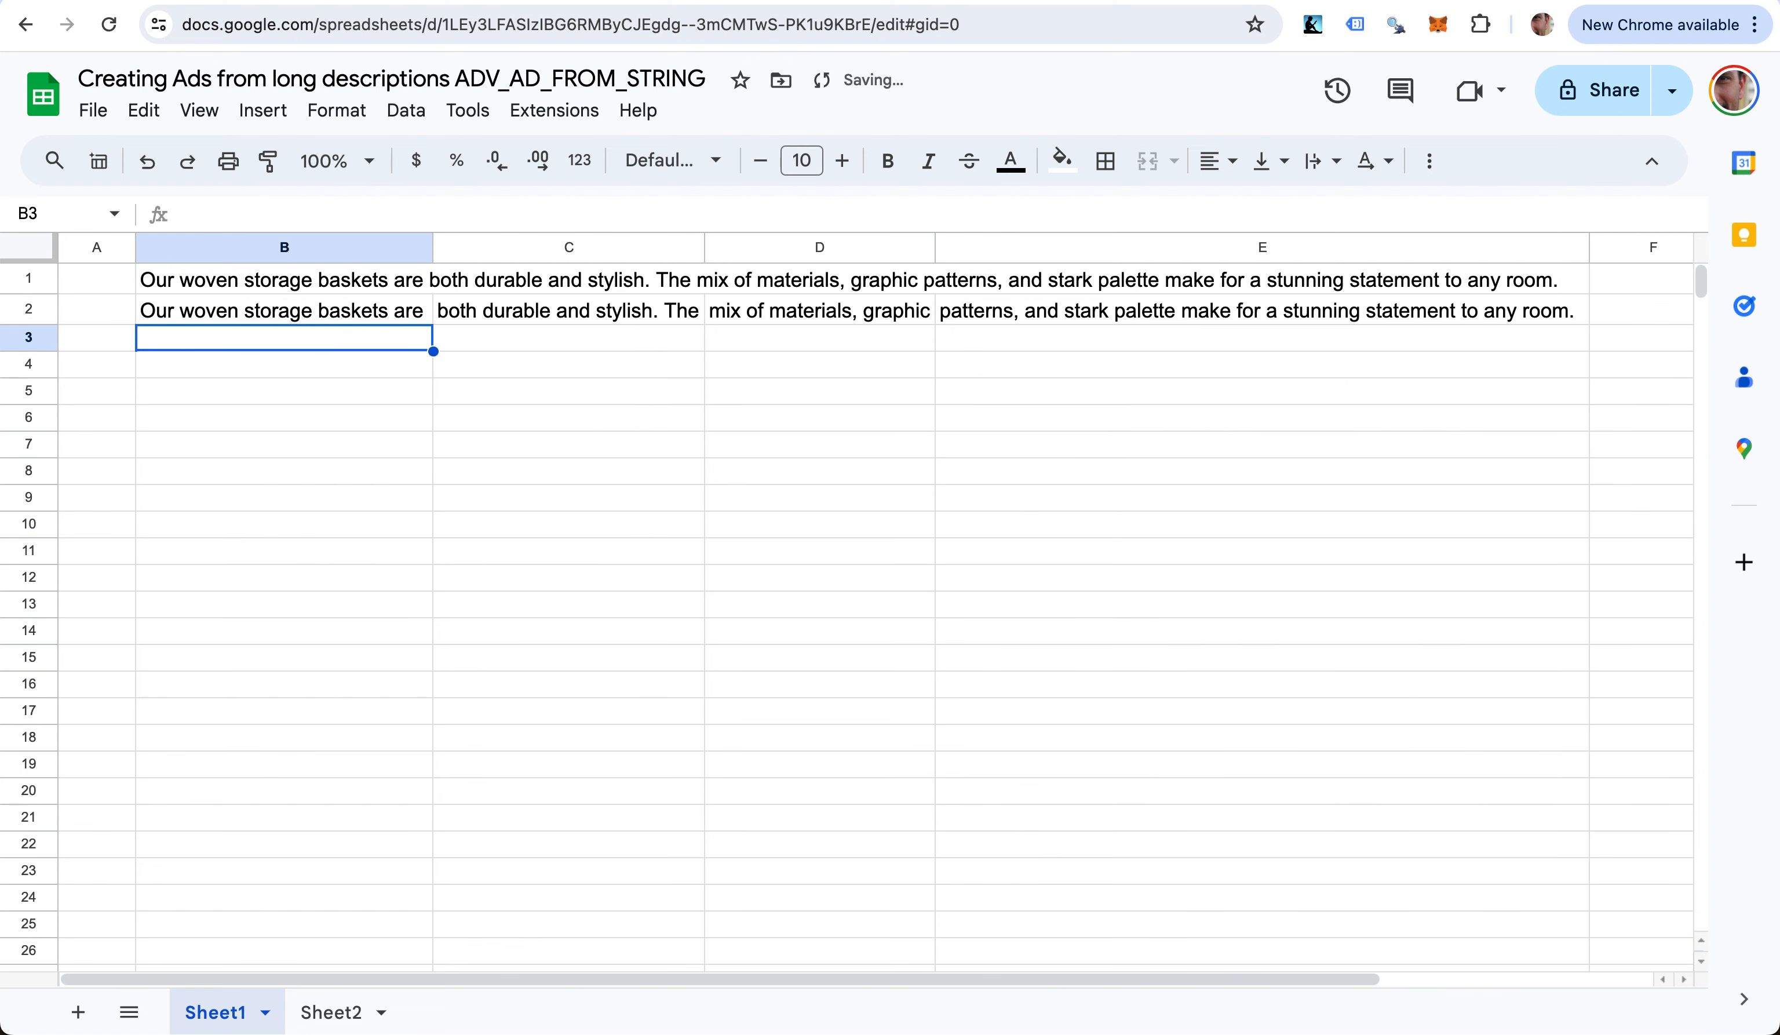
pyautogui.press('Up')
pyautogui.press('Up')
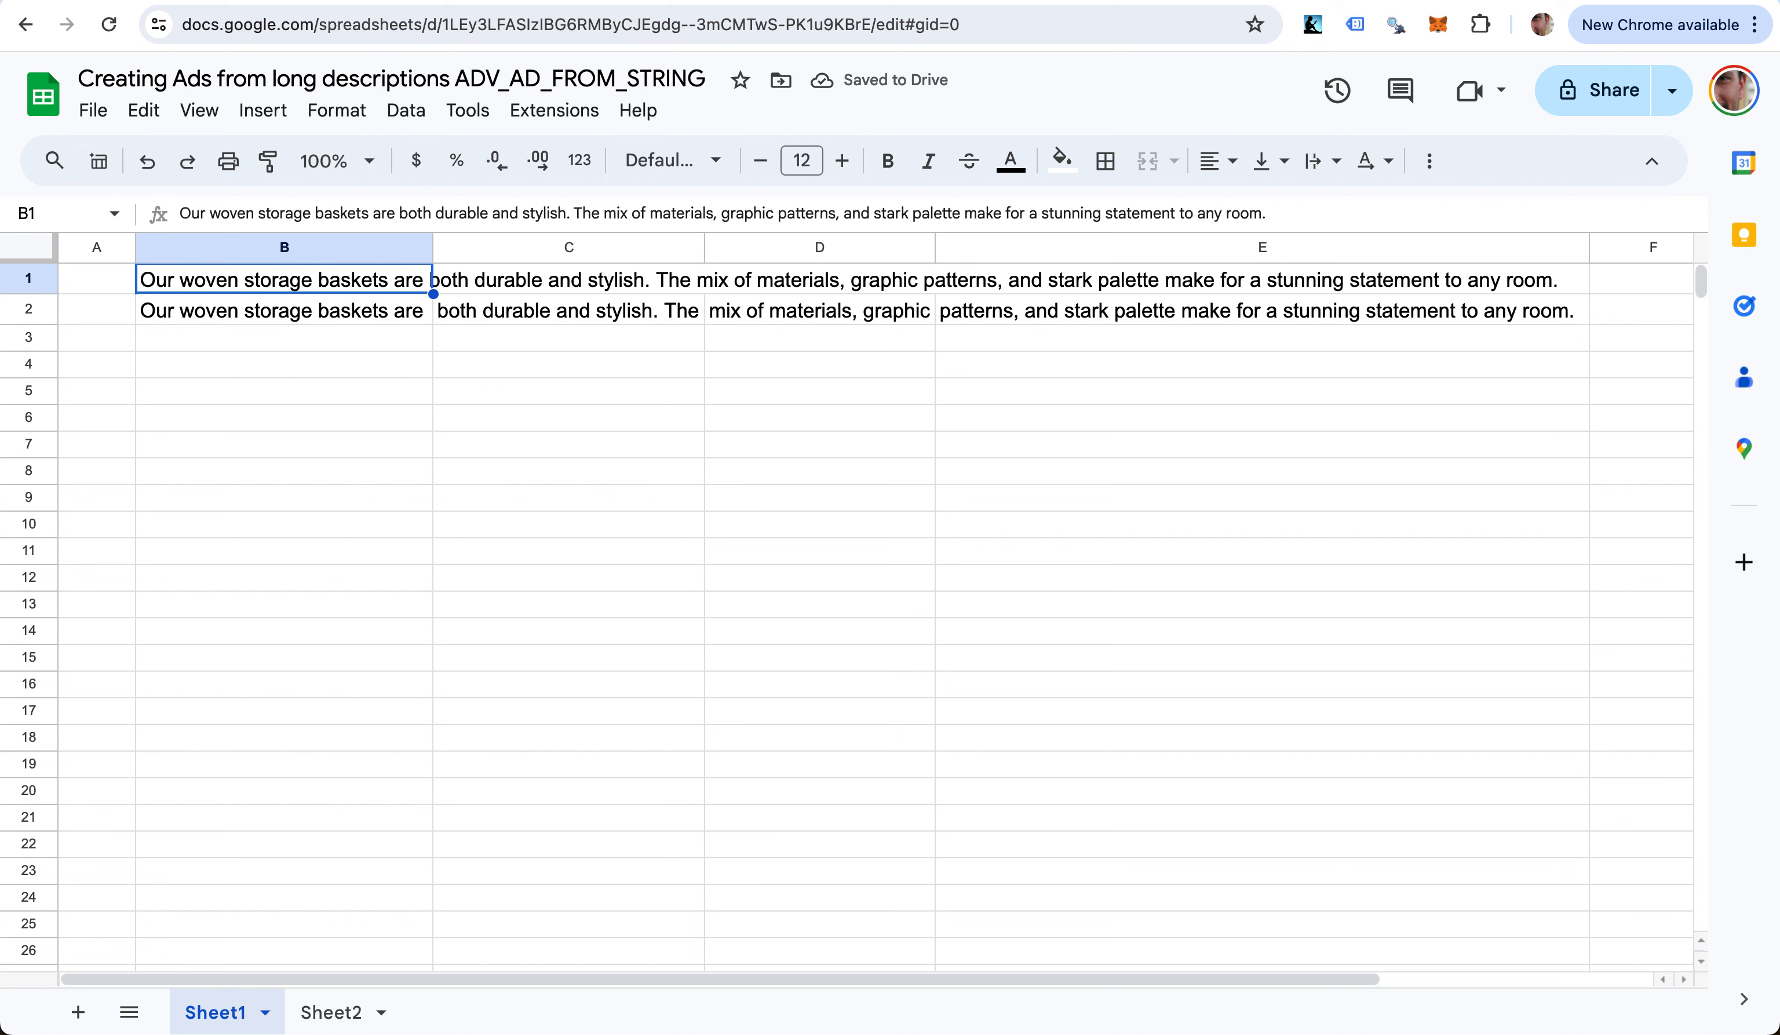
pyautogui.press('Down')
pyautogui.press('Right')
pyautogui.press('Right')
pyautogui.press('Right')
pyautogui.press('Right')
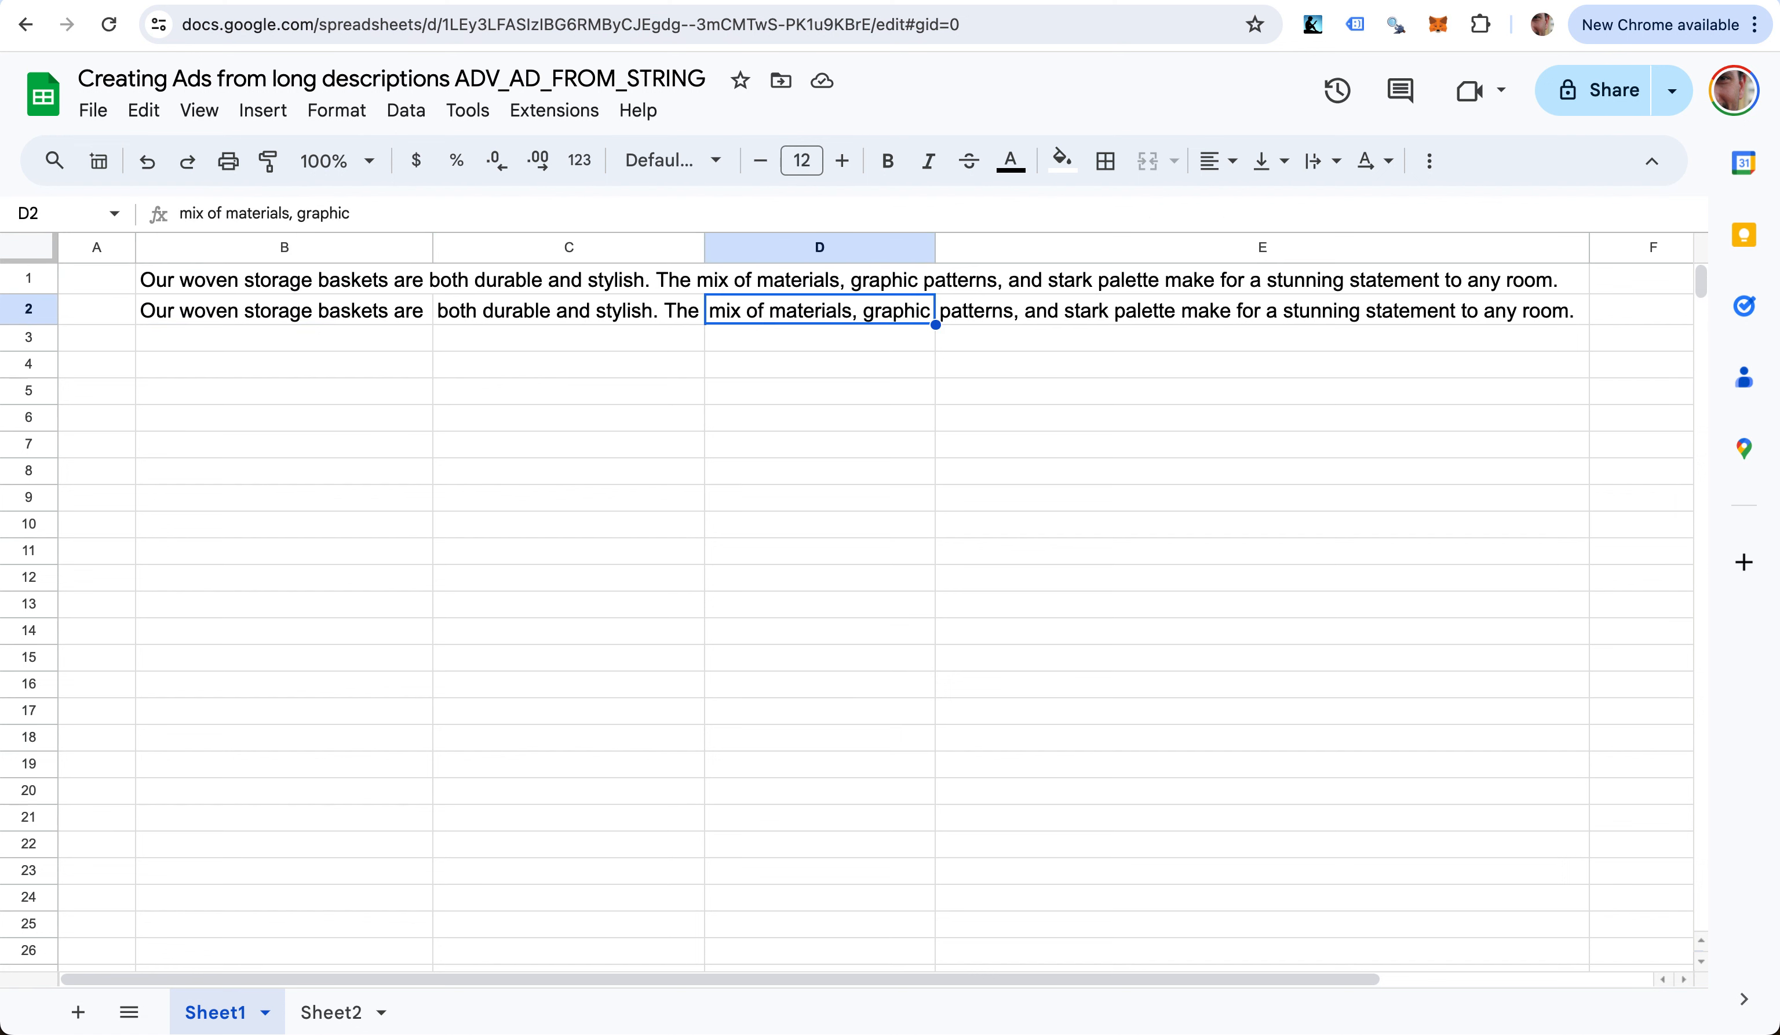
pyautogui.press('Left')
# - Clear the stray 90 from cell F4
pyautogui.press('Right')
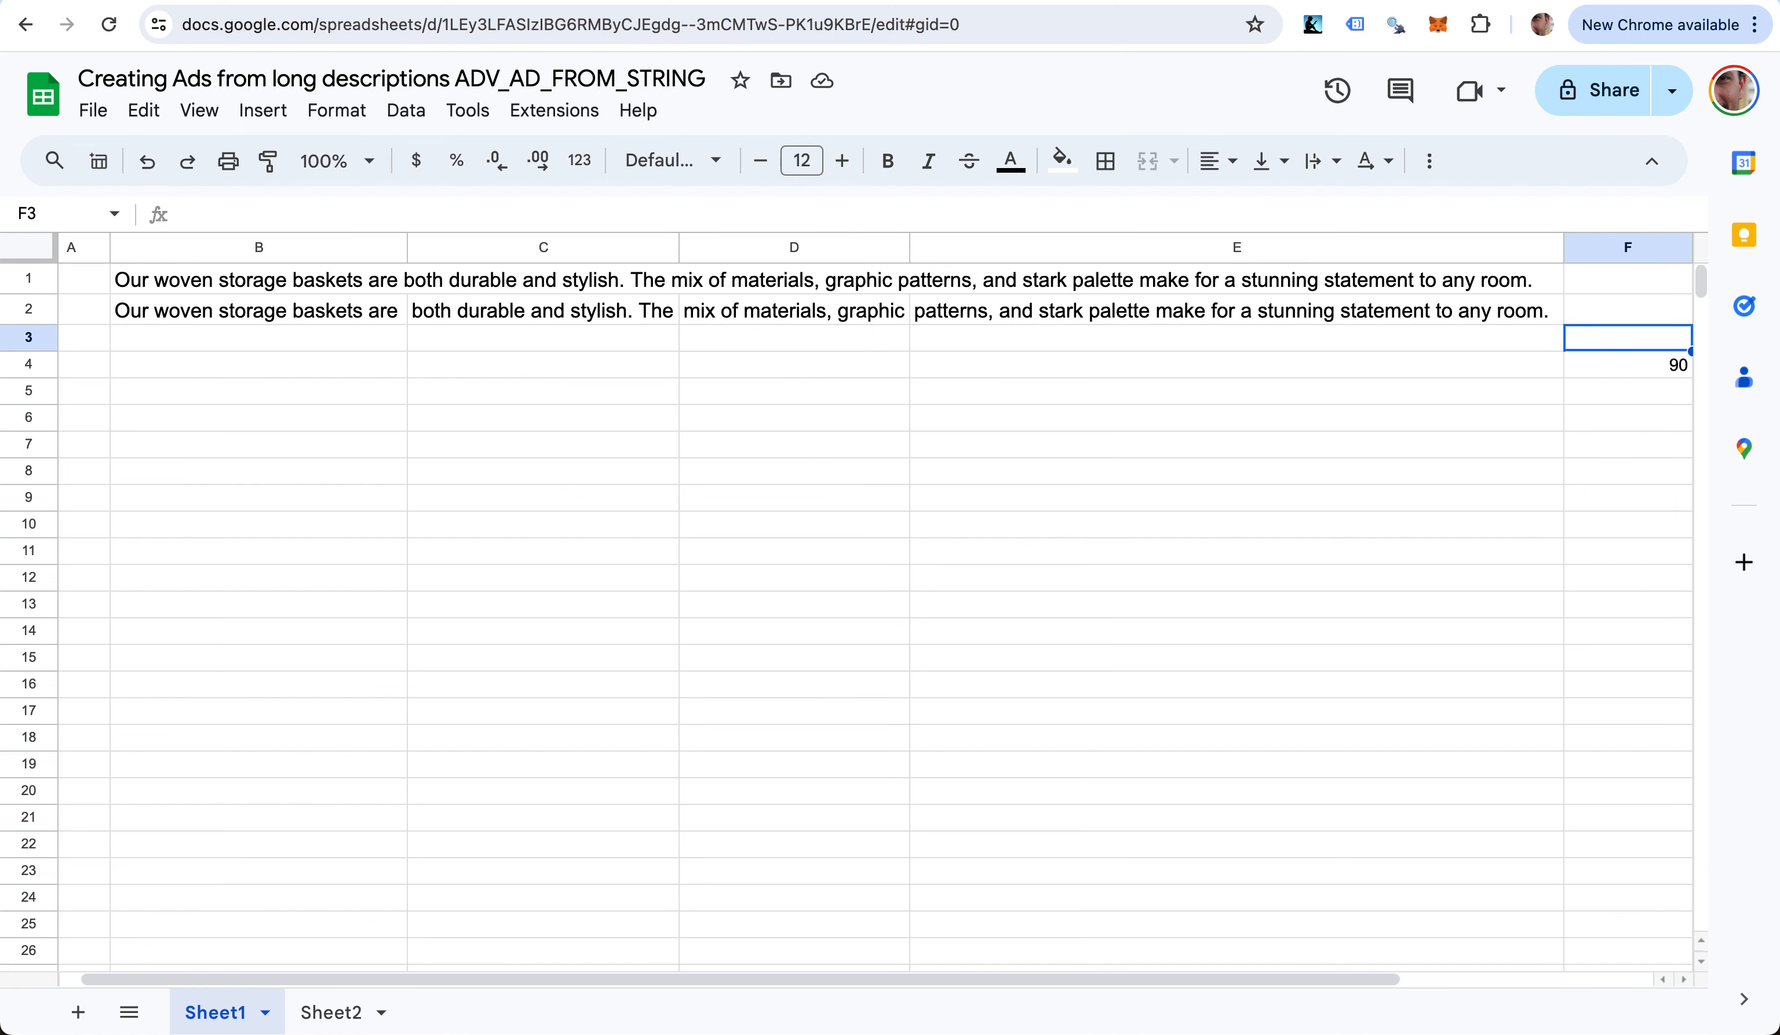
pyautogui.press('Down')
pyautogui.press('Down')
pyautogui.press('Delete')
pyautogui.press('Down')
pyautogui.press('Up')
pyautogui.press('Up')
pyautogui.press('Home')
pyautogui.press('Right')
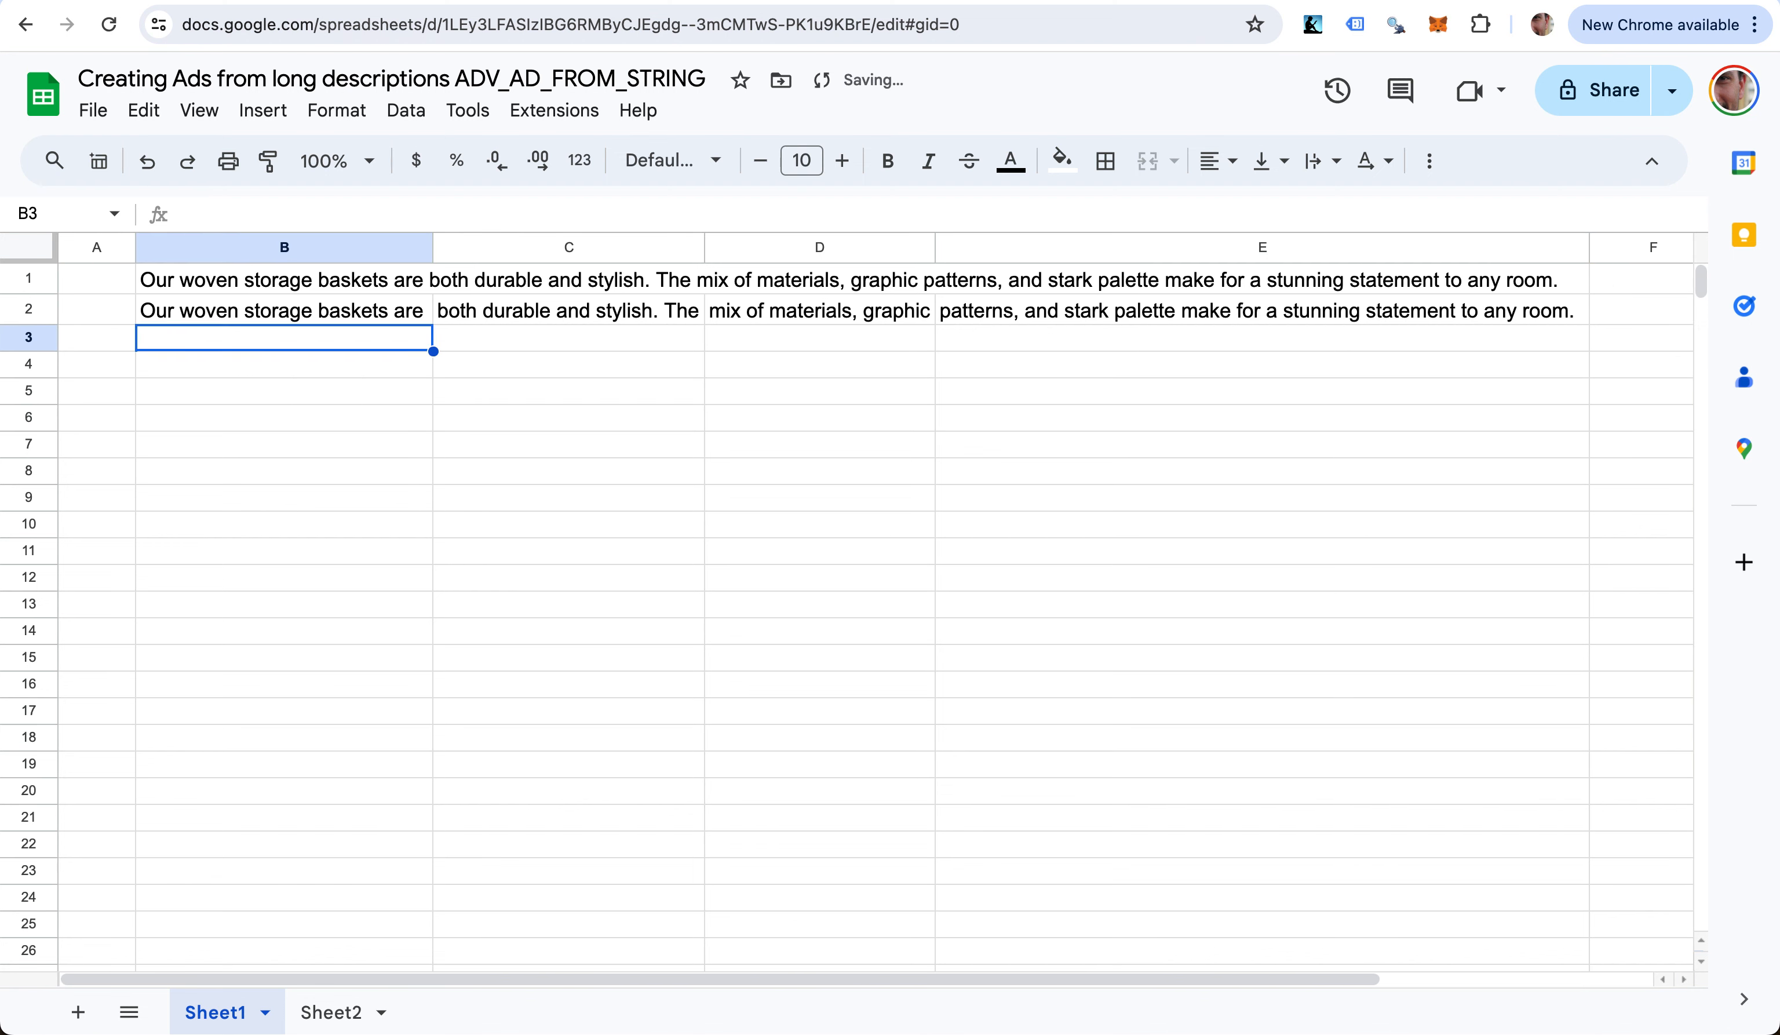
# - Add =LEN(B2) in B3 and copy it across C3:E3 to count each chunk's characters
pyautogui.write('=Len')
pyautogui.press('Tab')
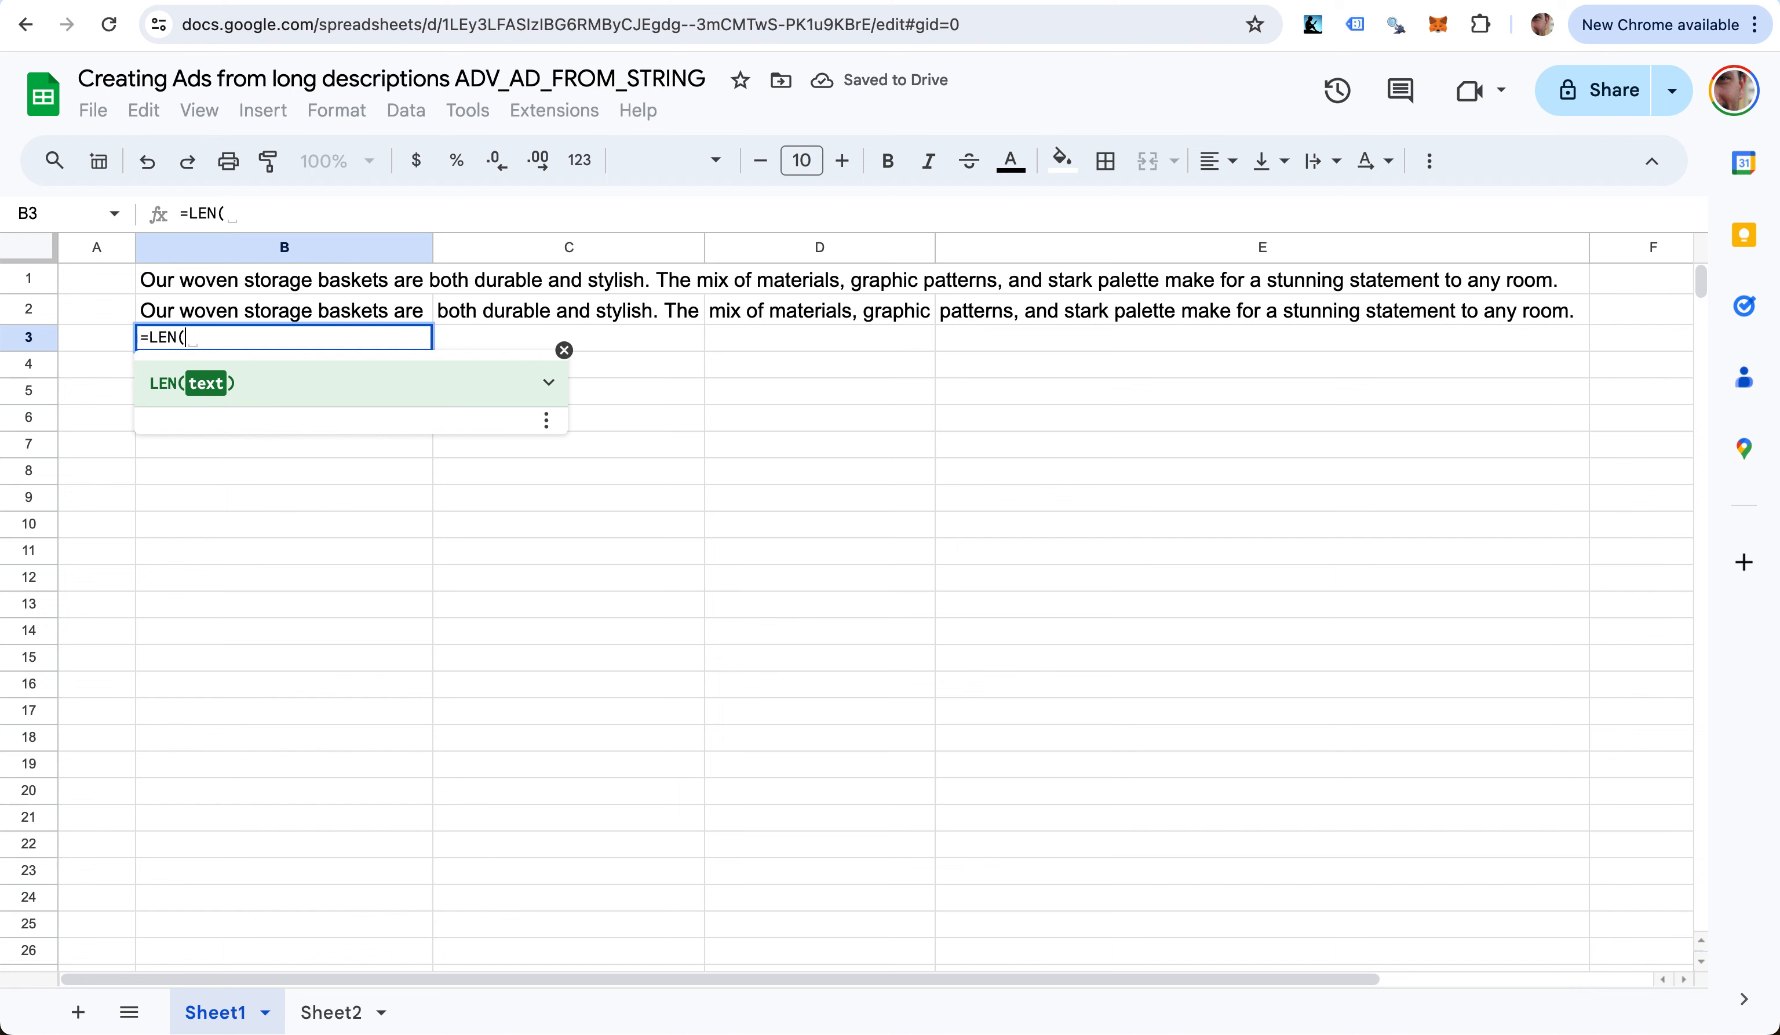
pyautogui.press('Up')
pyautogui.write(')')
pyautogui.press('Return')
pyautogui.press('Up')
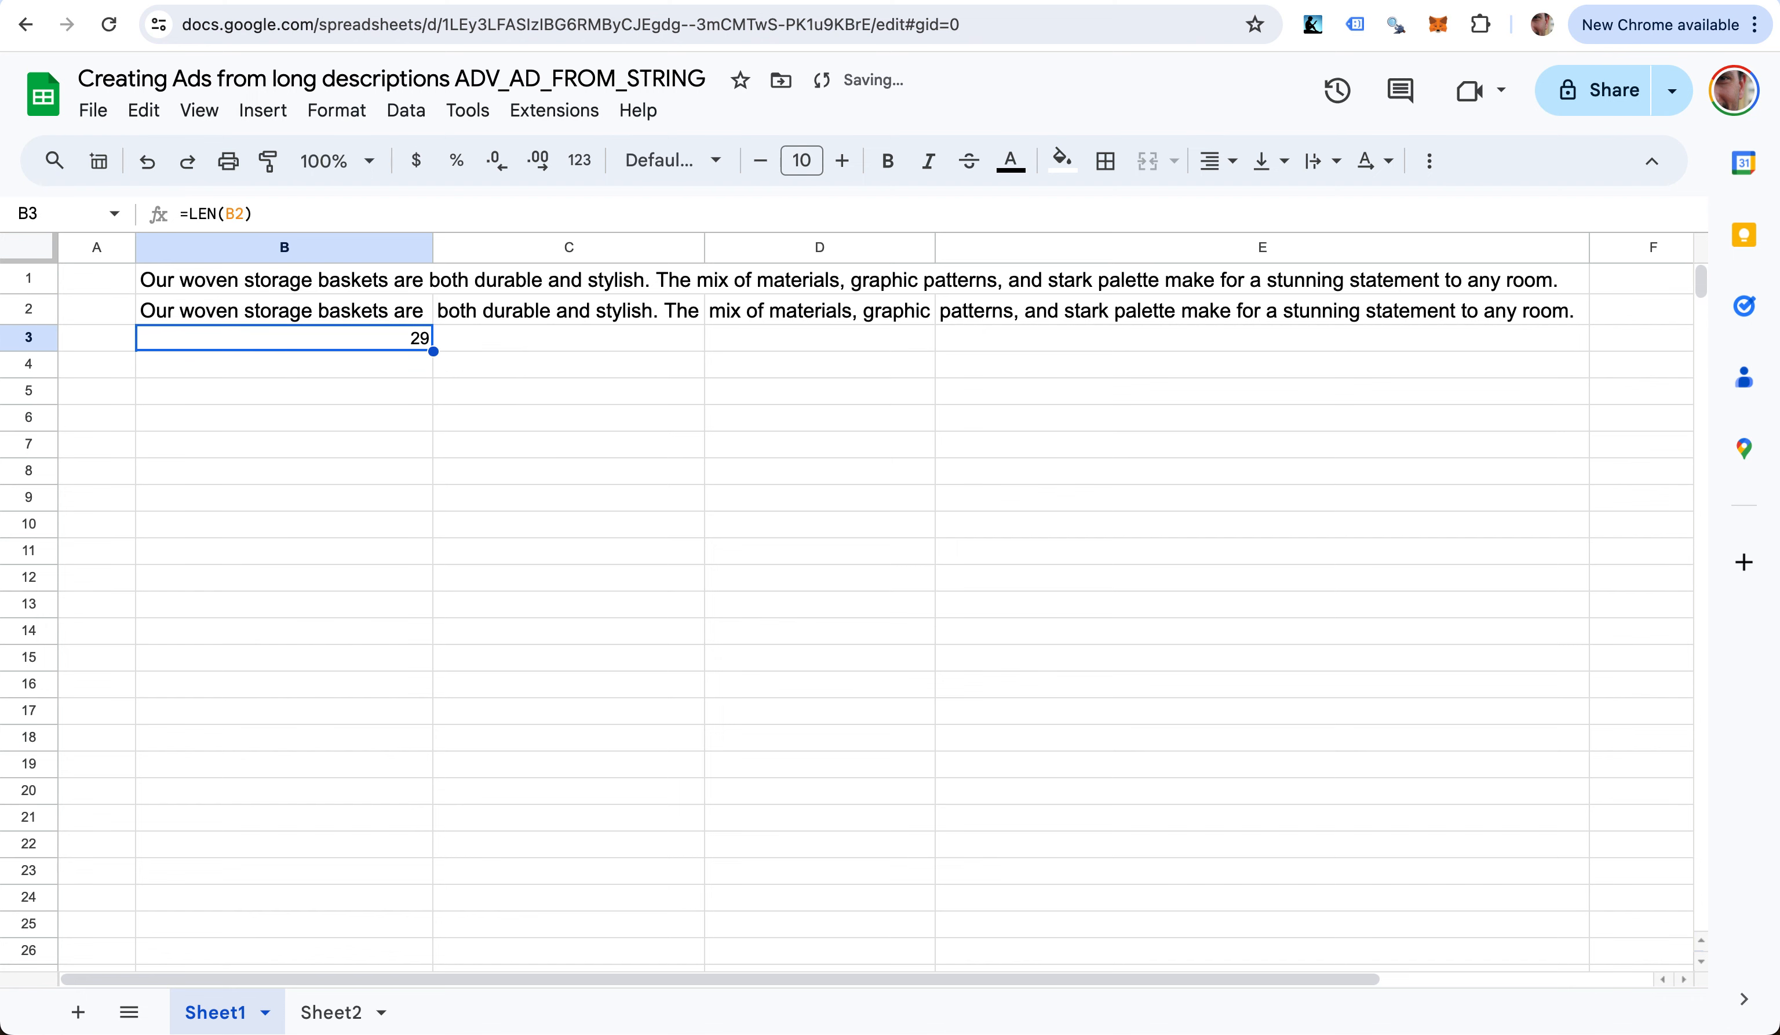
pyautogui.hotkey('ctrl', 'c')
pyautogui.press('Right')
pyautogui.hotkey('ctrl', 'shift', 'Right')
pyautogui.hotkey('shift', 'Left')
pyautogui.hotkey('shift', 'Left')
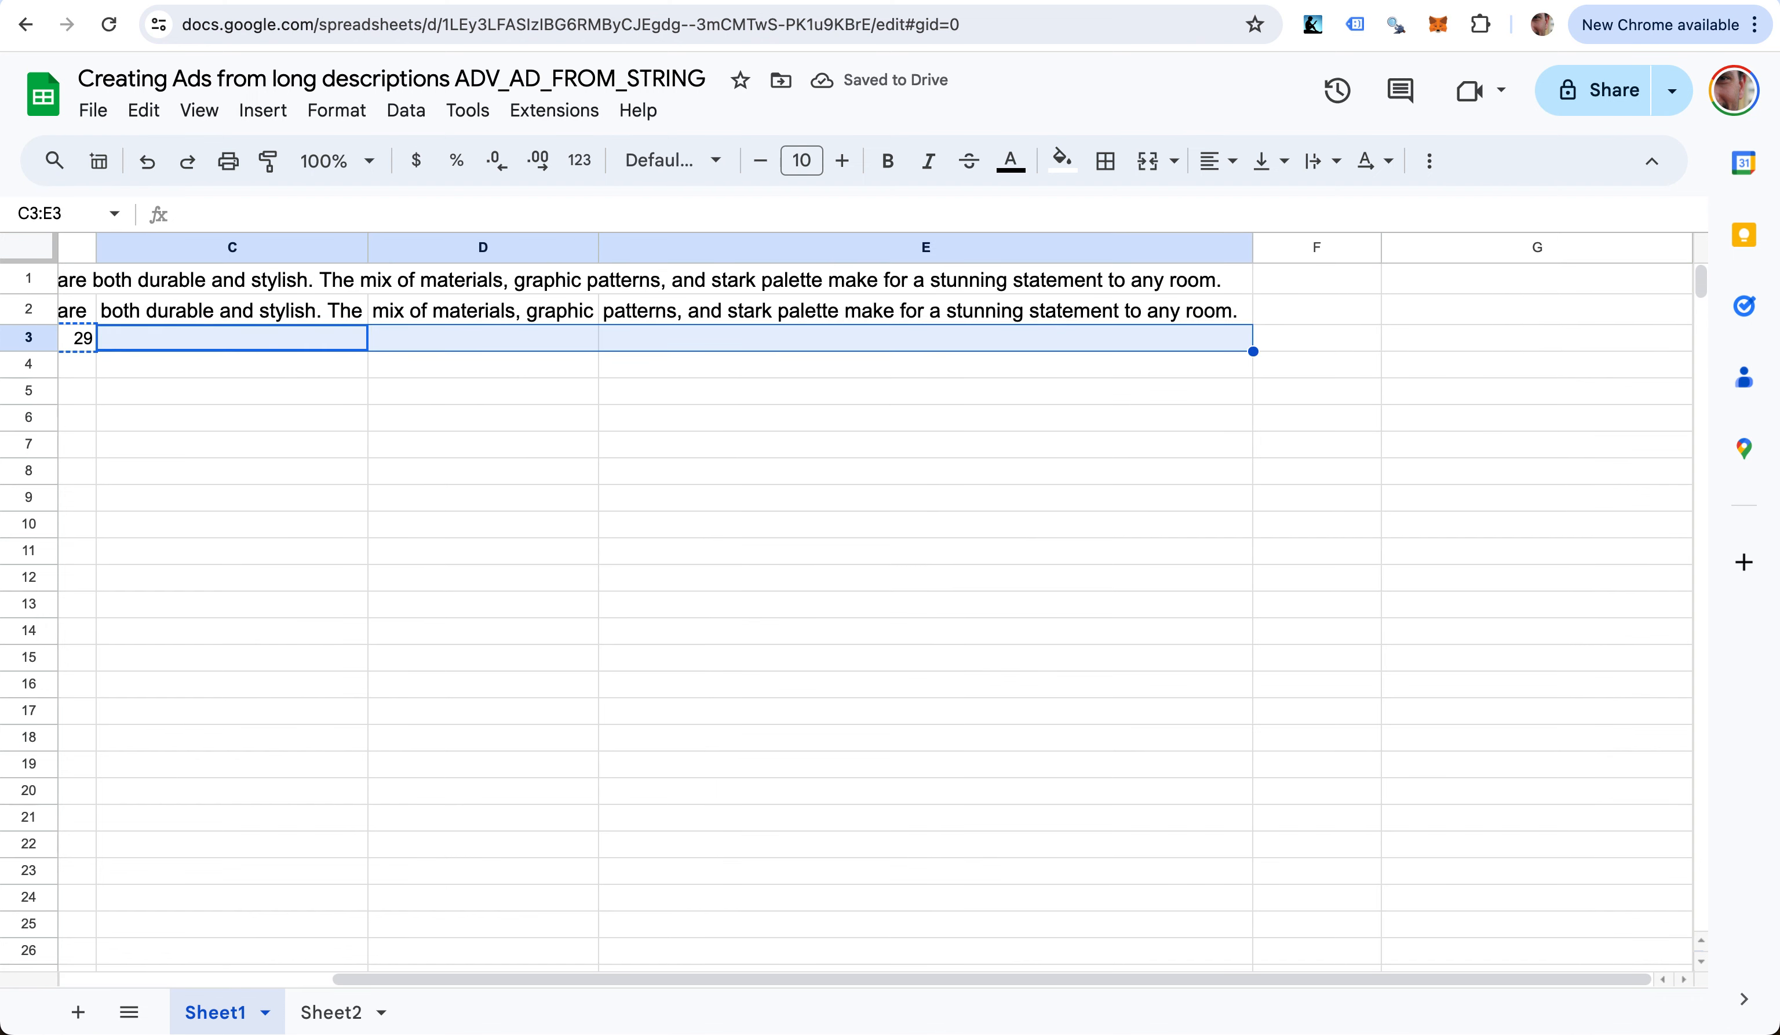
pyautogui.hotkey('ctrl', 'v')
# - Enter the character limits 30, 30, 30 and 90 in B4:E4
pyautogui.press('Down')
pyautogui.press('Left')
pyautogui.press('Left')
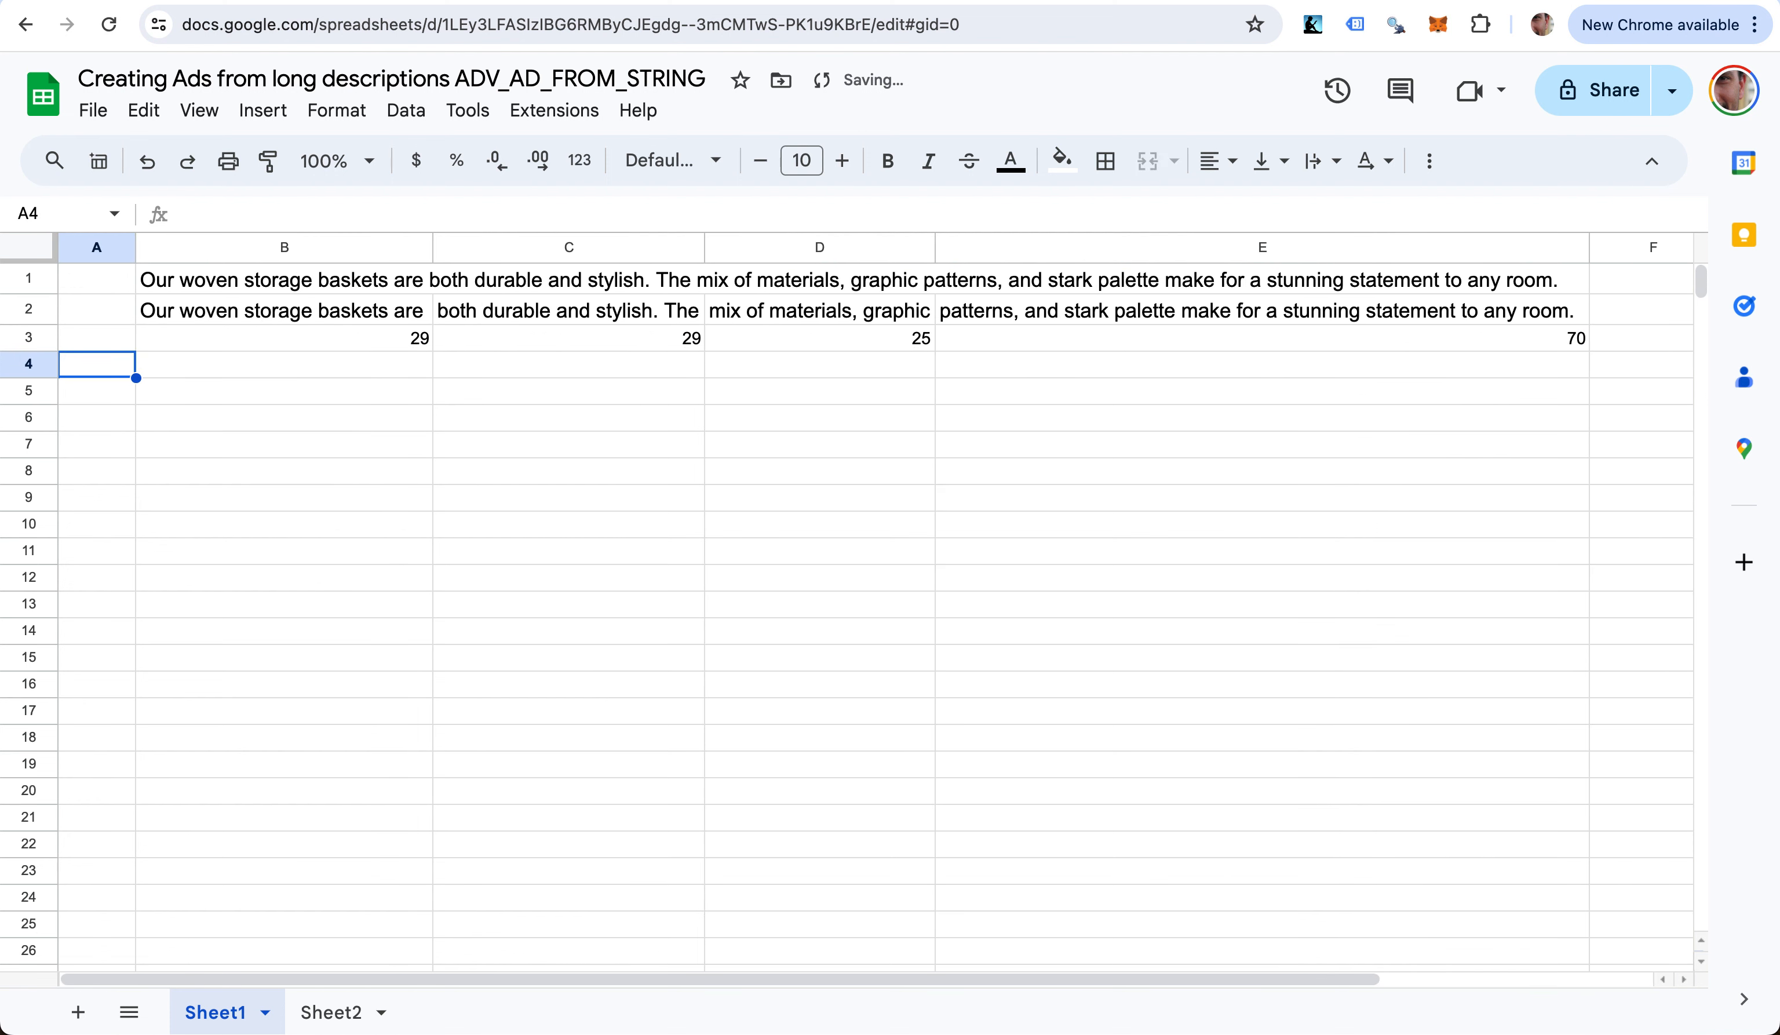
pyautogui.press('Right')
pyautogui.write('30')
pyautogui.press('Tab')
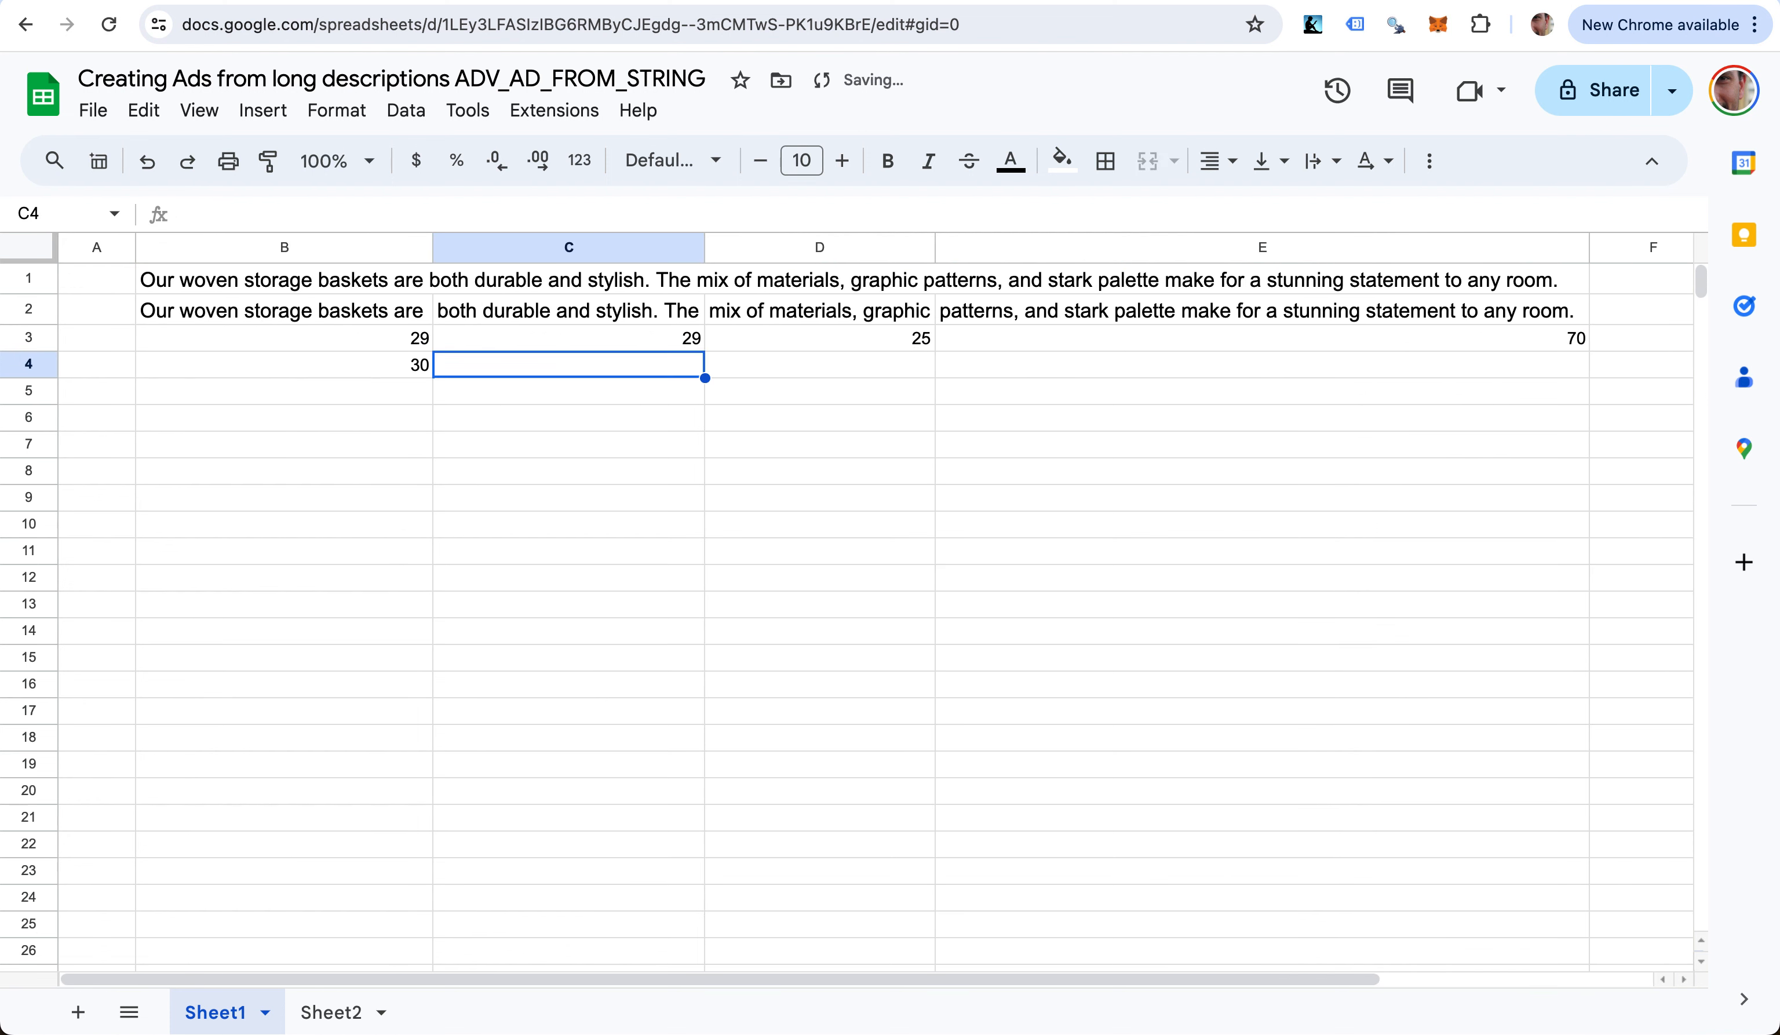
pyautogui.write('30')
pyautogui.press('Tab')
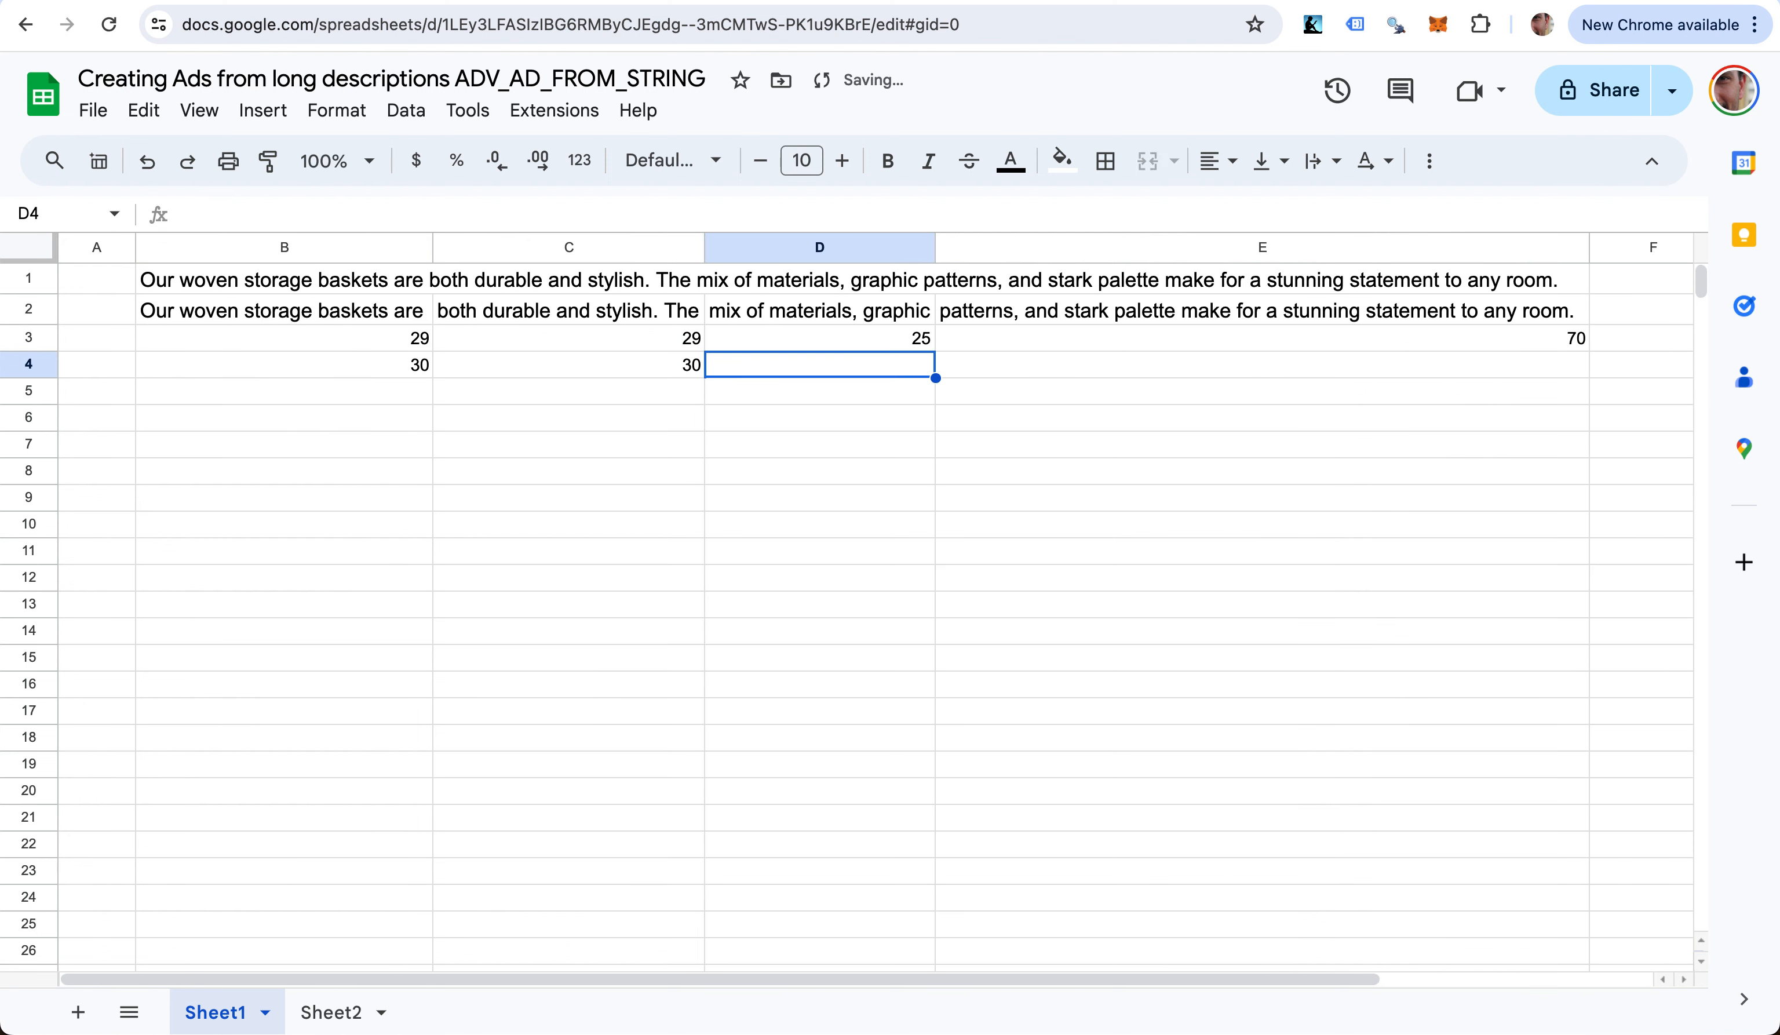
pyautogui.write('30')
pyautogui.press('Tab')
pyautogui.write('90')
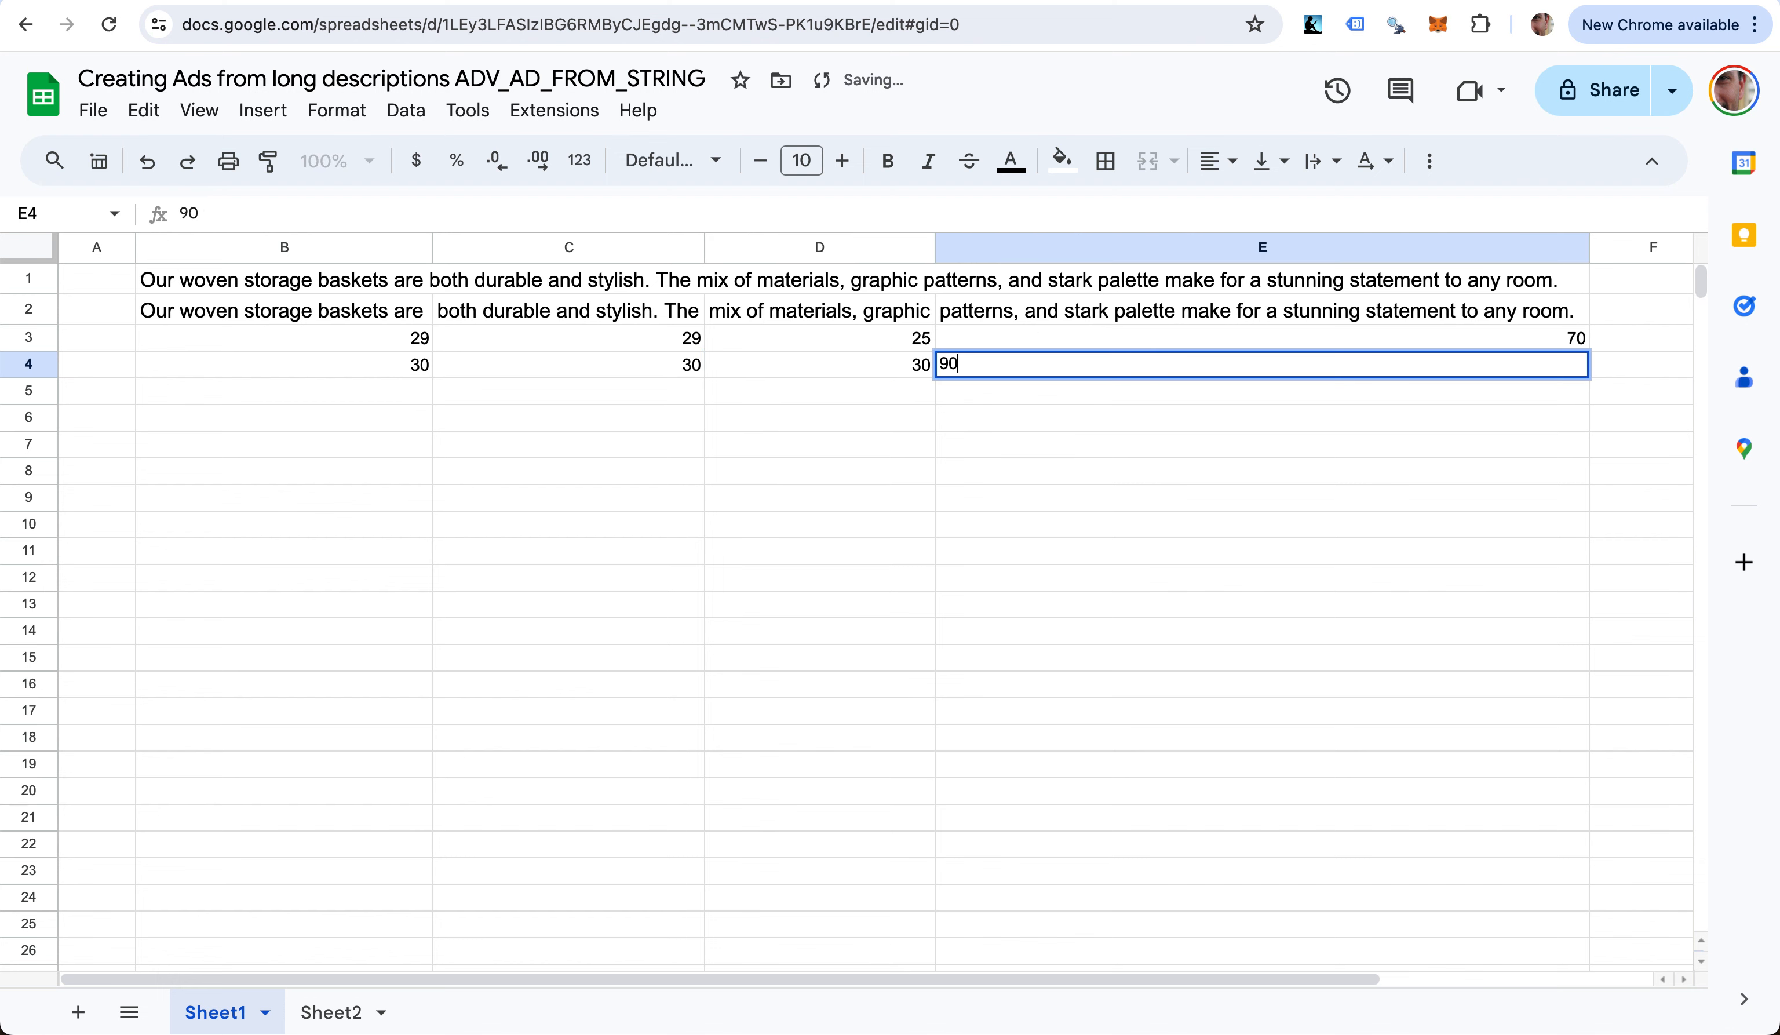
pyautogui.press('Tab')
# - Review the row 3 lengths against the row 4 limits, then select the third chunk in D2
pyautogui.press('Up')
pyautogui.press('Up')
pyautogui.press('Up')
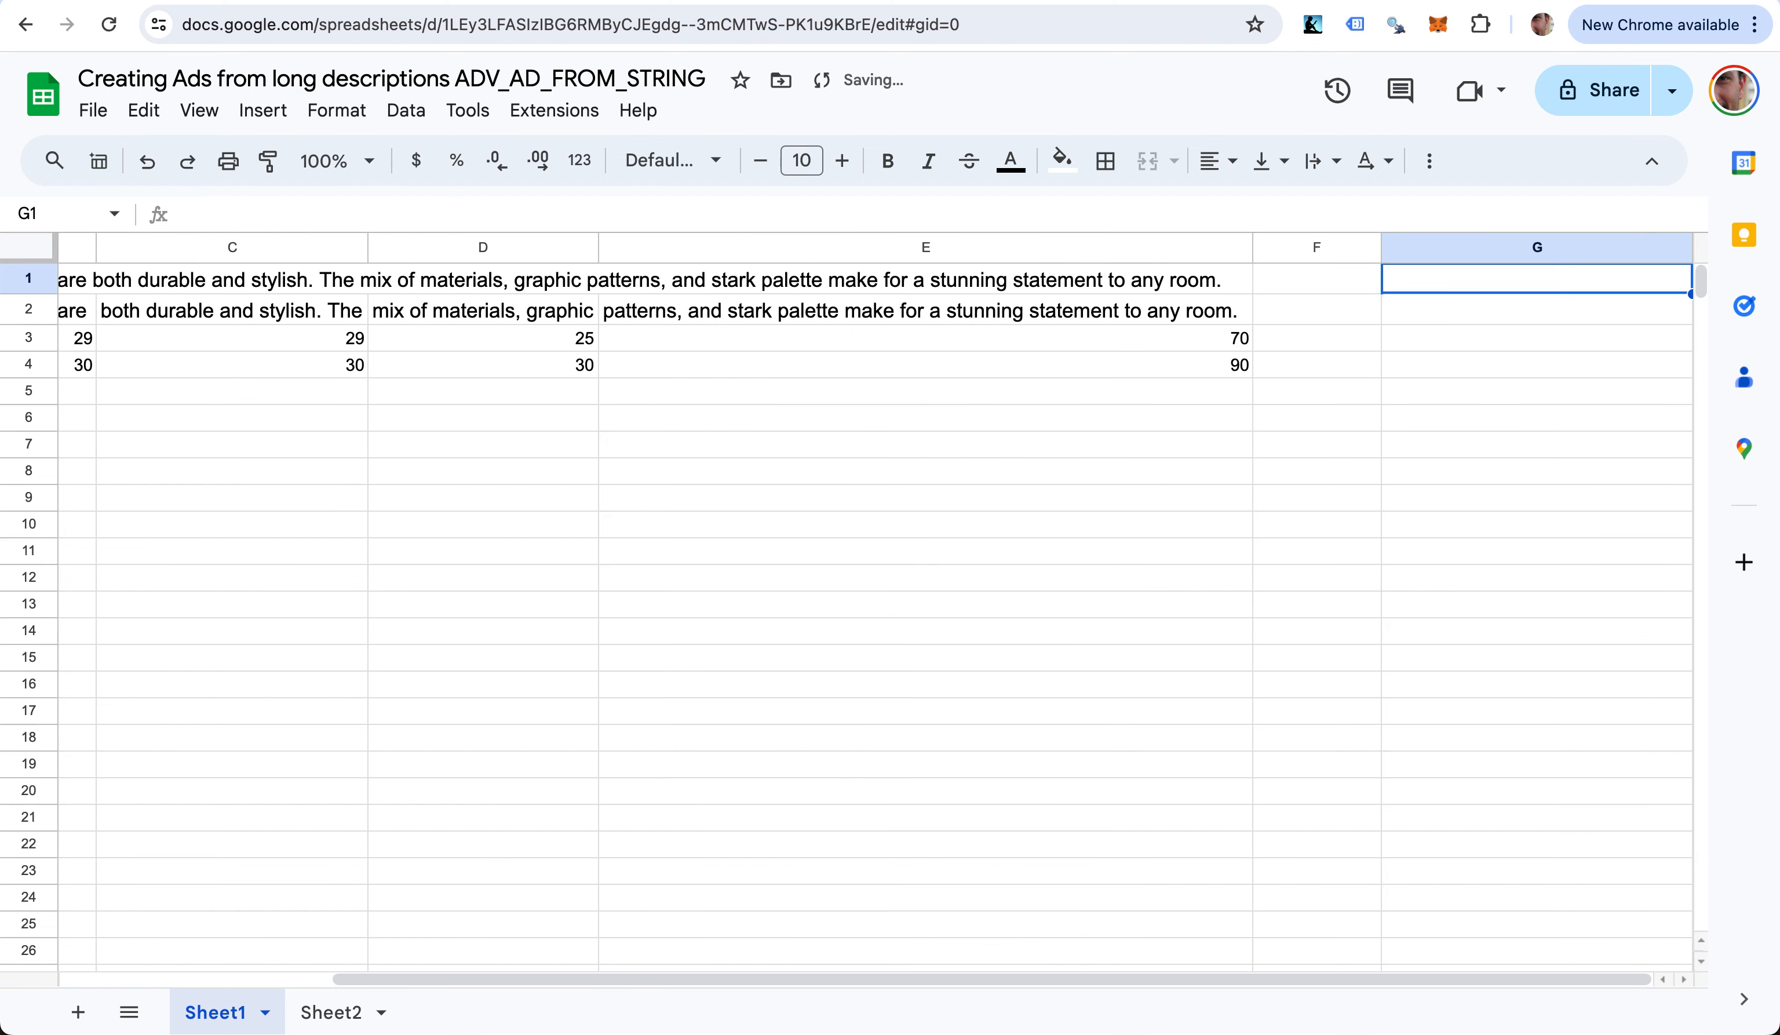
pyautogui.press('Down')
pyautogui.press('Down')
pyautogui.press('Left')
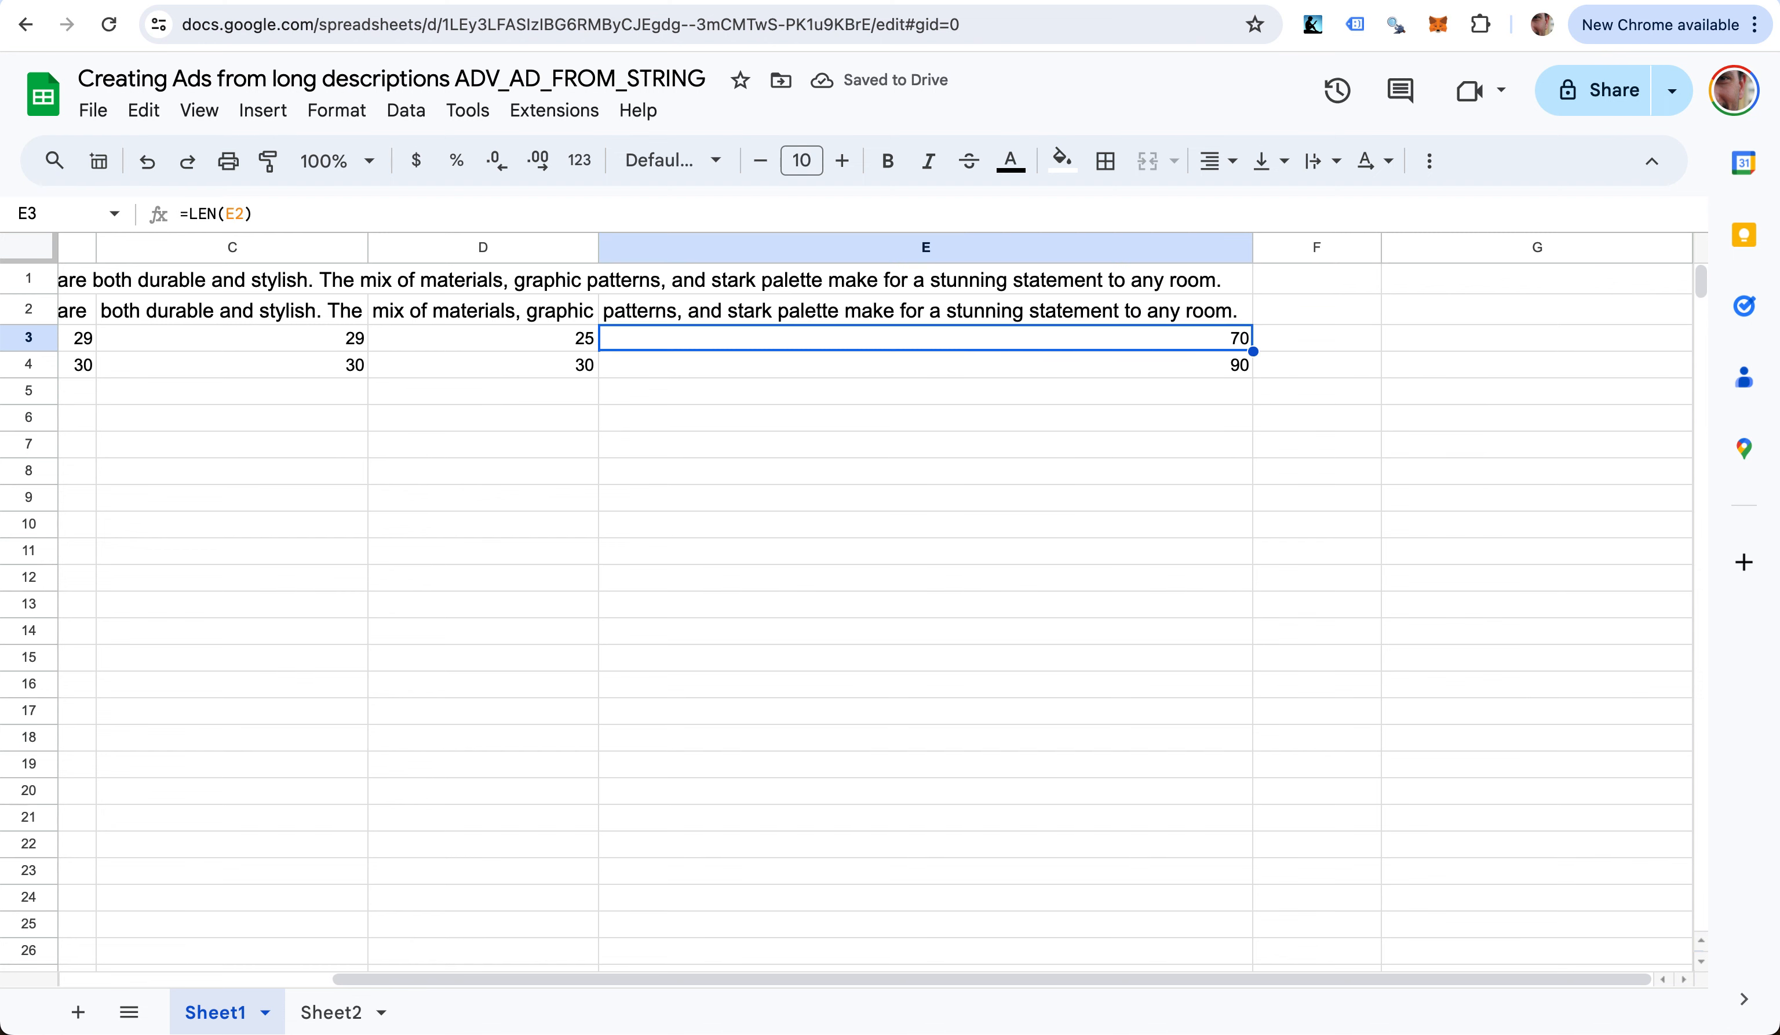
pyautogui.press('Left')
pyautogui.press('Left')
pyautogui.press('Left')
pyautogui.press('Left')
pyautogui.press('Right')
pyautogui.press('Right')
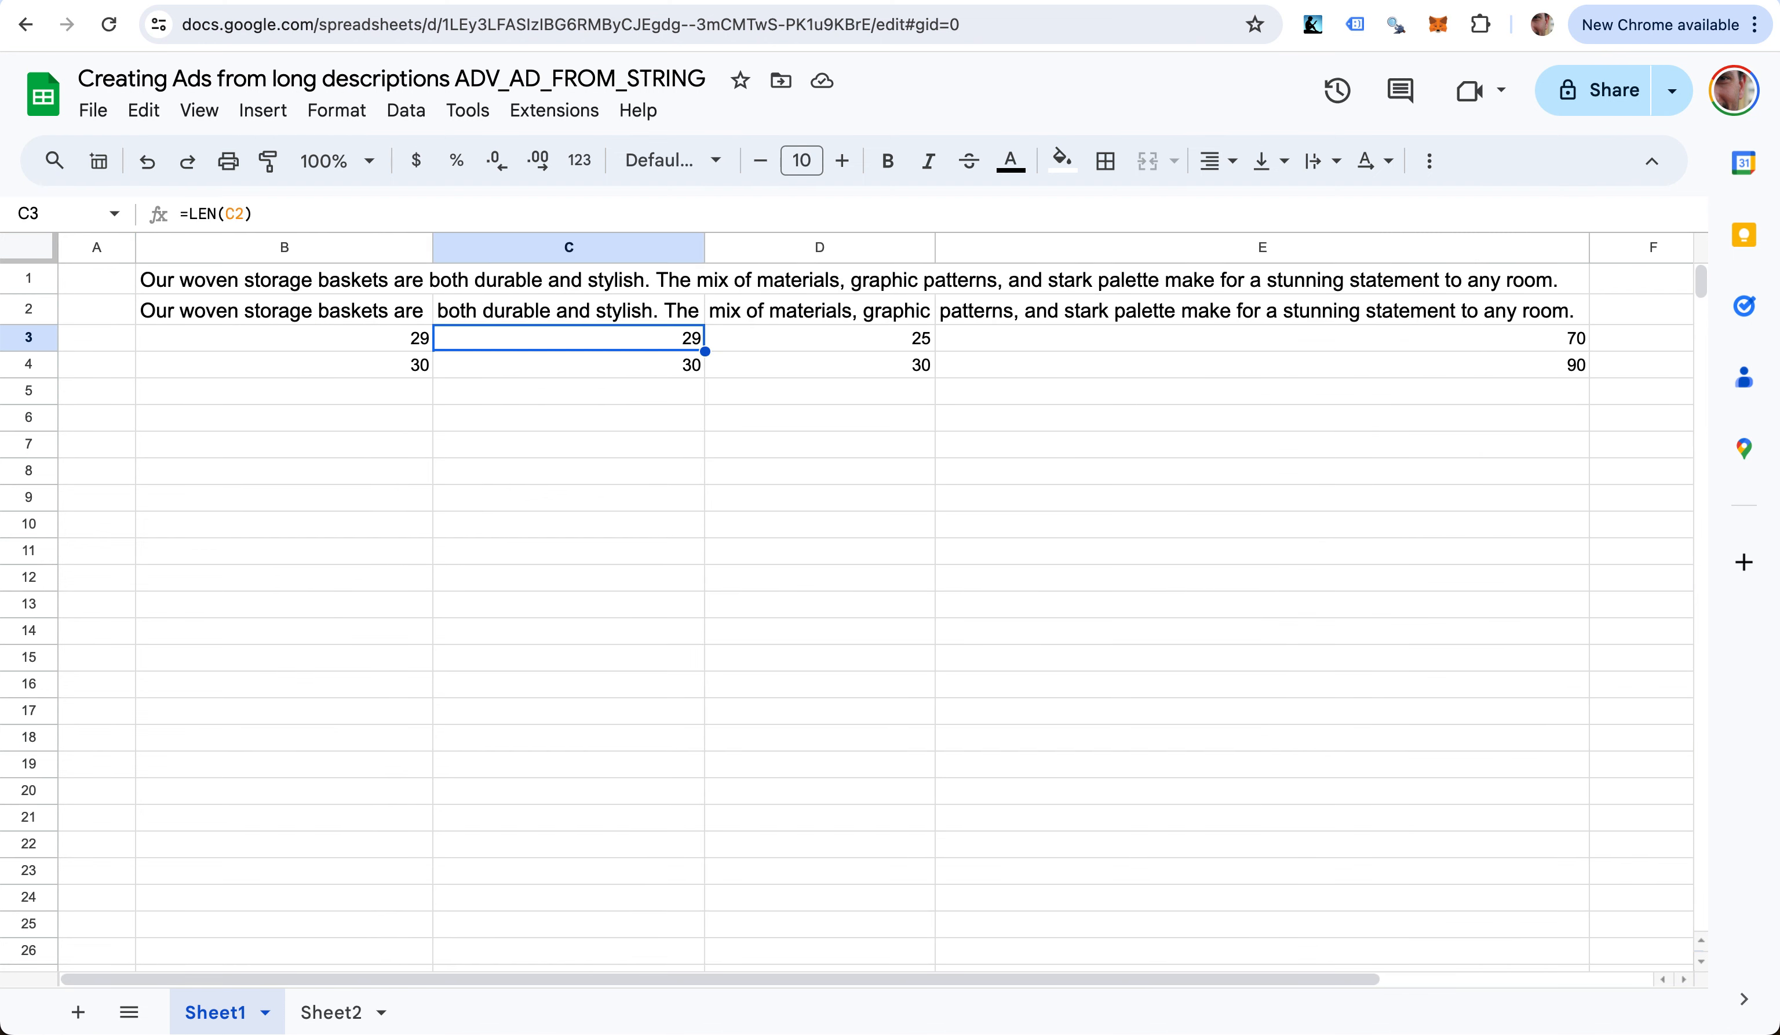
pyautogui.press('Left')
pyautogui.press('Down')
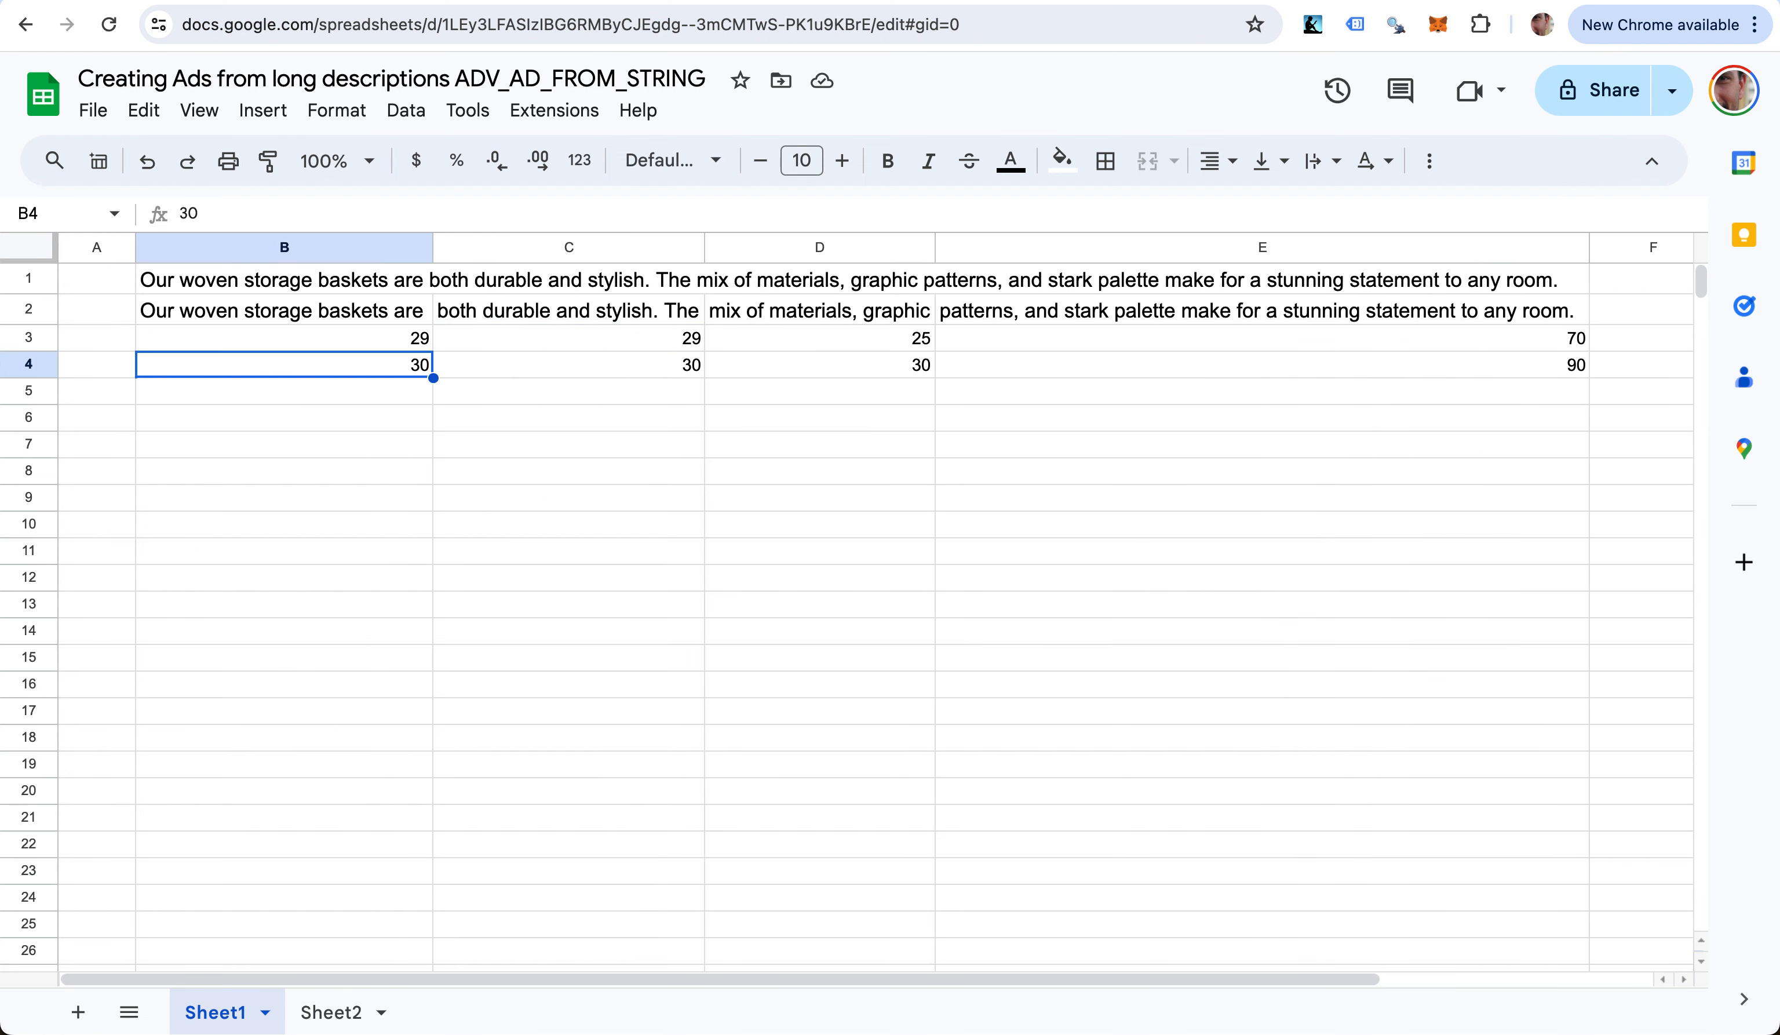
pyautogui.press('Up')
pyautogui.press('Up')
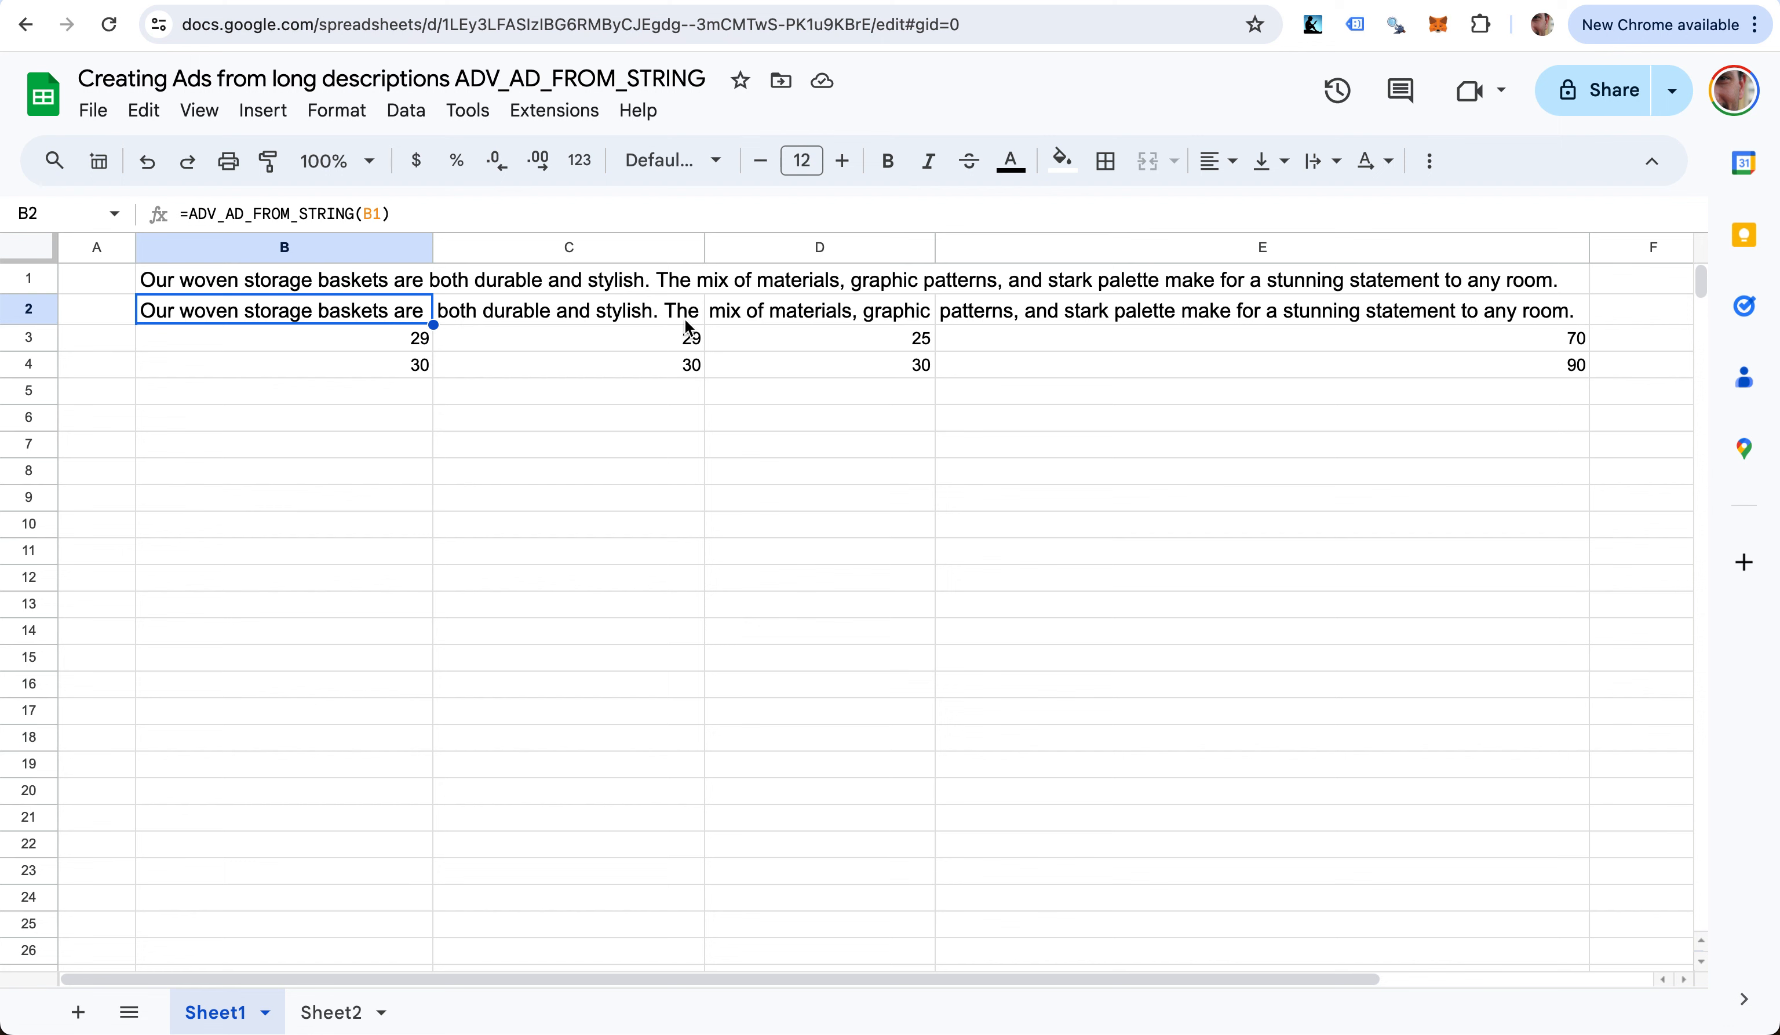
pyautogui.click(742, 310)
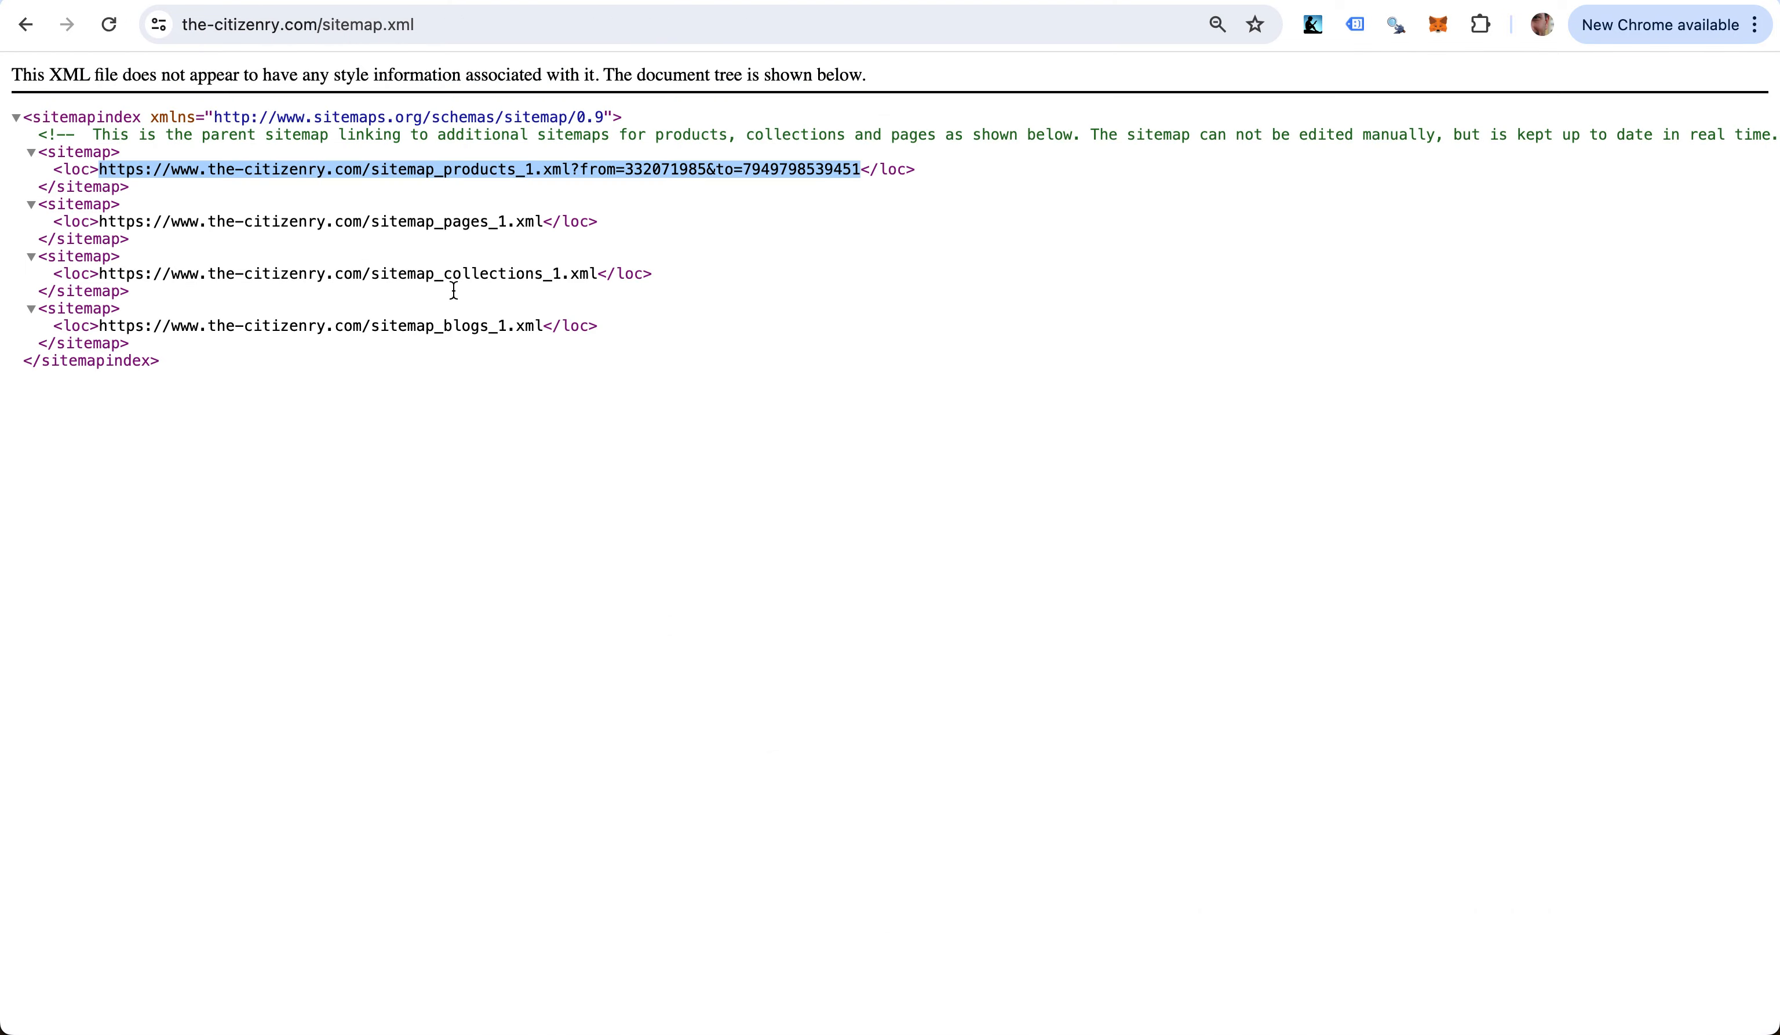
# - Select the sitemap_products_1.xml URL on the sitemap page and return to the spreadsheet tab
pyautogui.click(450, 291)
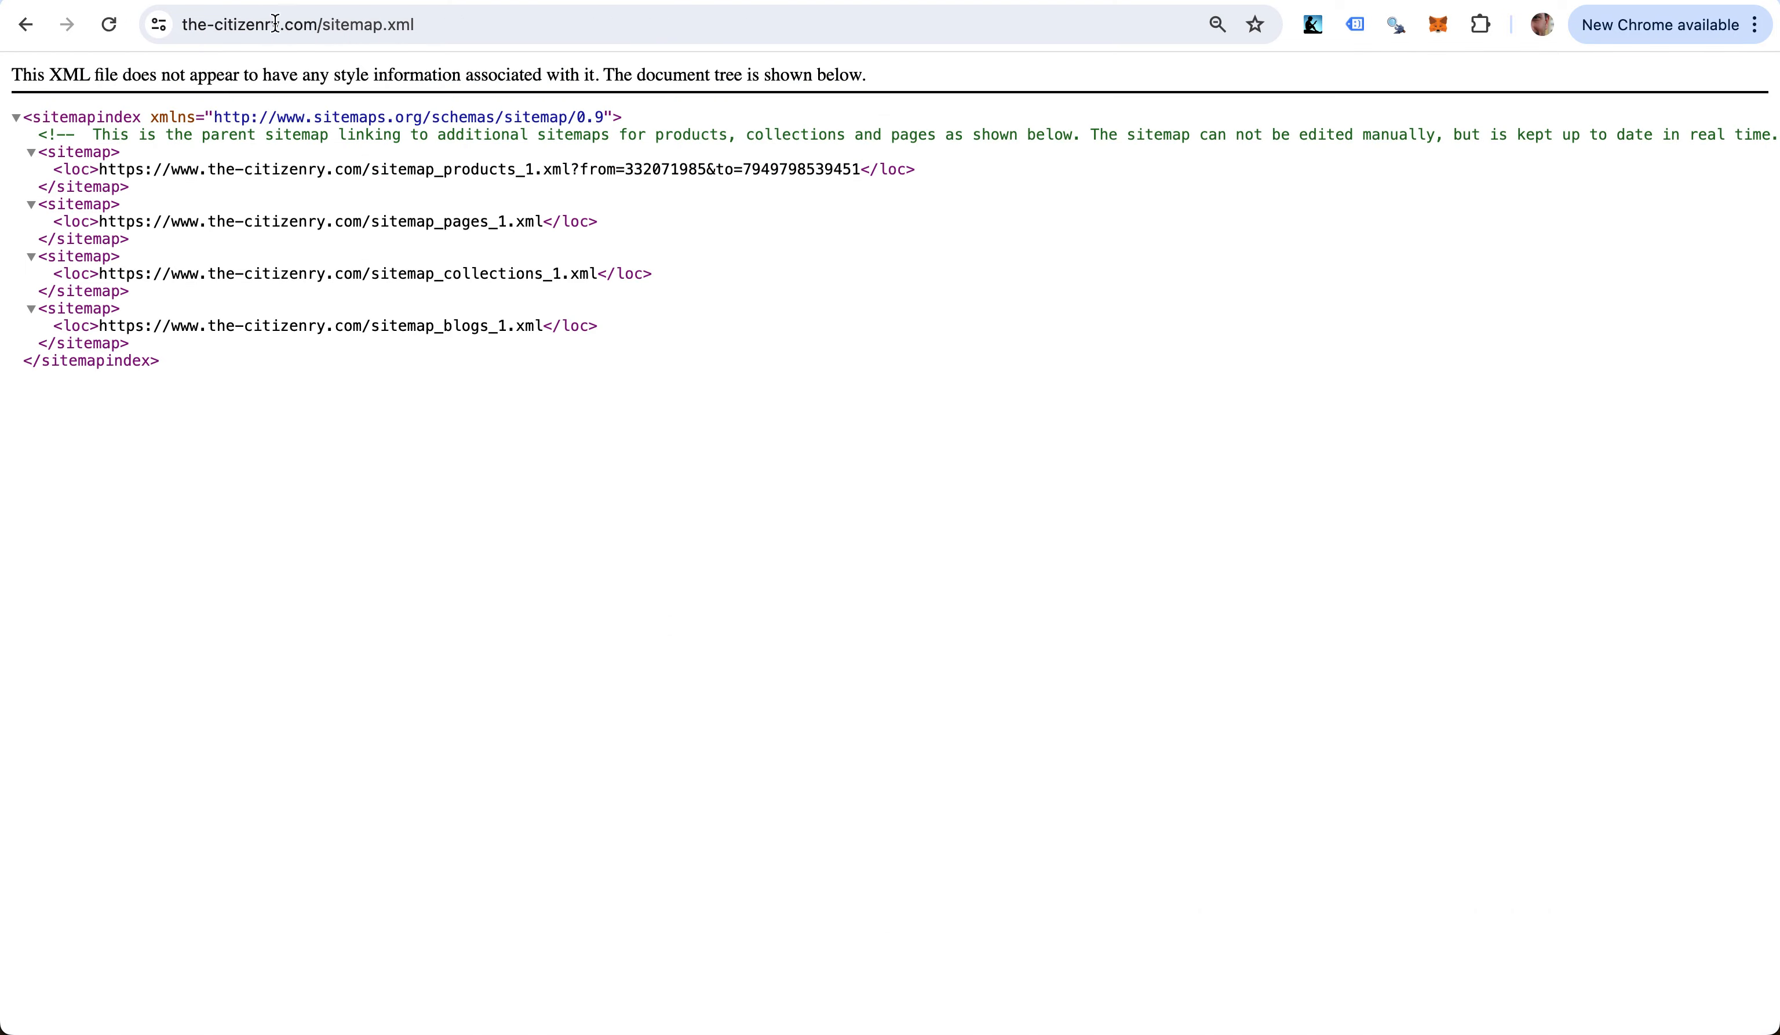
pyautogui.moveTo(101, 171); pyautogui.dragTo(859, 169)
pyautogui.press('cmd+c')
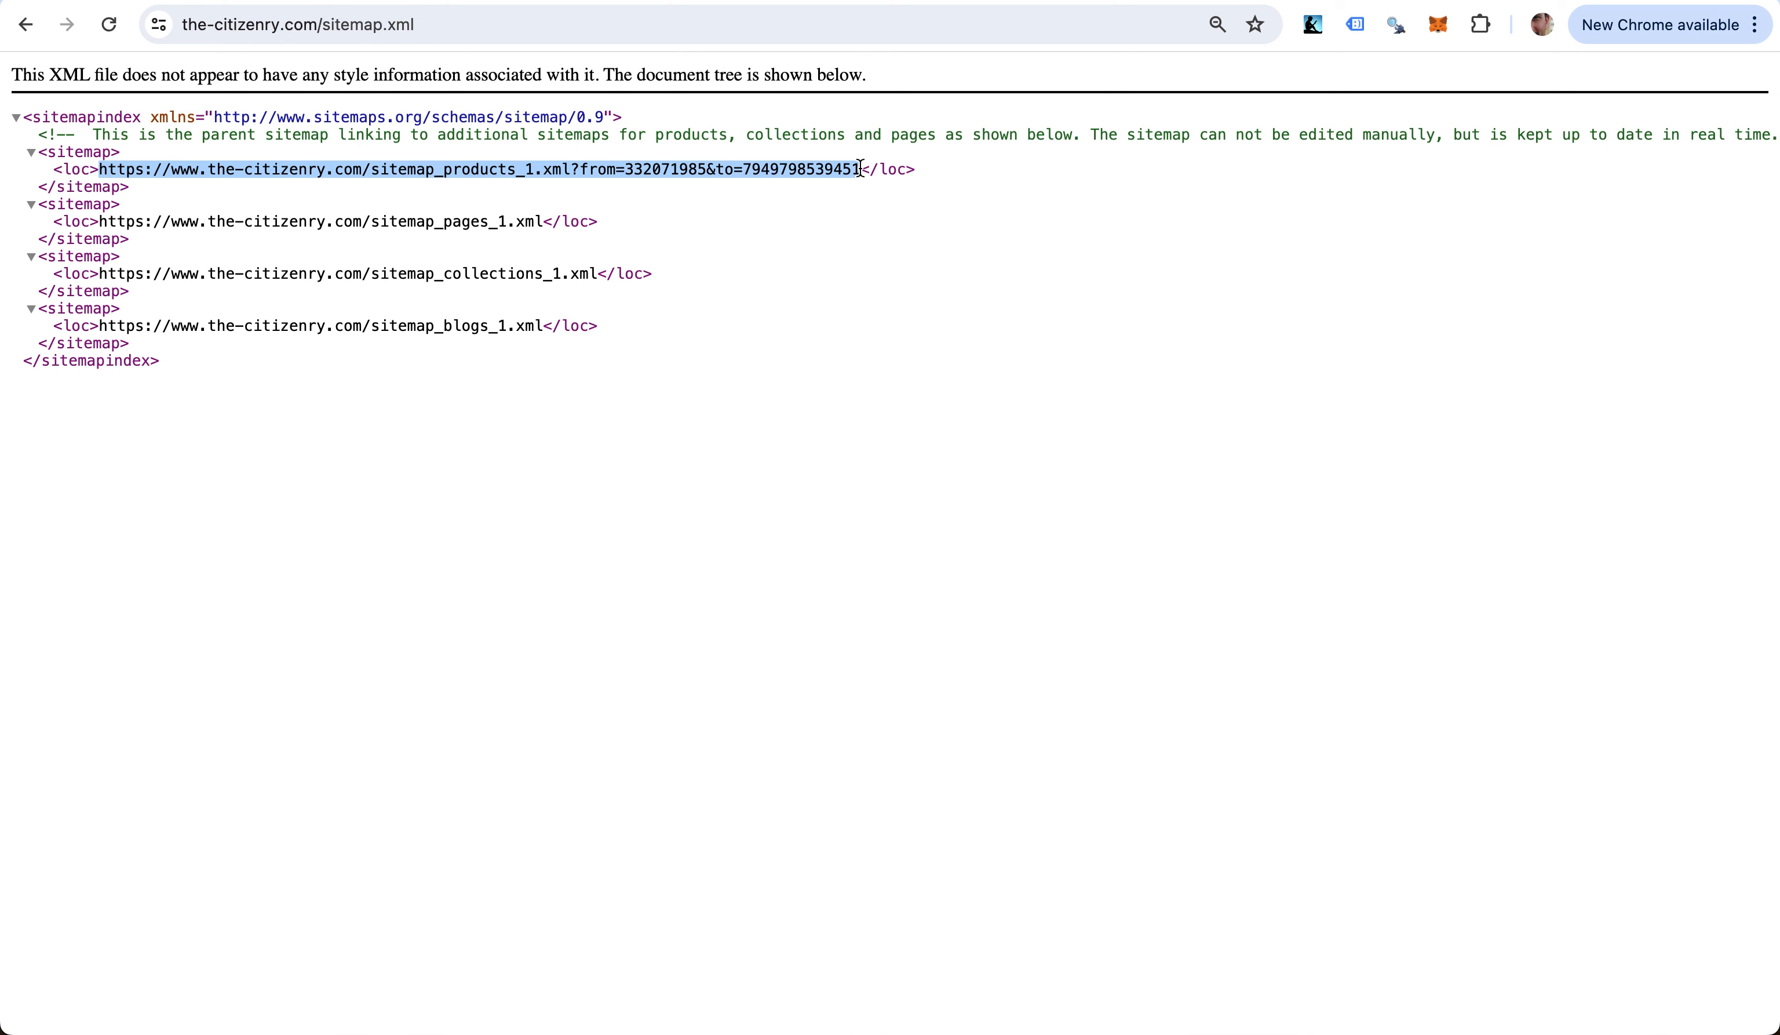
pyautogui.hotkey('ctrl', 'shift', 'Tab')
pyautogui.hotkey('ctrl', 'shift', 'Tab')
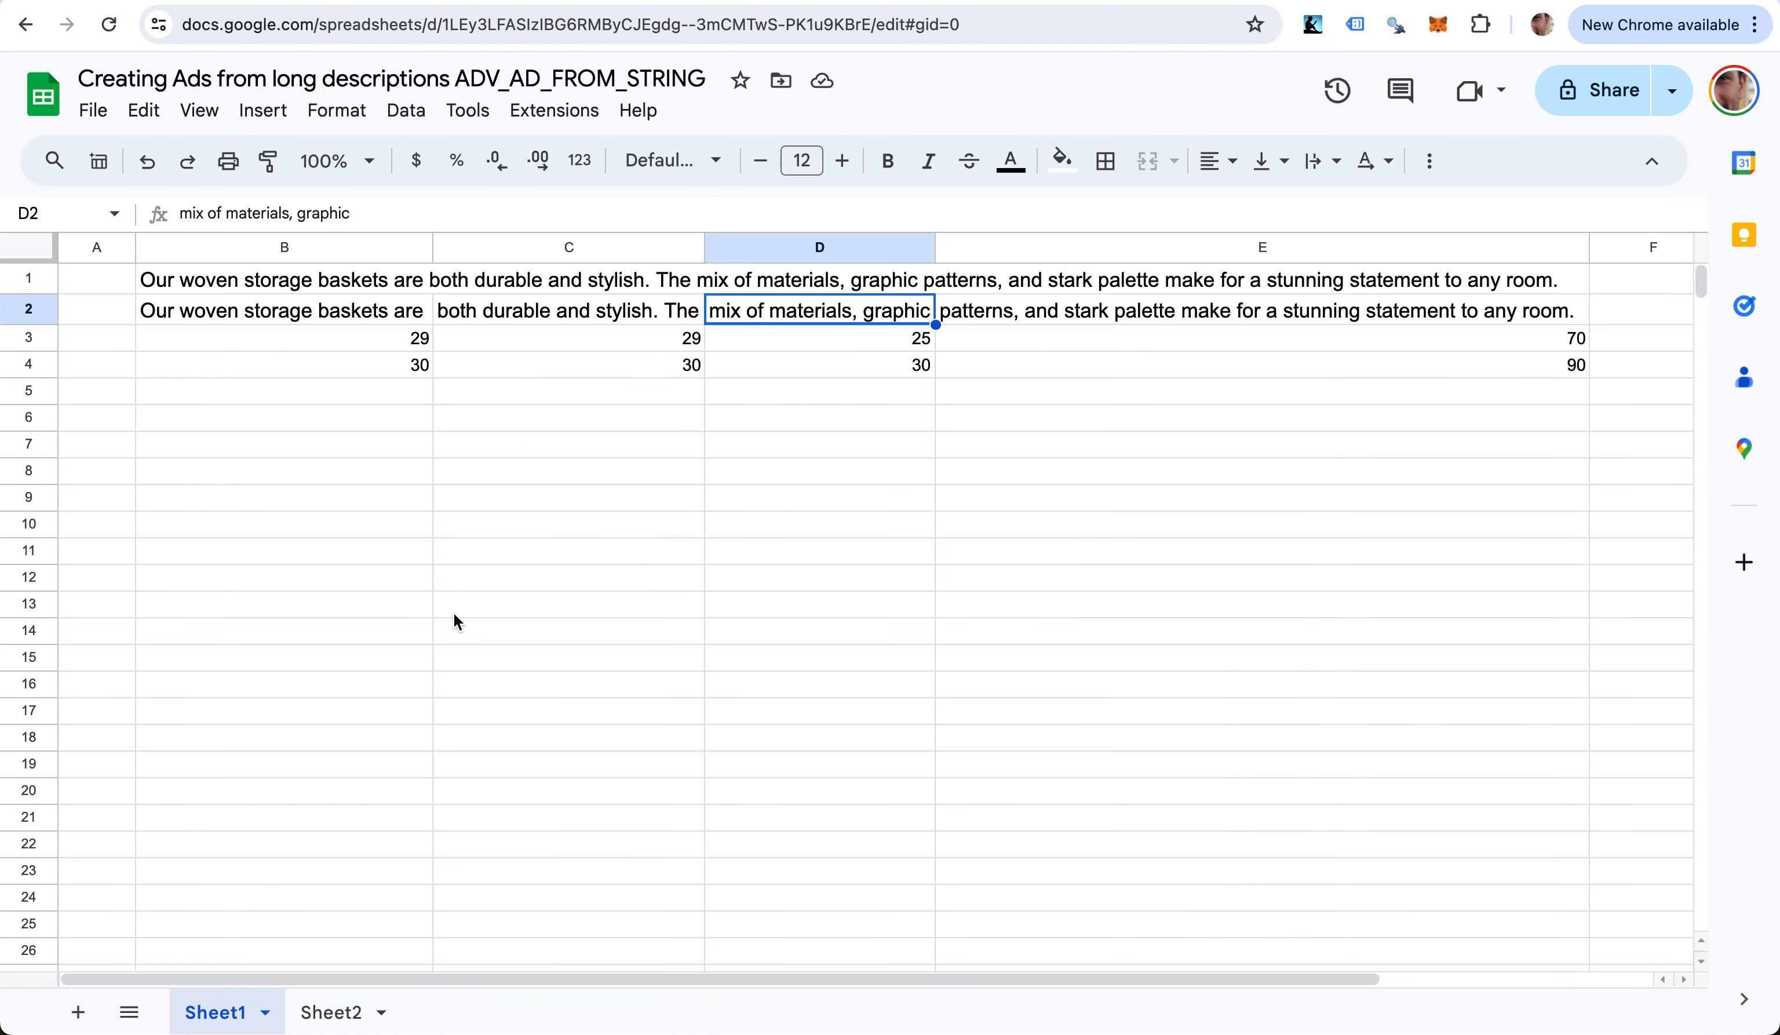
# - On Sheet2, enter =ADV_SITEMAP_URLS with the products sitemap URL in A2
pyautogui.click(330, 1014)
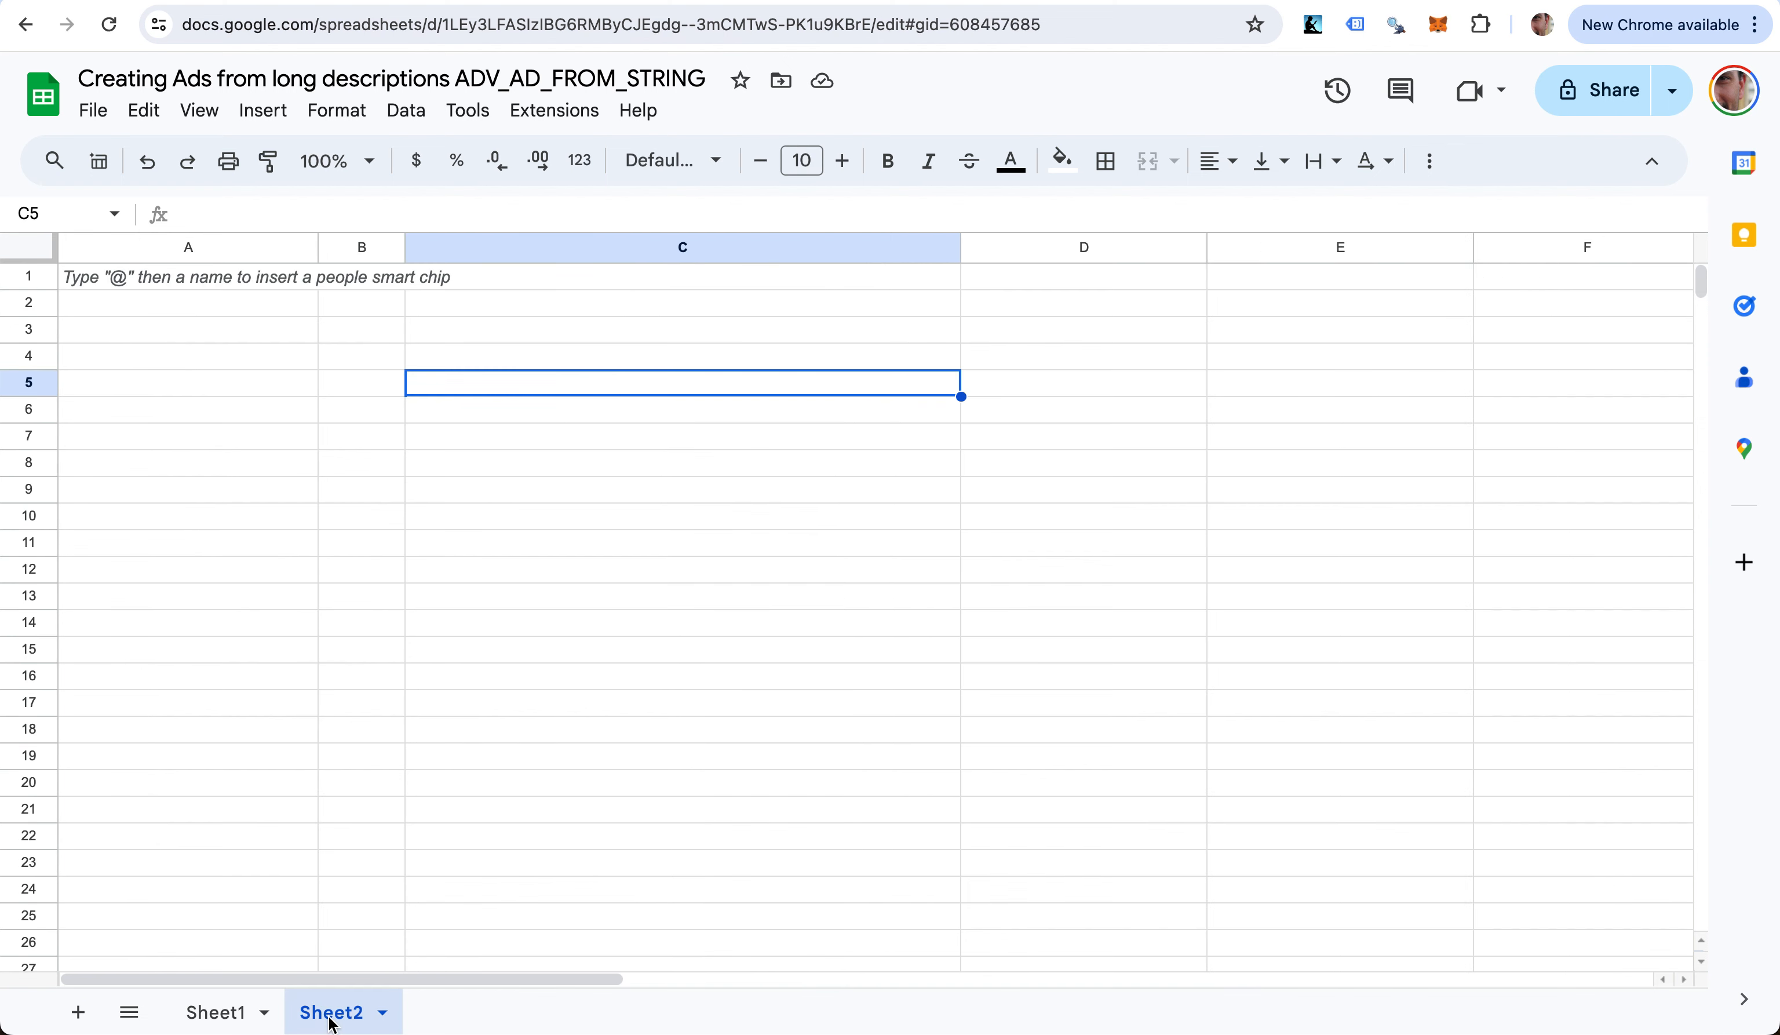
pyautogui.click(201, 307)
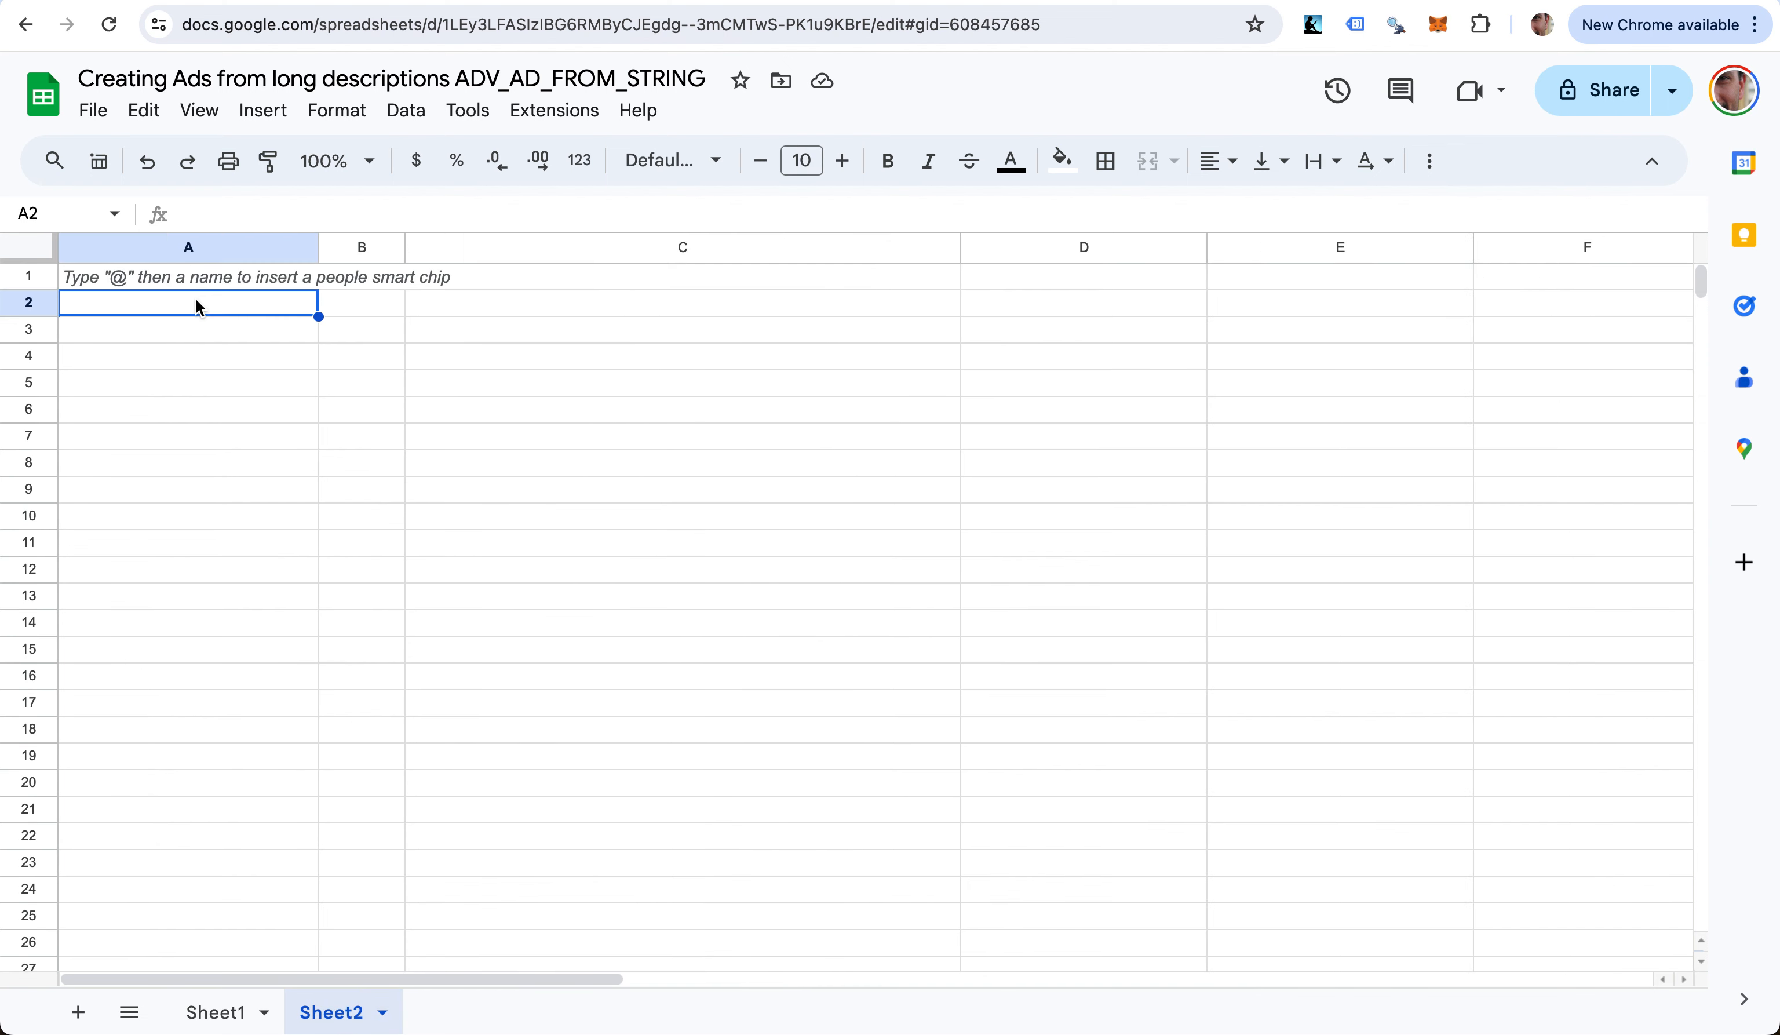
pyautogui.press('cmd+v')
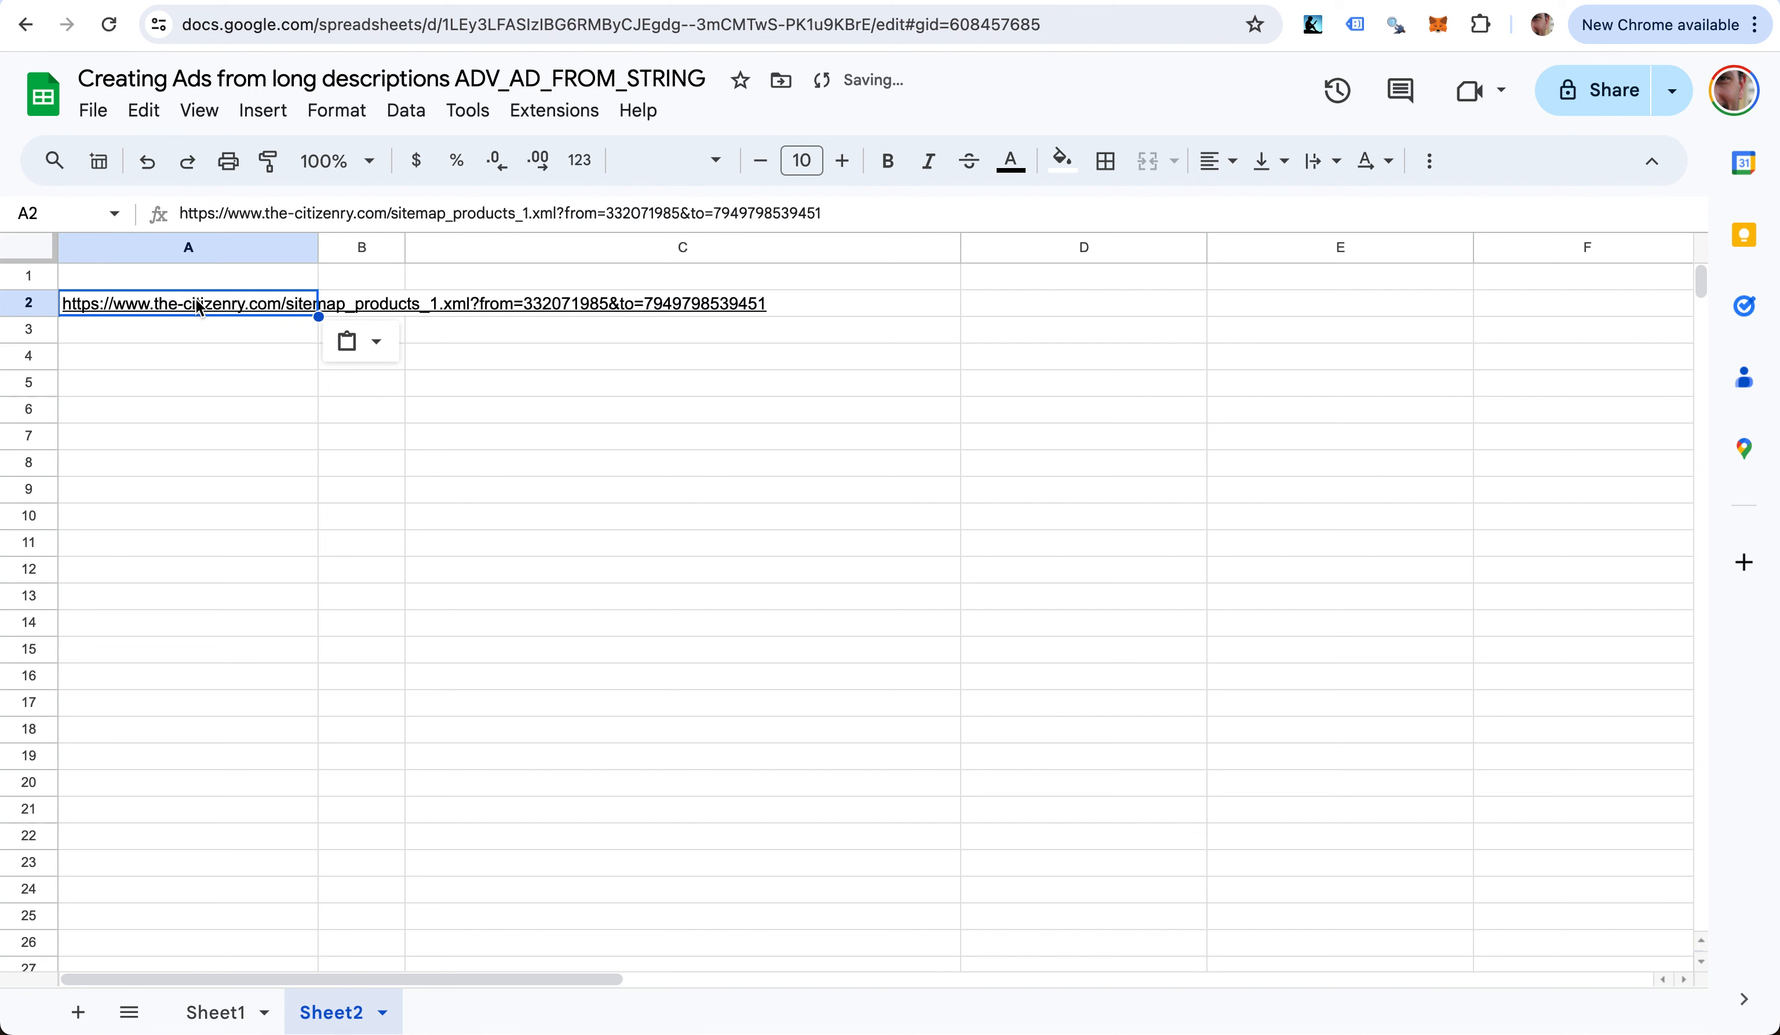
pyautogui.press('cmd+z')
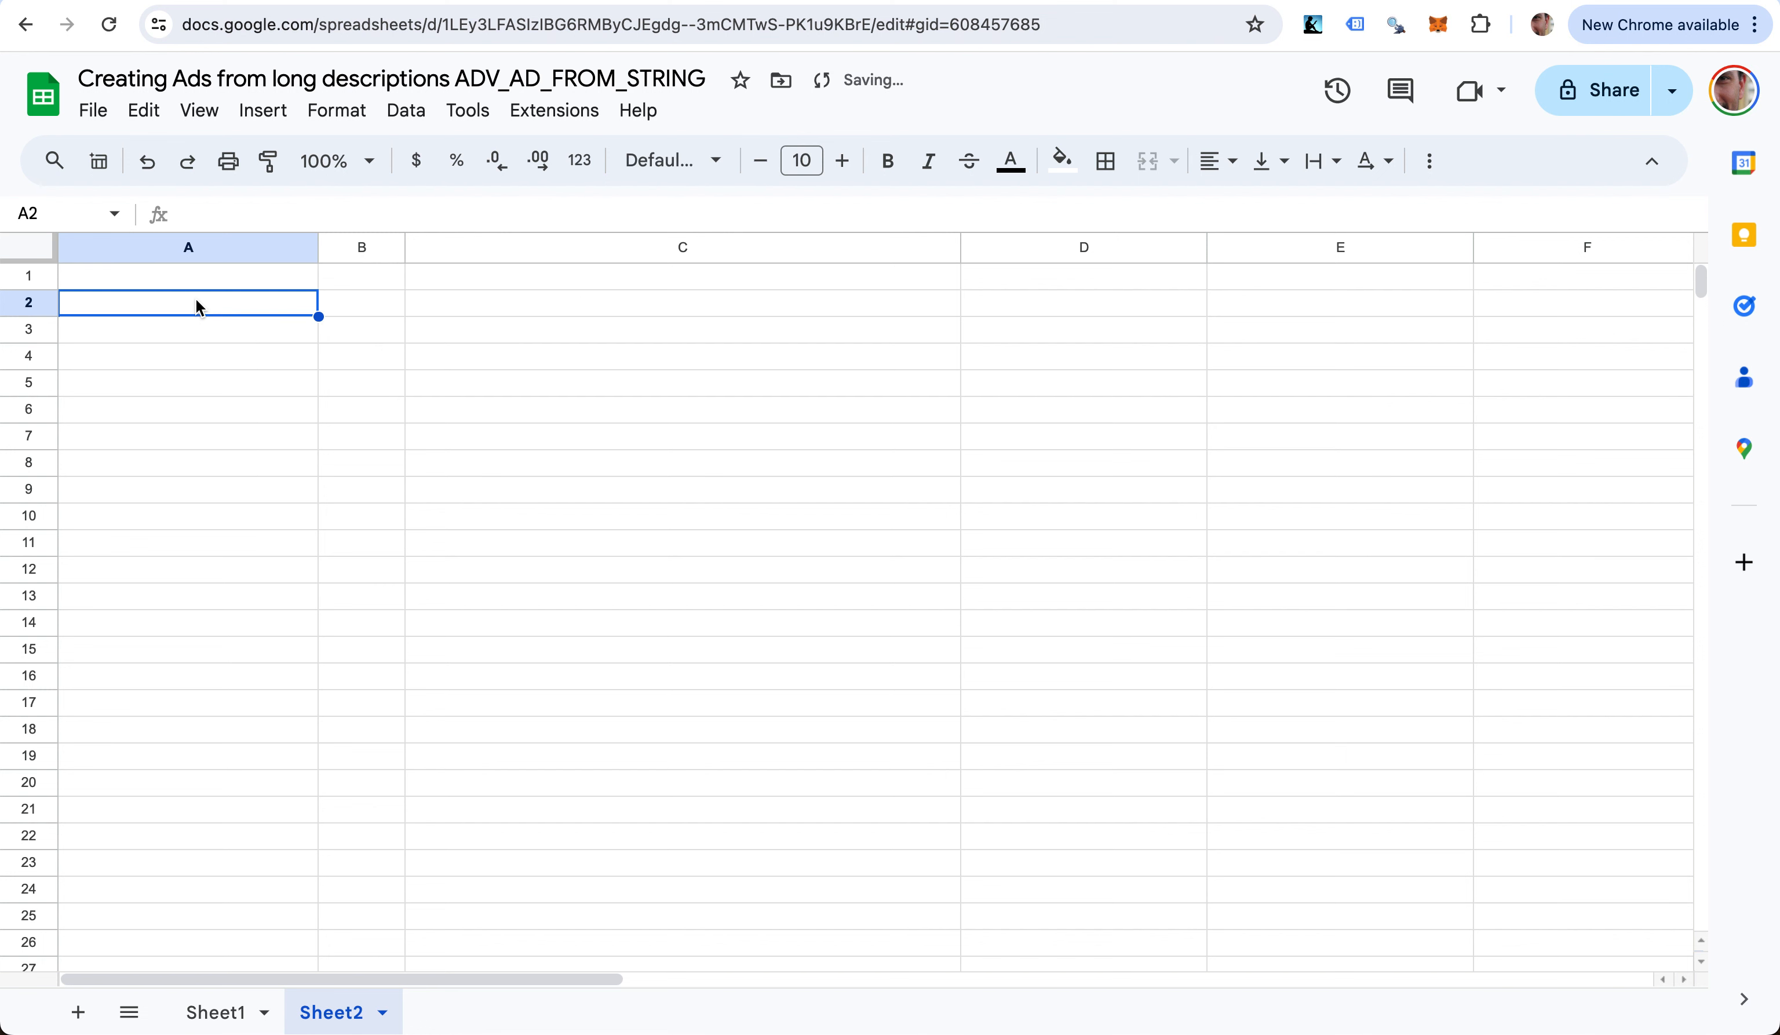
pyautogui.write('=adv')
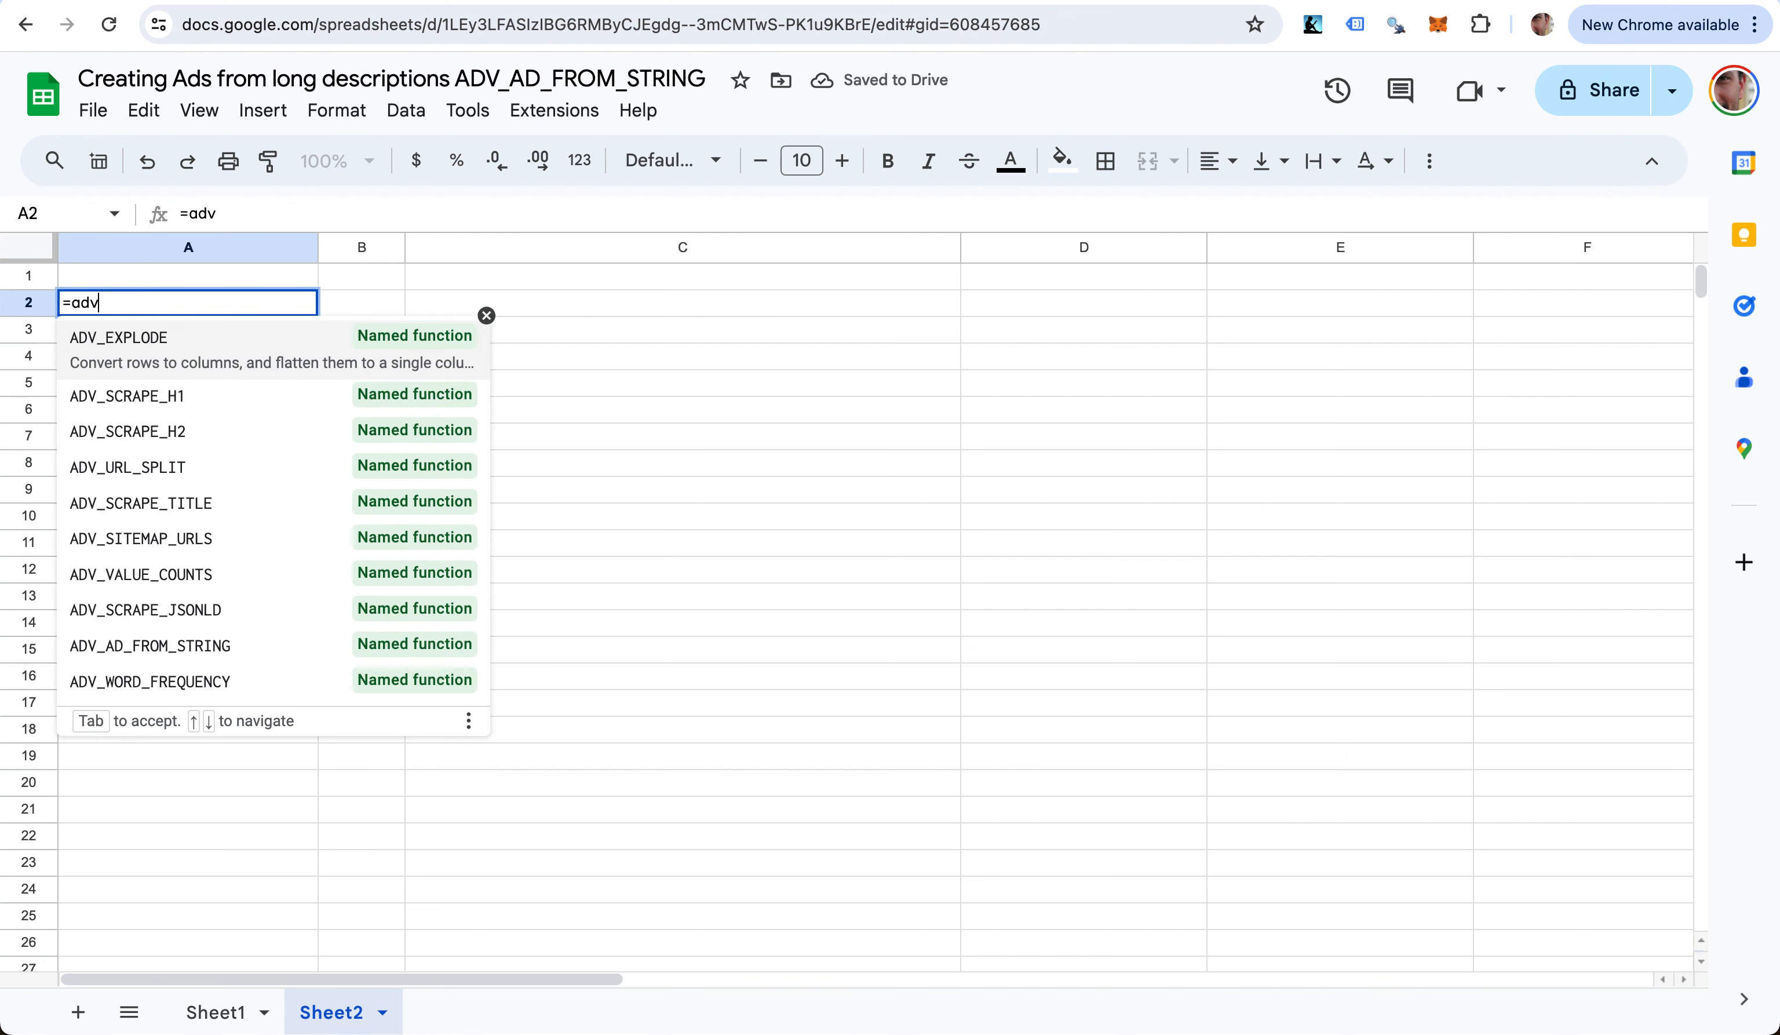
pyautogui.write('_sitemap')
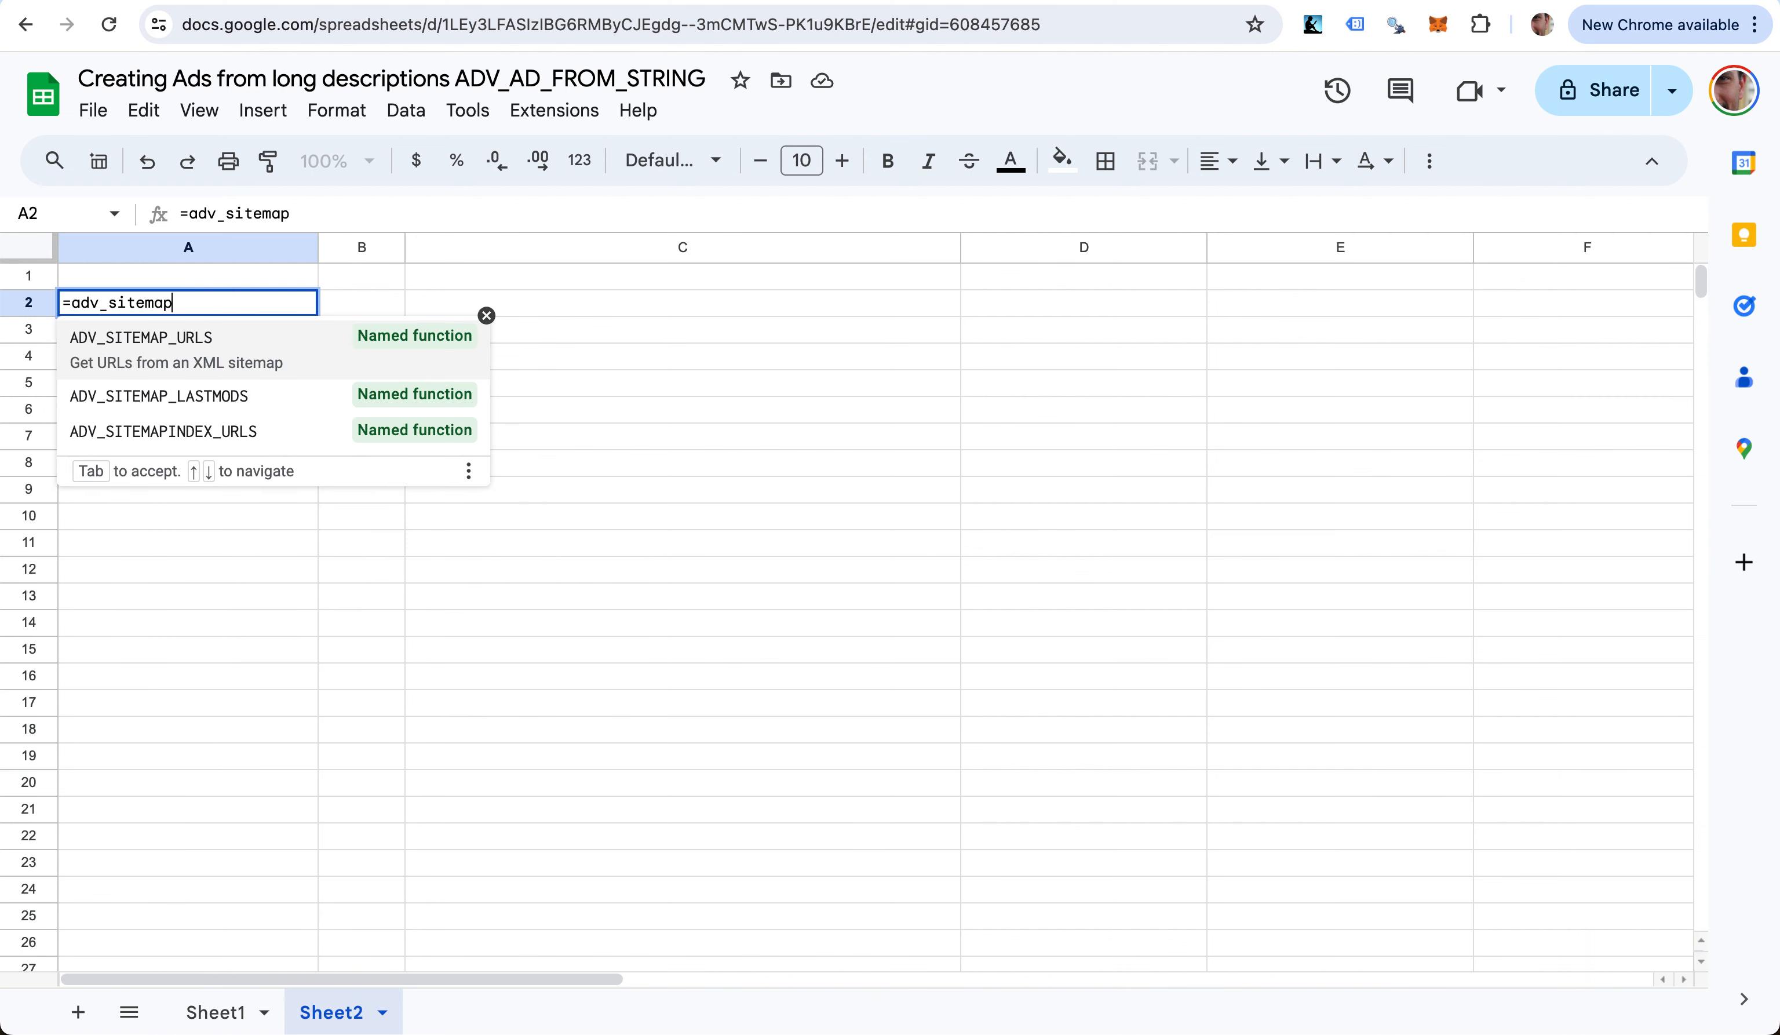
pyautogui.press('Tab')
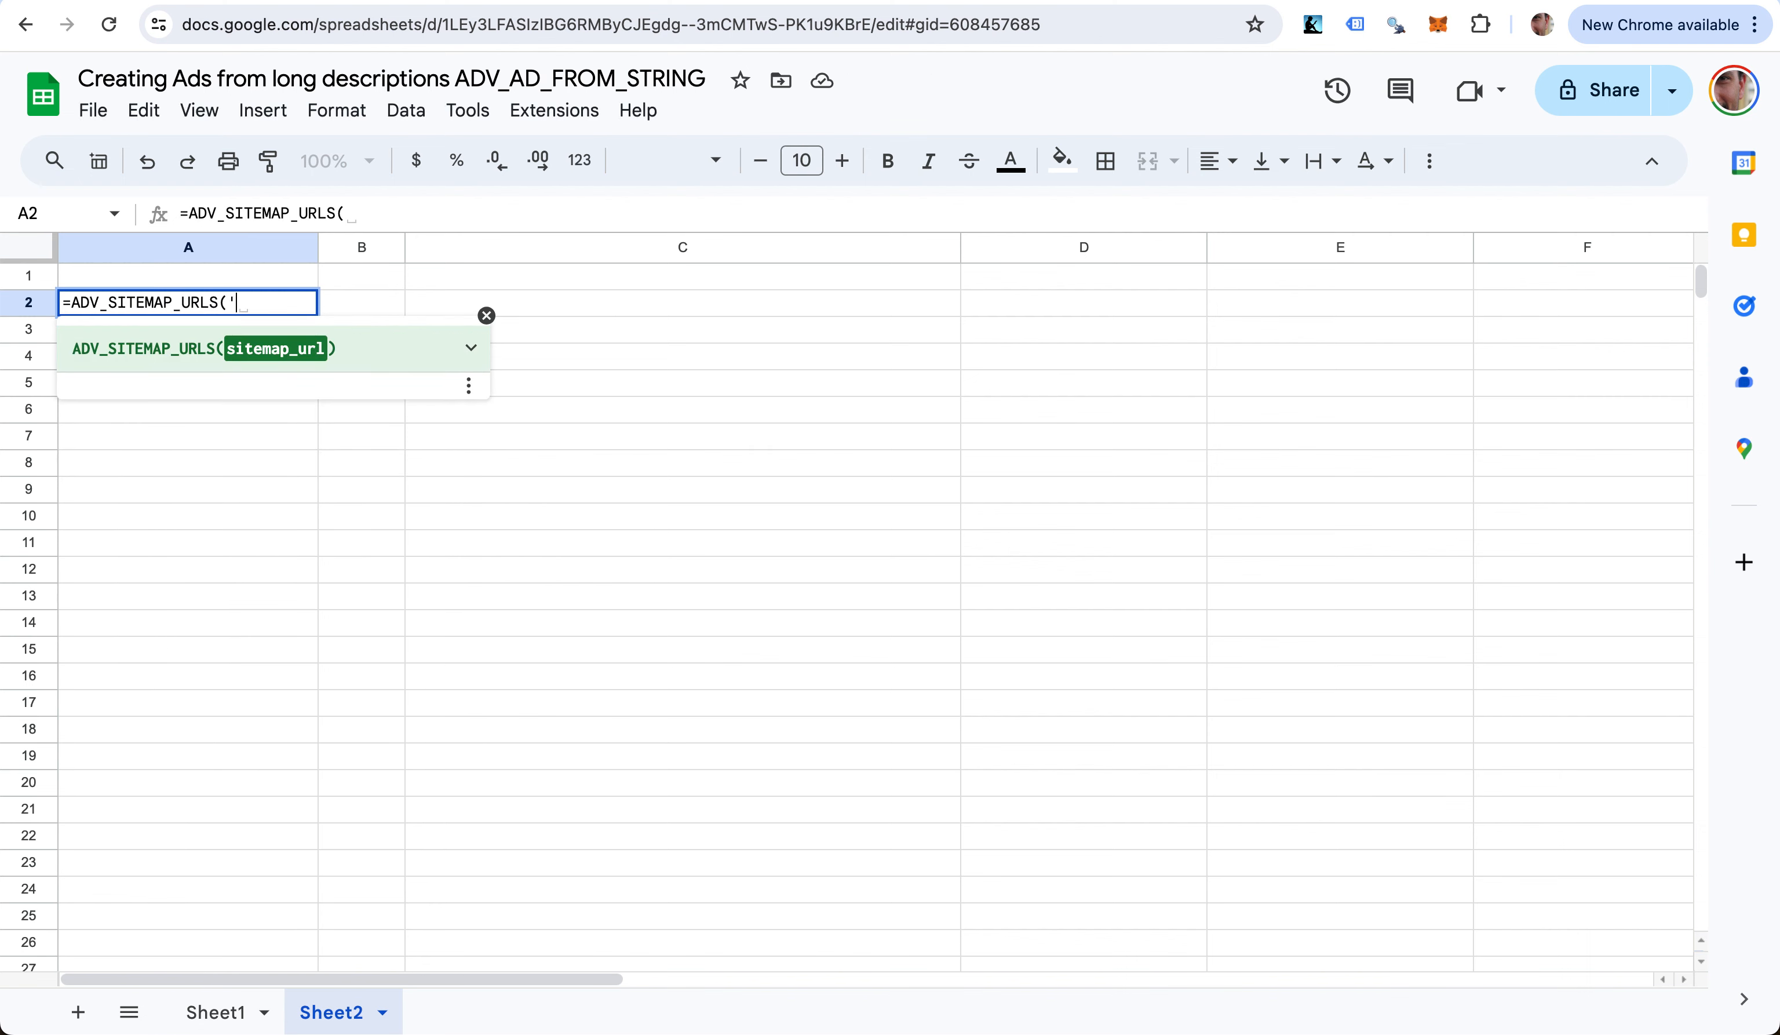
pyautogui.write('"')
pyautogui.press('super+v')
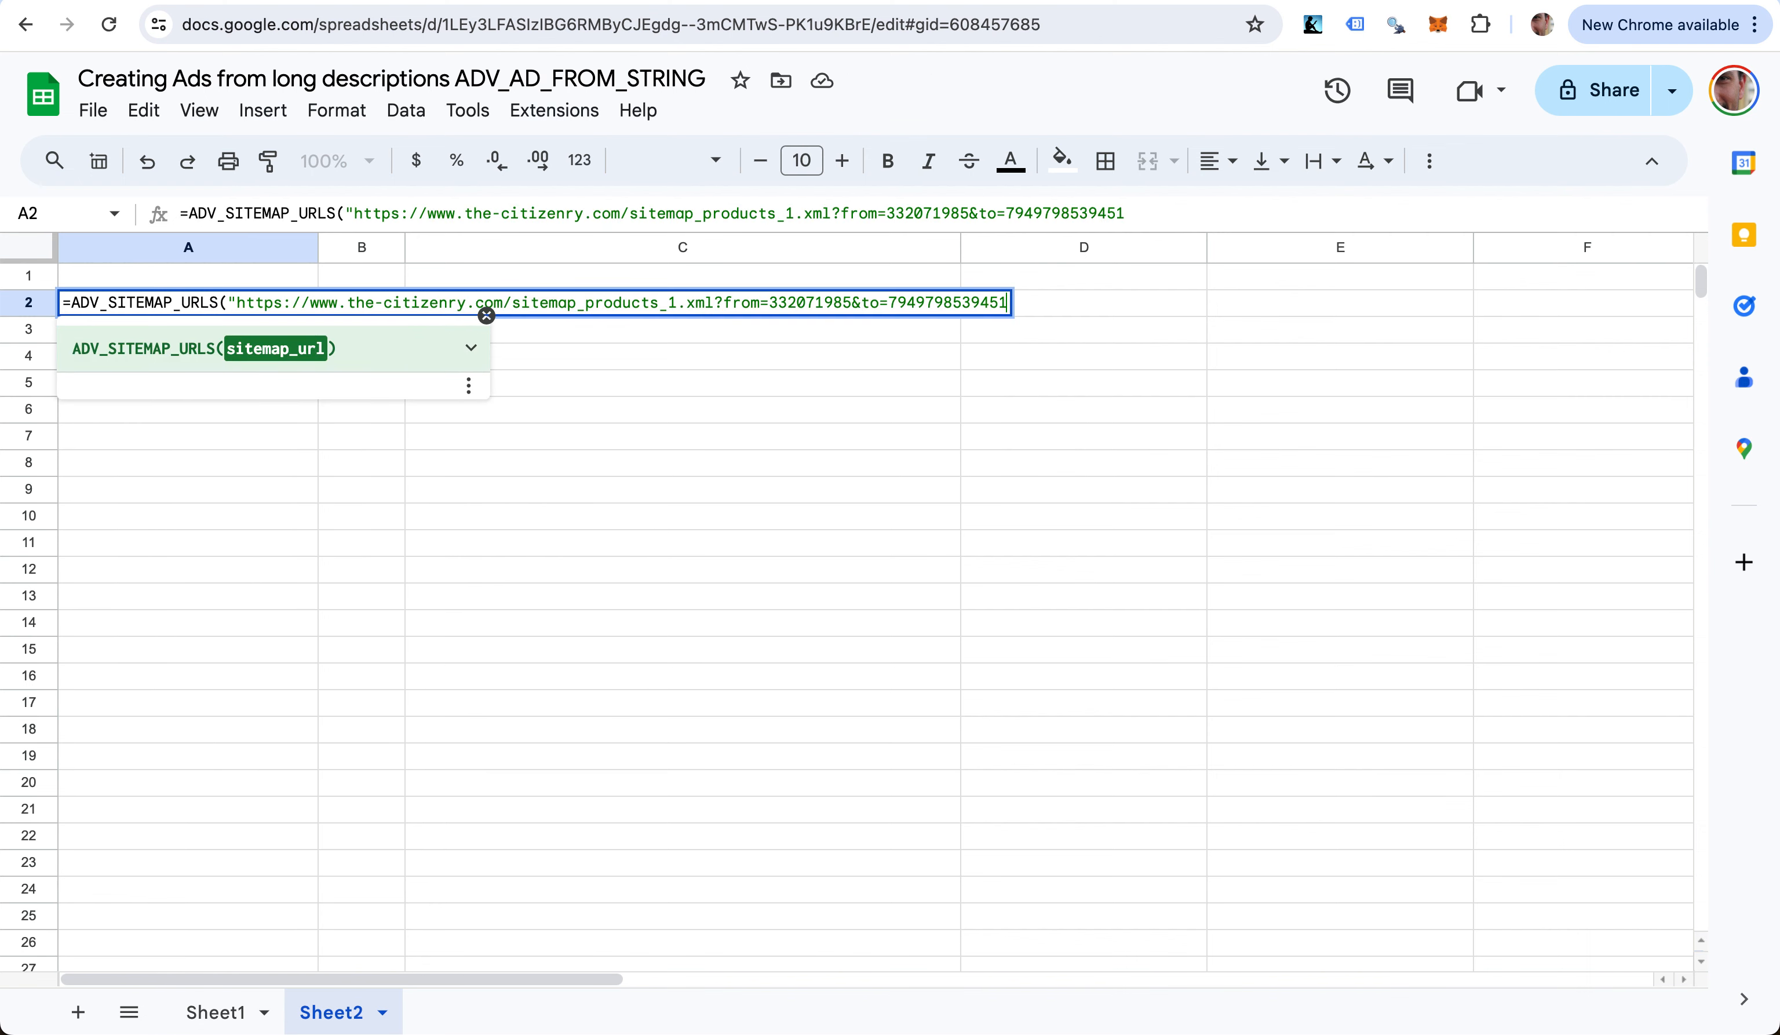
pyautogui.write('")')
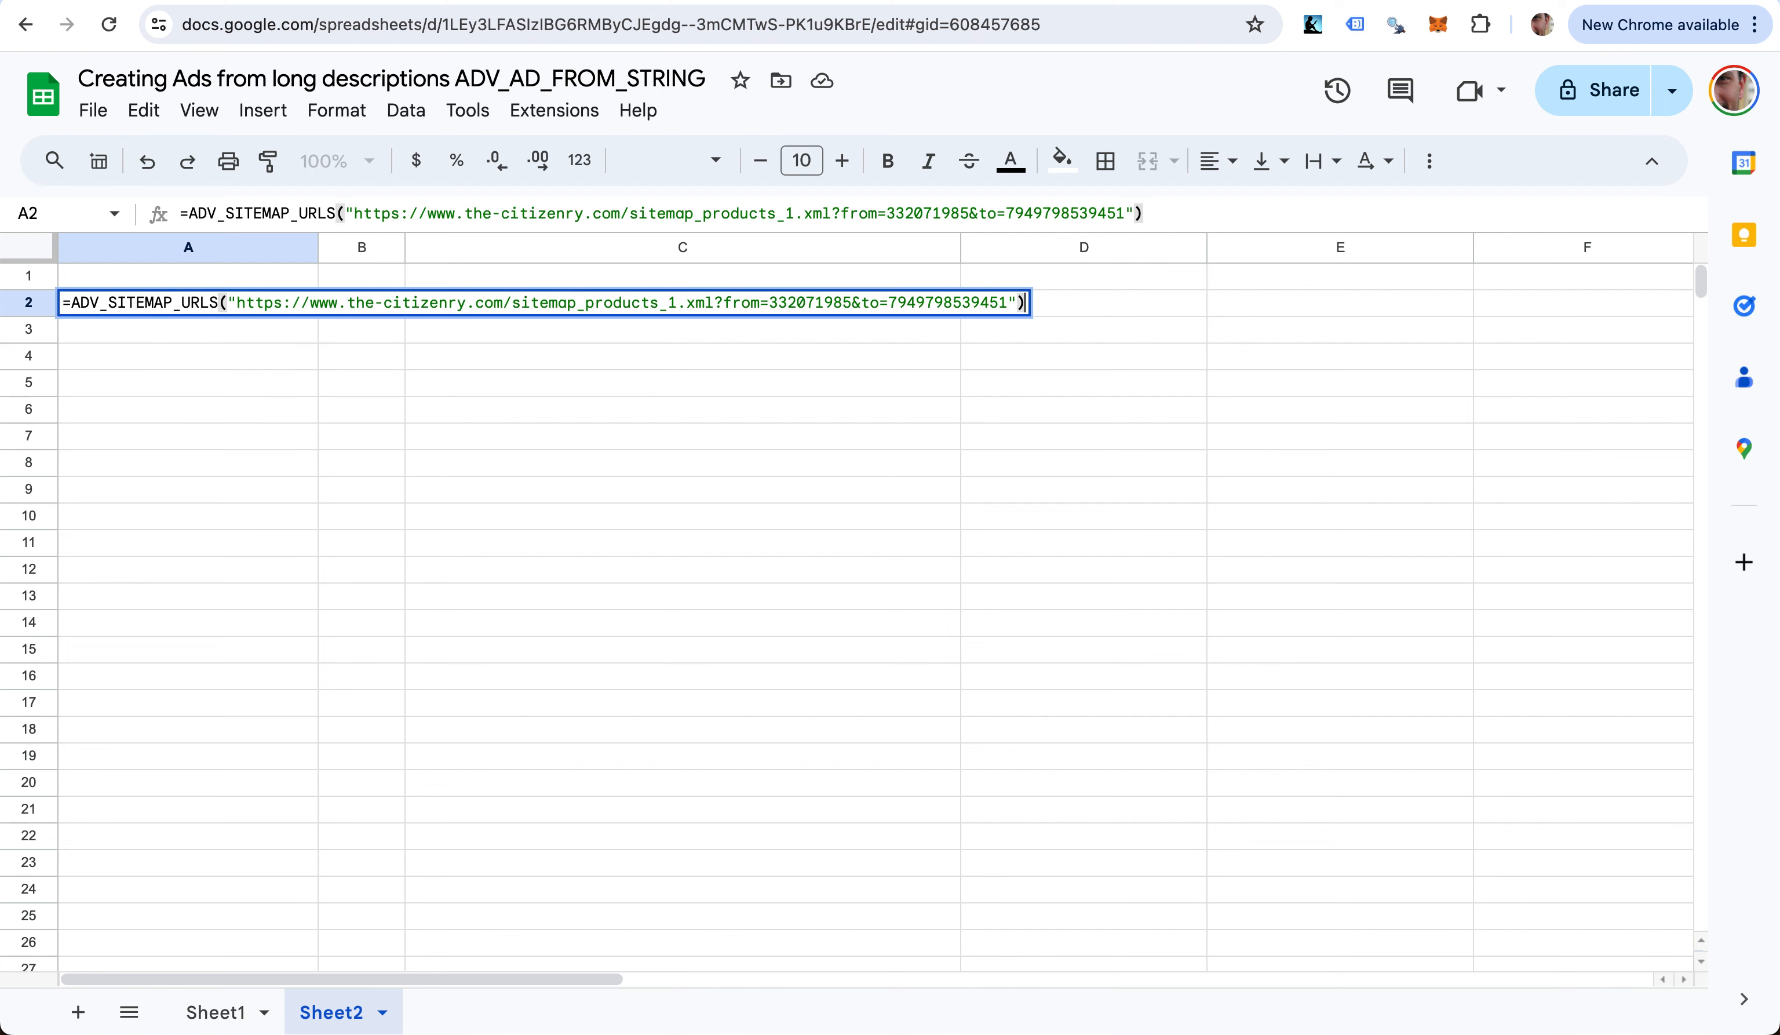
pyautogui.press('Return')
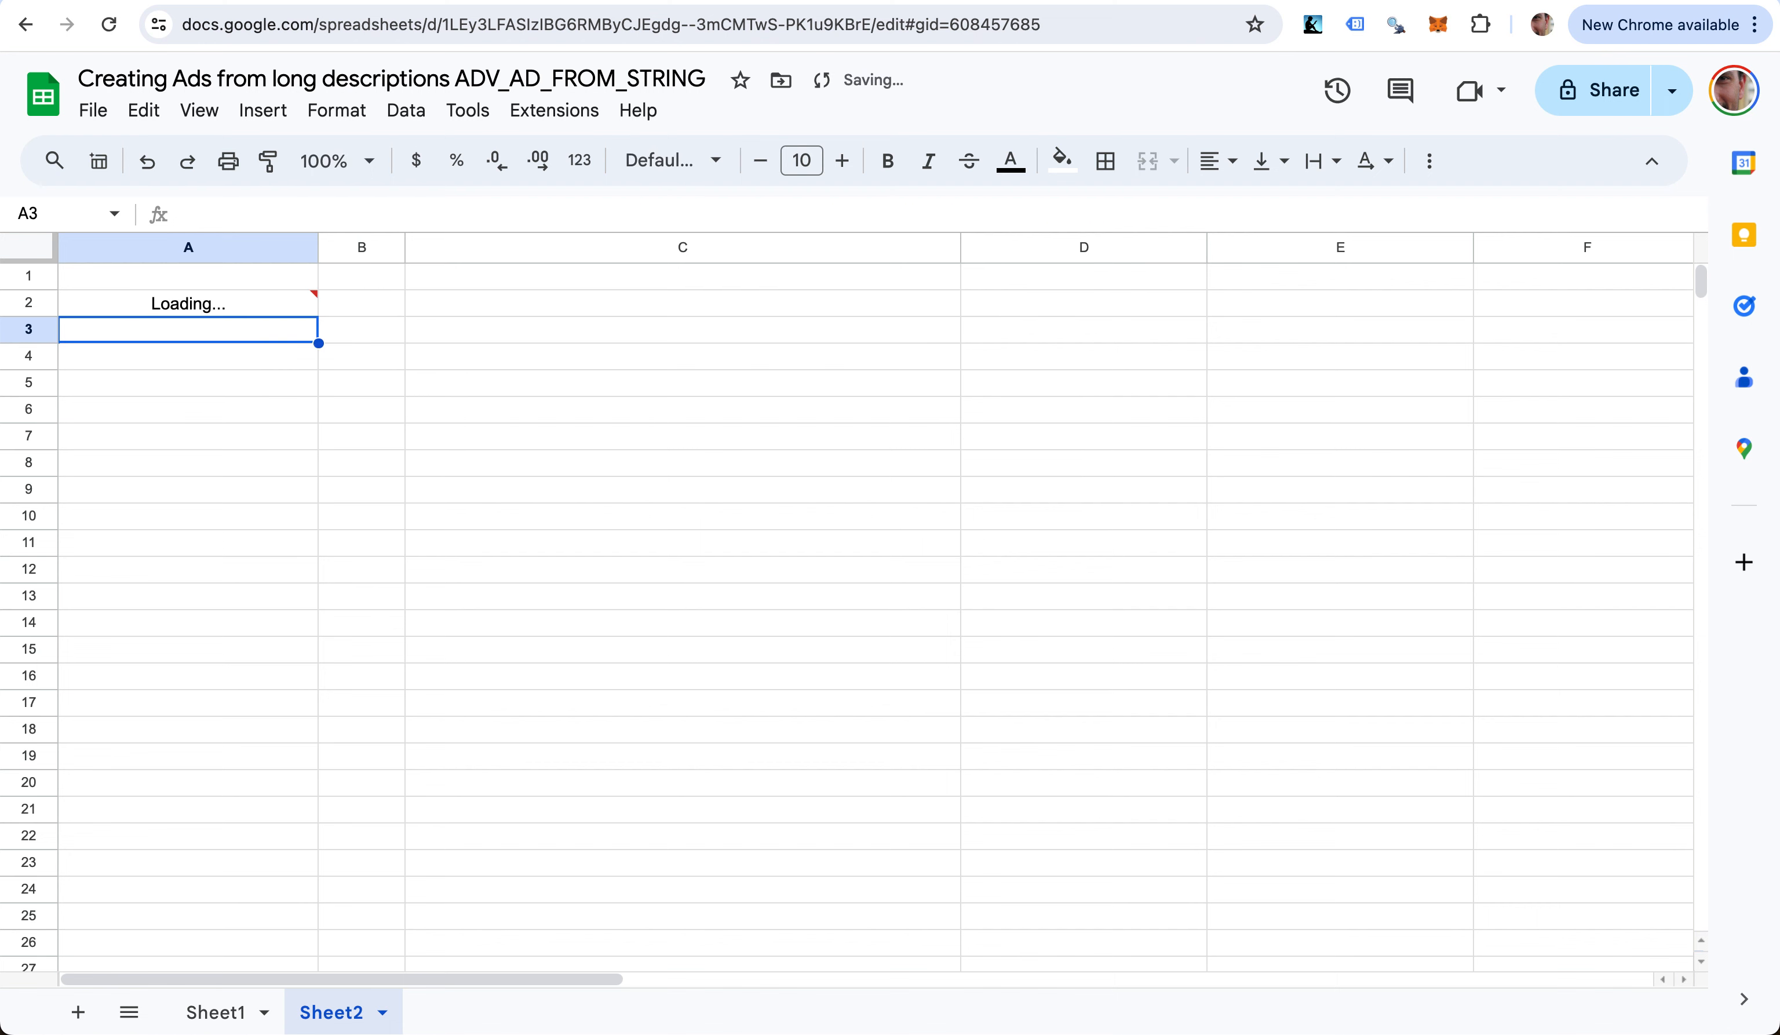
# - Check the last scraped URL row and add the header url in A1
pyautogui.press('Right')
pyautogui.press('Up')
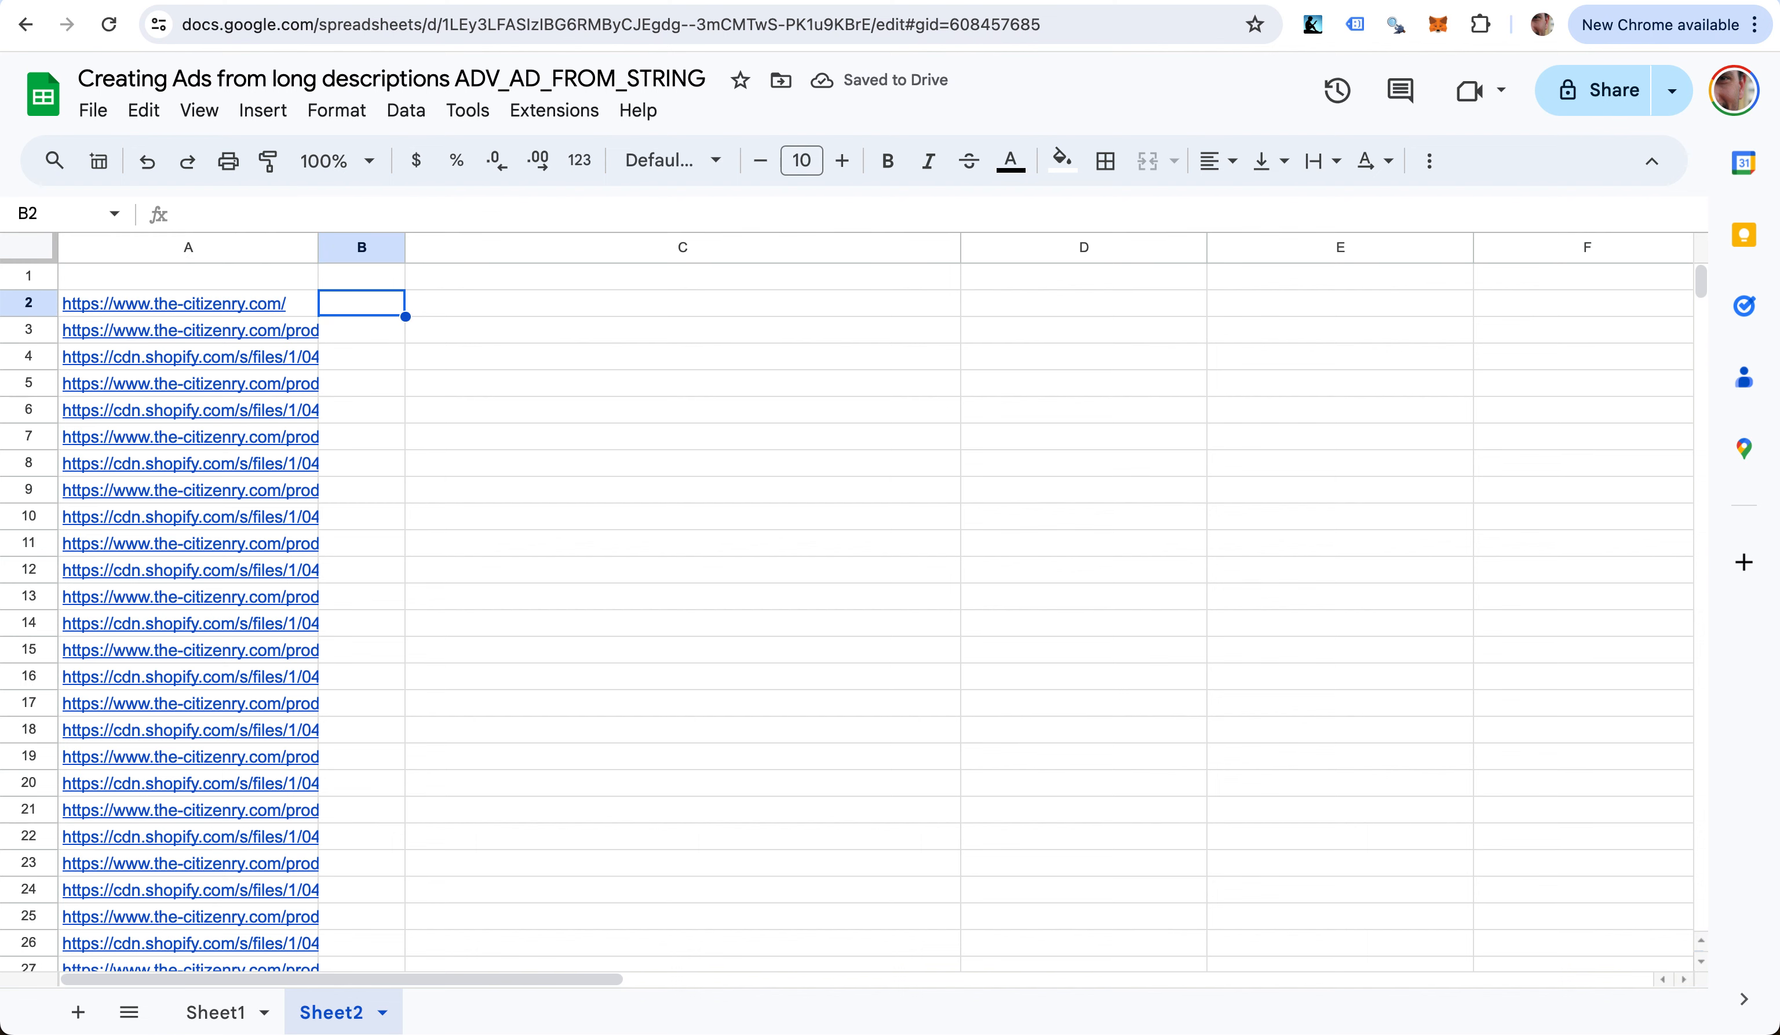
pyautogui.press('Left')
pyautogui.hotkey('ctrl', 'Down')
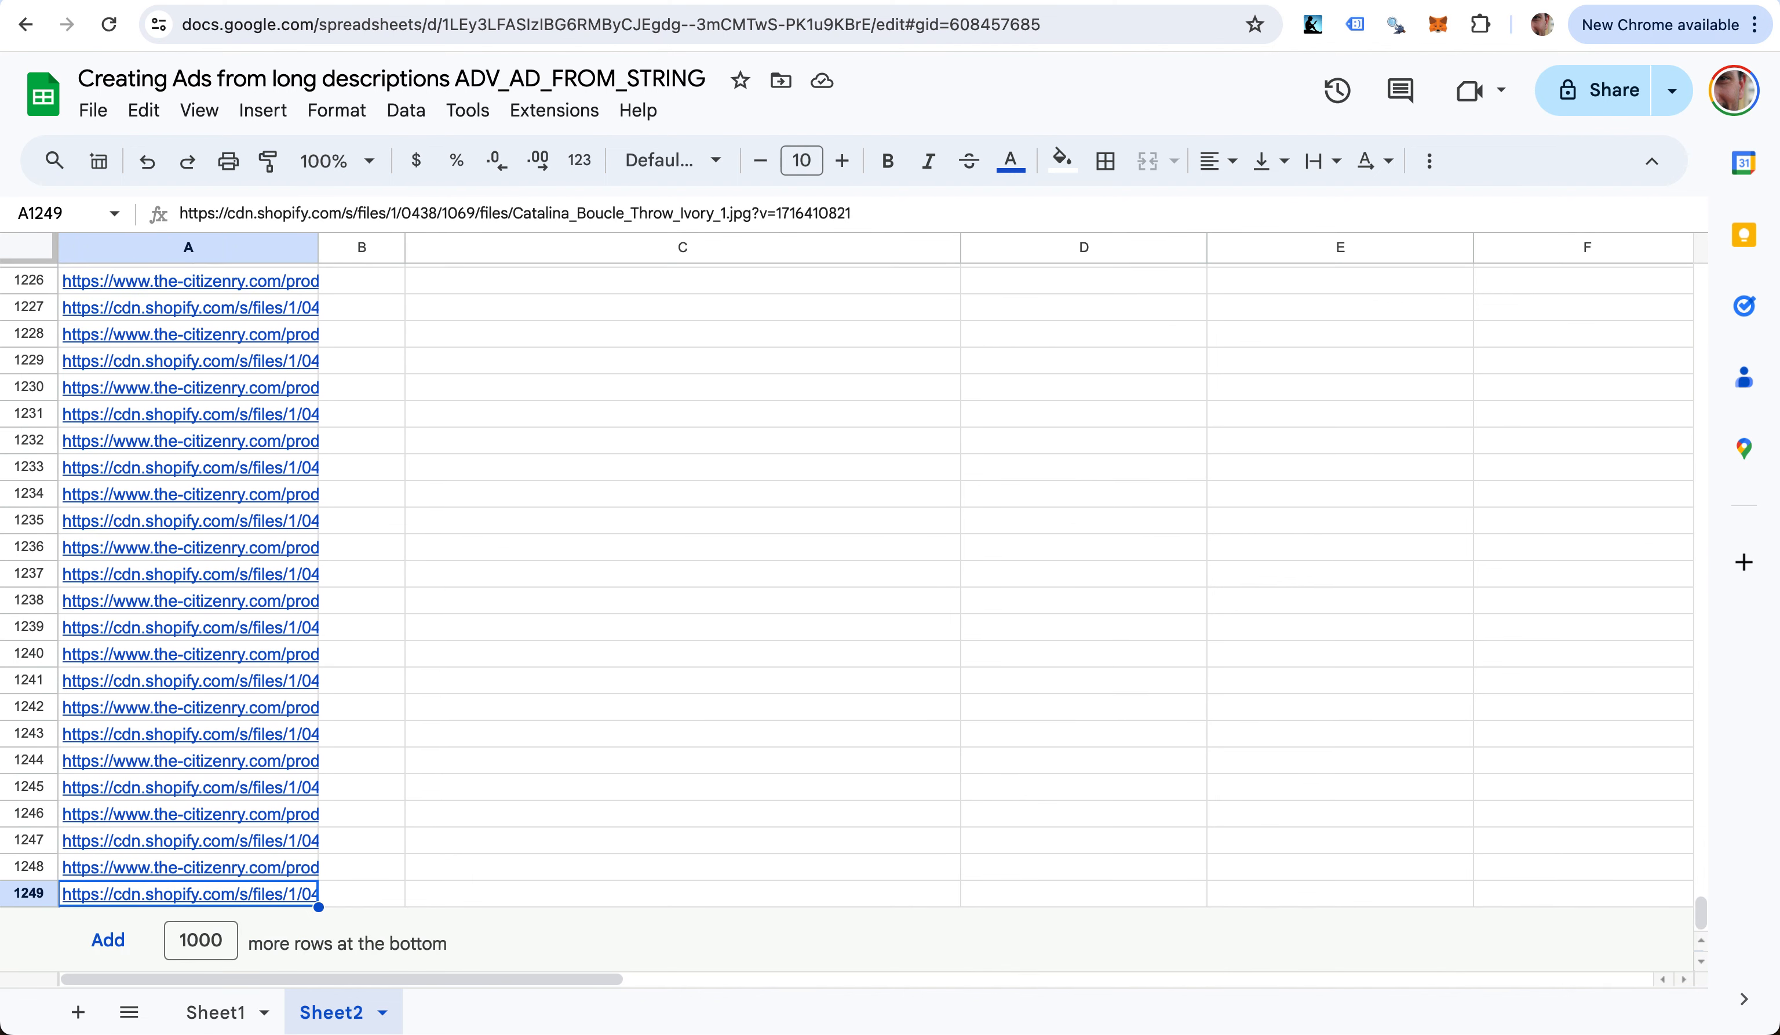
pyautogui.press('Right')
pyautogui.hotkey('ctrl', 'Up')
pyautogui.press('Left')
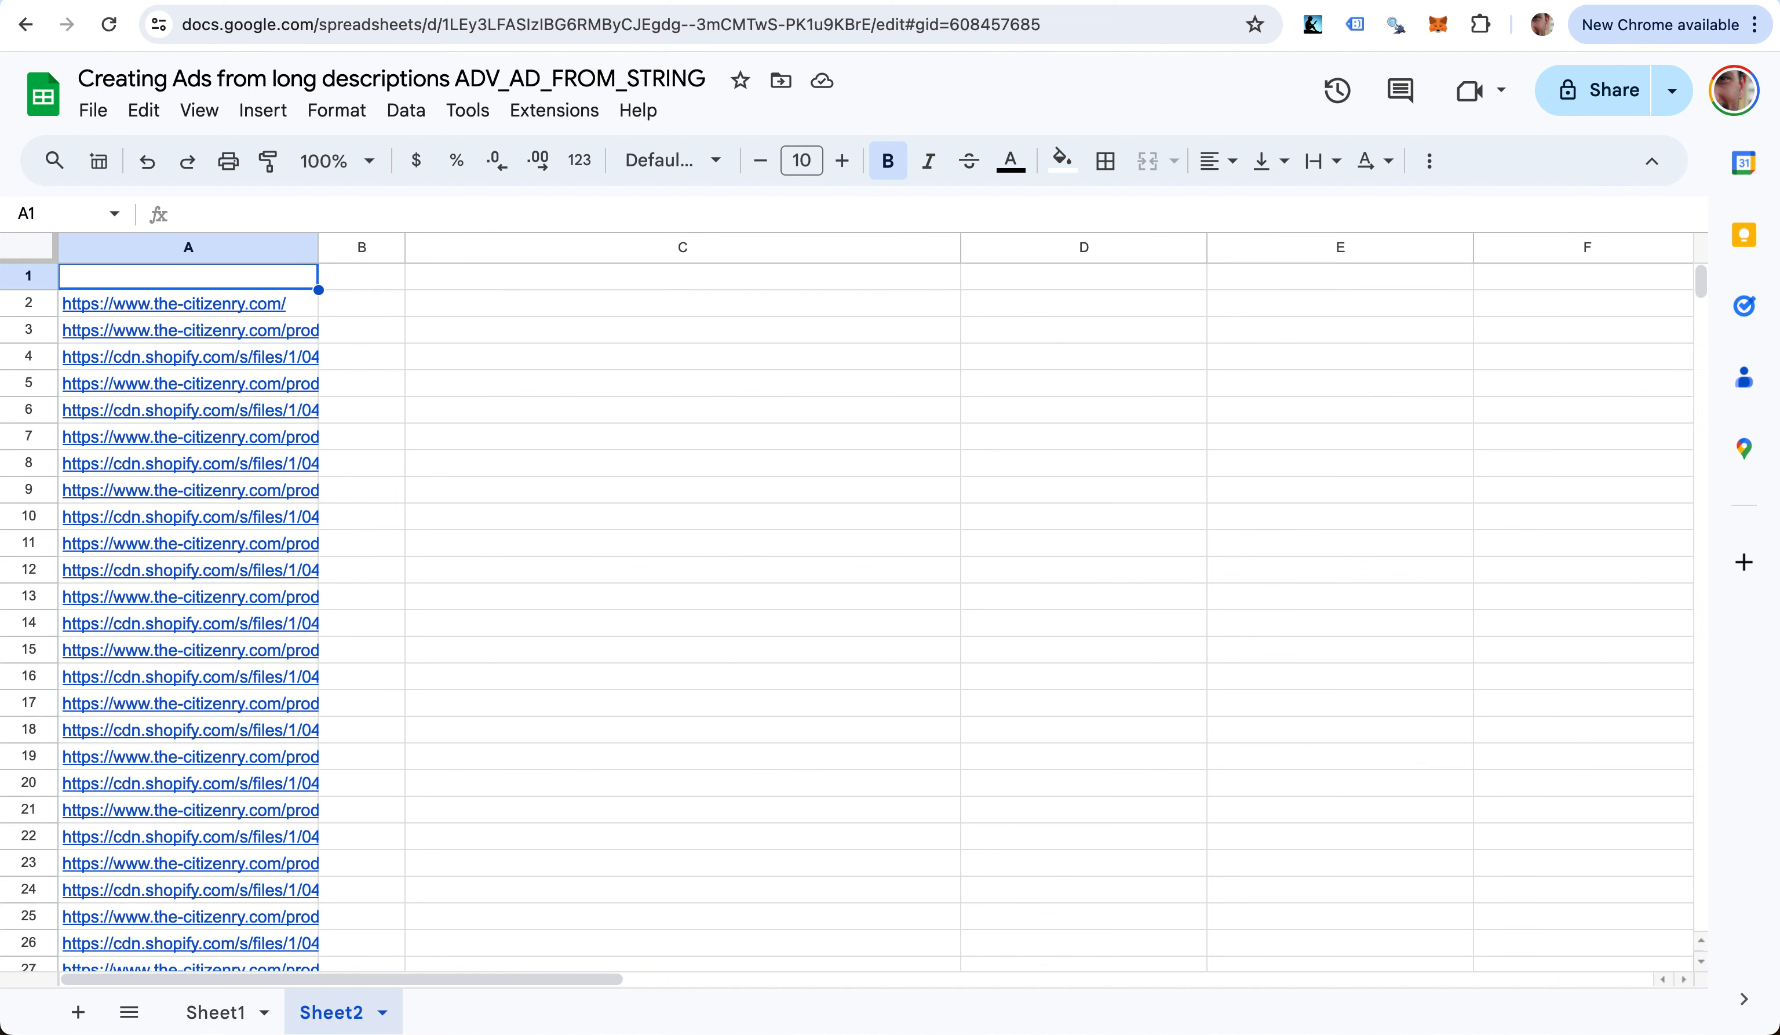
pyautogui.write('url')
pyautogui.press('Return')
# - Inspect the scraped URLs down to A9, undoing an accidental edit to A8
pyautogui.press('Up')
pyautogui.press('Right')
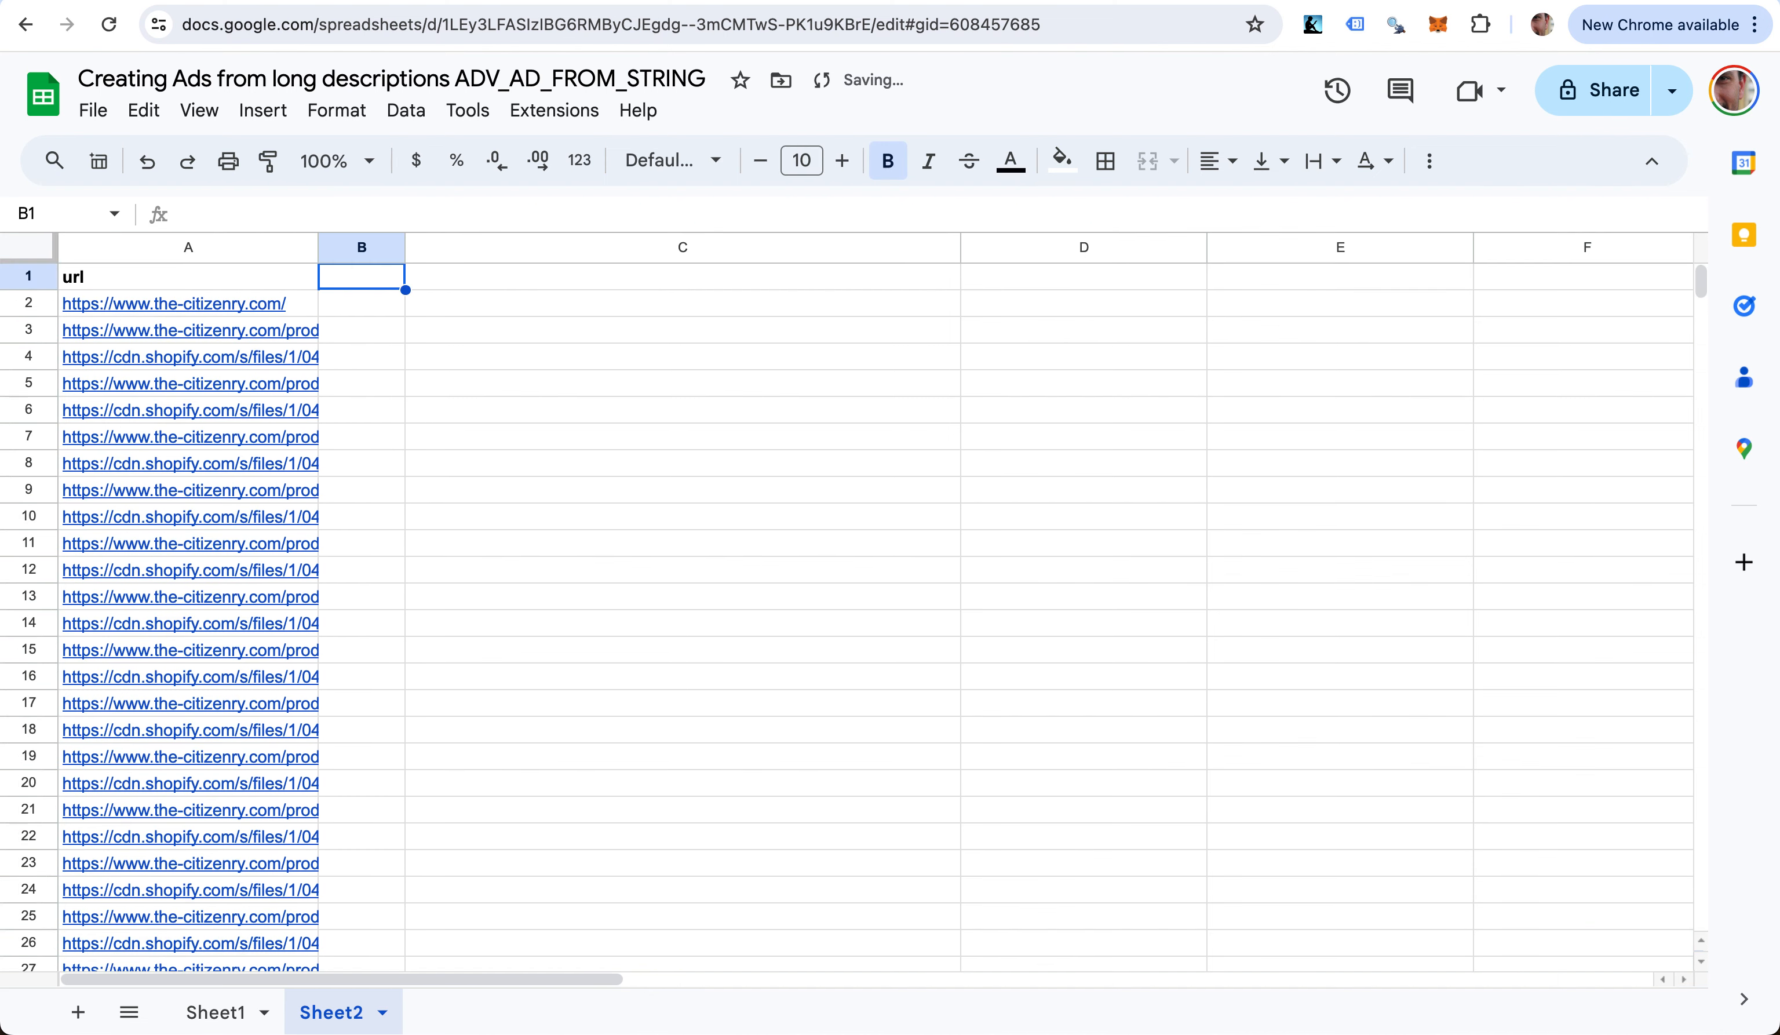
pyautogui.press('Down')
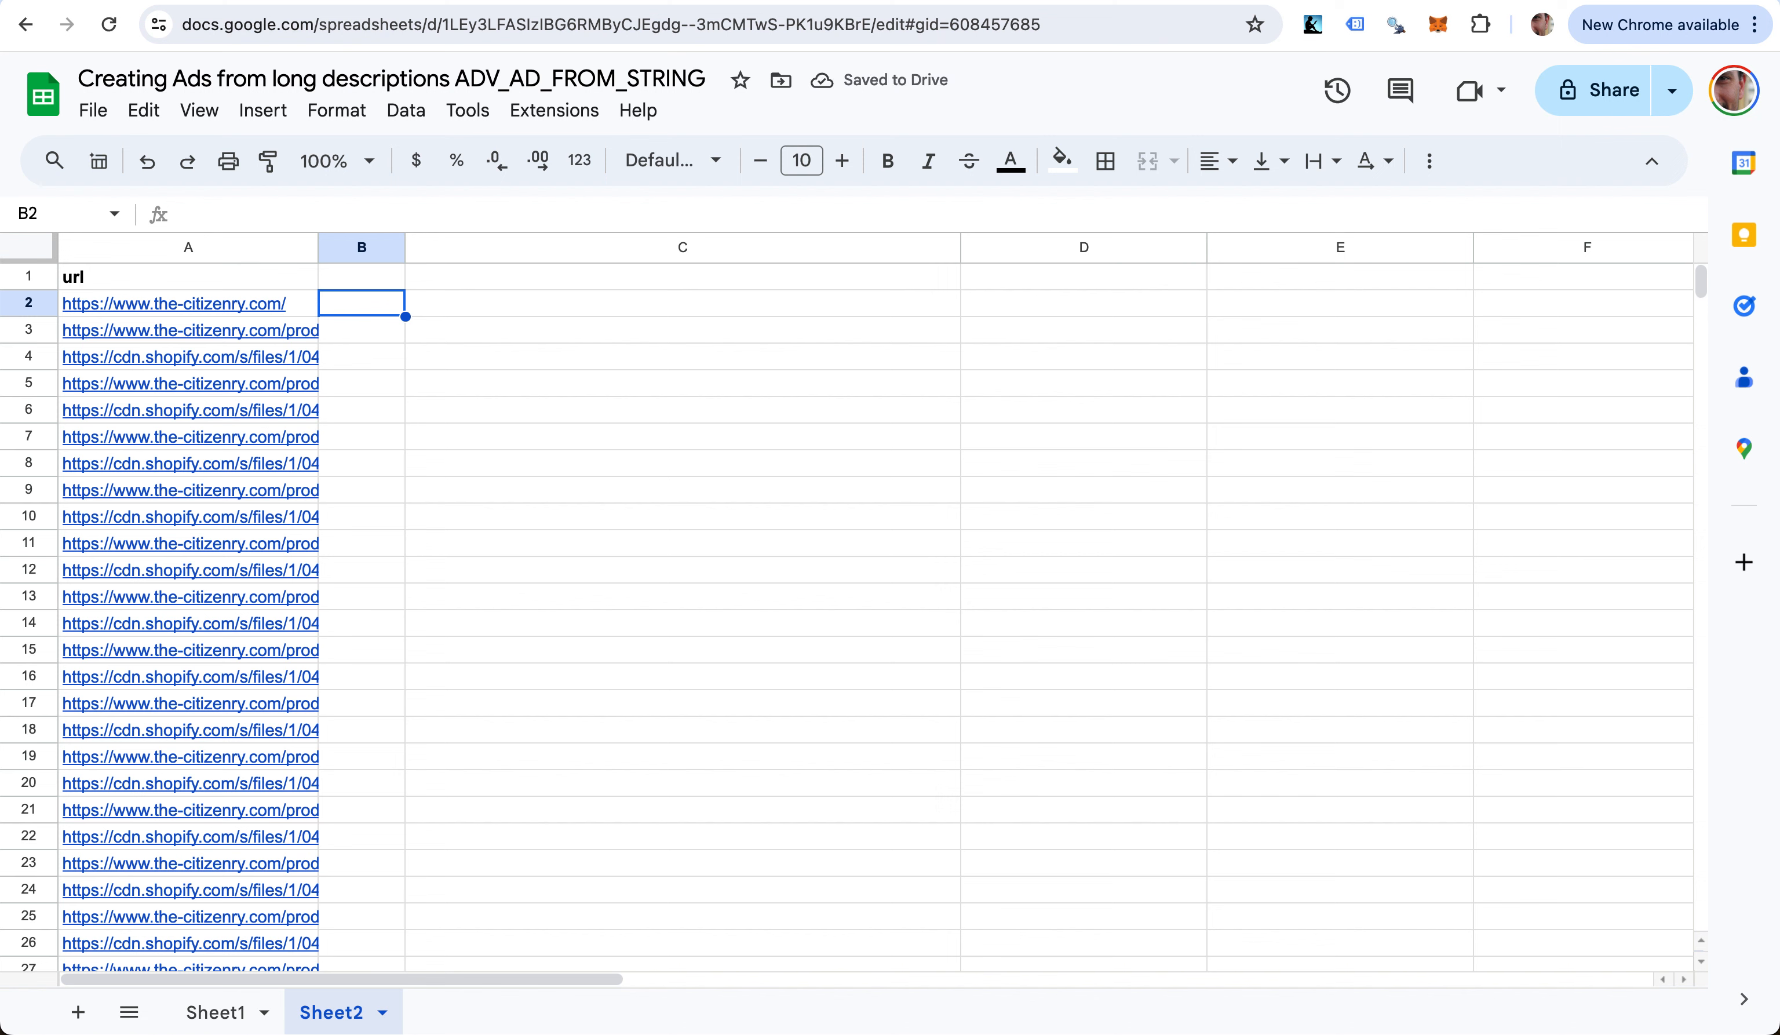
pyautogui.press('Left')
pyautogui.press('Down')
pyautogui.press('Down')
pyautogui.press('Down')
pyautogui.press('Down')
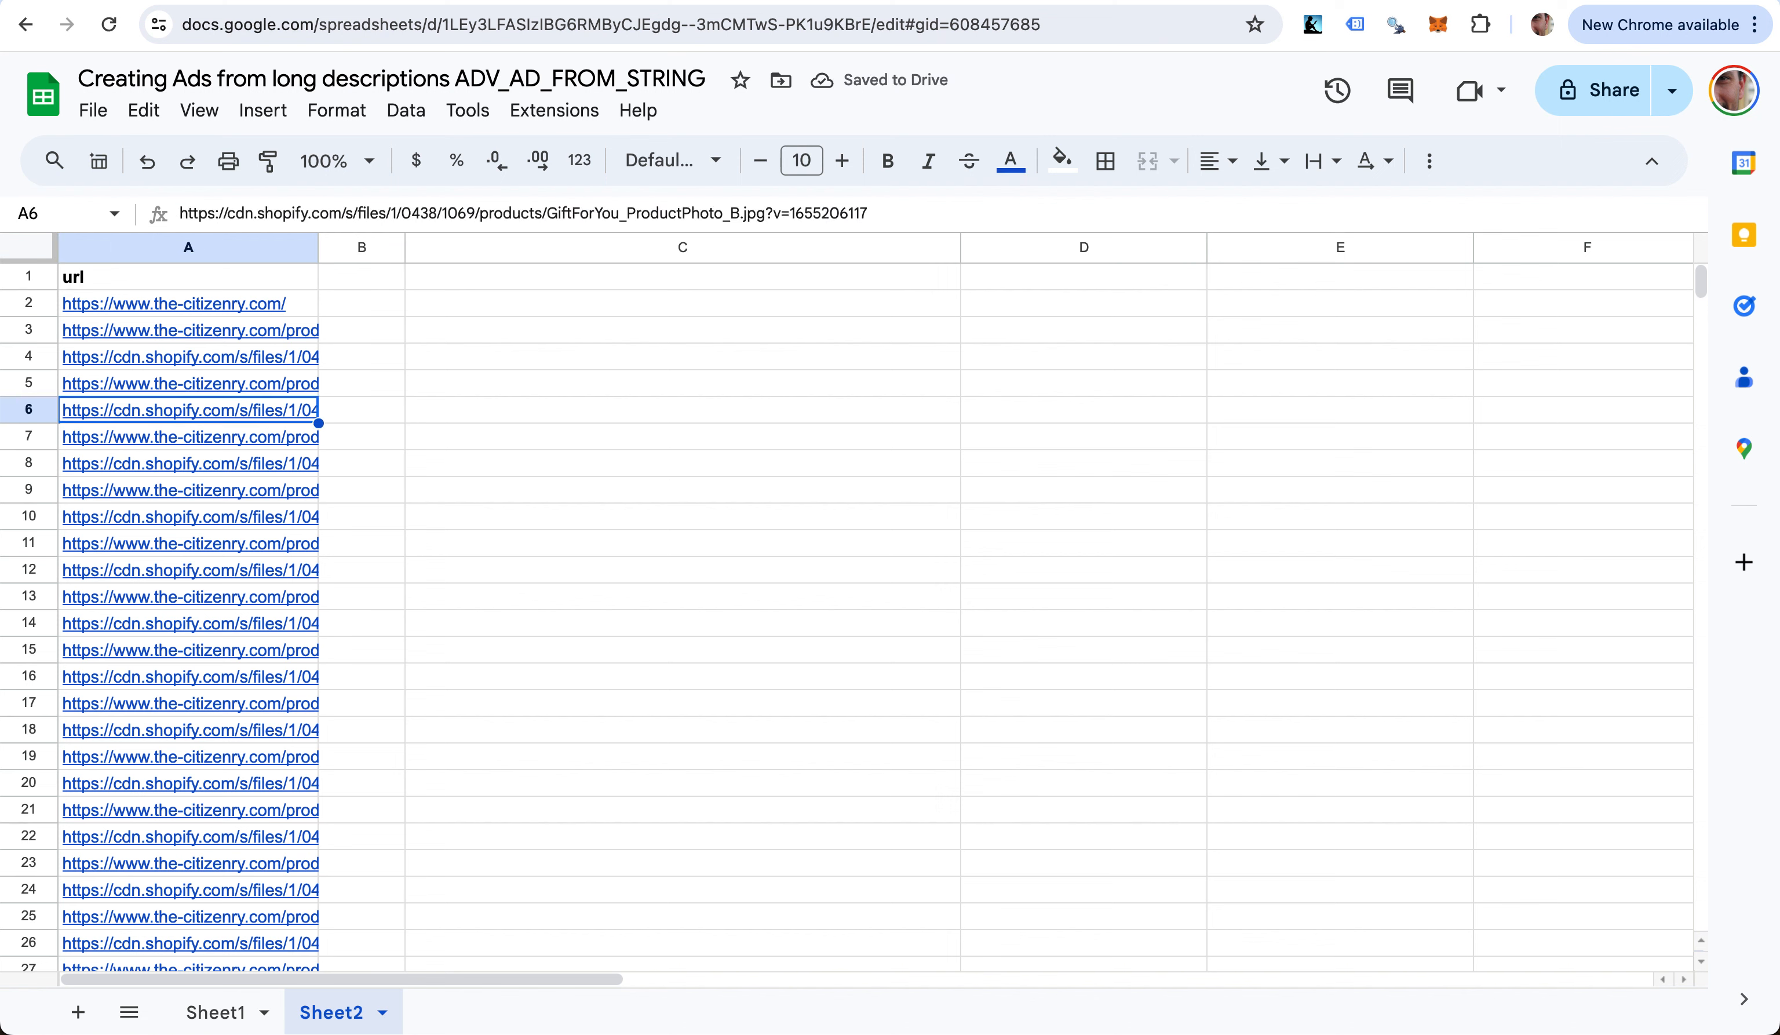
pyautogui.press('Down')
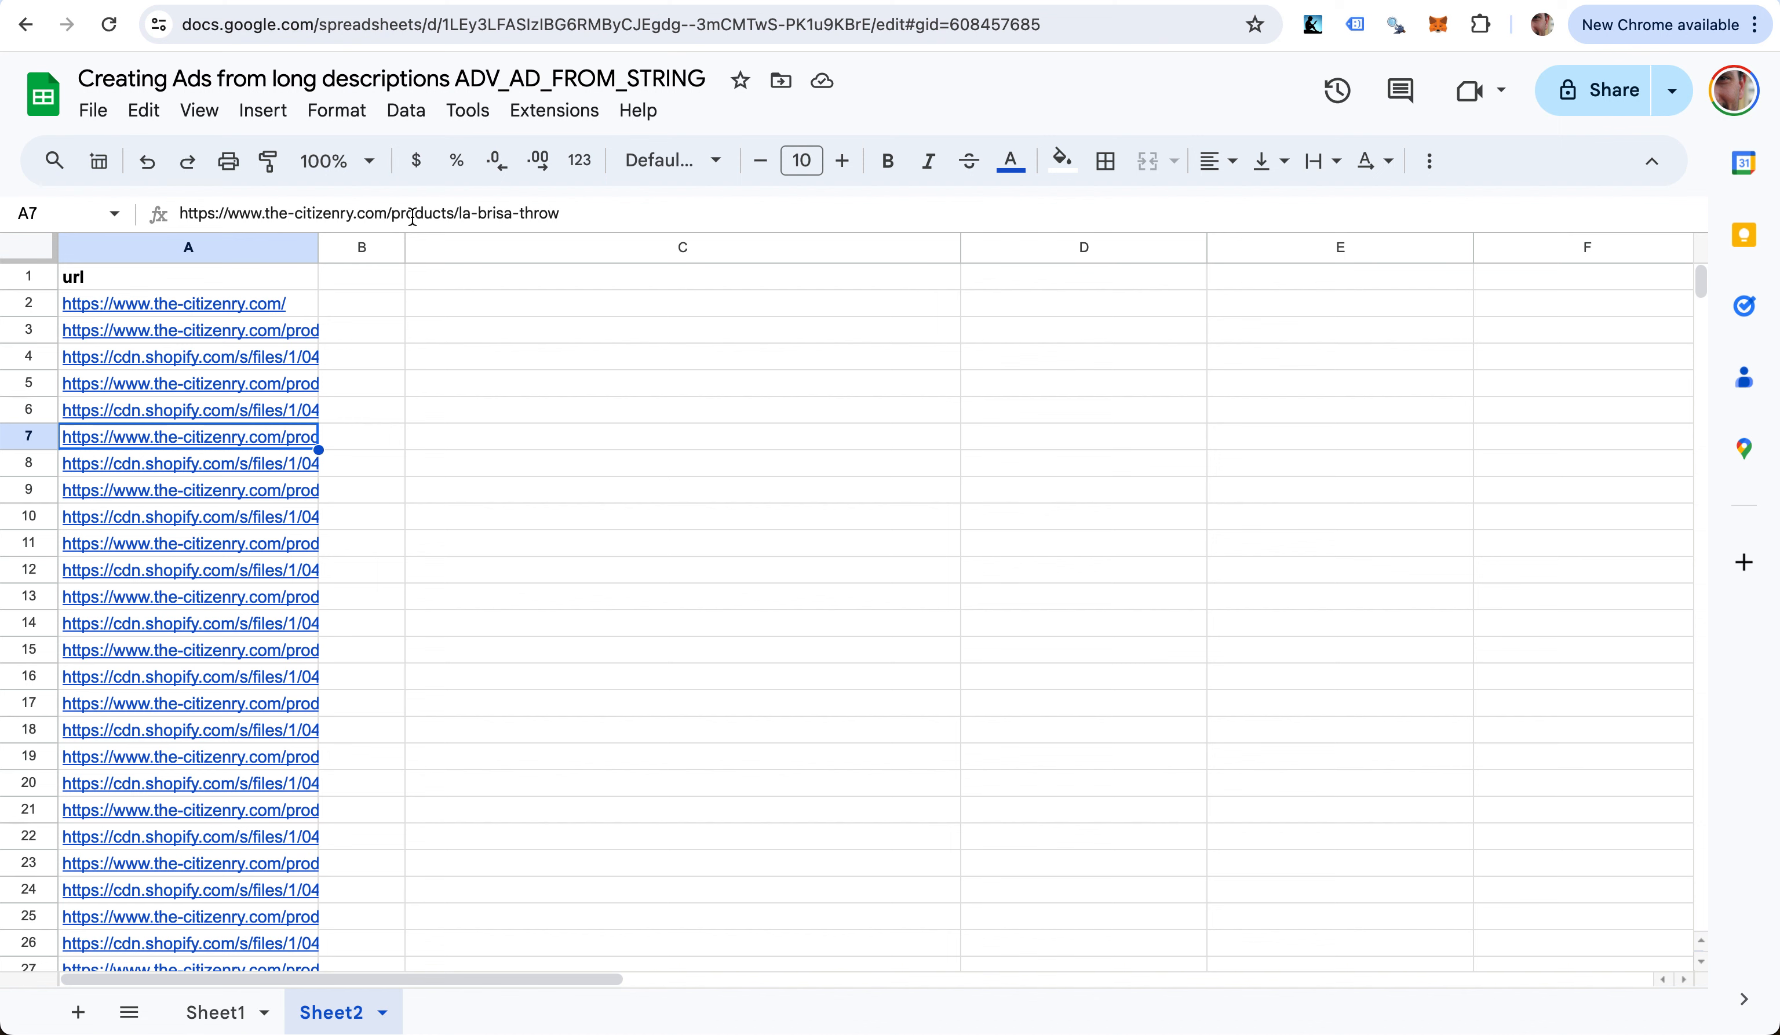
pyautogui.press('Down')
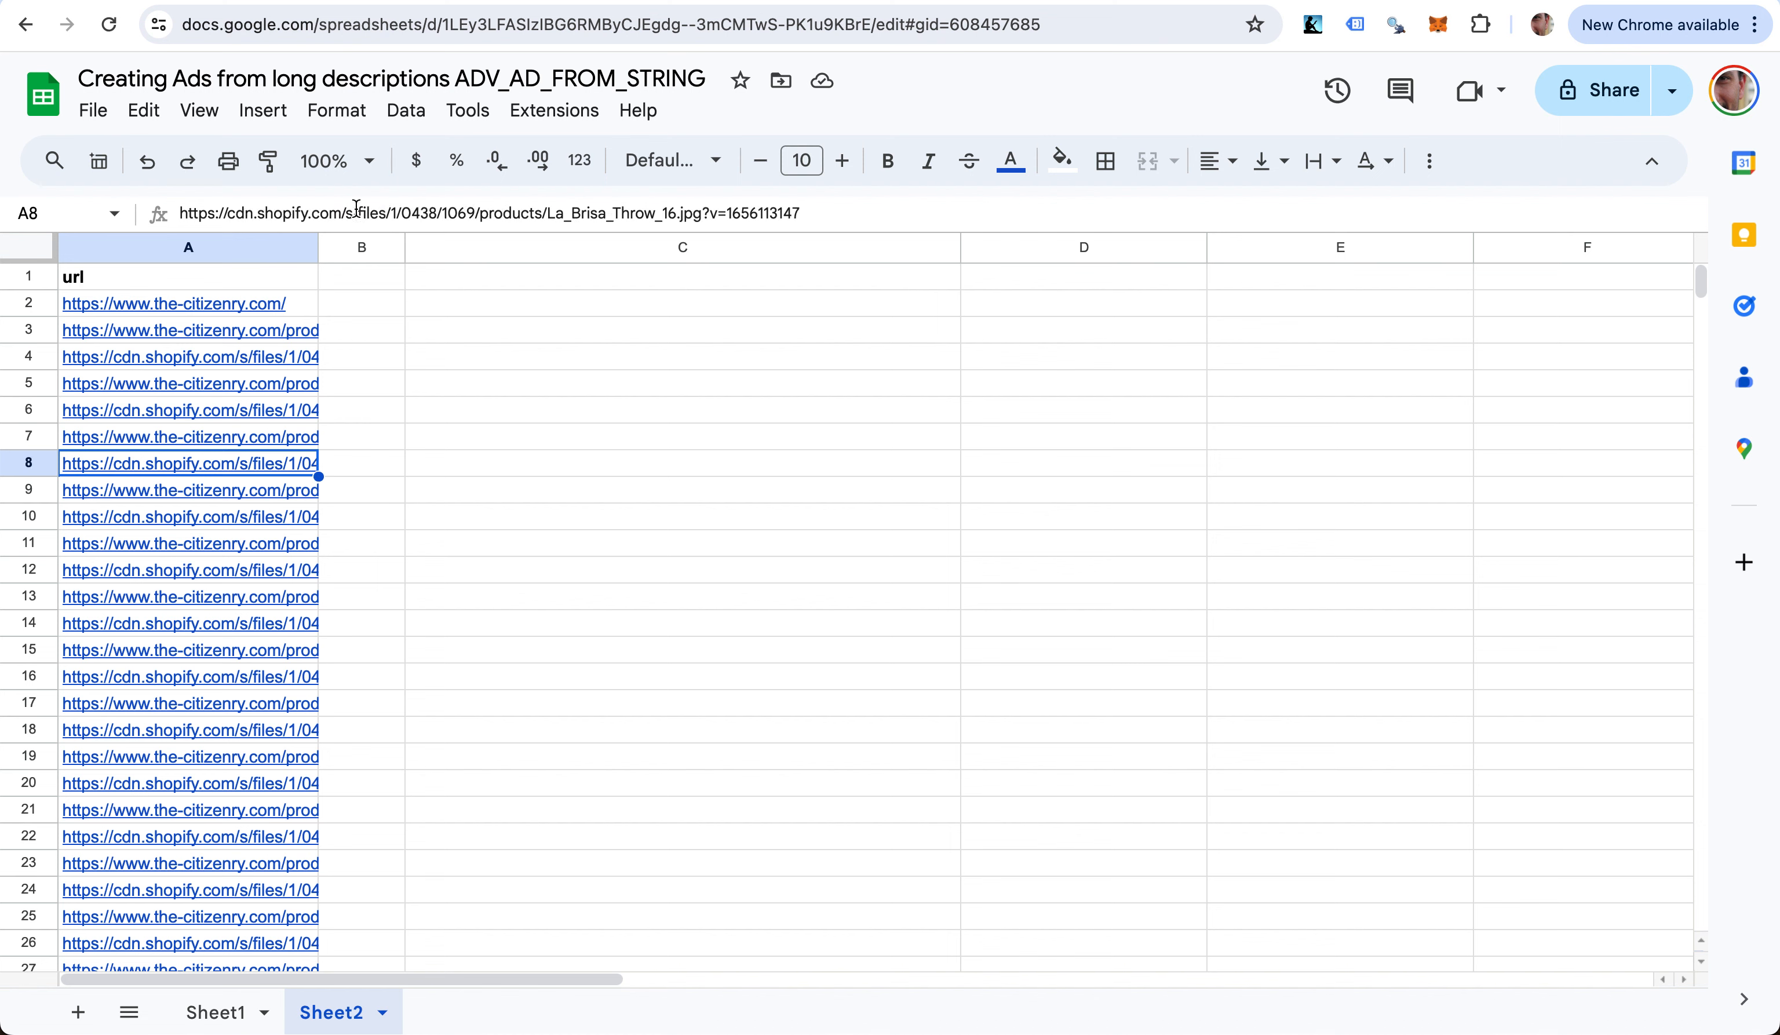
pyautogui.click(694, 198)
pyautogui.press('Return')
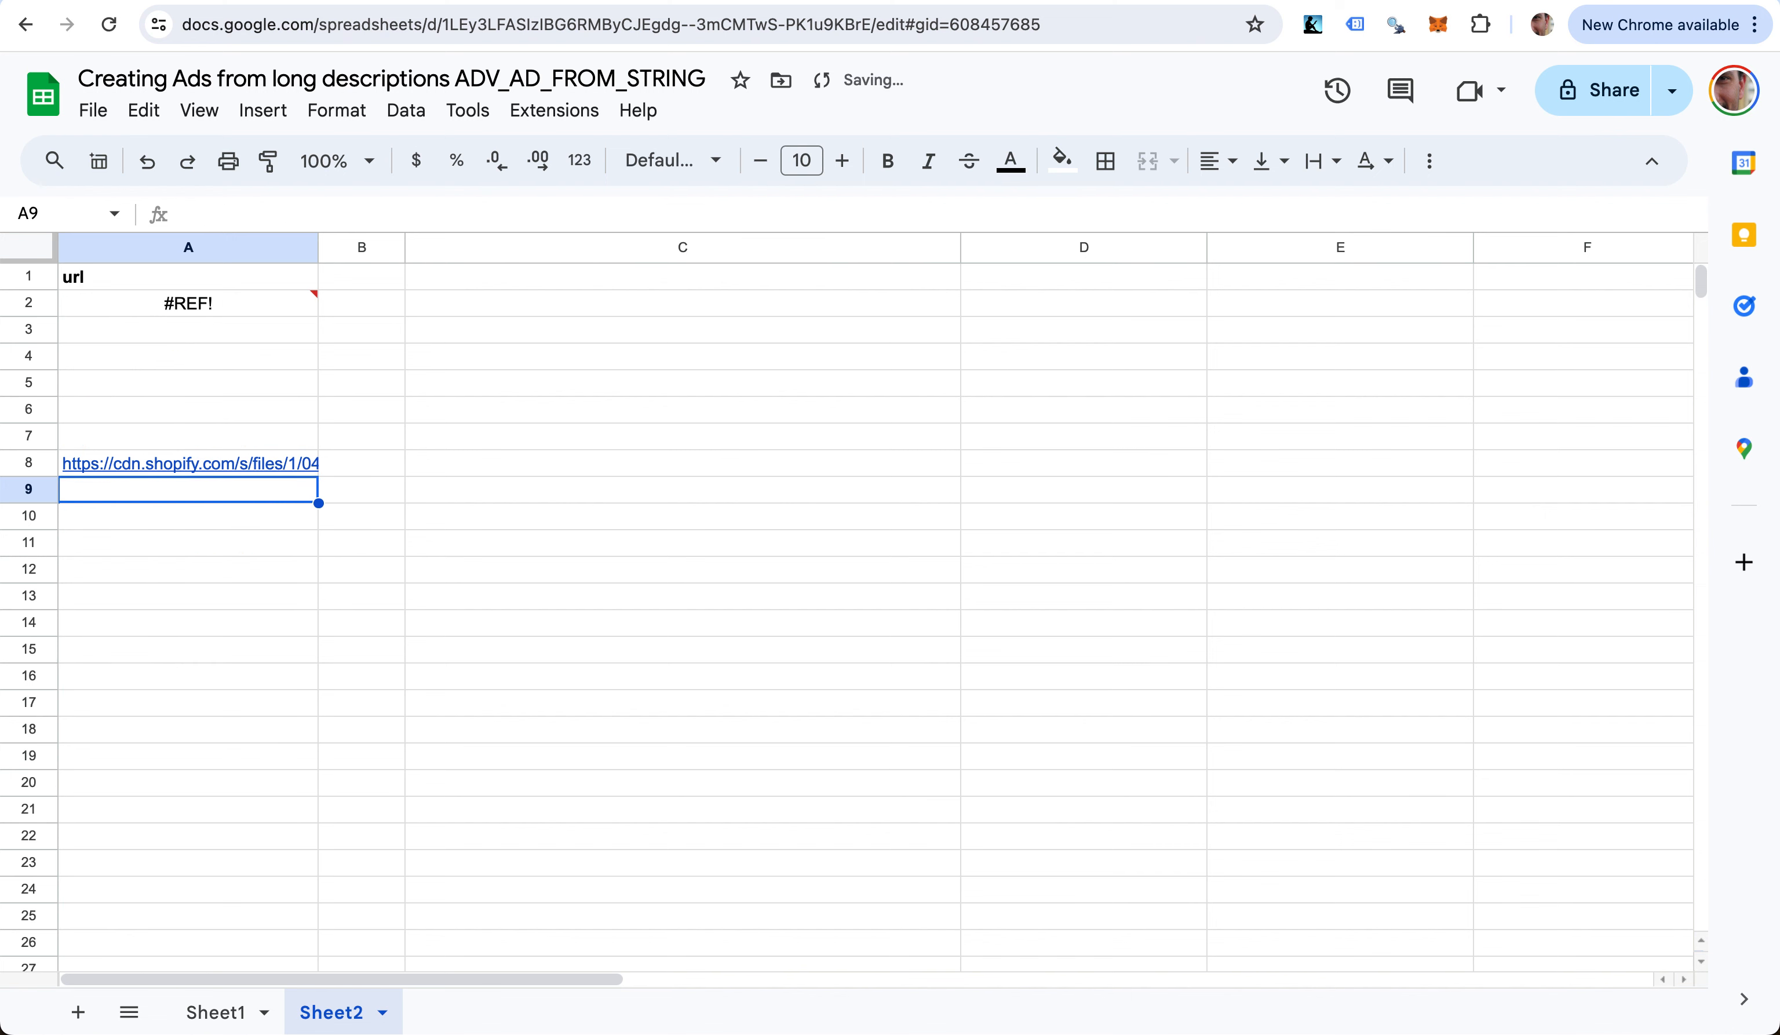
pyautogui.hotkey('ctrl', 'z')
pyautogui.press('Down')
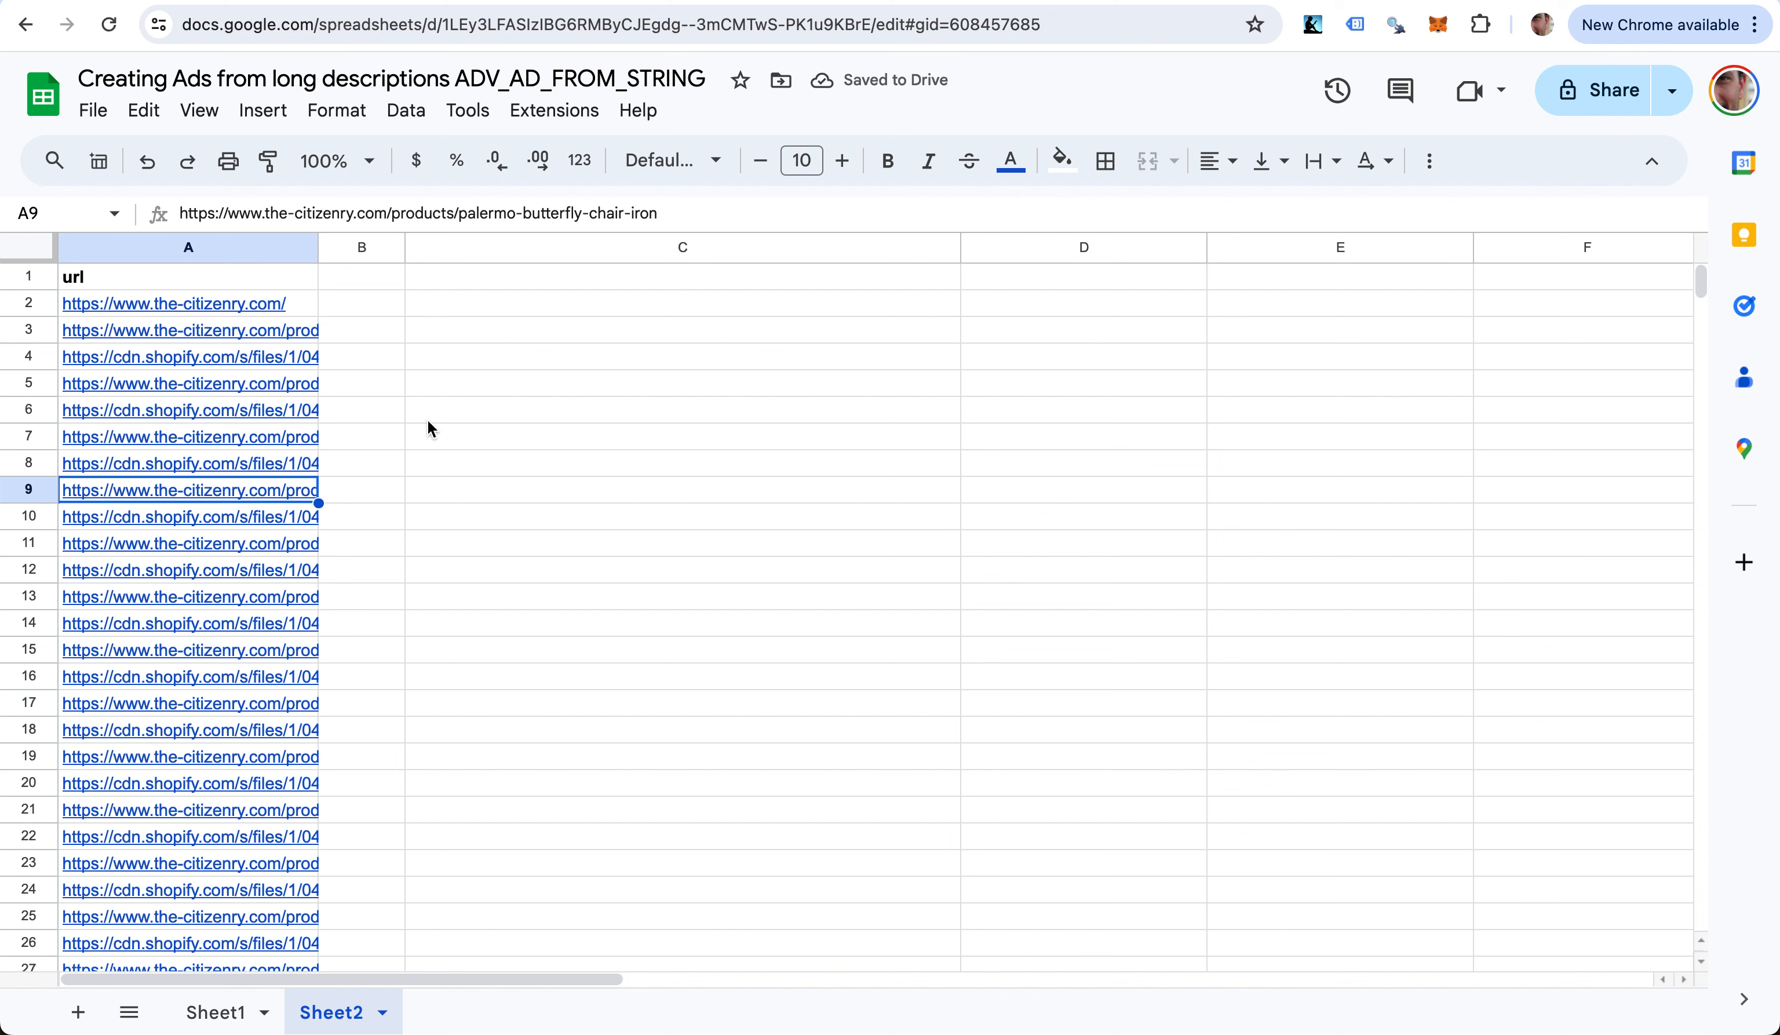
pyautogui.press('Right')
pyautogui.press('Up')
pyautogui.press('Up')
pyautogui.press('Up')
pyautogui.press('Up')
pyautogui.press('Up')
pyautogui.press('Up')
pyautogui.press('Up')
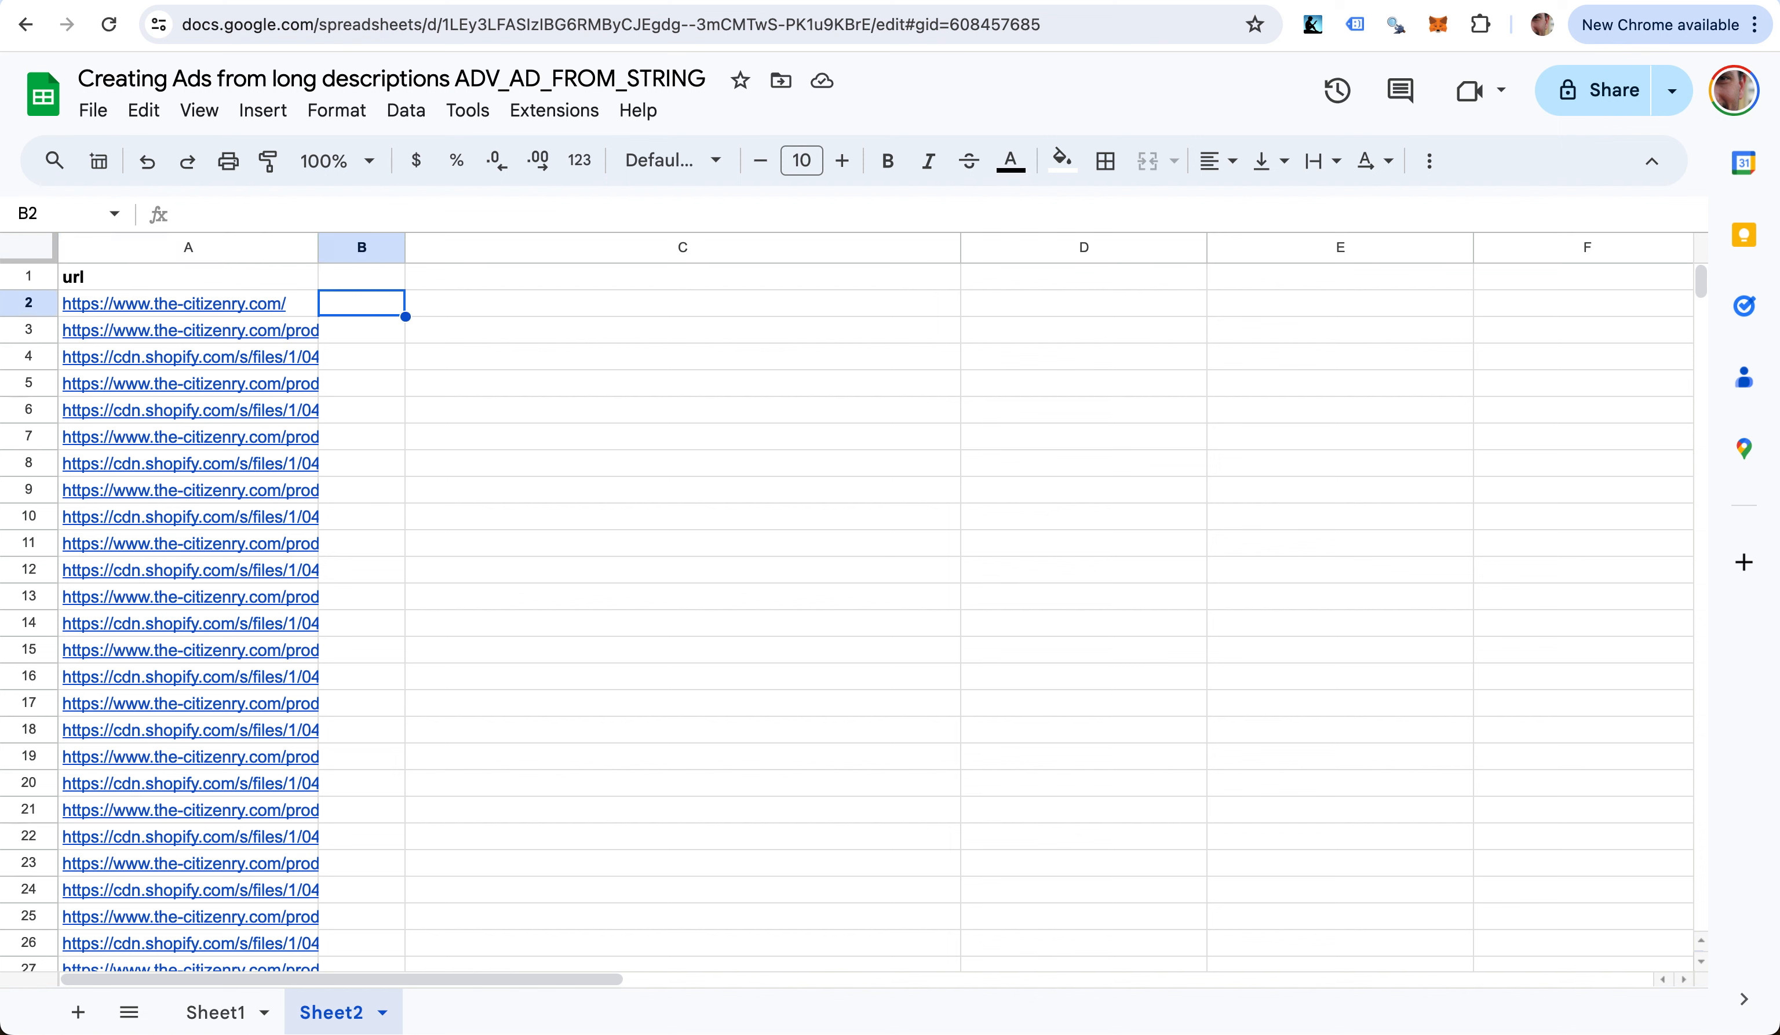
# - Enter =ADV_URL_SPLIT(A2) in B2 to split the first URL into parts
pyautogui.write('=')
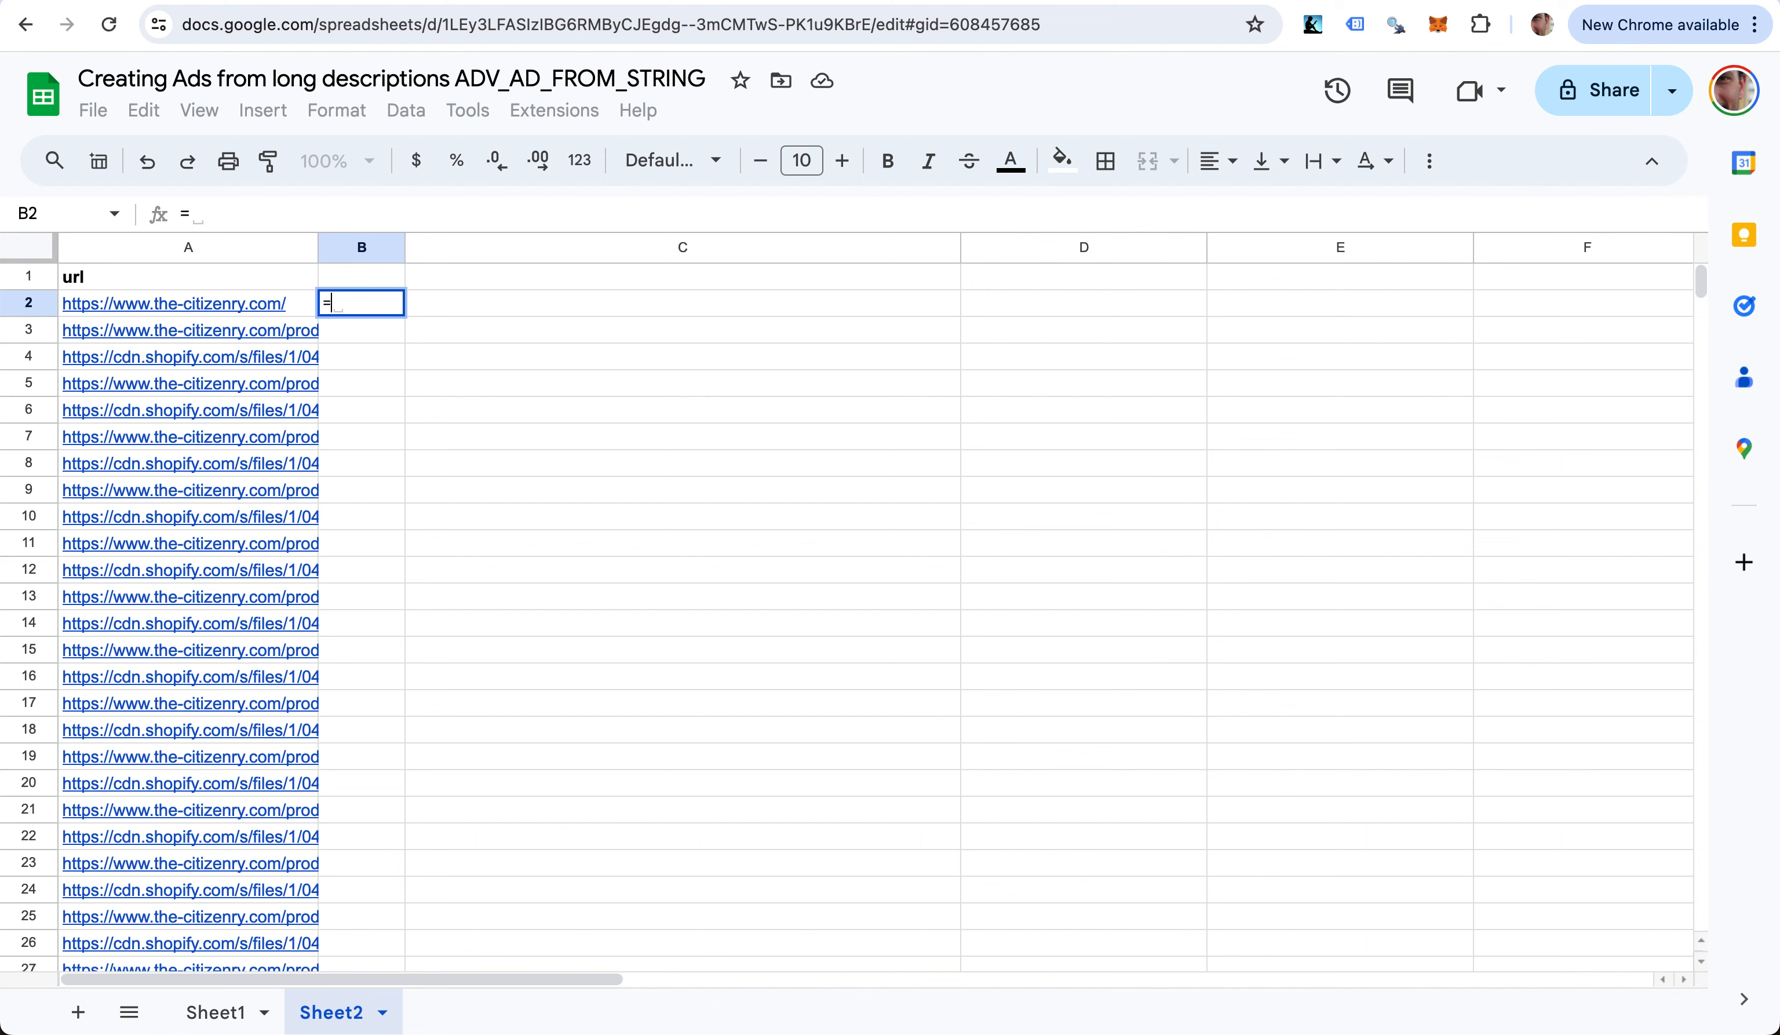
pyautogui.write('adv_url')
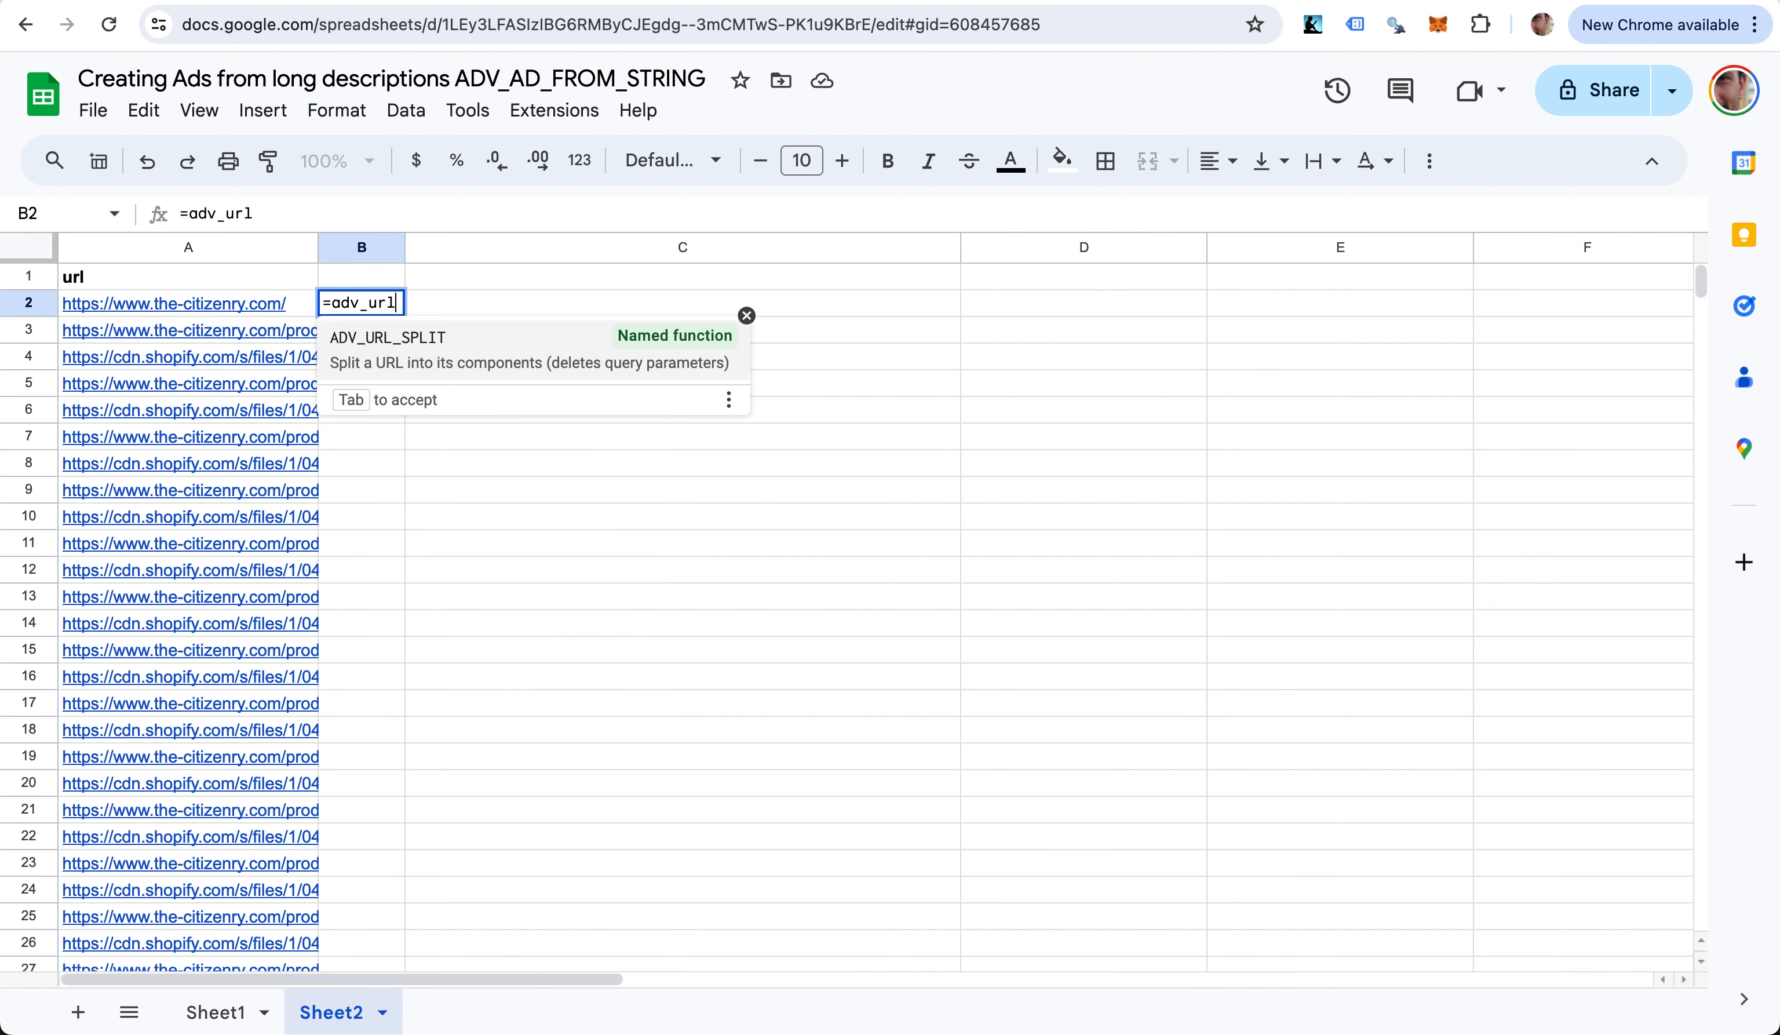
pyautogui.press('Tab')
pyautogui.press('Left')
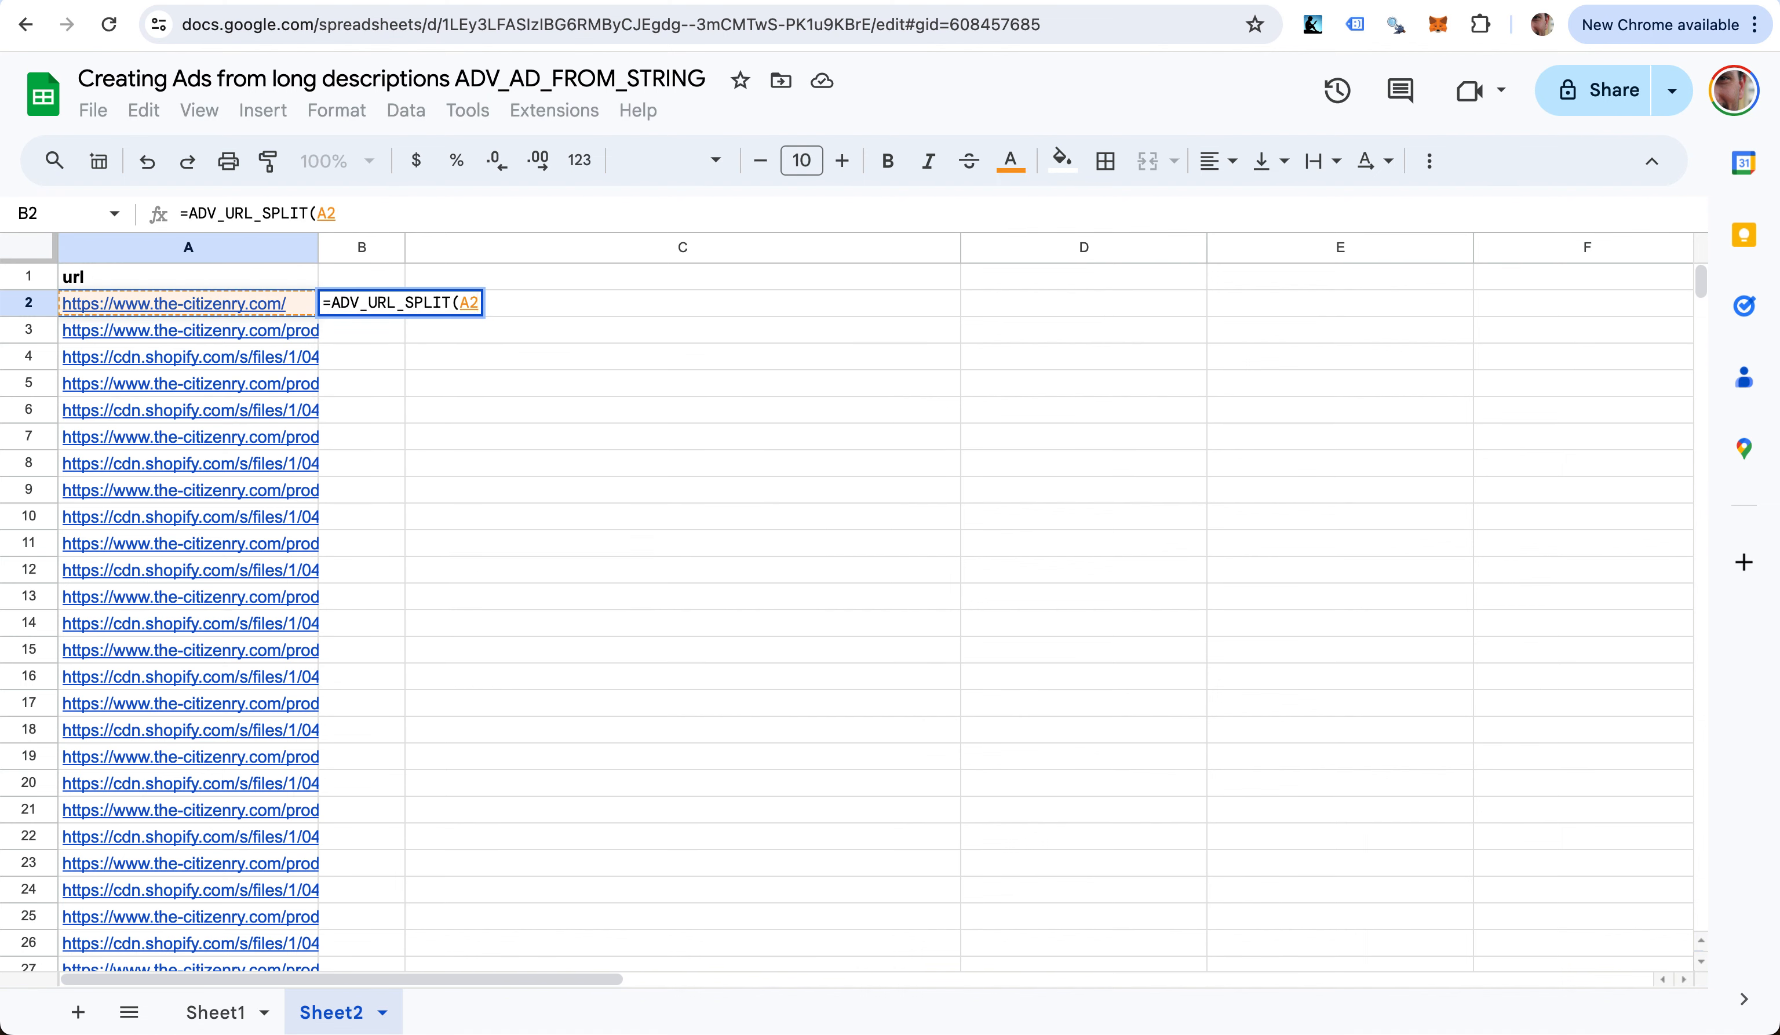
pyautogui.write(')')
pyautogui.press('Return')
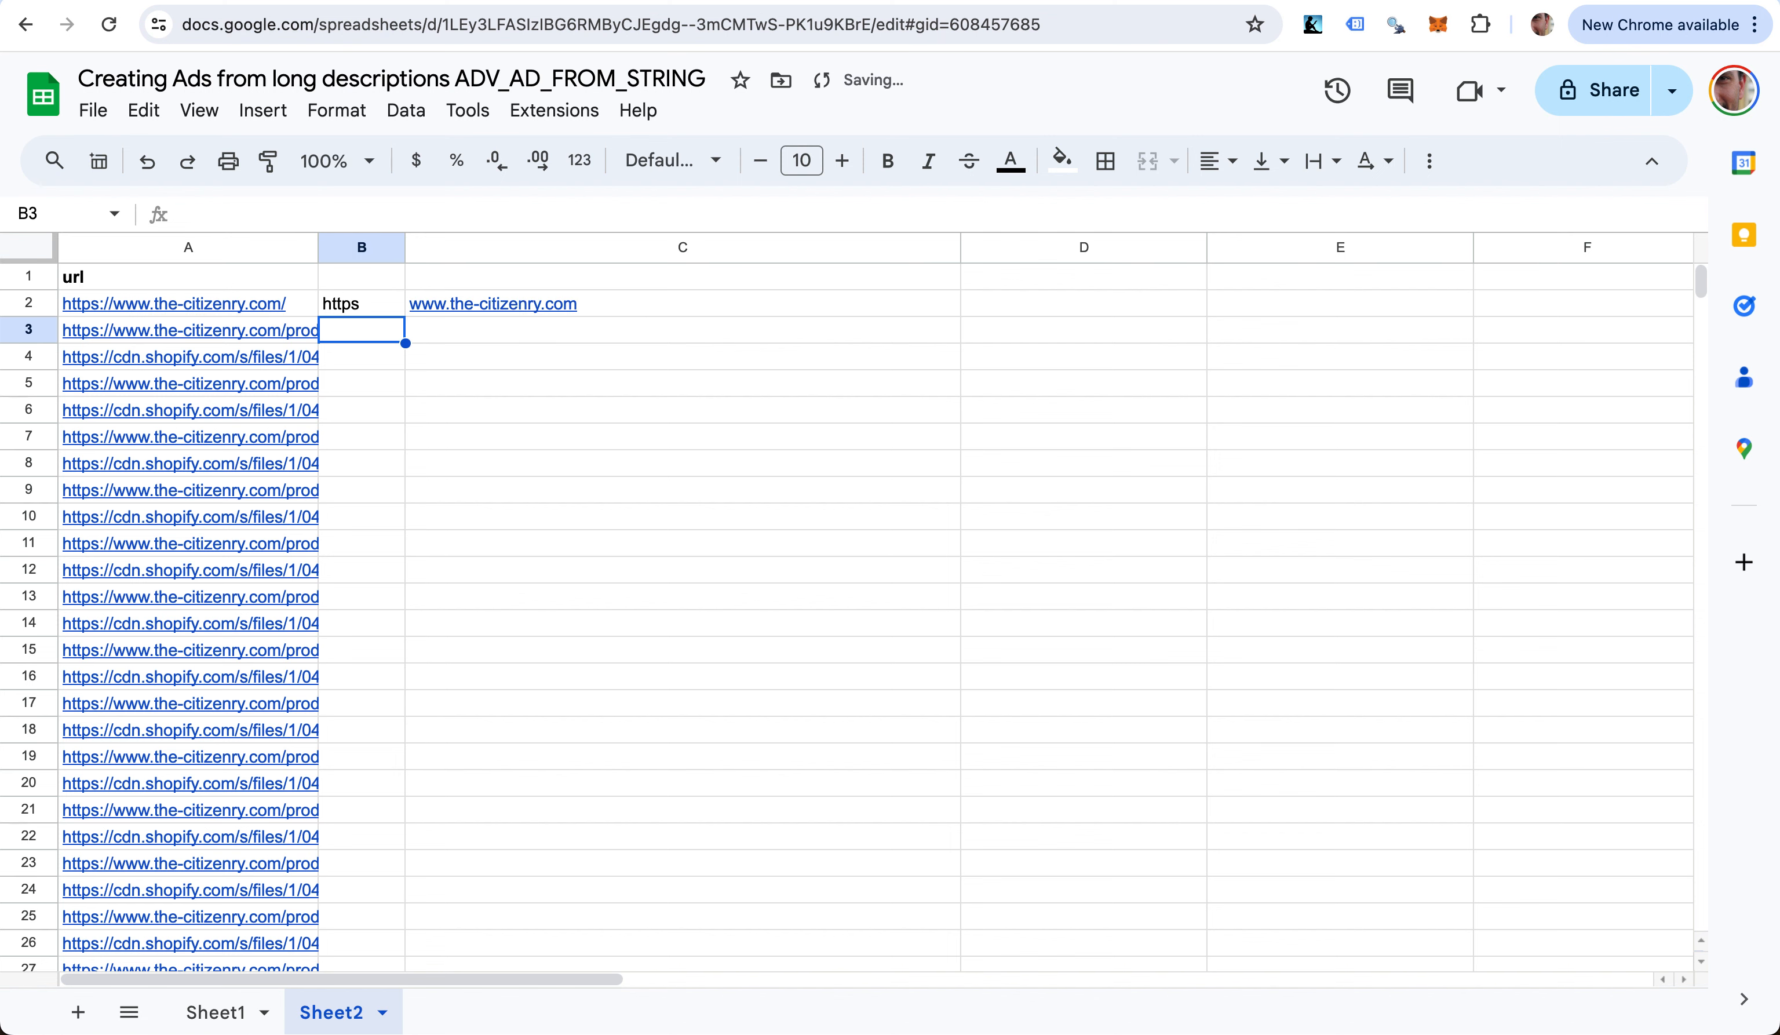
# - Label B1 and C1 with the headers scheme and domain
pyautogui.press('Up')
pyautogui.press('Up')
pyautogui.write('doma')
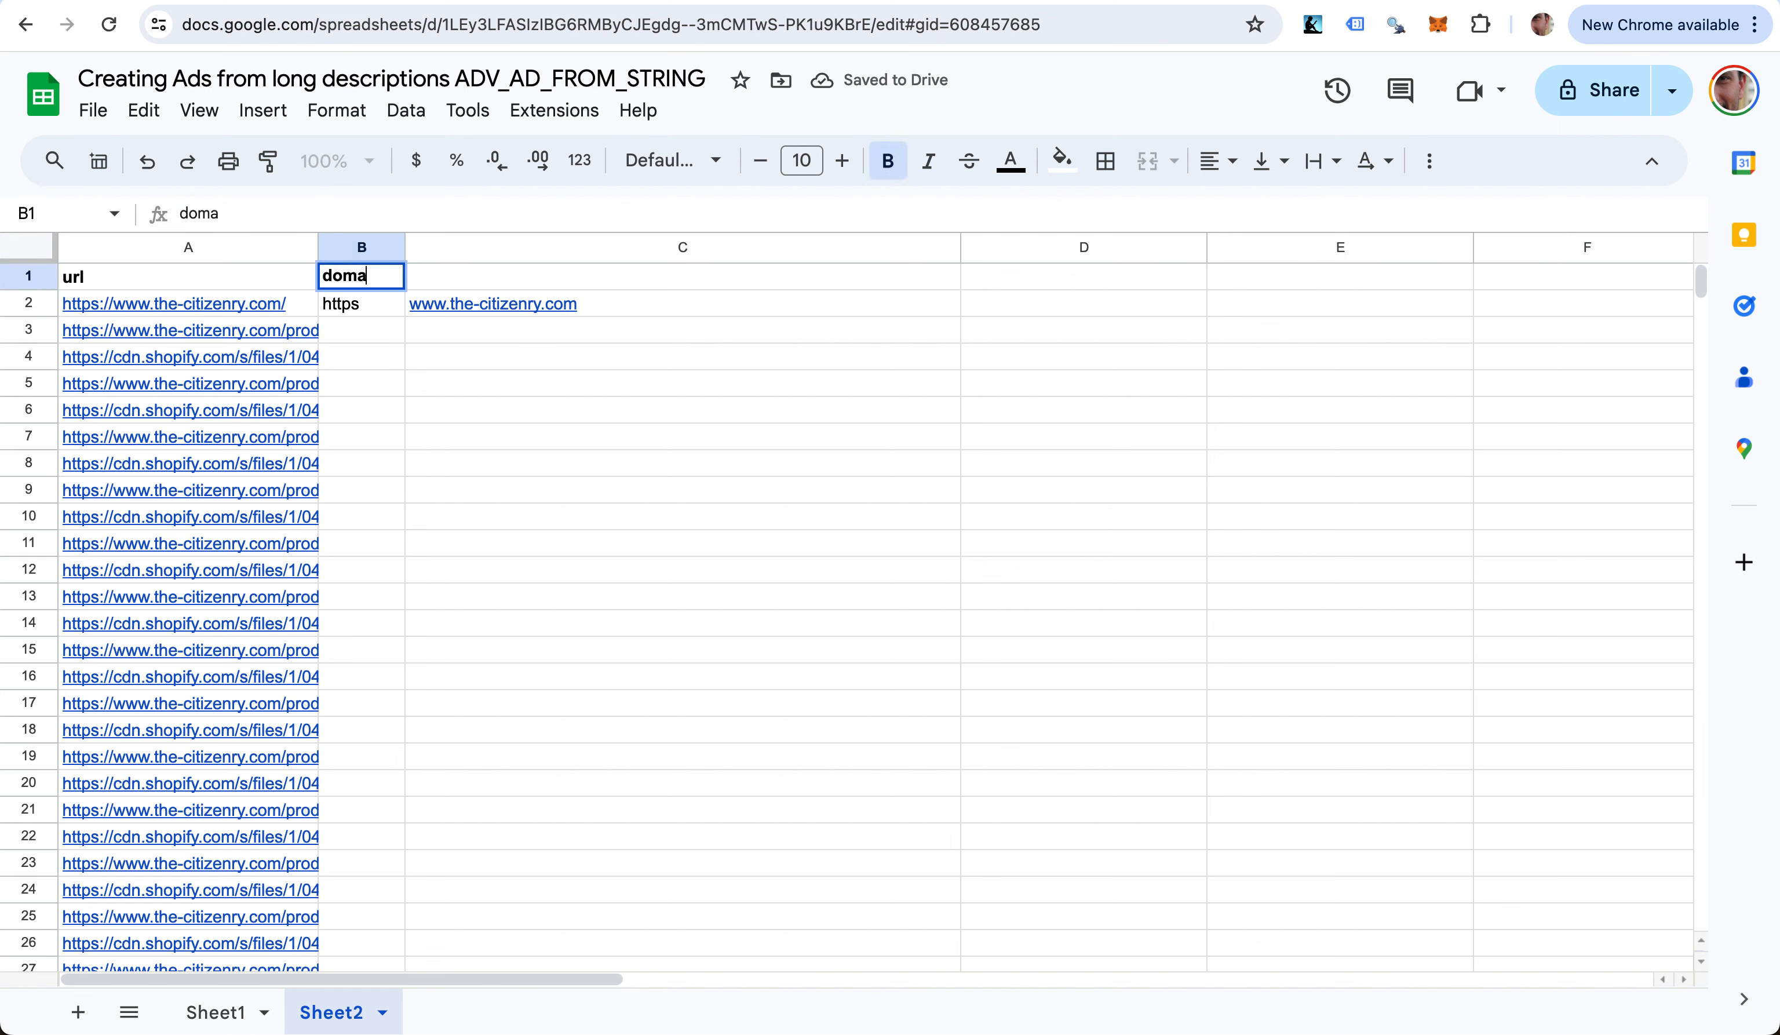
pyautogui.press('BackSpace')
pyautogui.press('BackSpace')
pyautogui.press('BackSpace')
pyautogui.press('BackSpace')
pyautogui.write('scheme')
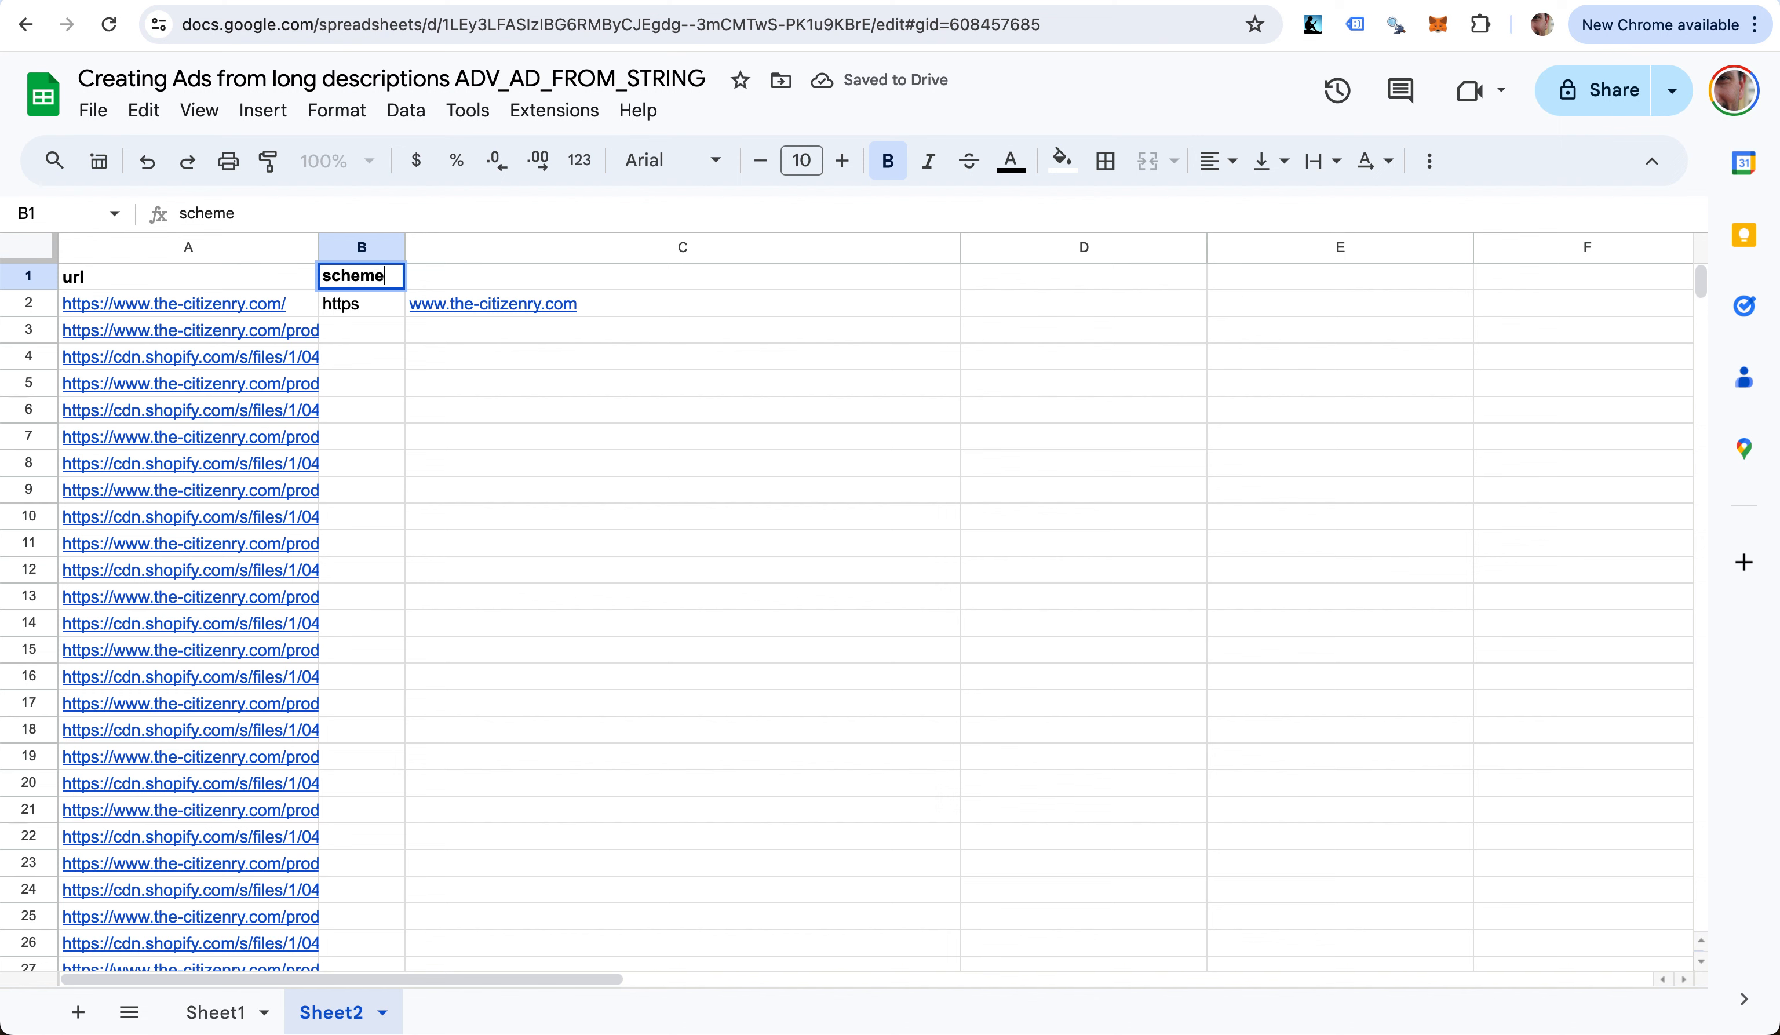
pyautogui.press('Return')
pyautogui.press('Up')
pyautogui.press('Right')
pyautogui.write('domain')
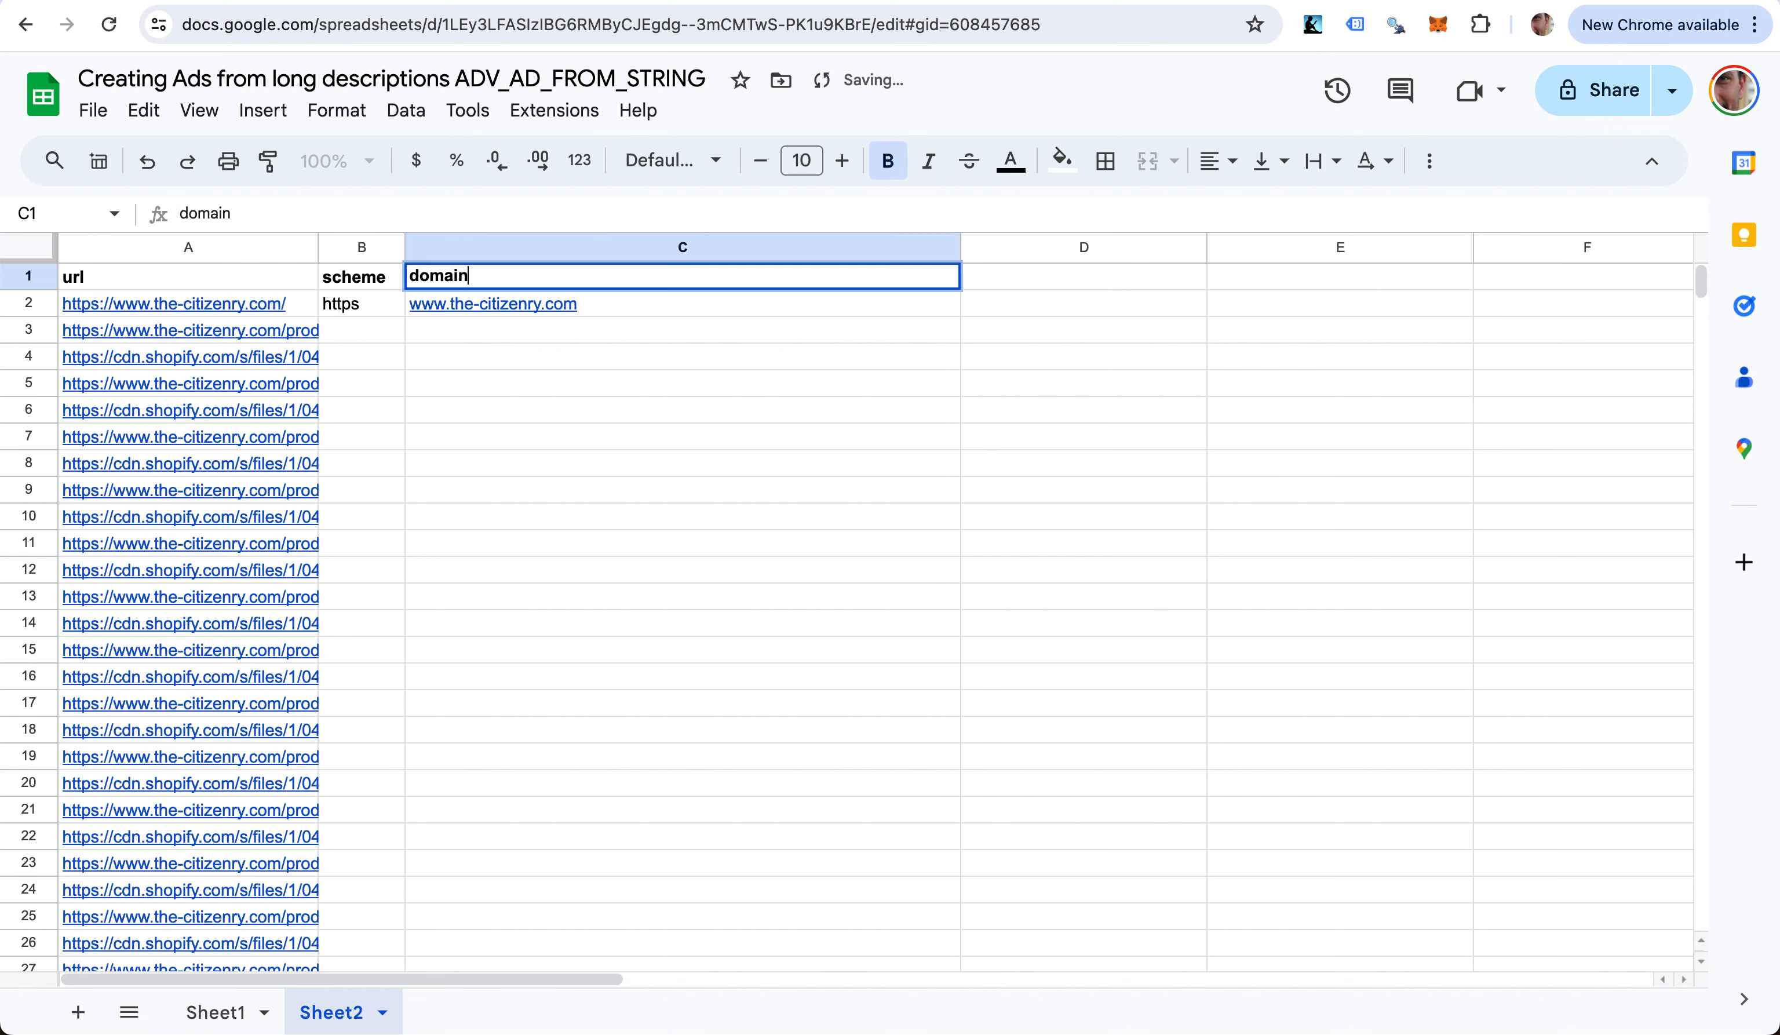
pyautogui.press('Return')
# - Copy the split formula down to row 7 and add headers dir1 and dir2 in D1:E1
pyautogui.press('Left')
pyautogui.moveTo(406, 317); pyautogui.dragTo(400, 429)
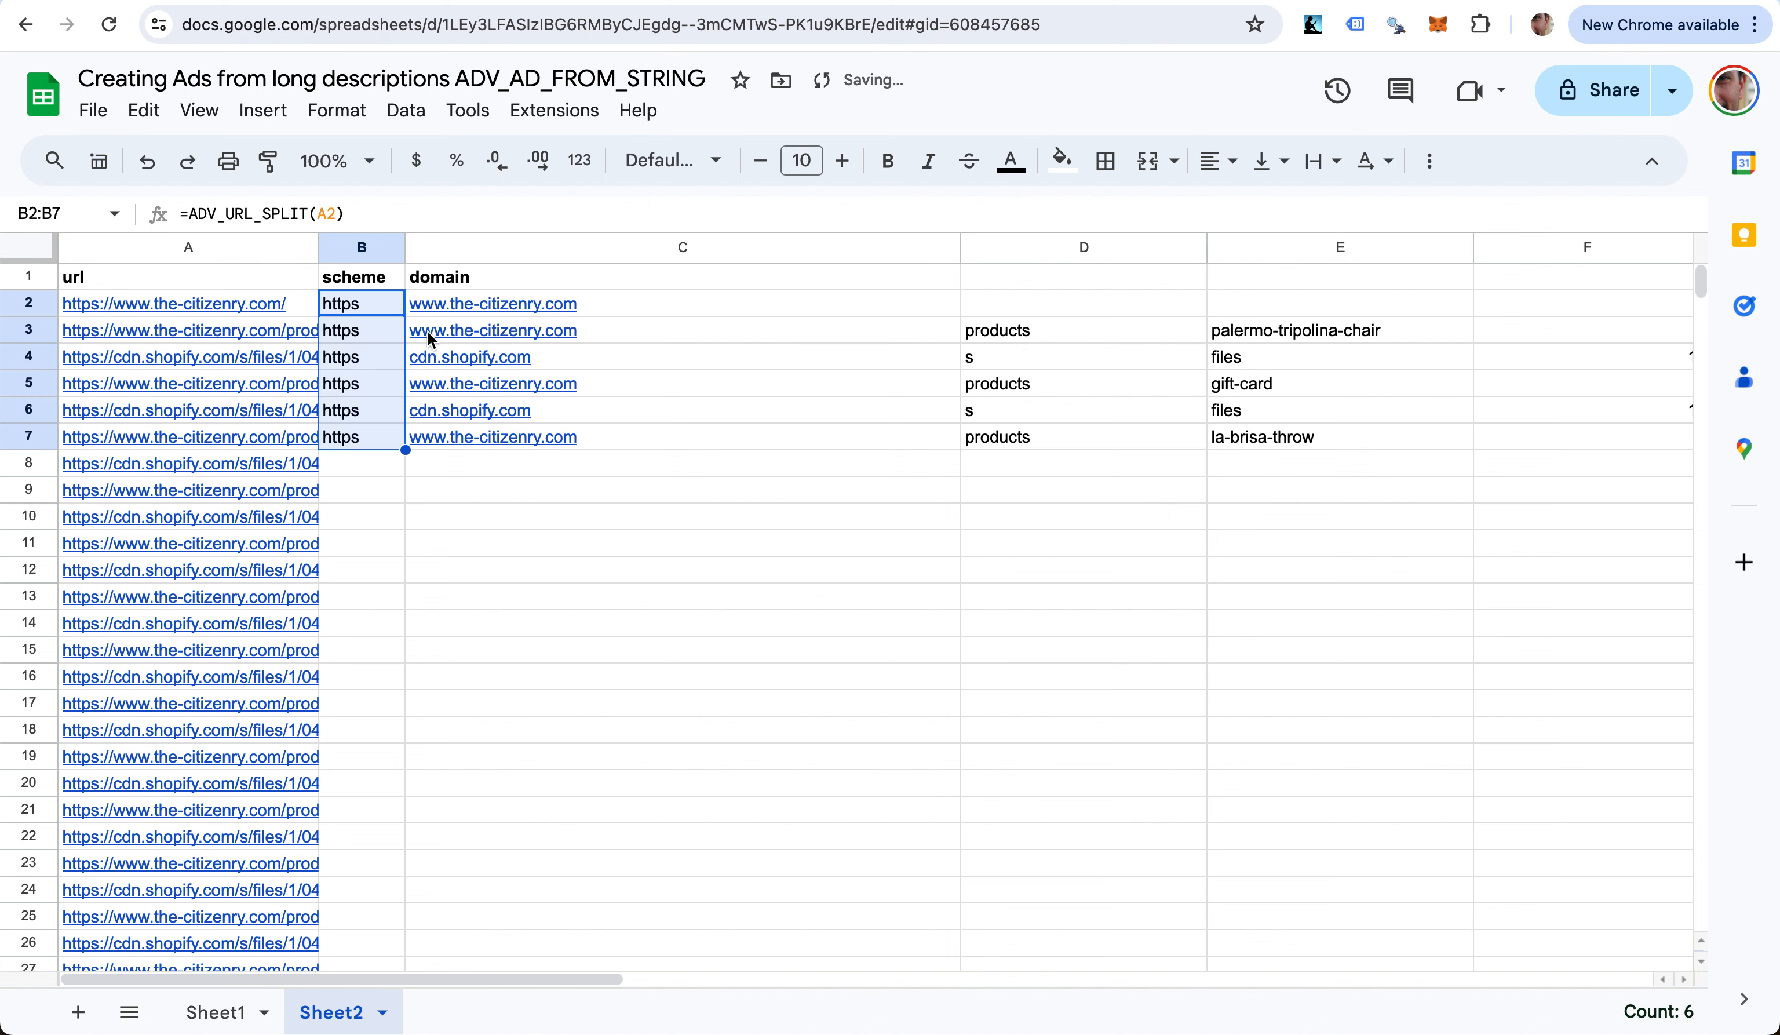
pyautogui.click(1023, 276)
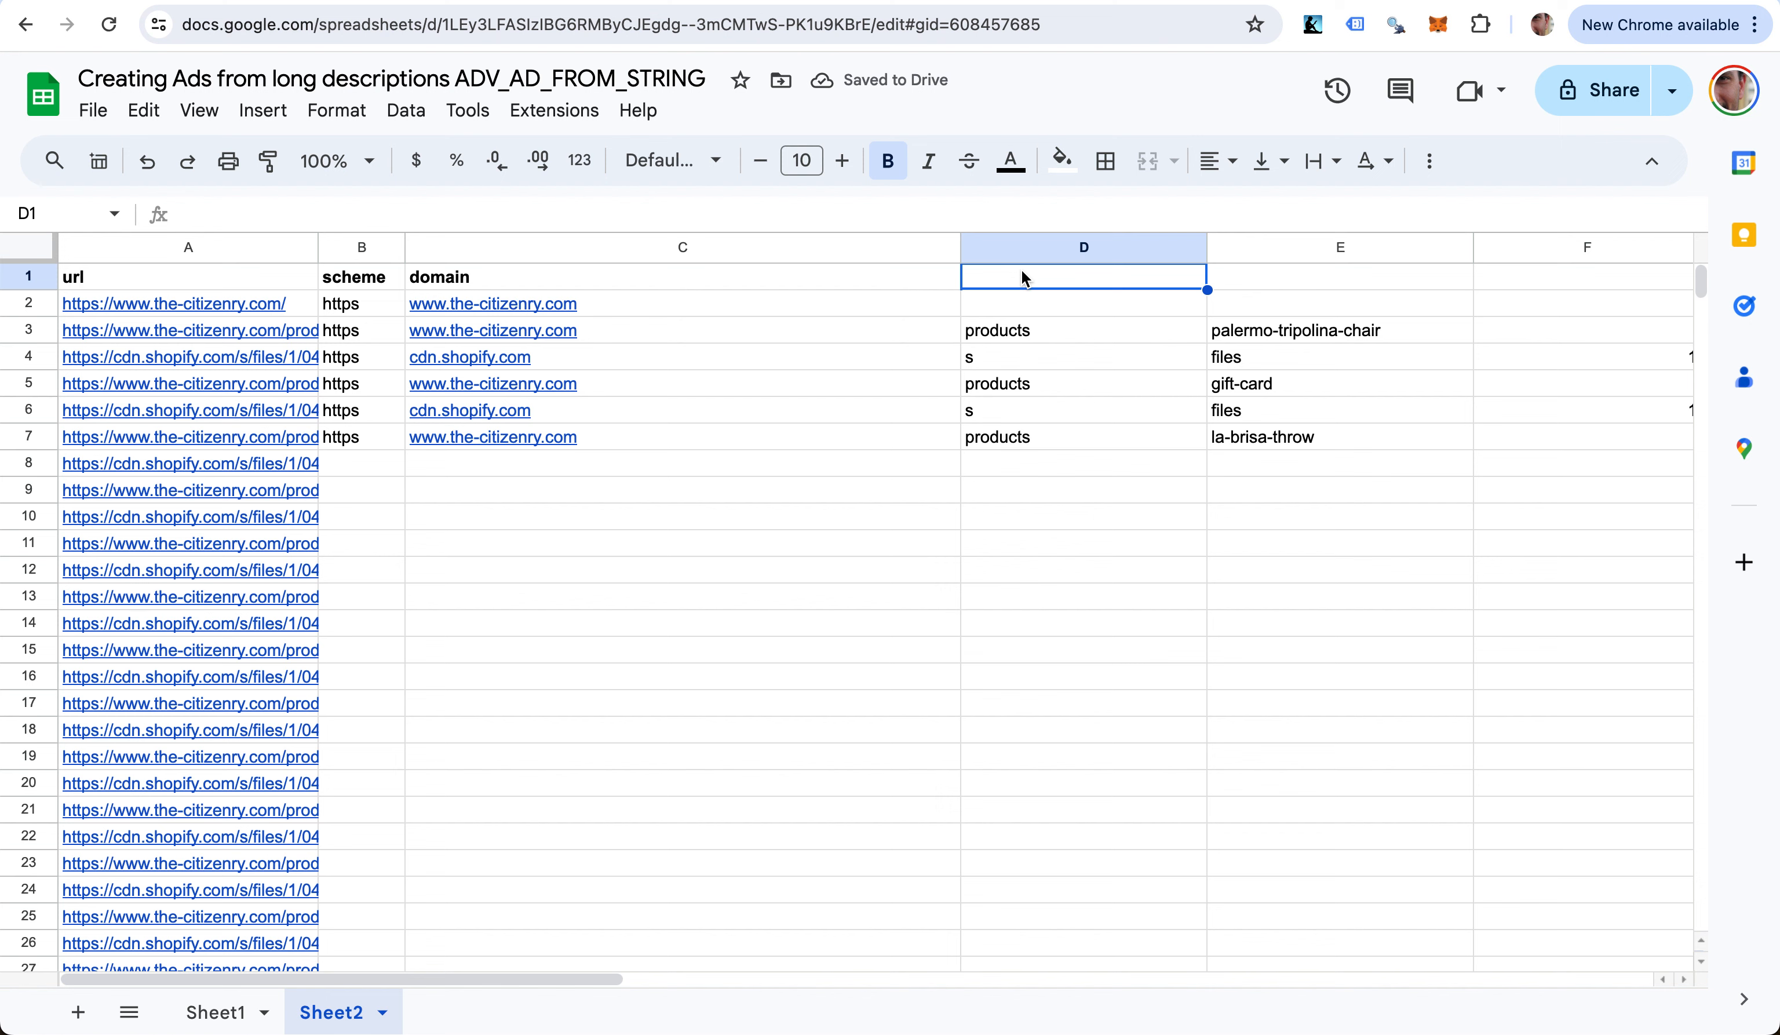
pyautogui.write('dir1')
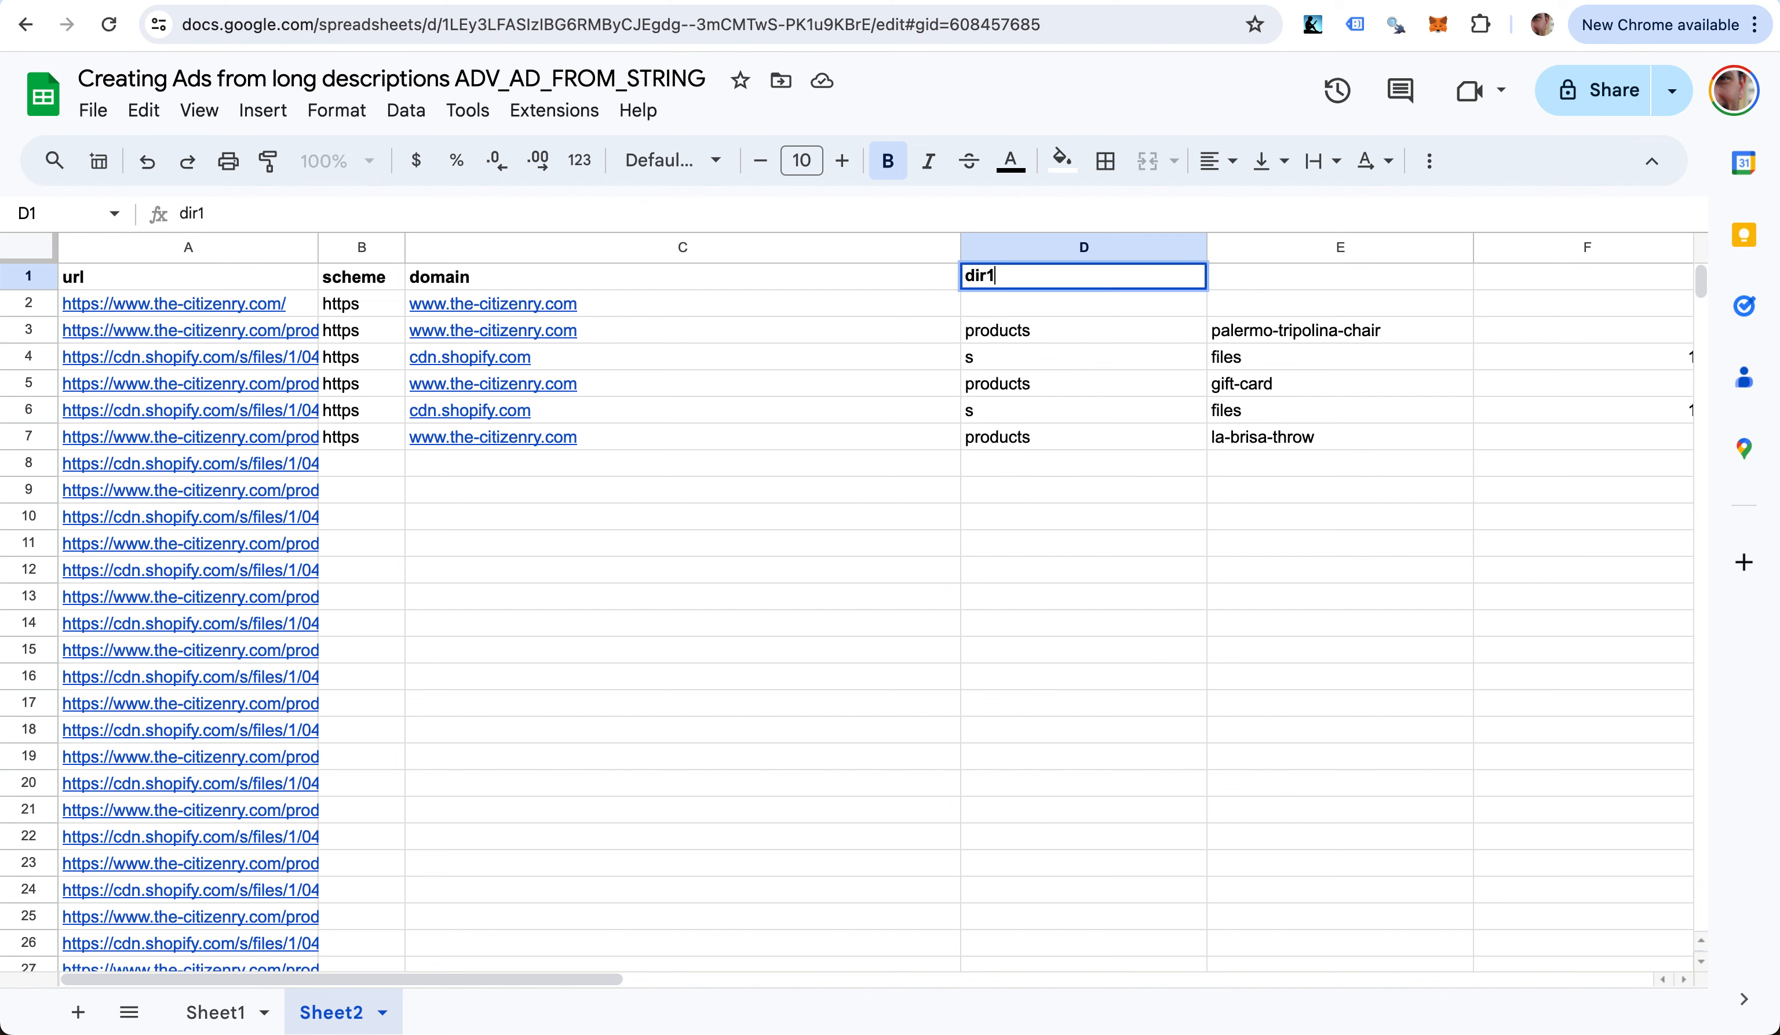
pyautogui.press('Tab')
pyautogui.write('dir2')
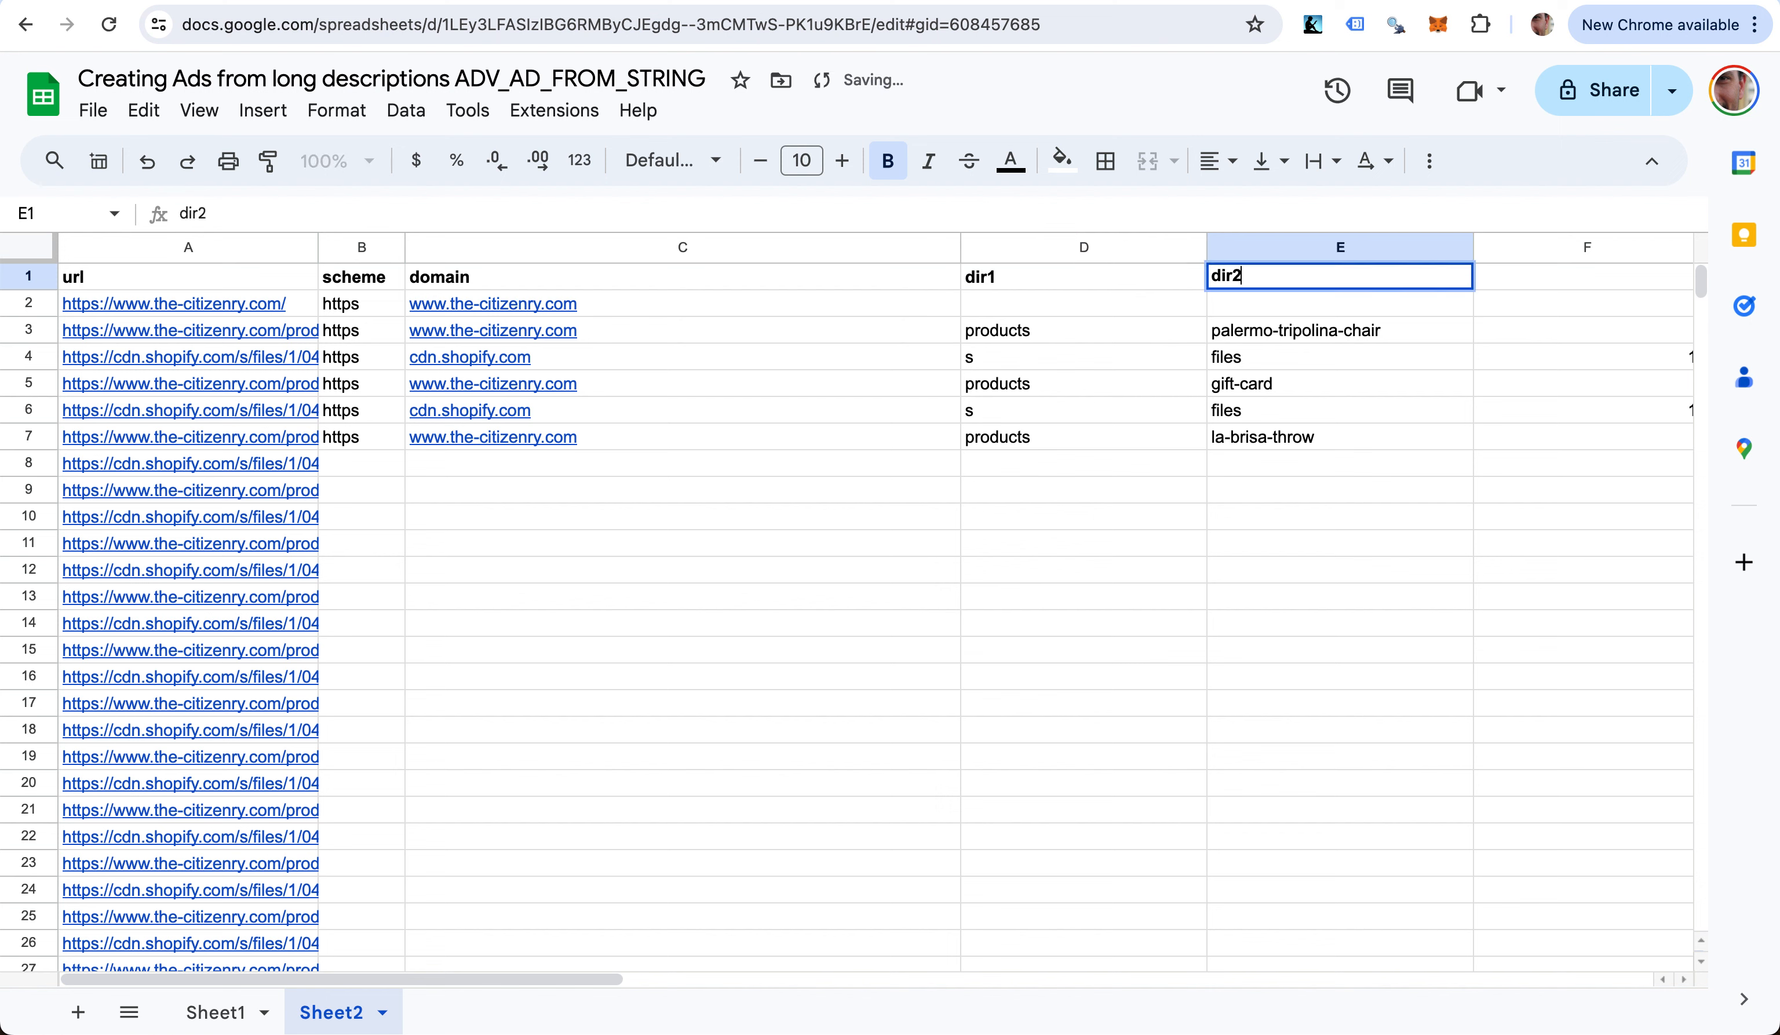
pyautogui.press('Return')
pyautogui.click(358, 437)
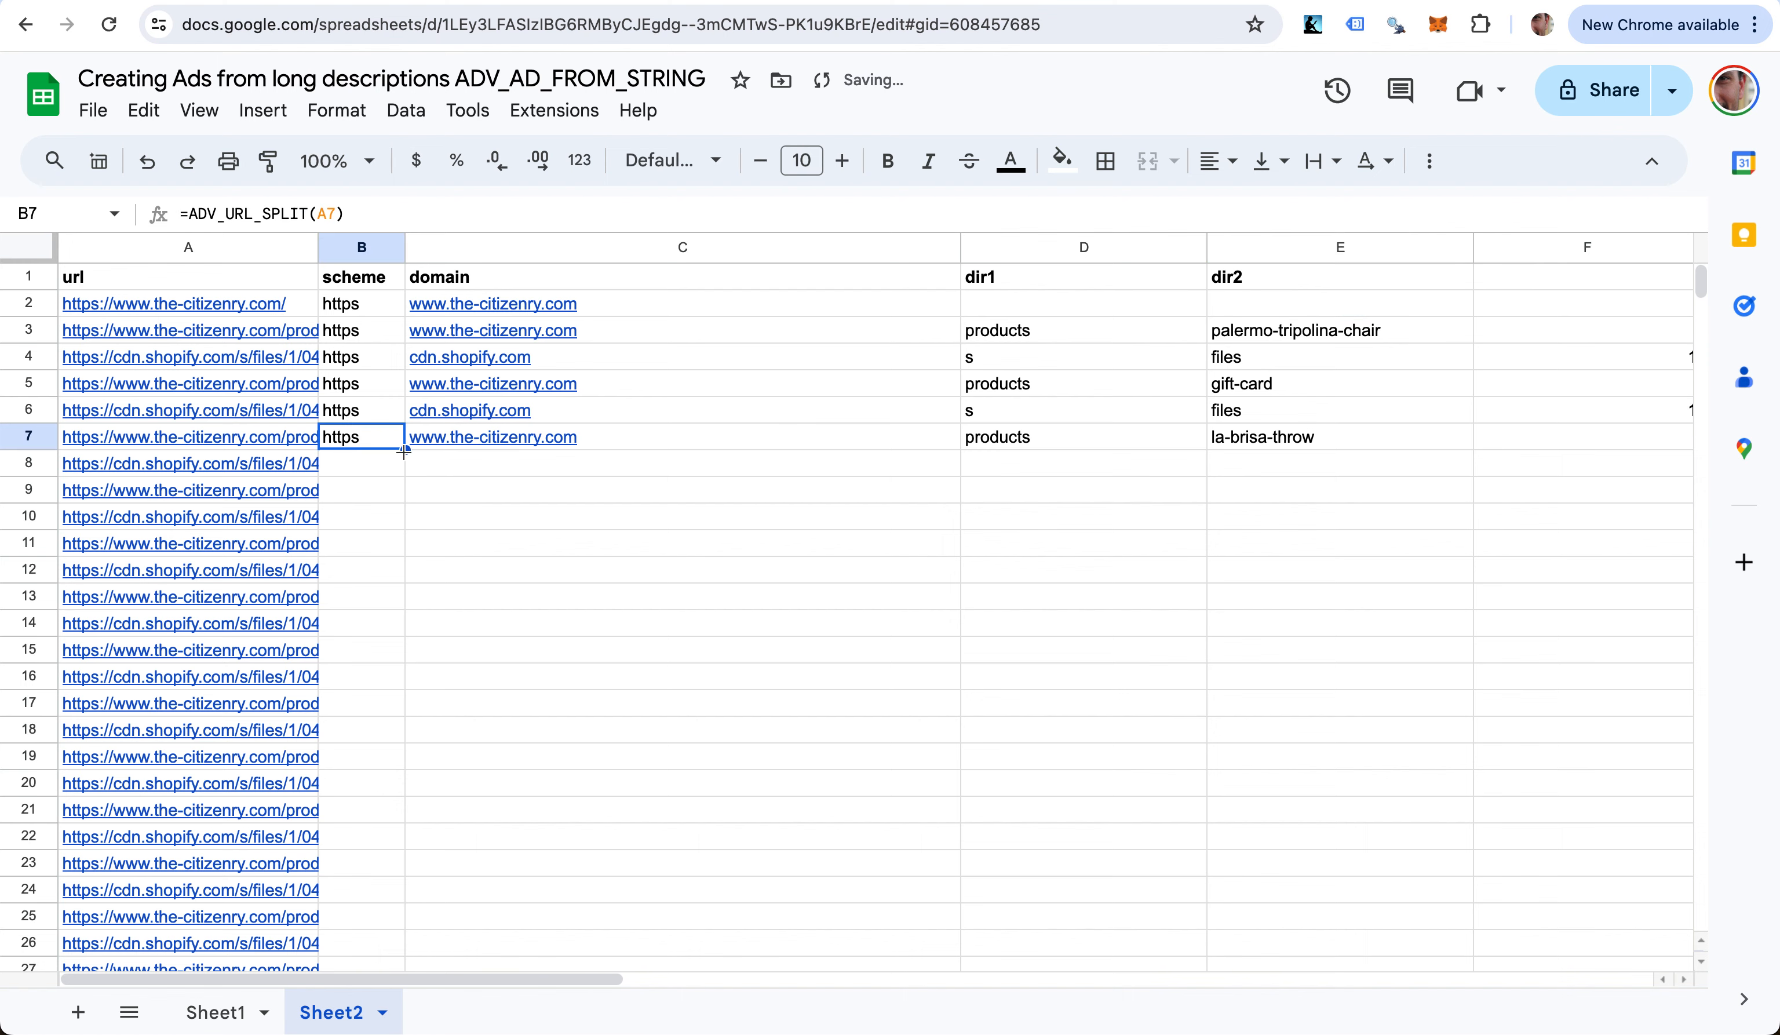
# - Fill the ADV_URL_SPLIT formula down every row and autofit columns C through J
pyautogui.doubleClick(403, 449)
pyautogui.hscroll(5, 858, 681)
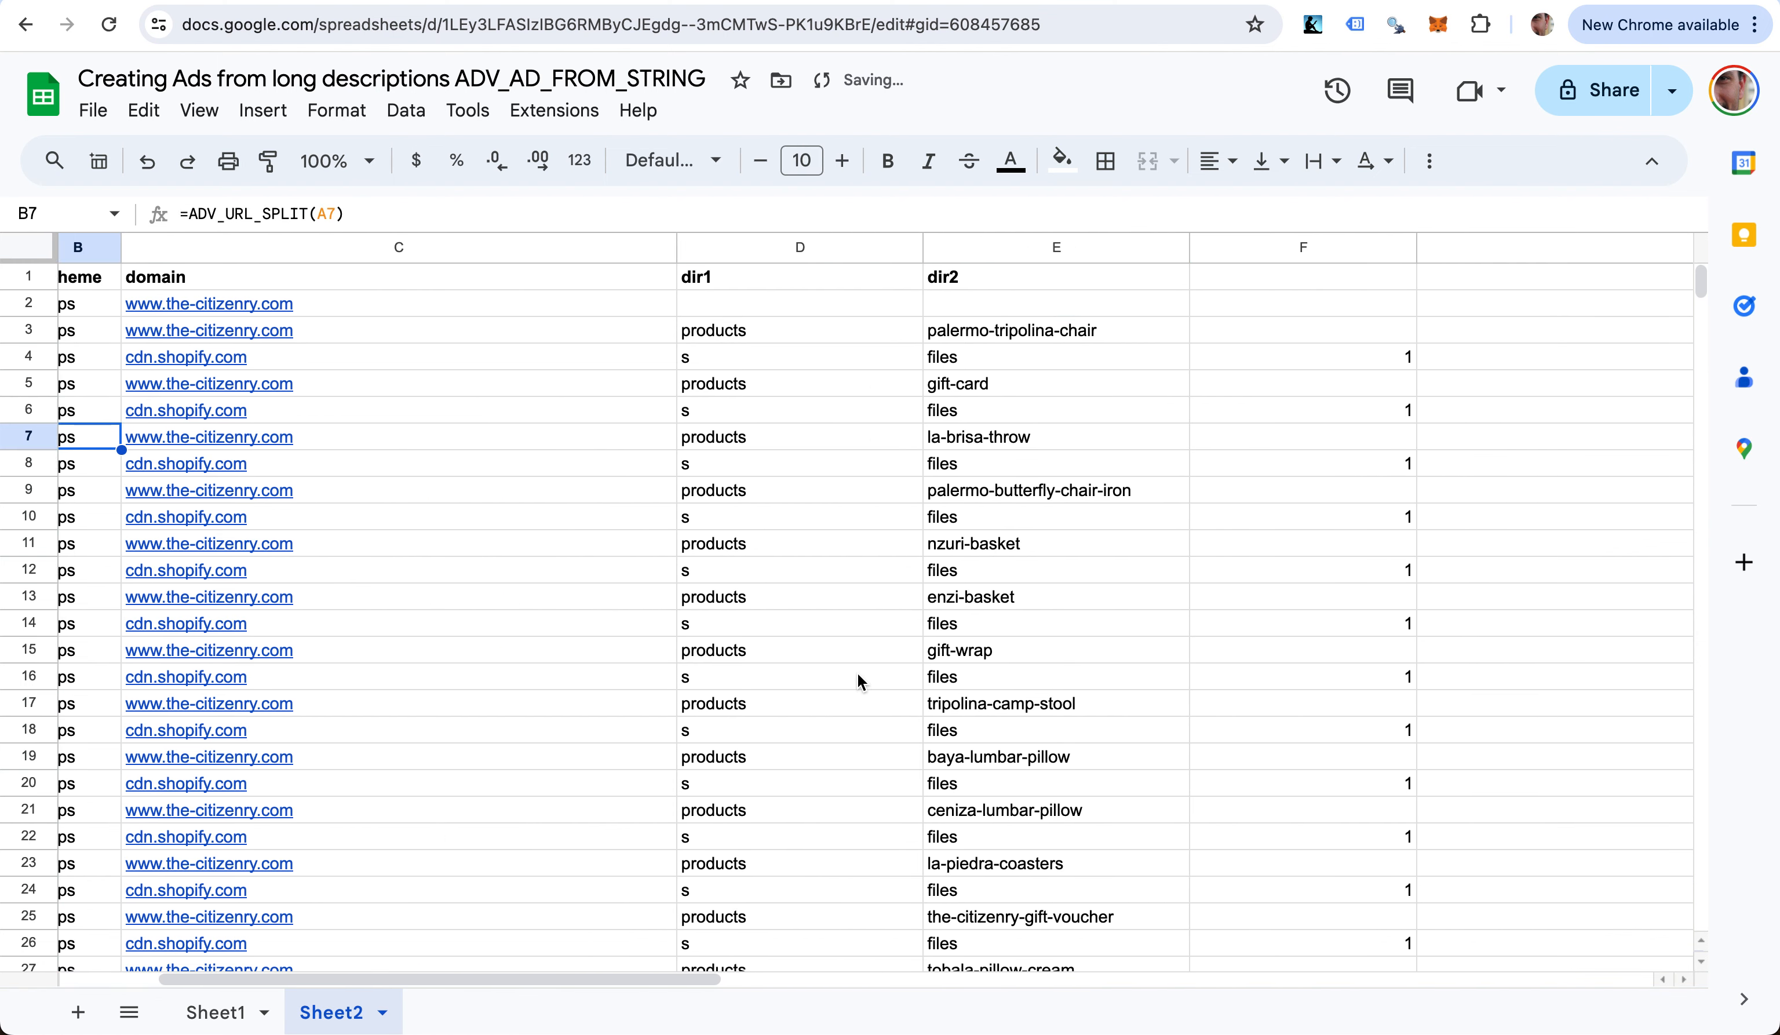
pyautogui.hscroll(10, 858, 674)
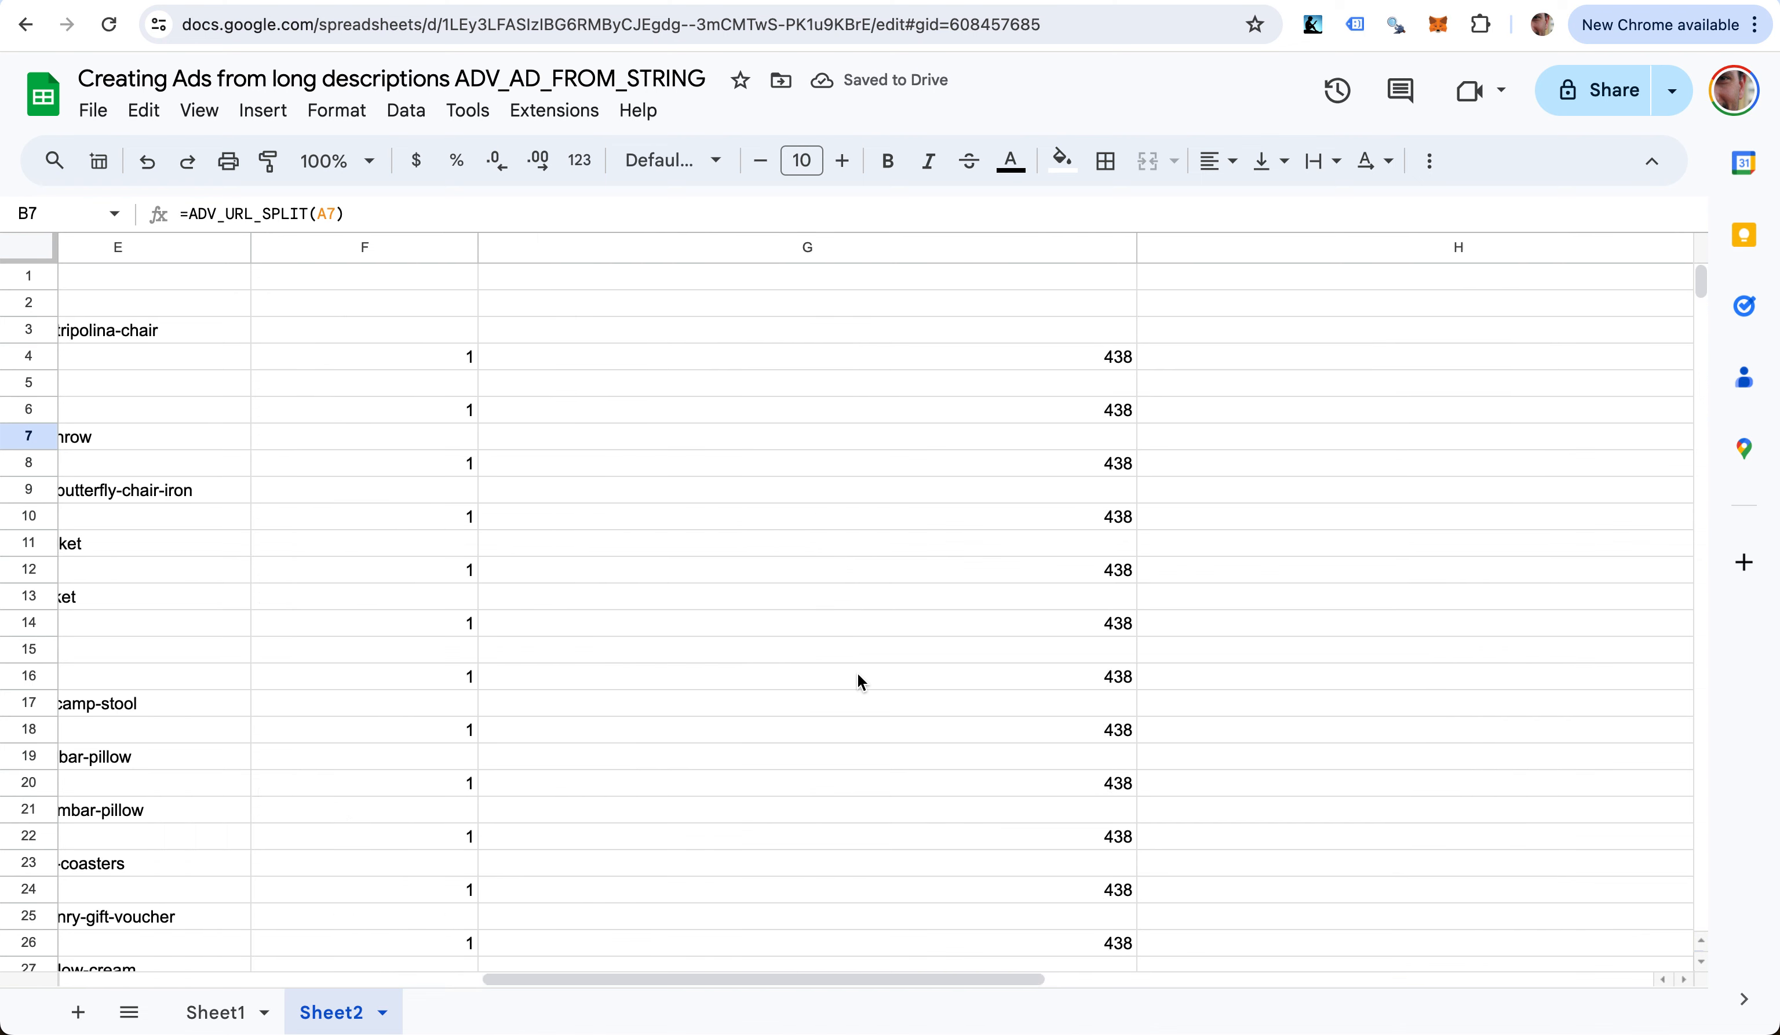
pyautogui.hscroll(5, 858, 673)
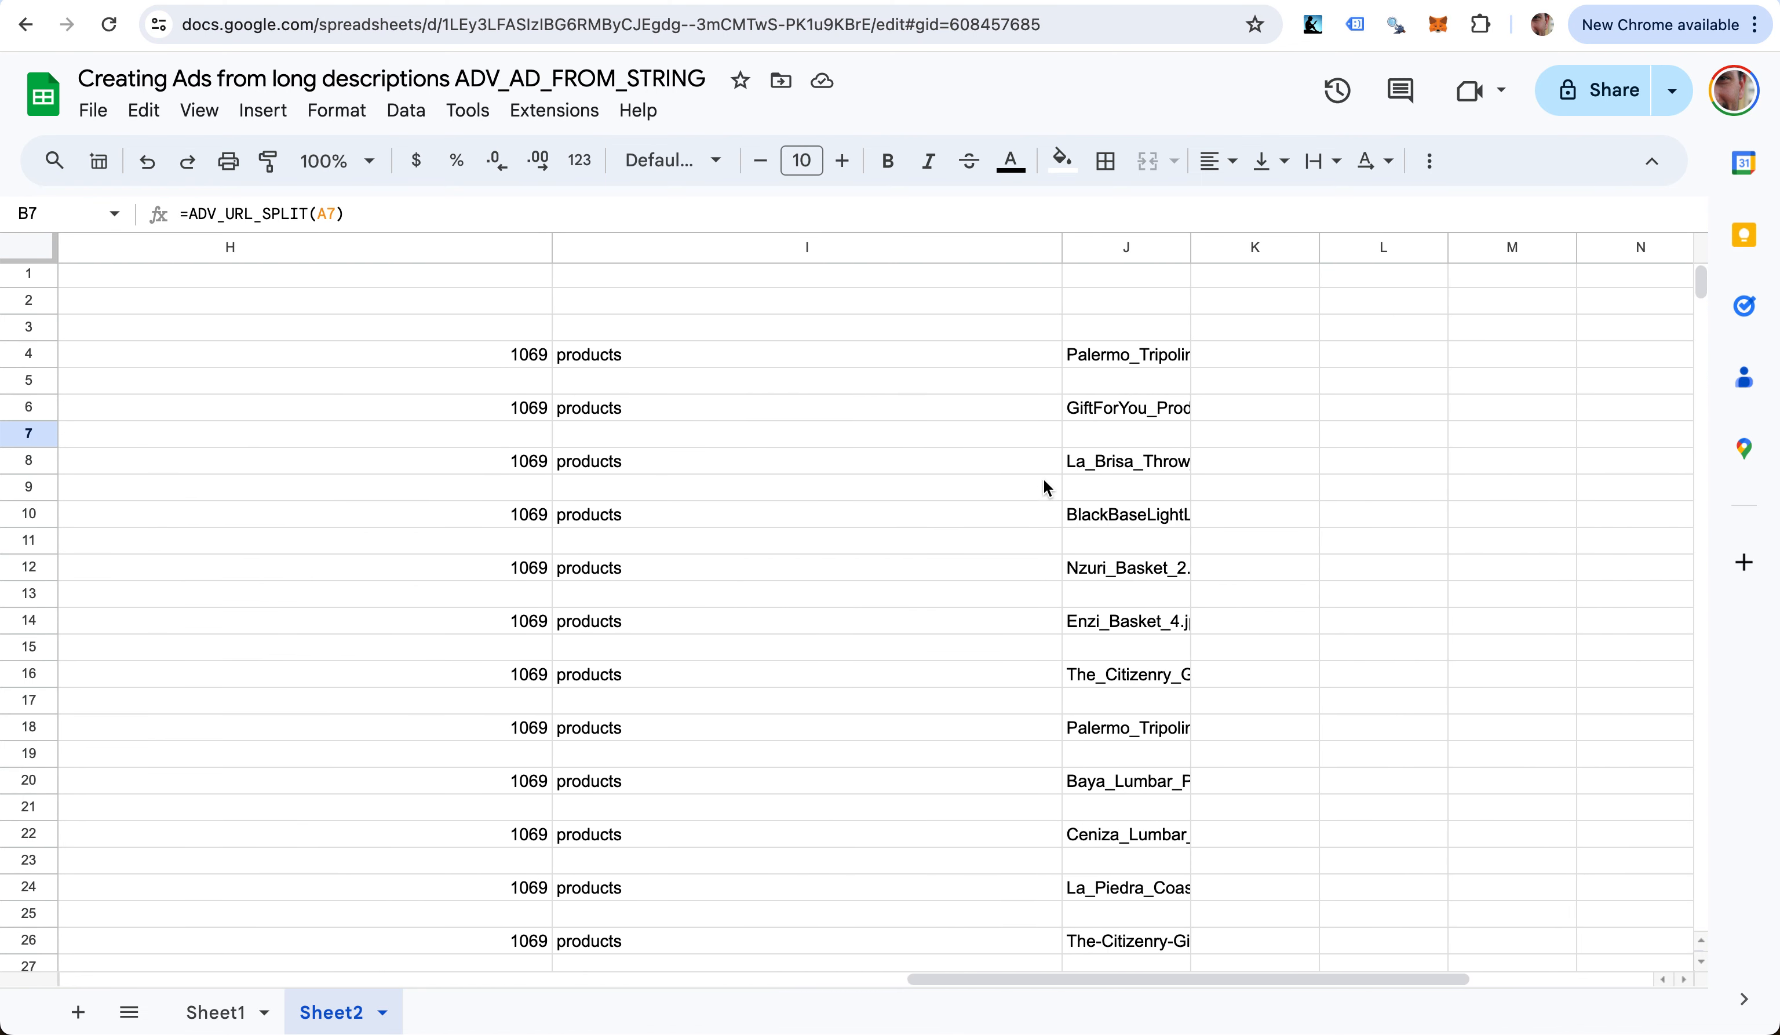
pyautogui.moveTo(1357, 247); pyautogui.dragTo(699, 382)
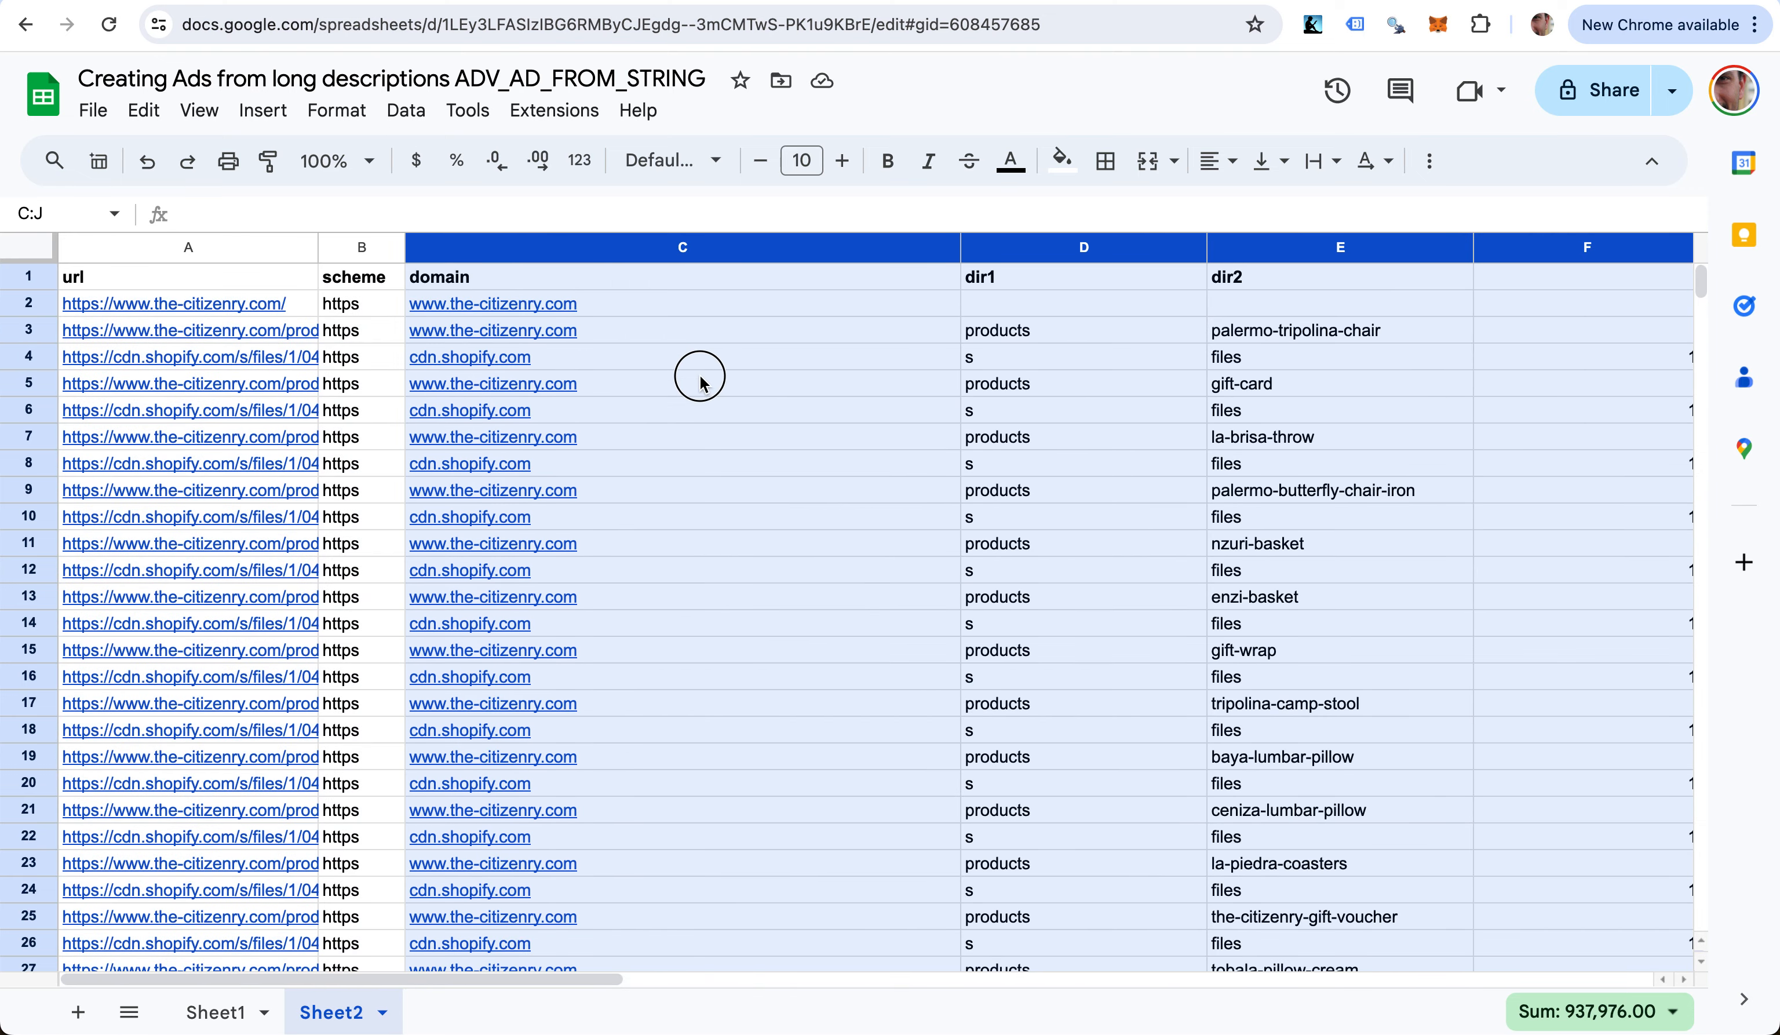
pyautogui.doubleClick(960, 247)
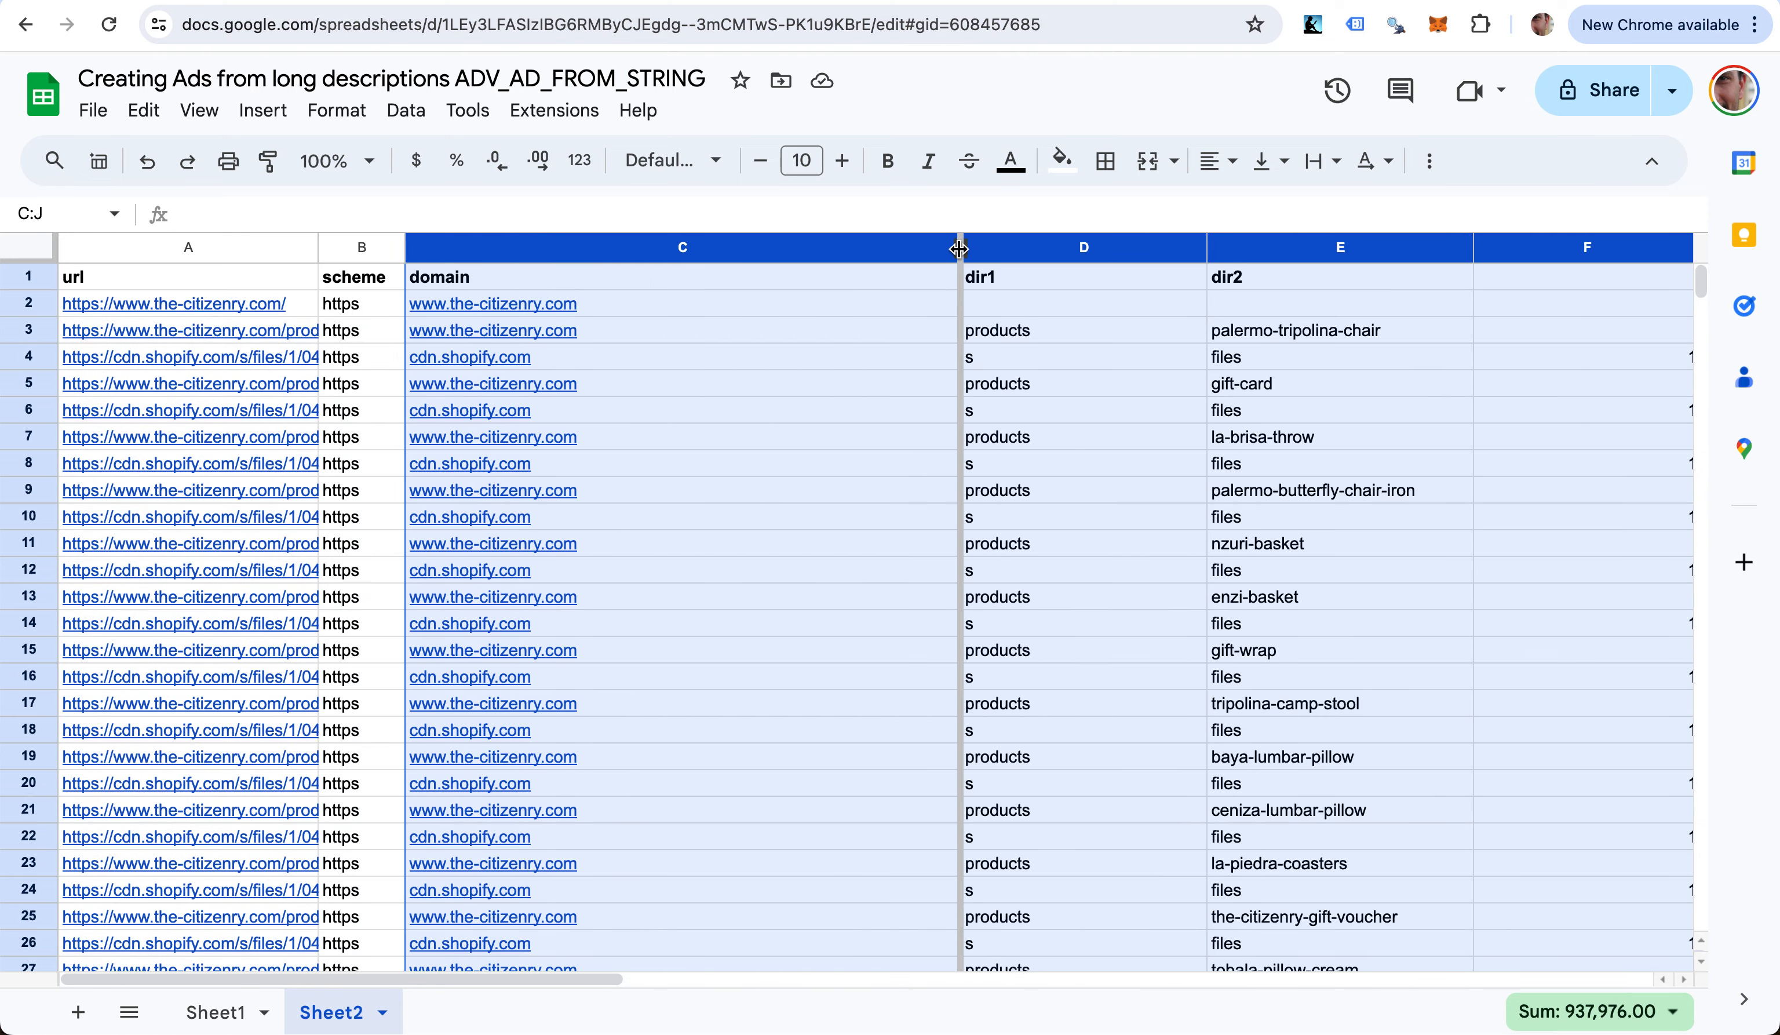
# - Extend the dir1/dir2 headers across F1:J1 as dir3 through dir7
pyautogui.click(962, 435)
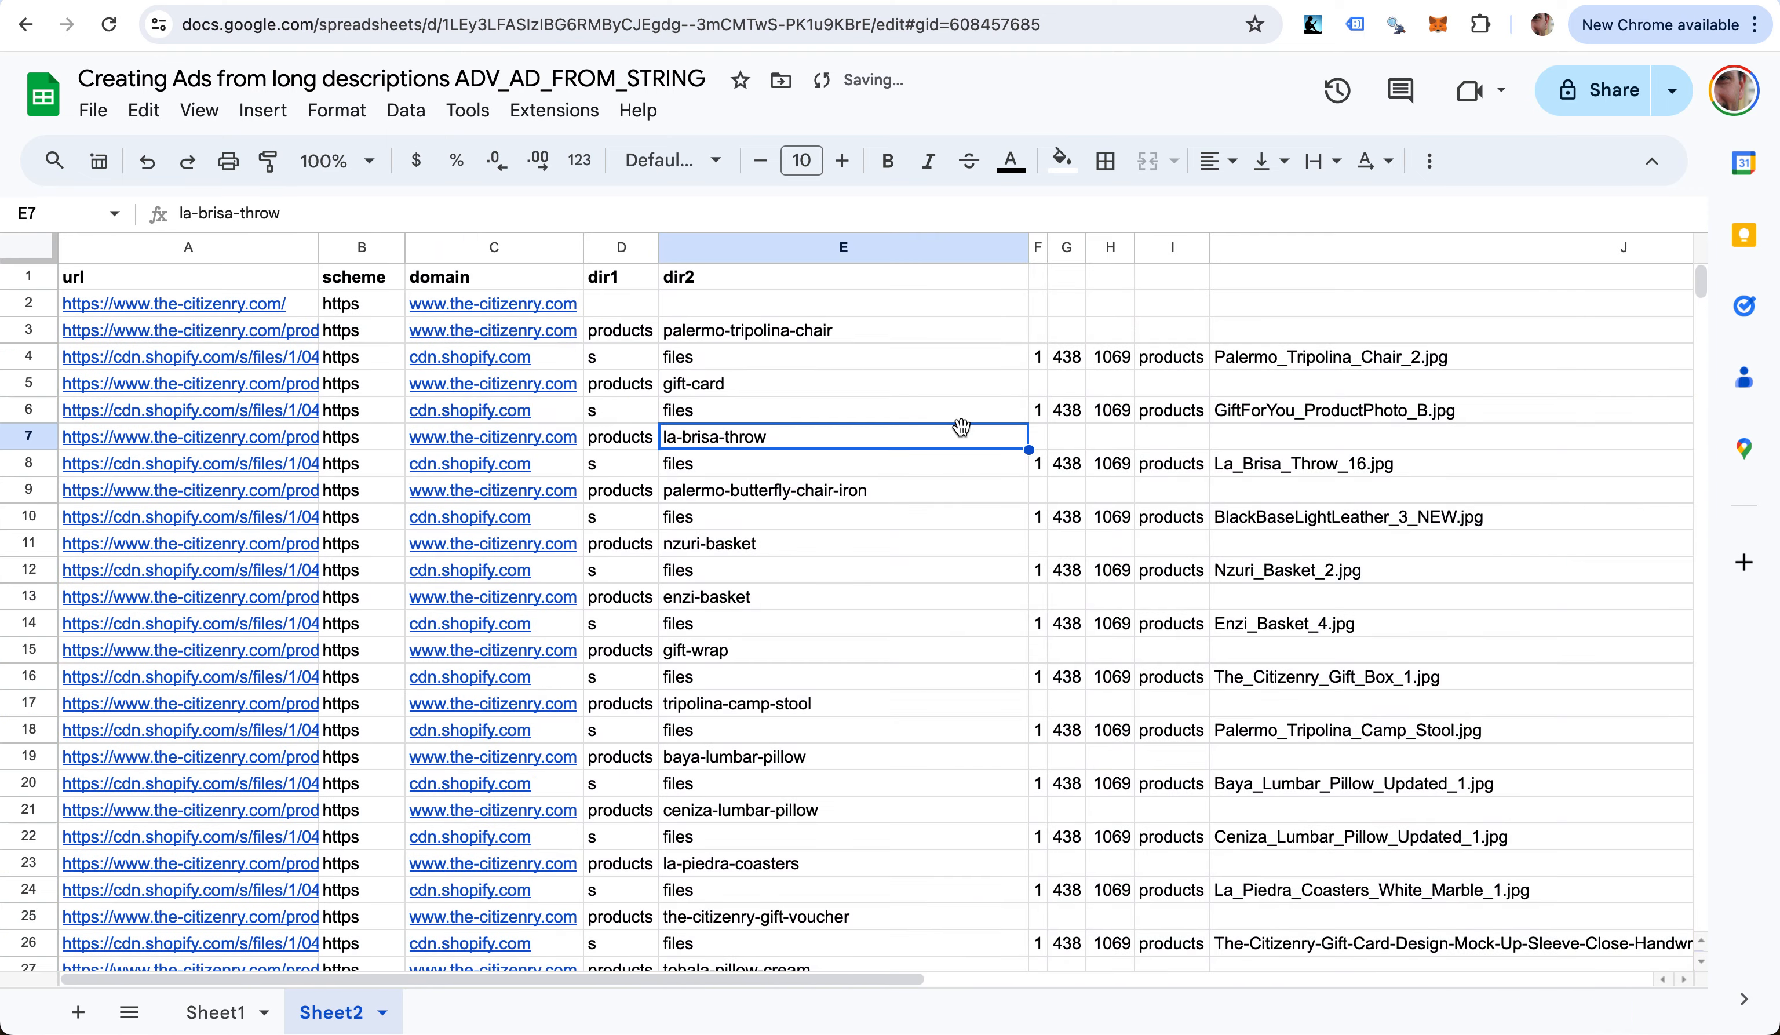
pyautogui.press('Up')
pyautogui.press('Up')
pyautogui.press('Up')
pyautogui.press('Up')
pyautogui.press('Up')
pyautogui.press('Up')
pyautogui.hotkey('shift', 'Left')
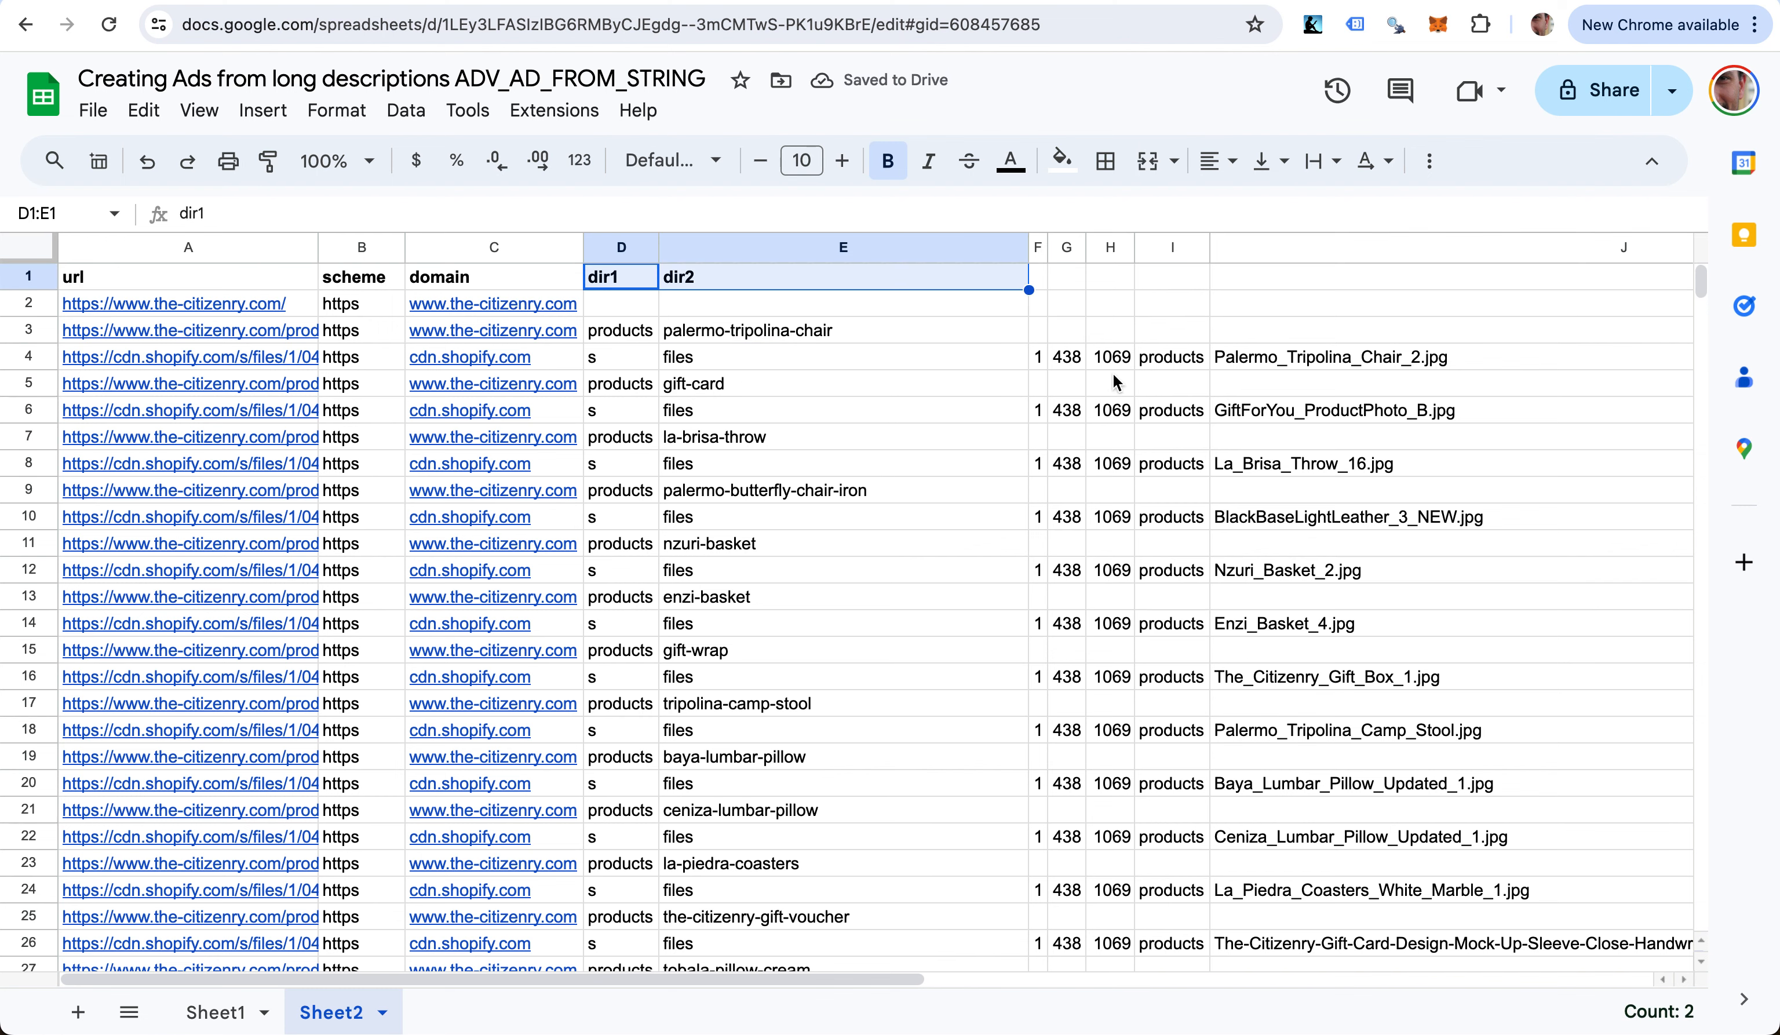
pyautogui.moveTo(1028, 290); pyautogui.dragTo(1276, 291)
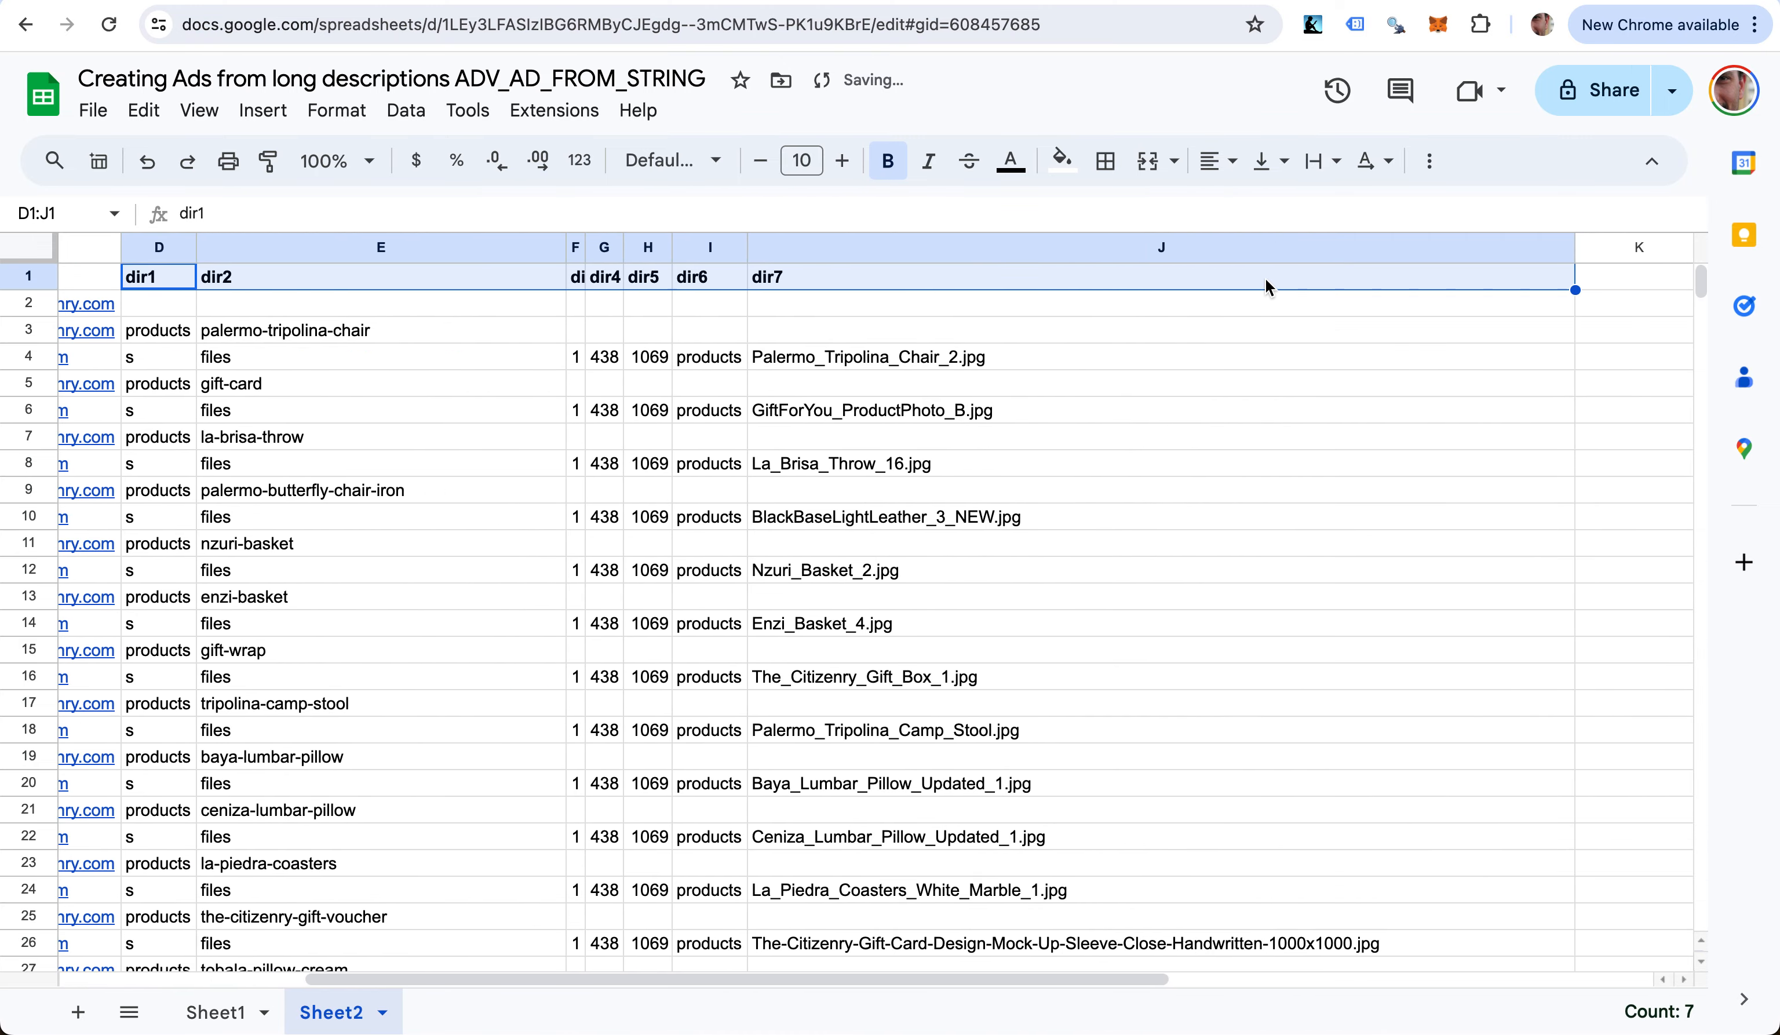
pyautogui.click(1276, 288)
pyautogui.press('Right')
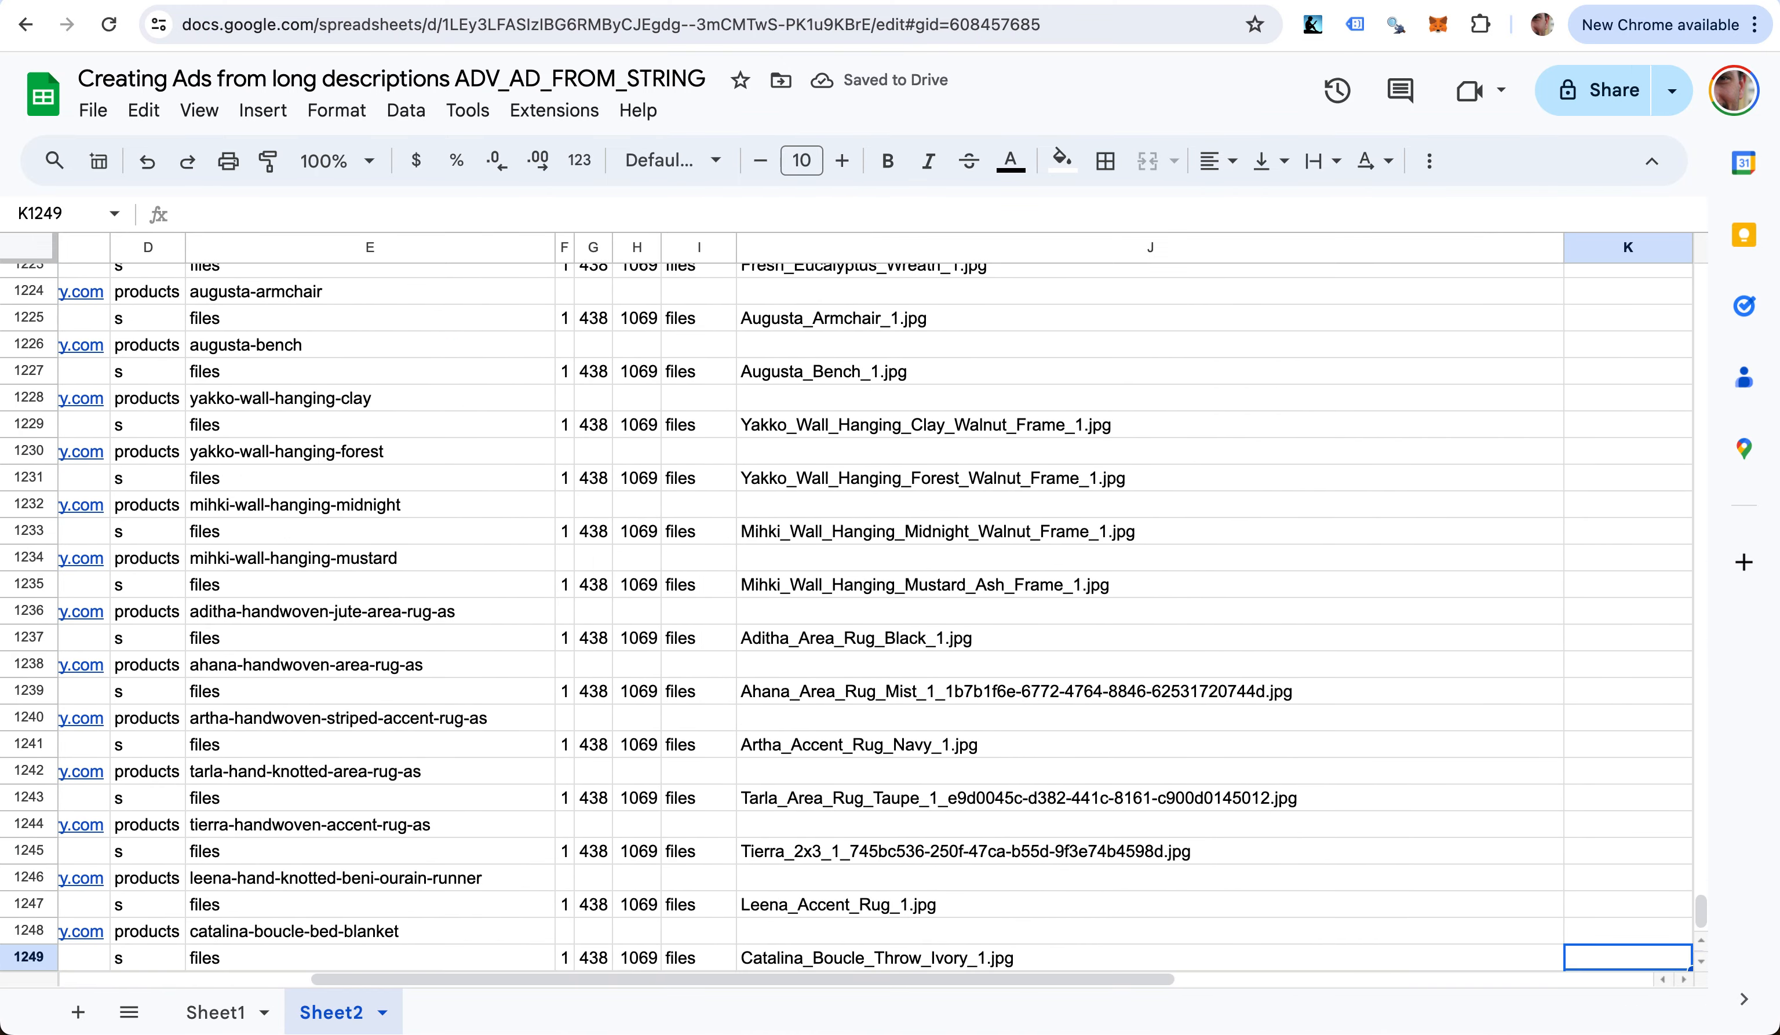
pyautogui.press('super+Up')
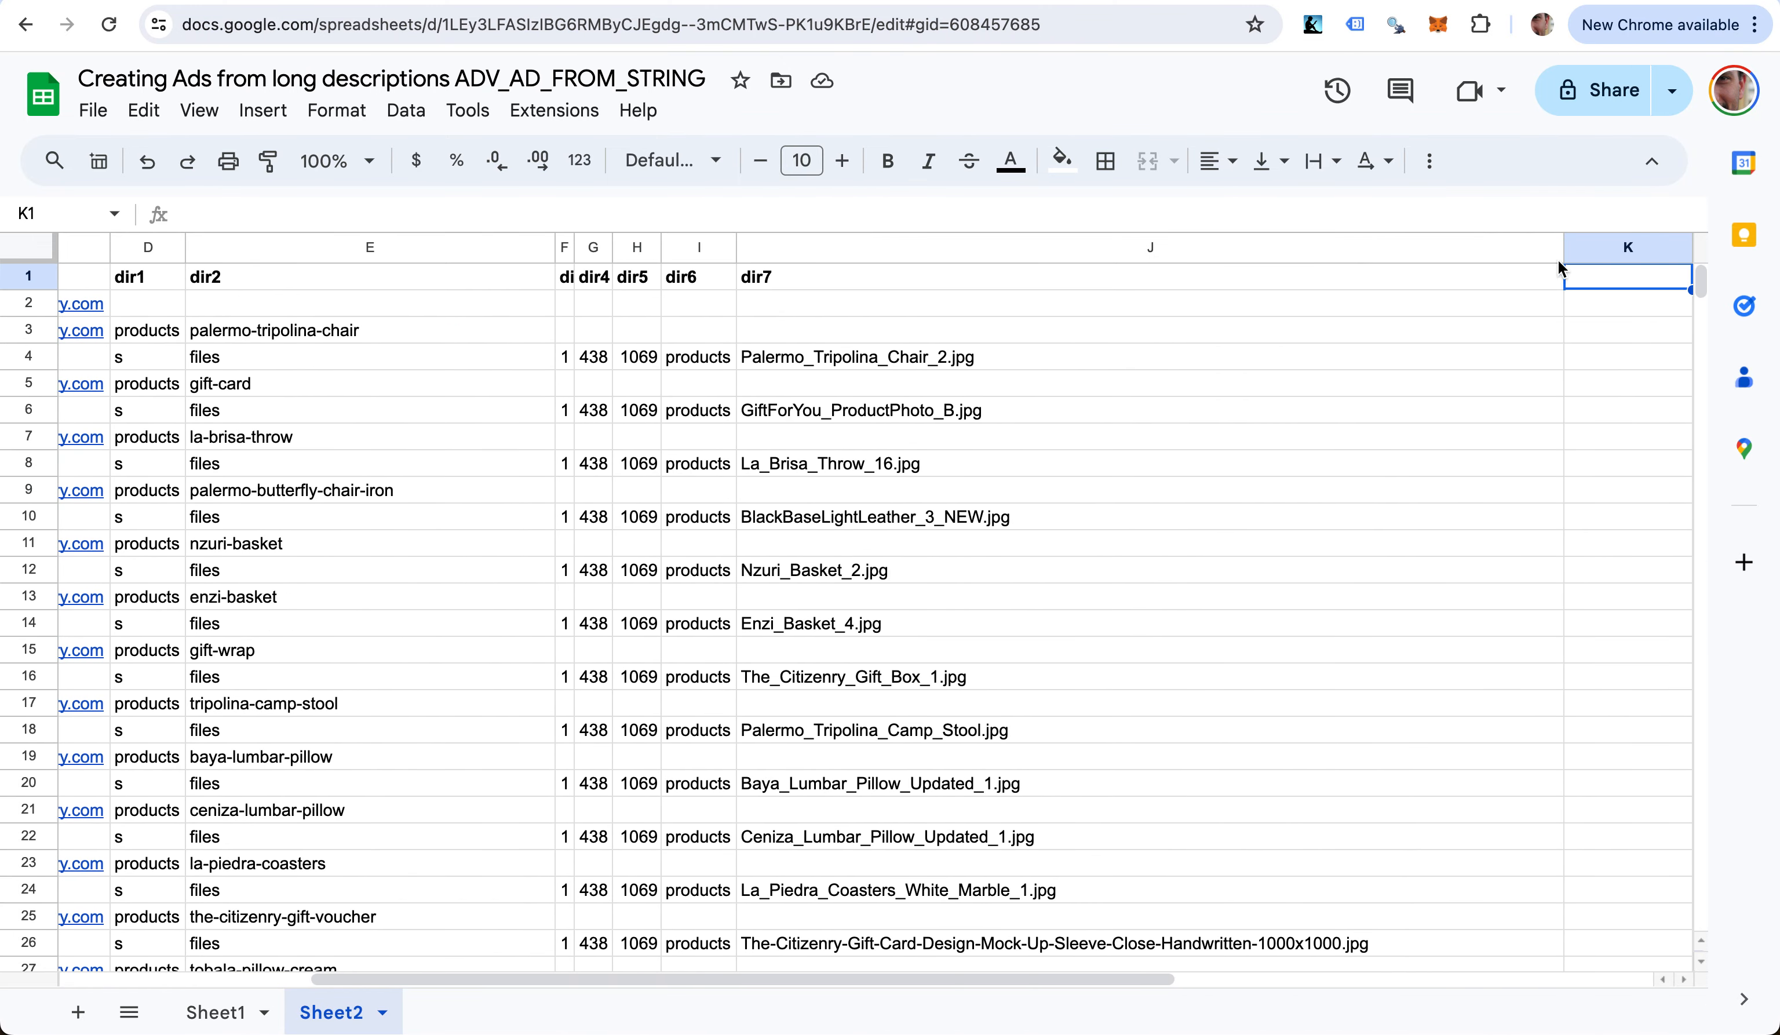
# - Narrow column J to a compact width
pyautogui.moveTo(1560, 247); pyautogui.dragTo(929, 302)
pyautogui.hscroll(-2, 286, 580)
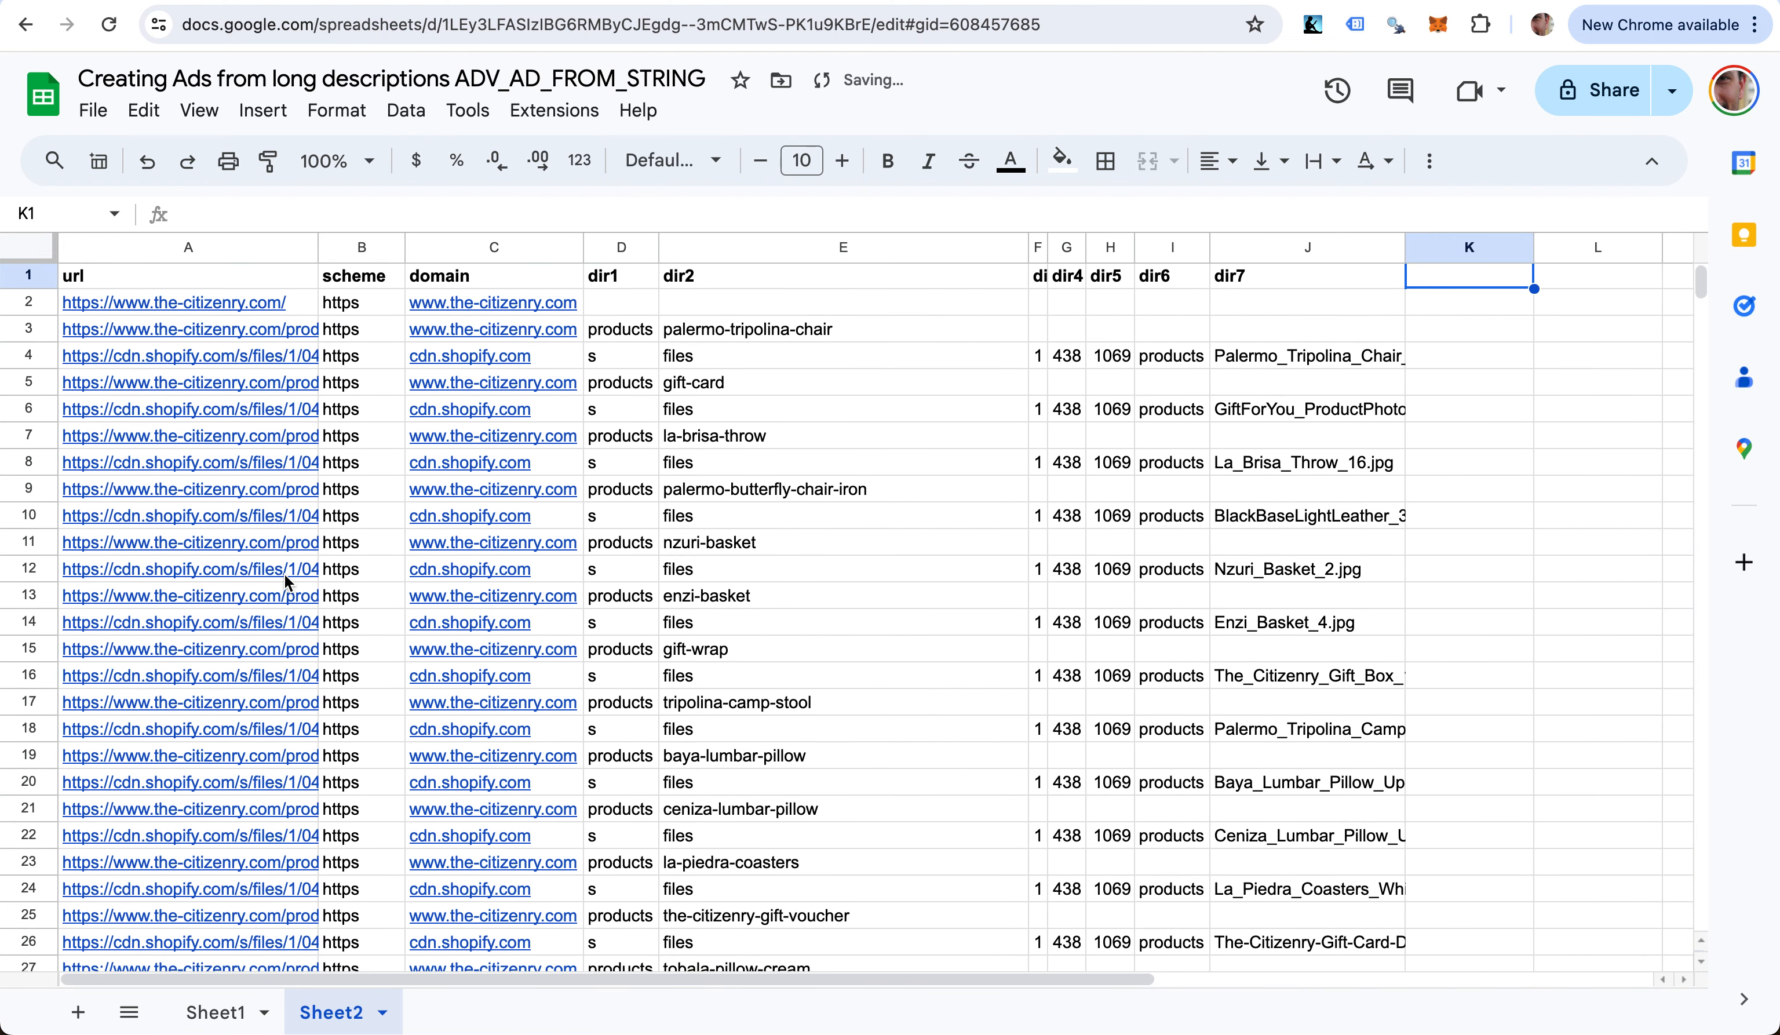
pyautogui.click(688, 363)
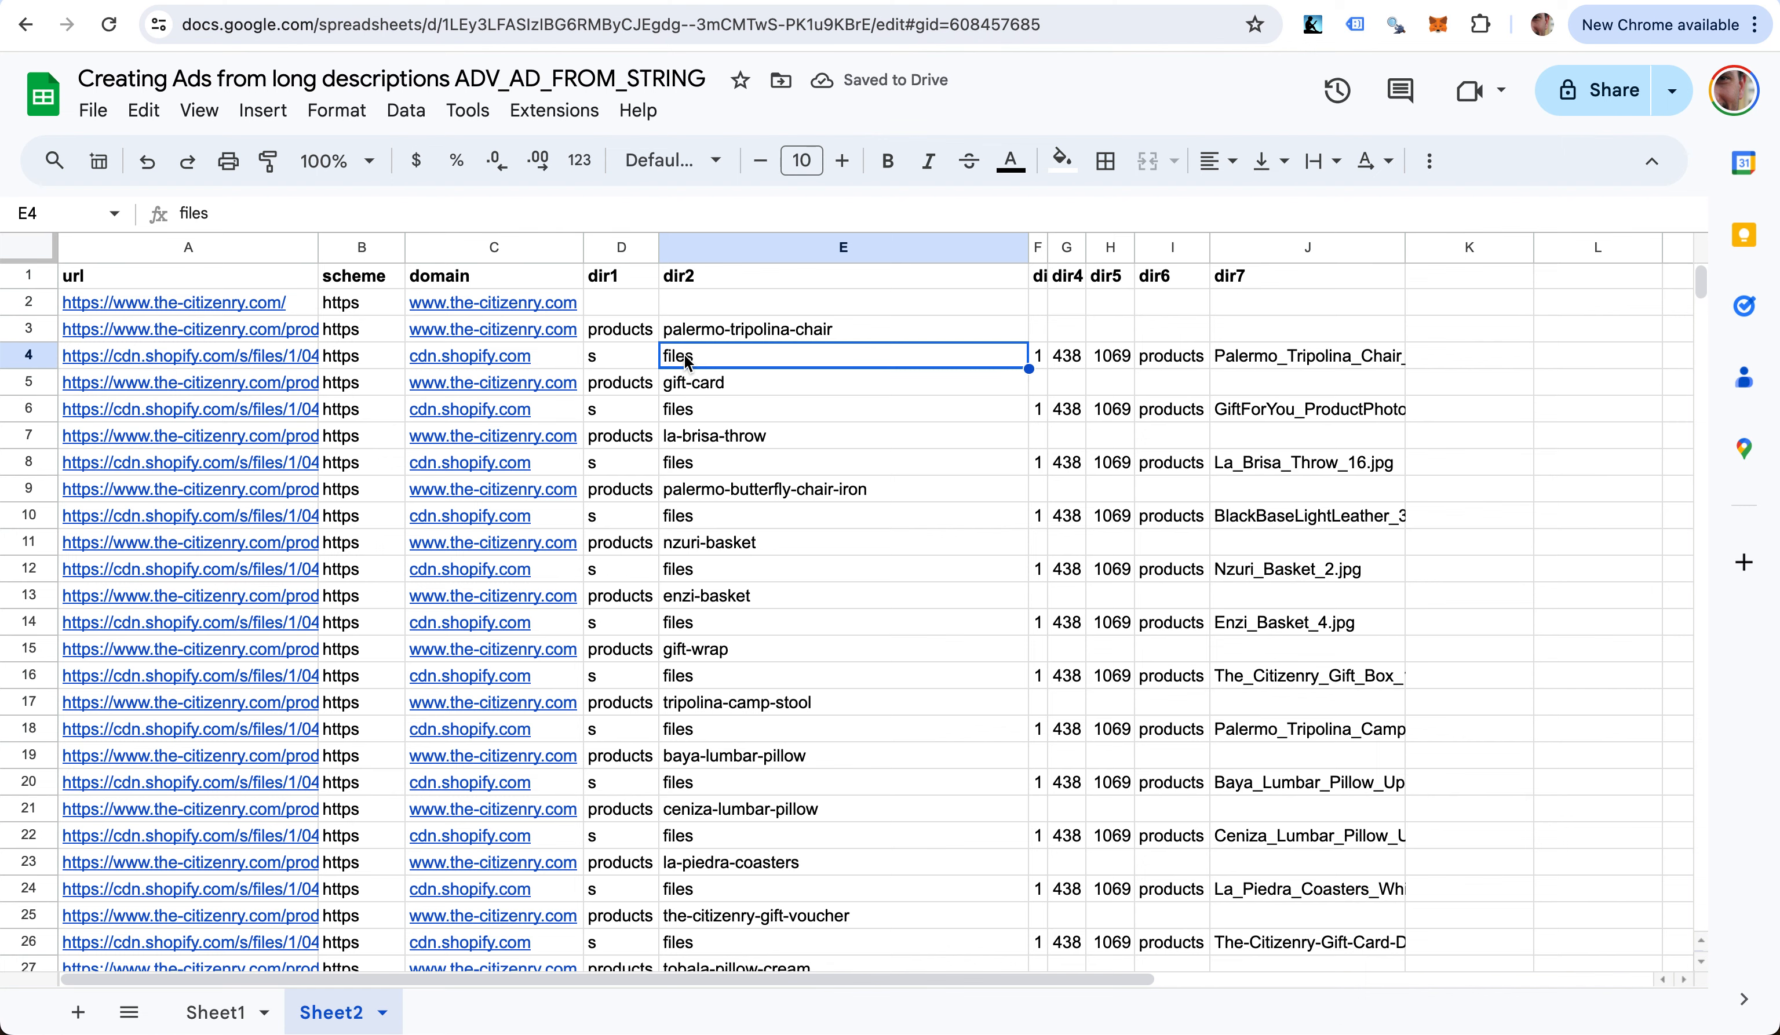
pyautogui.press('Left')
pyautogui.press('Up')
pyautogui.press('Down')
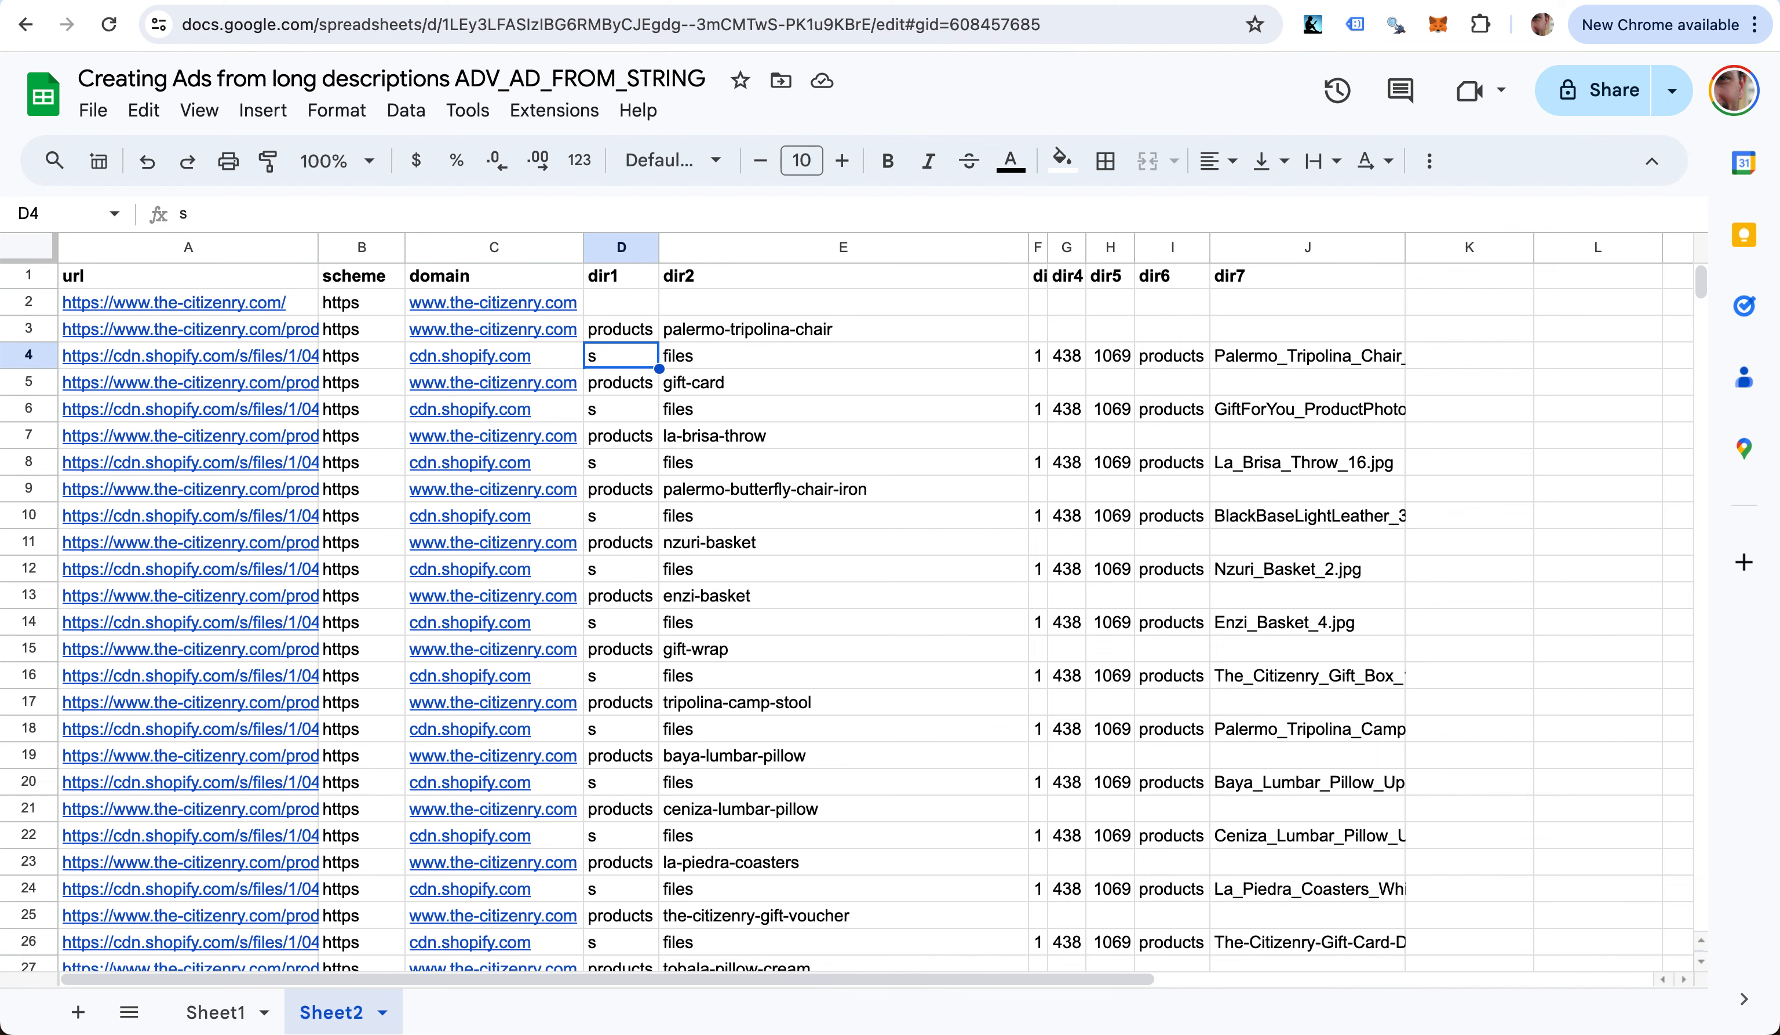
pyautogui.press('Up')
# - Select the table A1:J1249 and create a filter on it
pyautogui.click(607, 268)
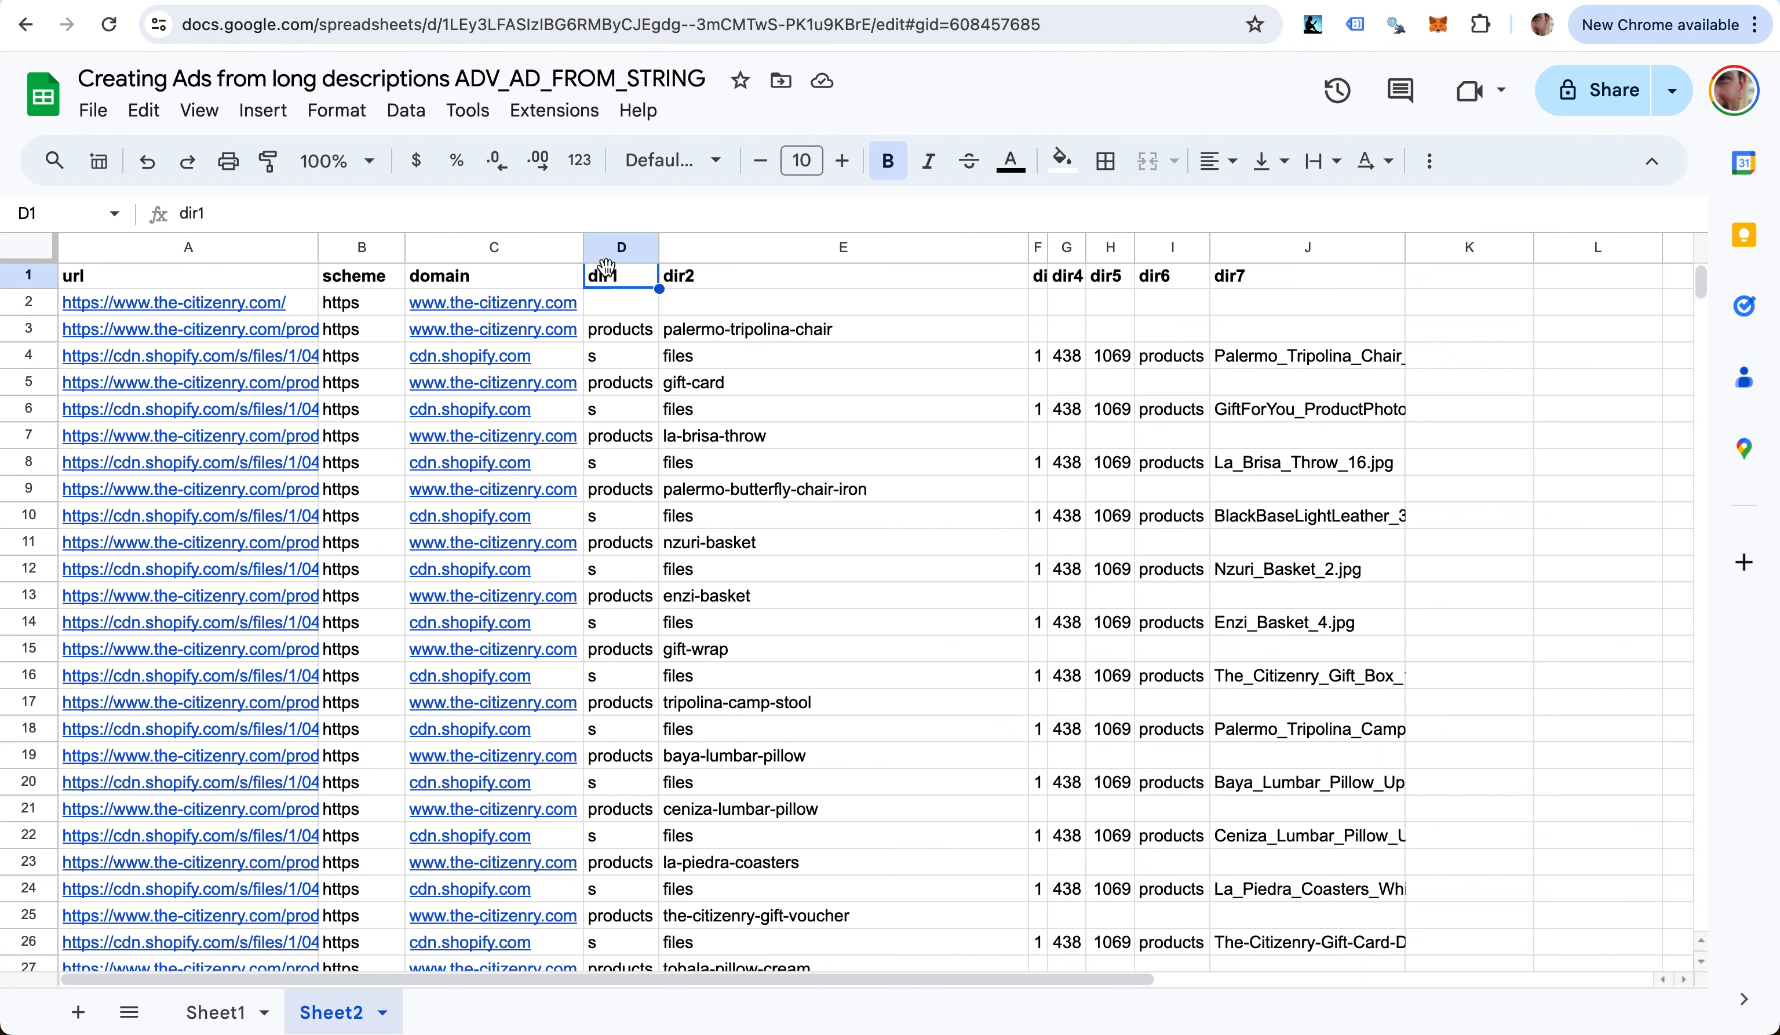
pyautogui.press('super+Left')
pyautogui.press('super+shift+Right')
pyautogui.press('super+shift+Down')
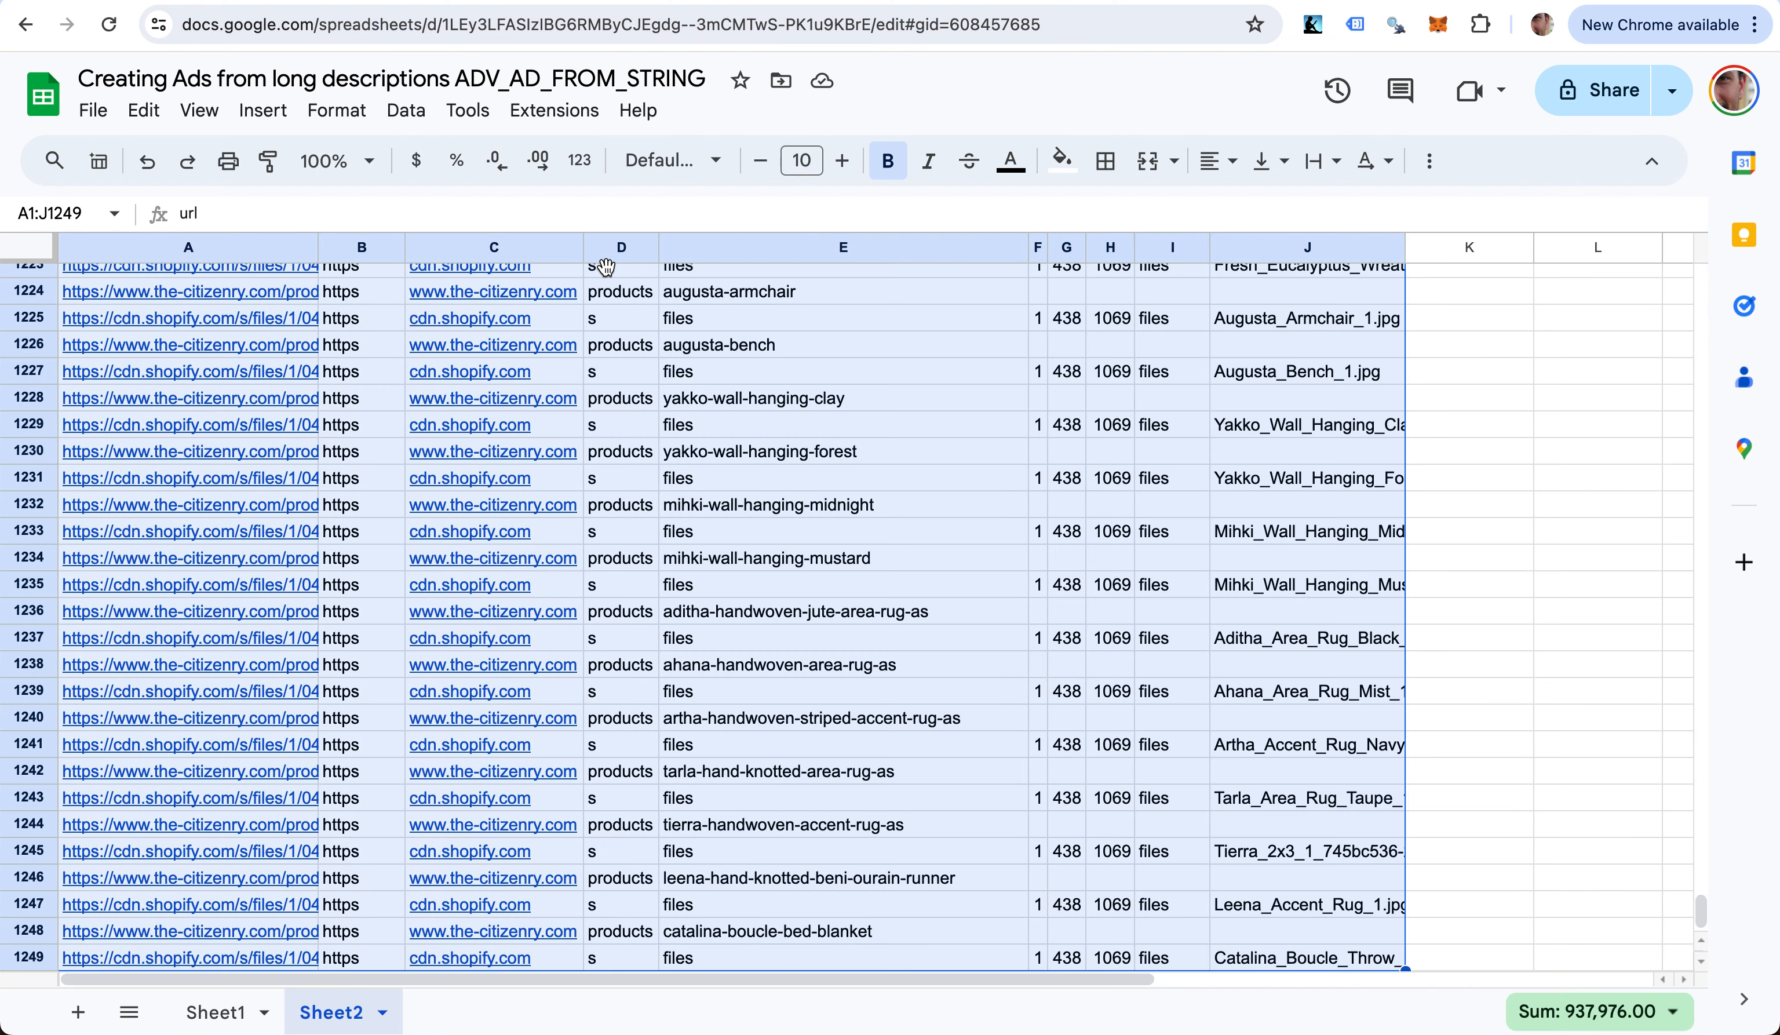
pyautogui.click(1429, 161)
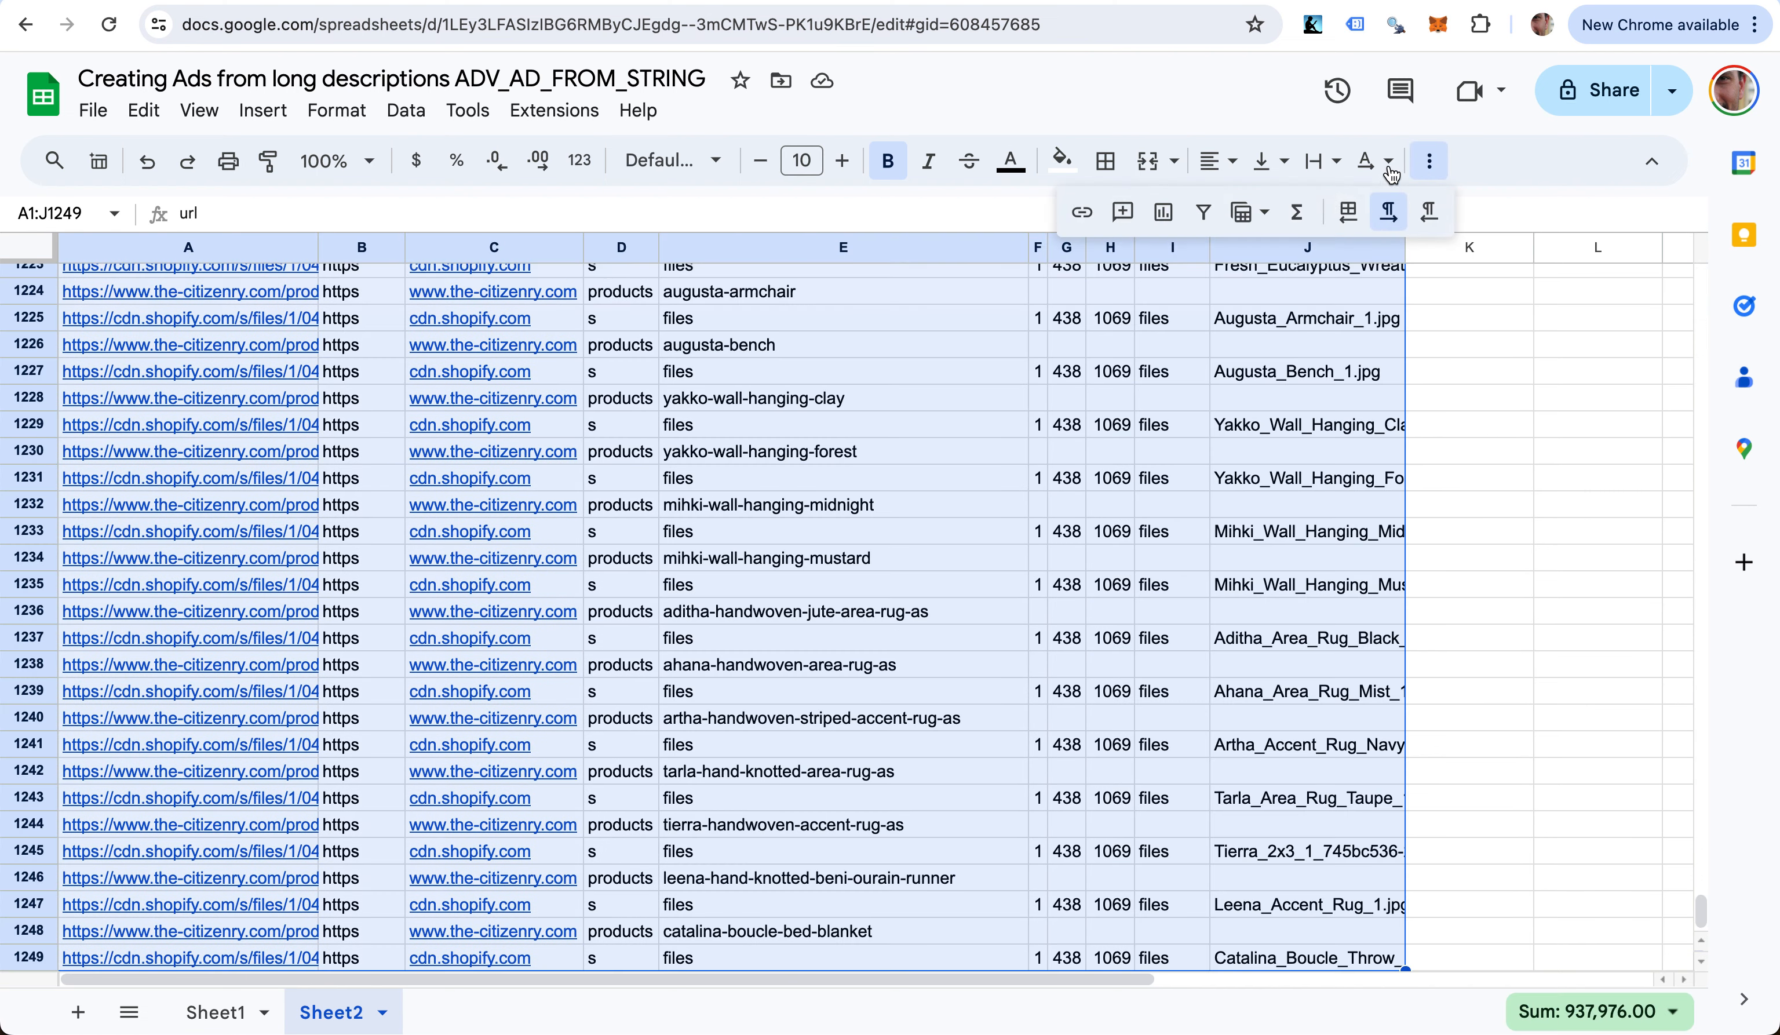
pyautogui.click(1203, 212)
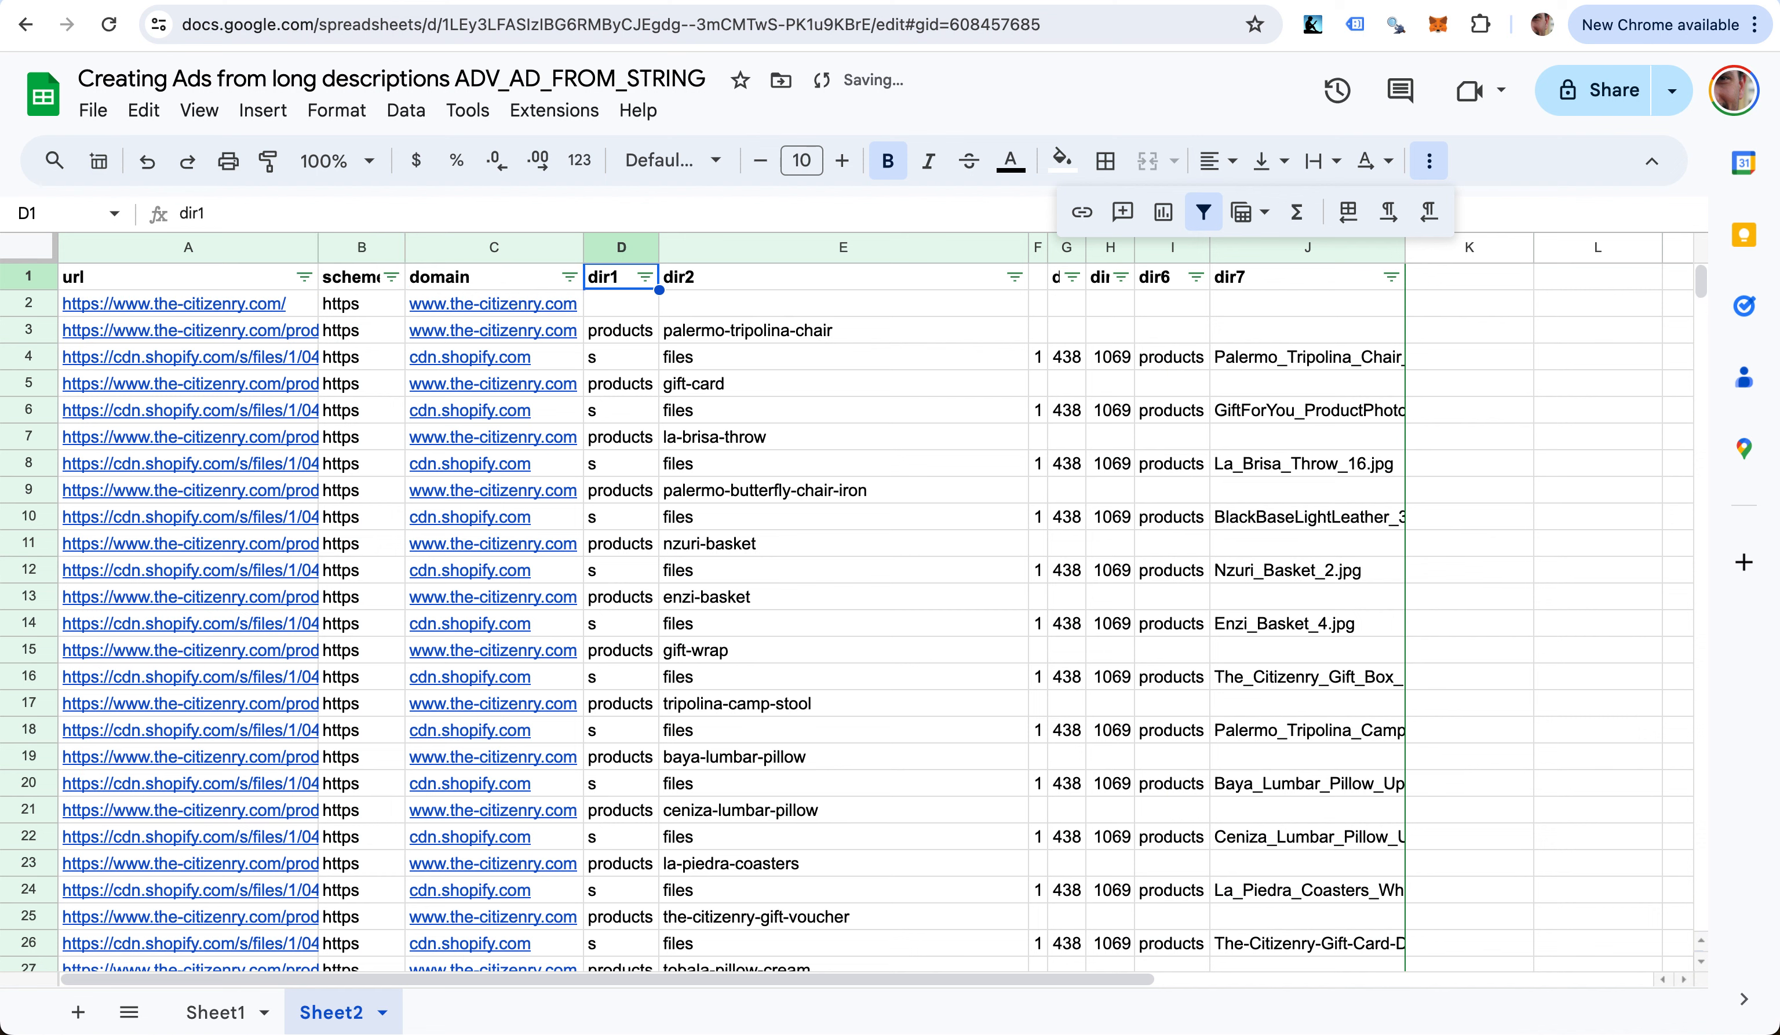
# - Filter dir1 to show only products rows by excluding (Blanks) and s
pyautogui.click(644, 277)
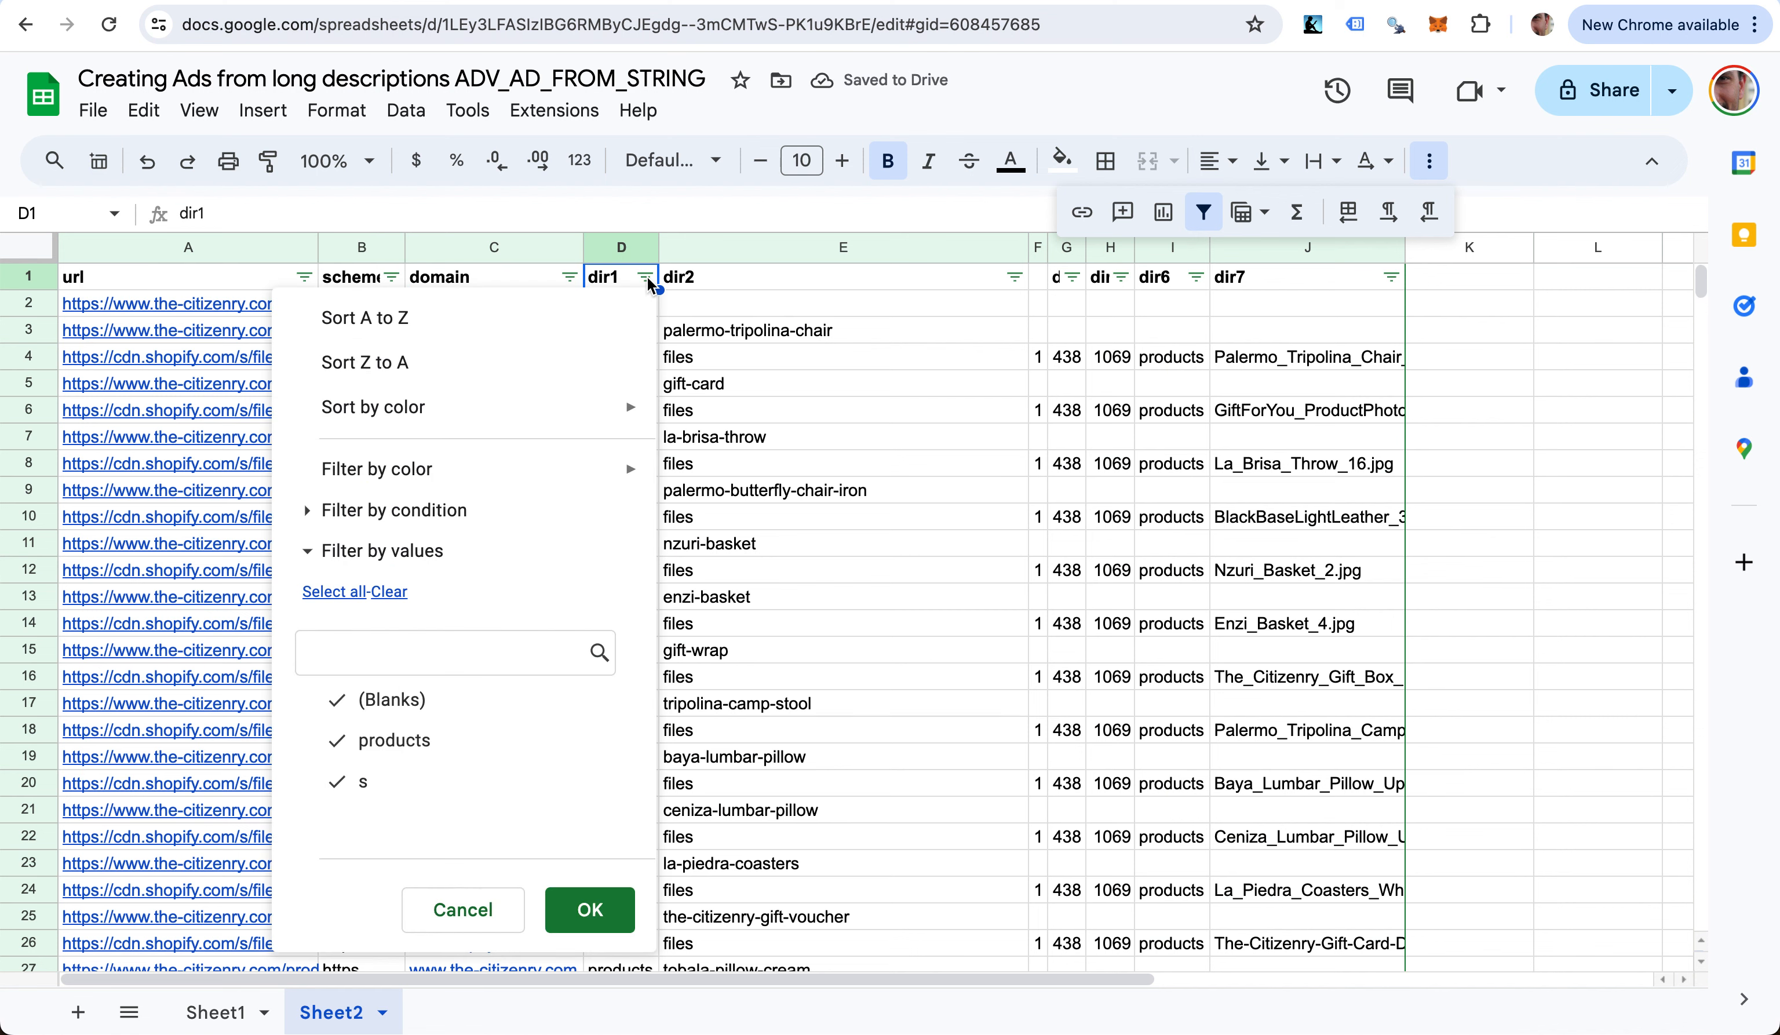
pyautogui.click(405, 711)
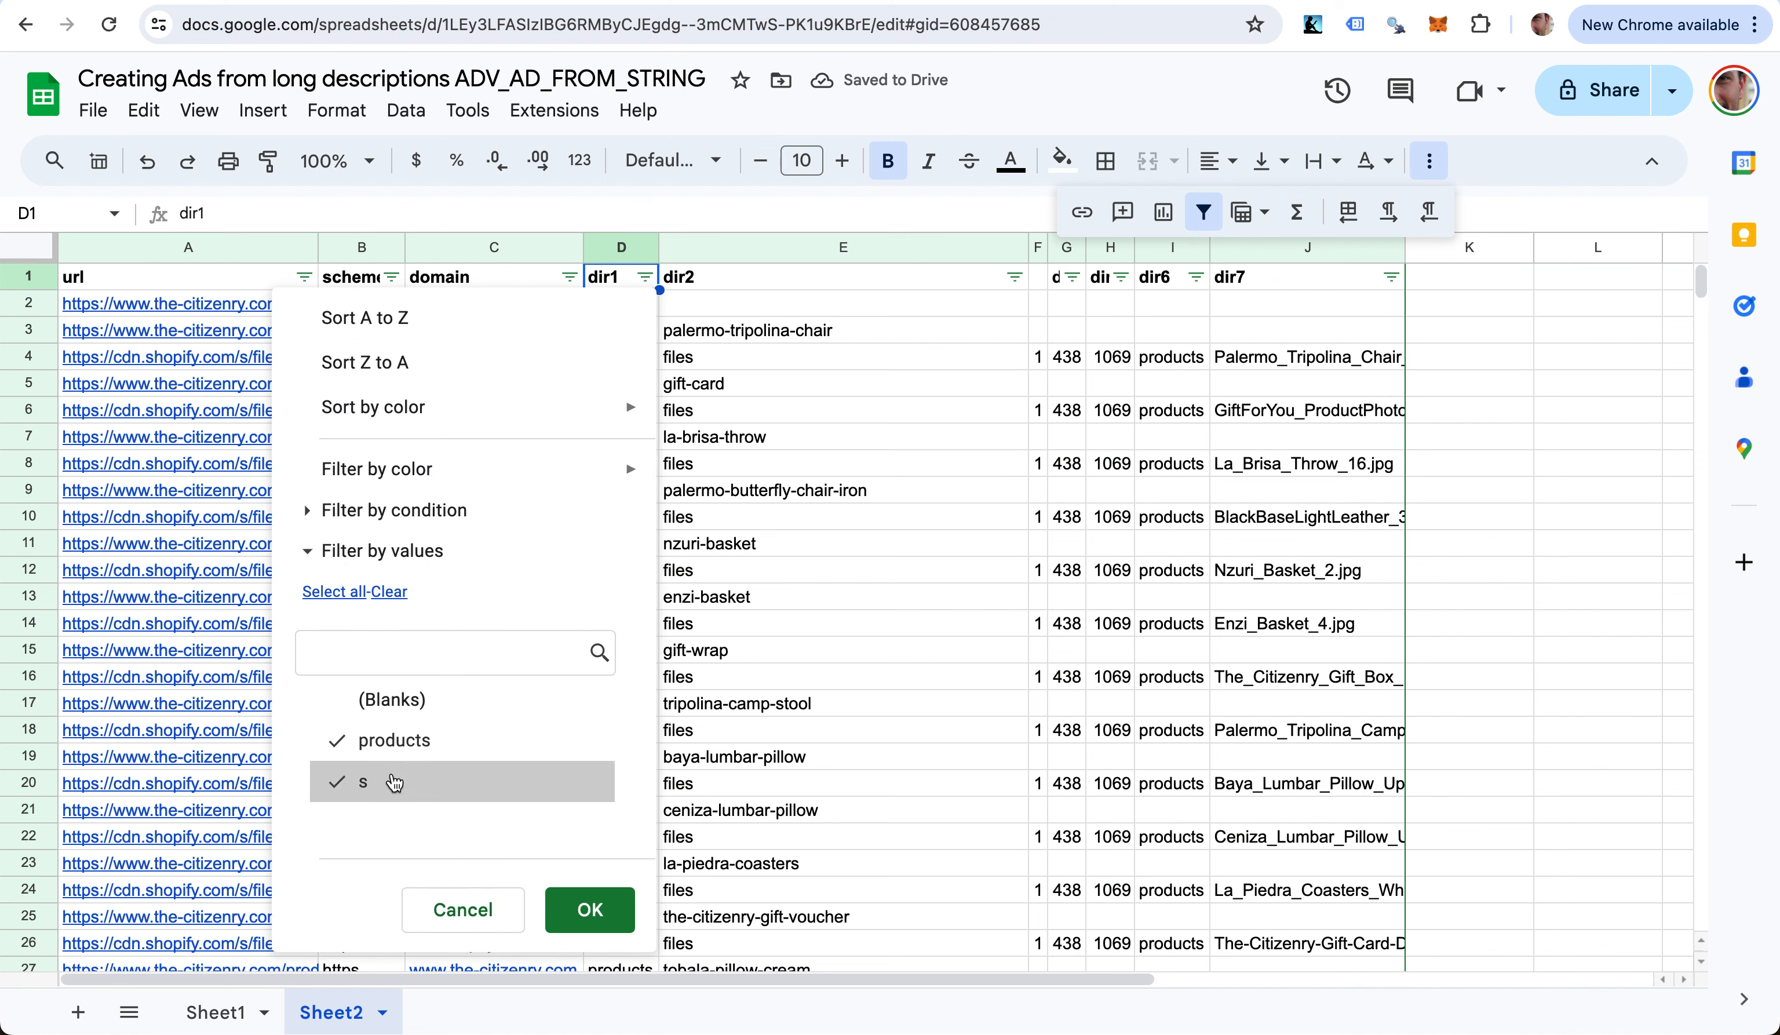
pyautogui.click(393, 781)
pyautogui.click(589, 909)
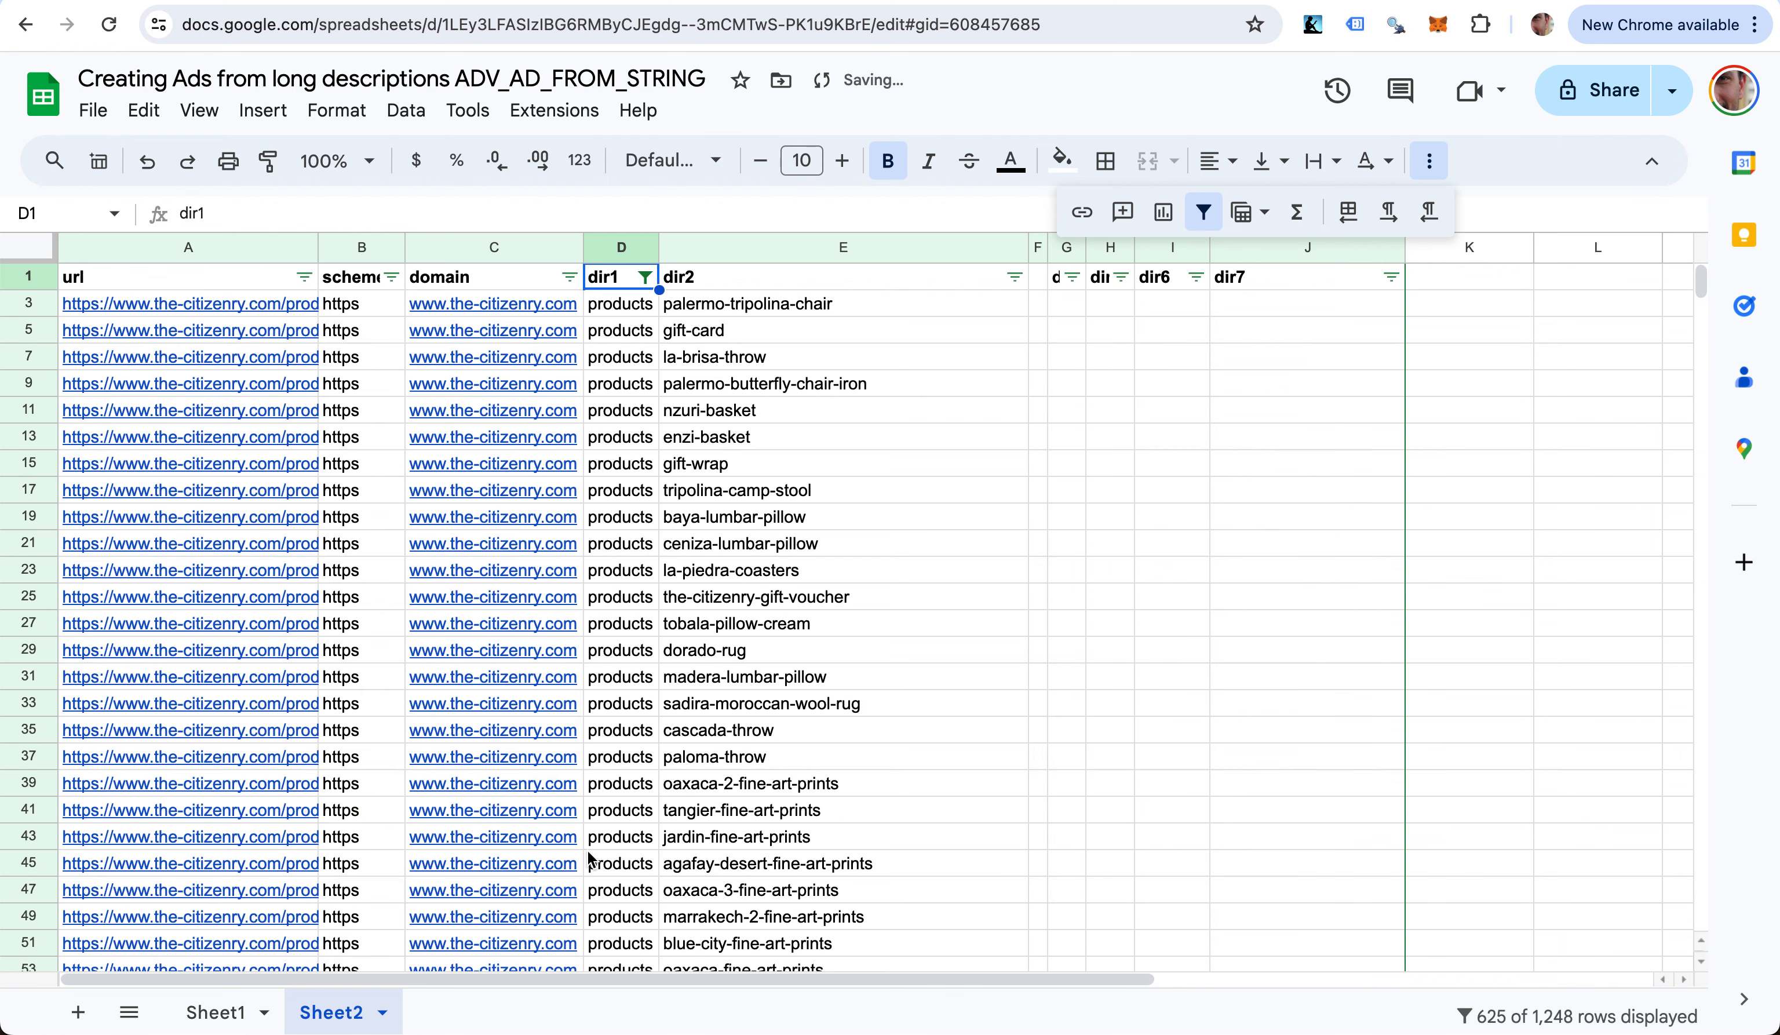
pyautogui.press('Down')
pyautogui.press('Down')
pyautogui.press('Down')
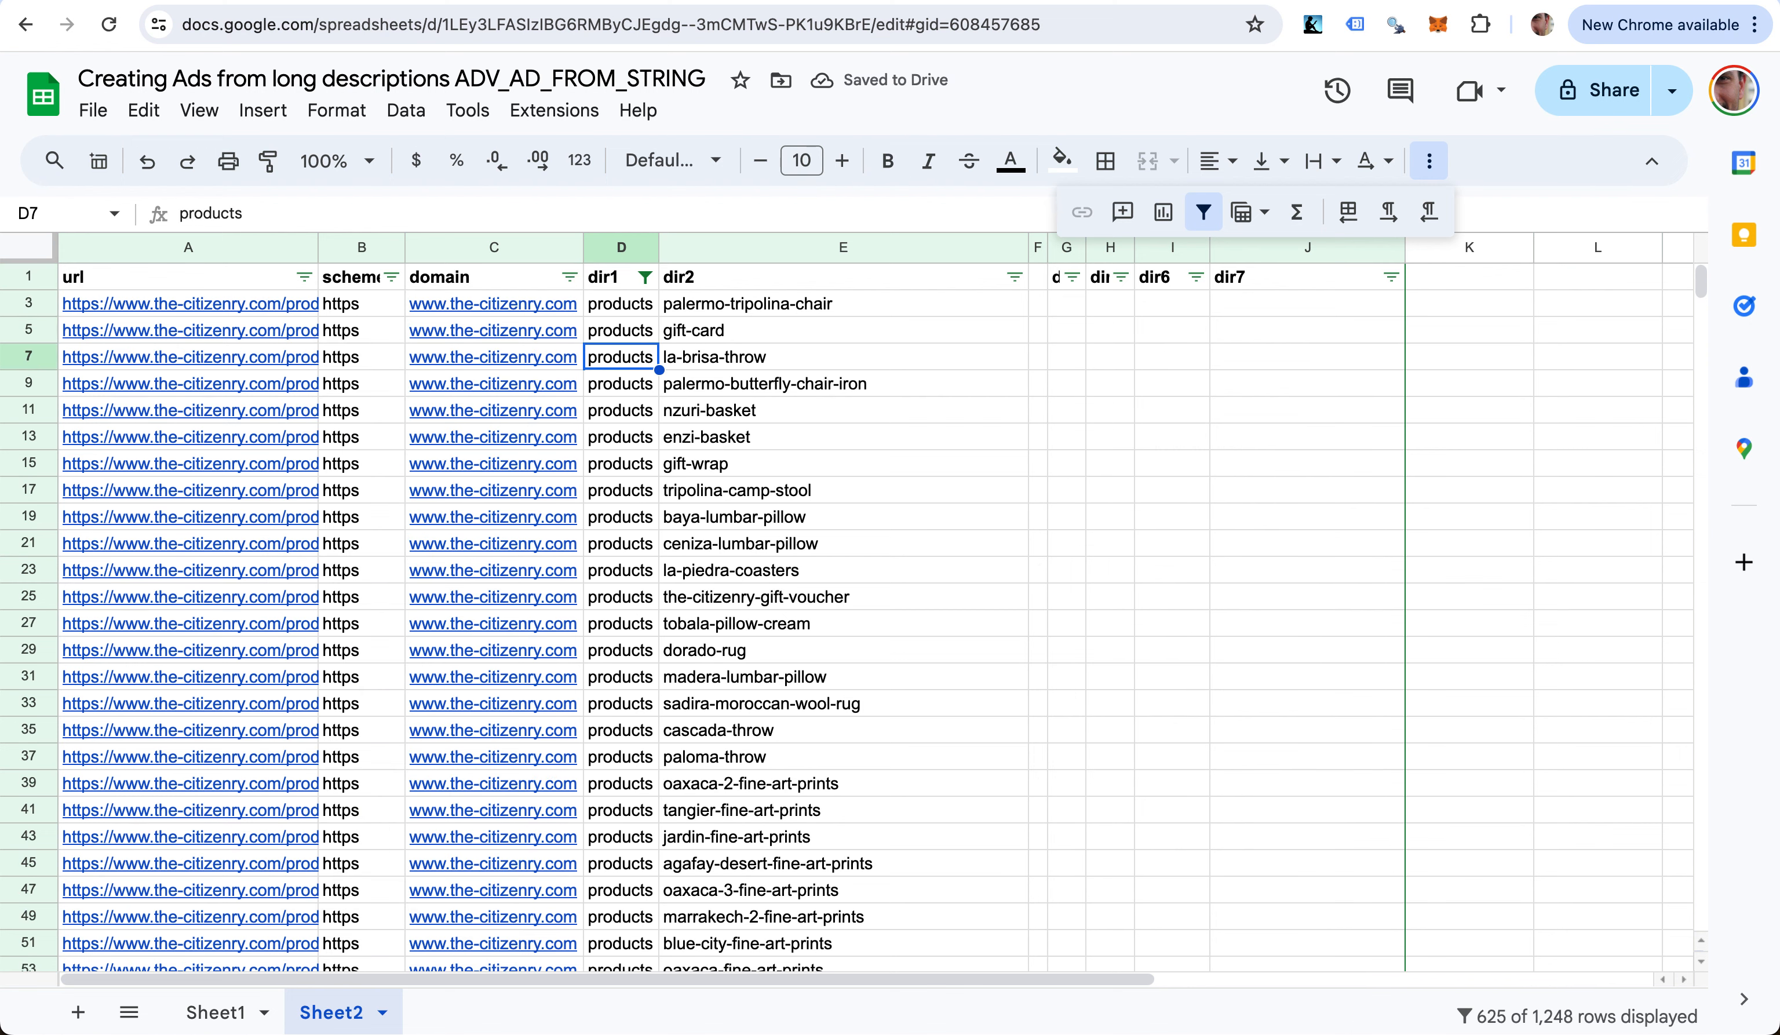
pyautogui.click(1172, 491)
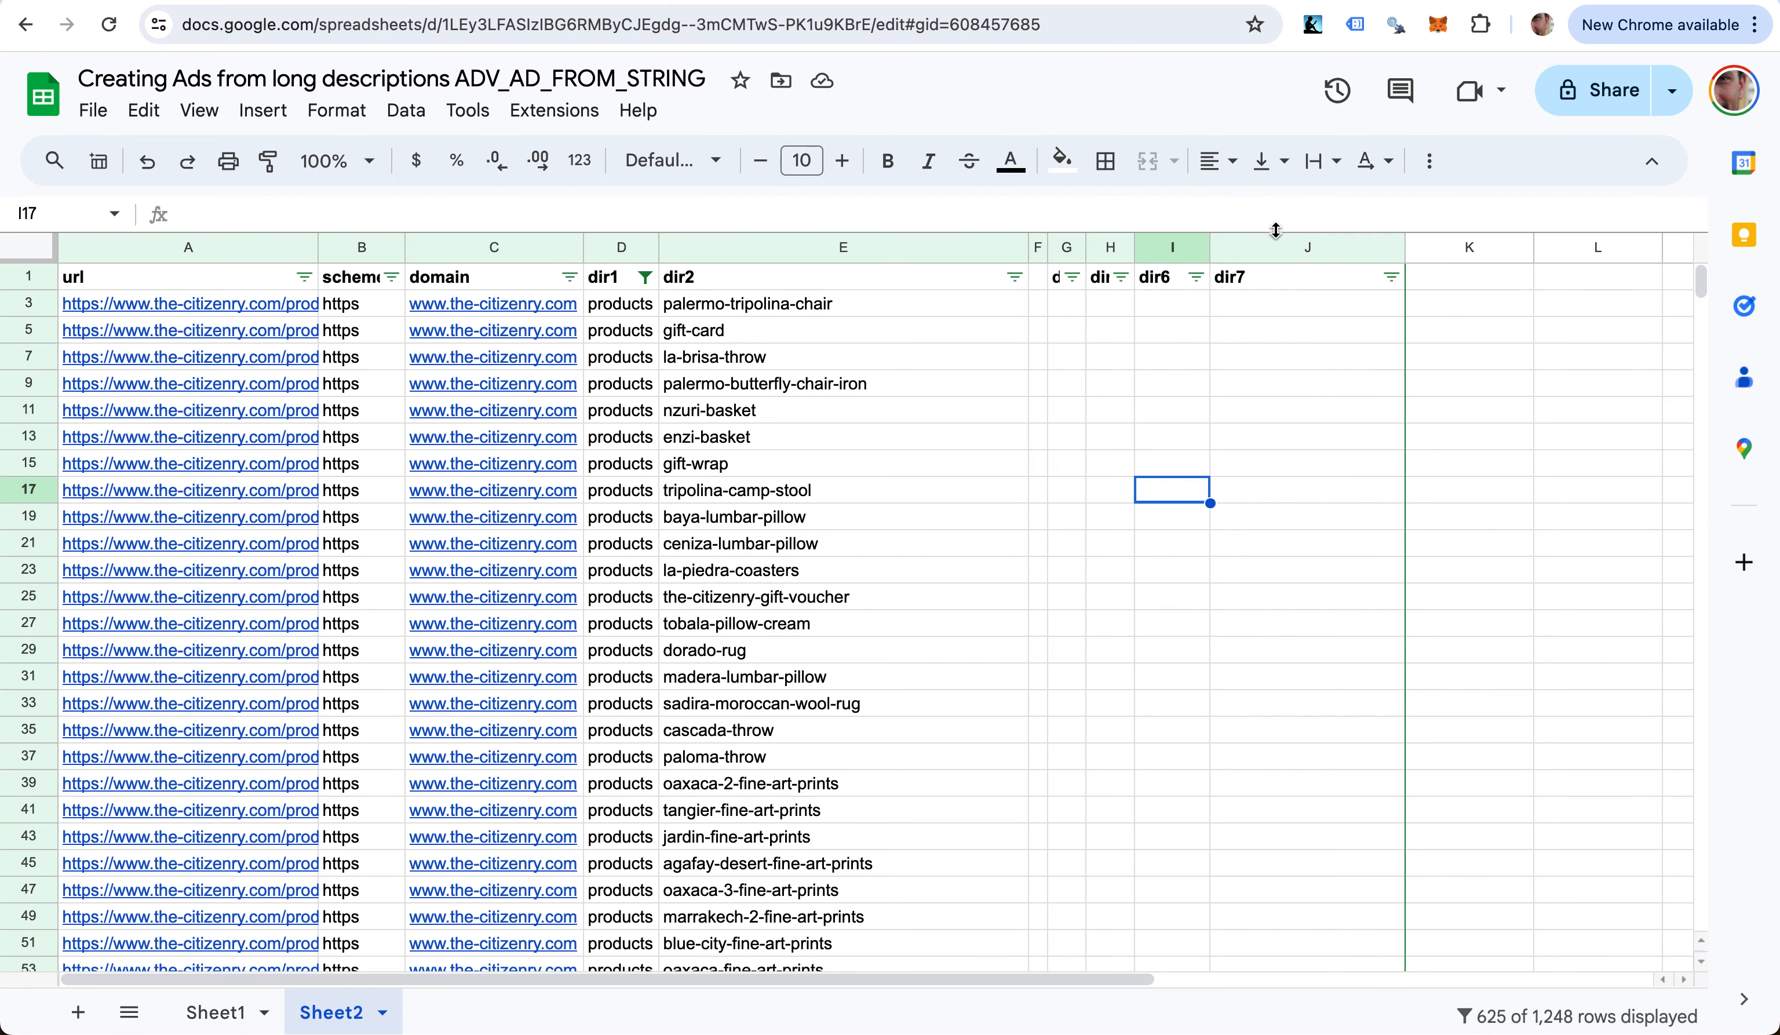
# - Hide columns B through J of Sheet2 and select K3 beside the first filtered URL
pyautogui.moveTo(1274, 249); pyautogui.dragTo(345, 319)
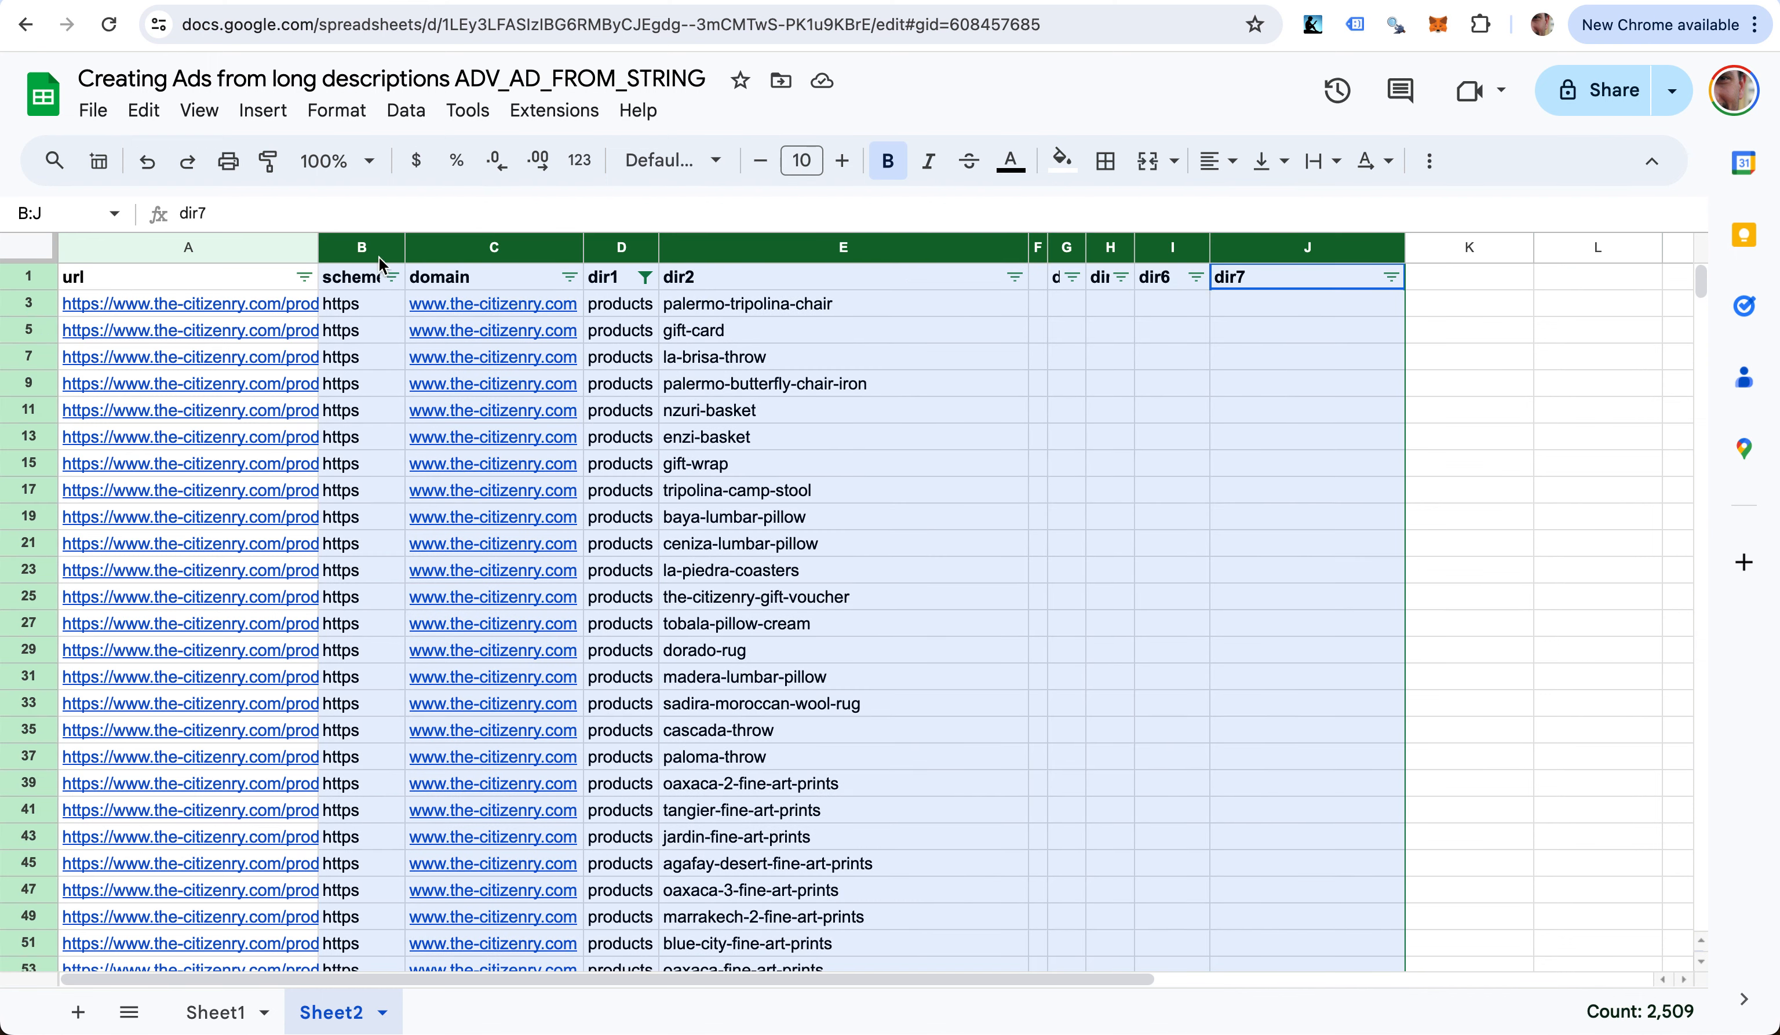
pyautogui.rightClick(462, 254)
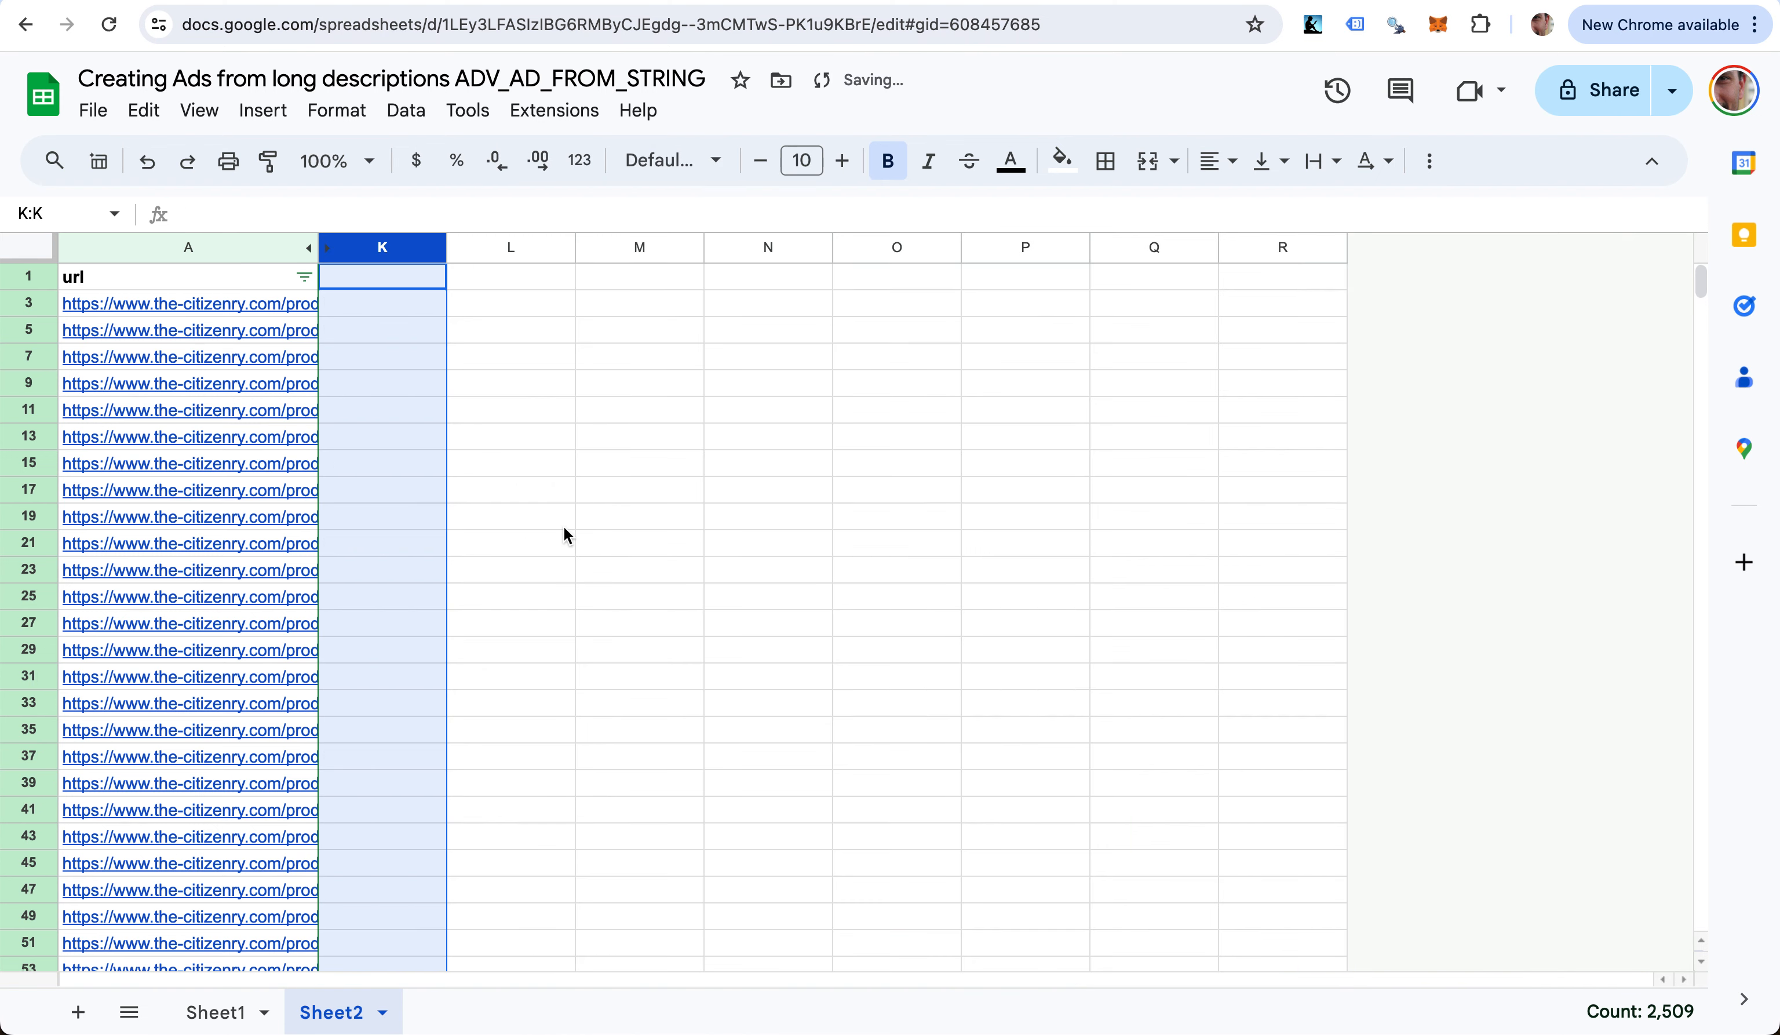
pyautogui.click(566, 534)
pyautogui.click(375, 307)
pyautogui.press('Left')
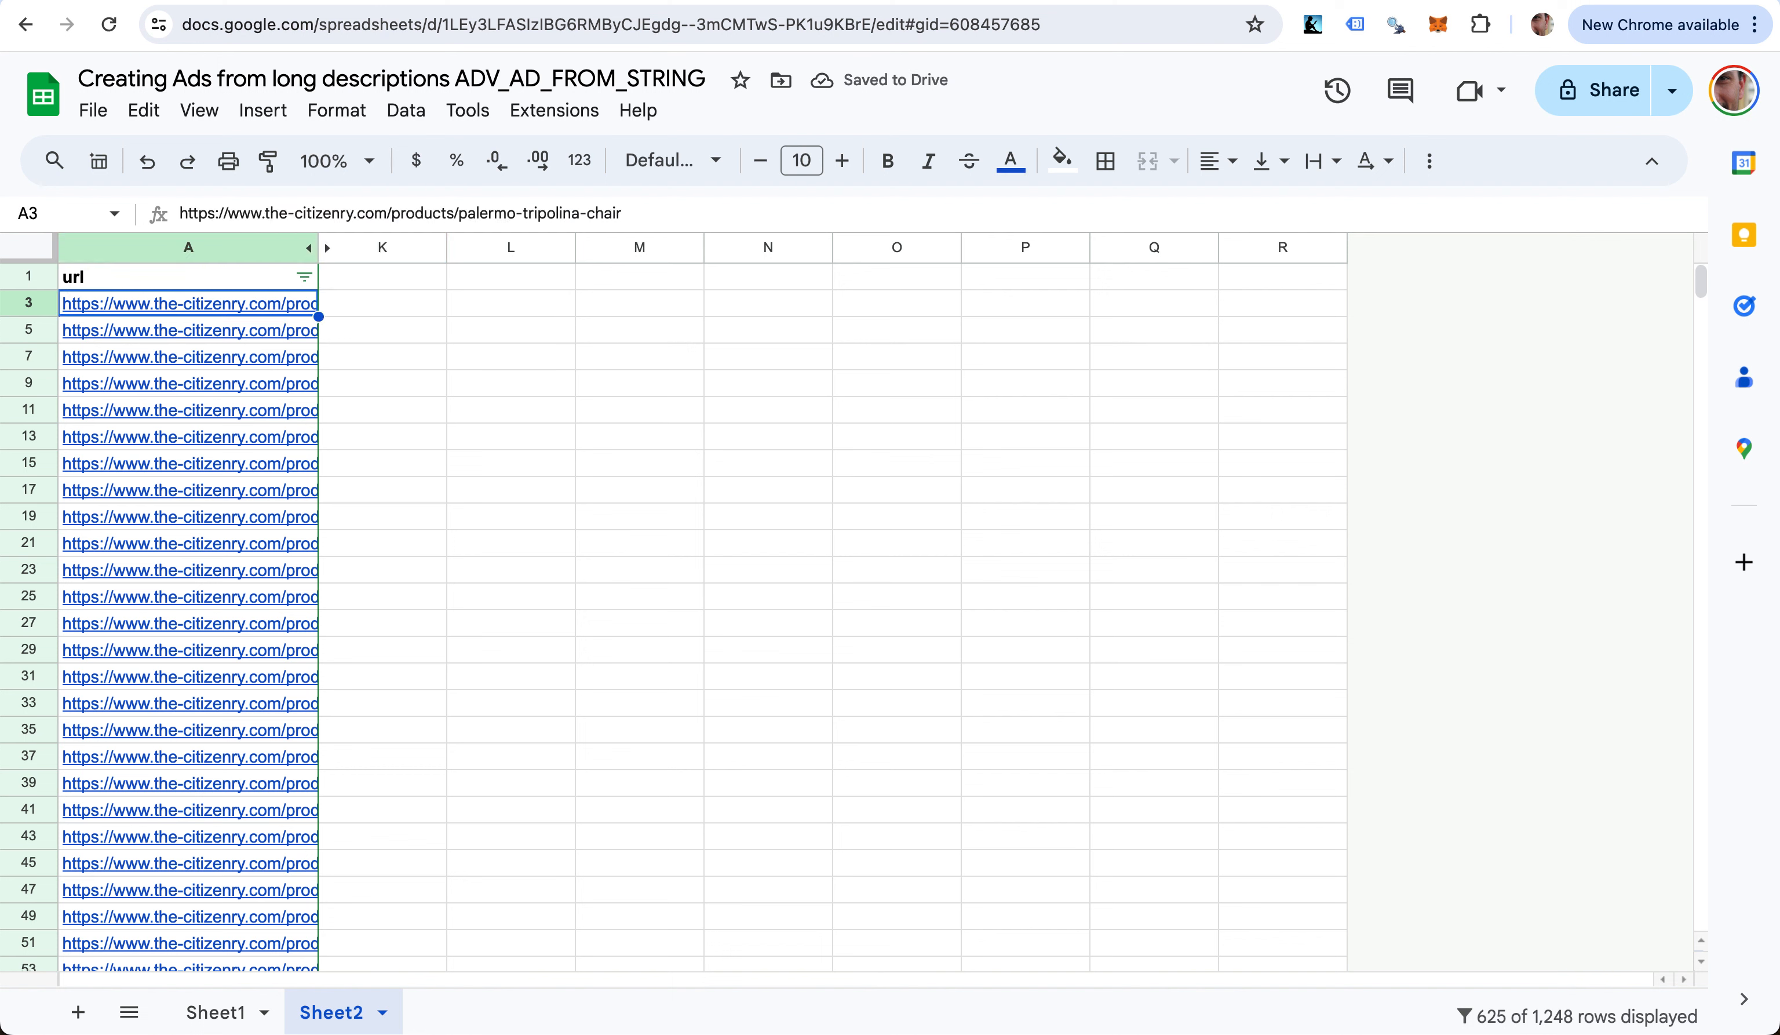
pyautogui.press('Right')
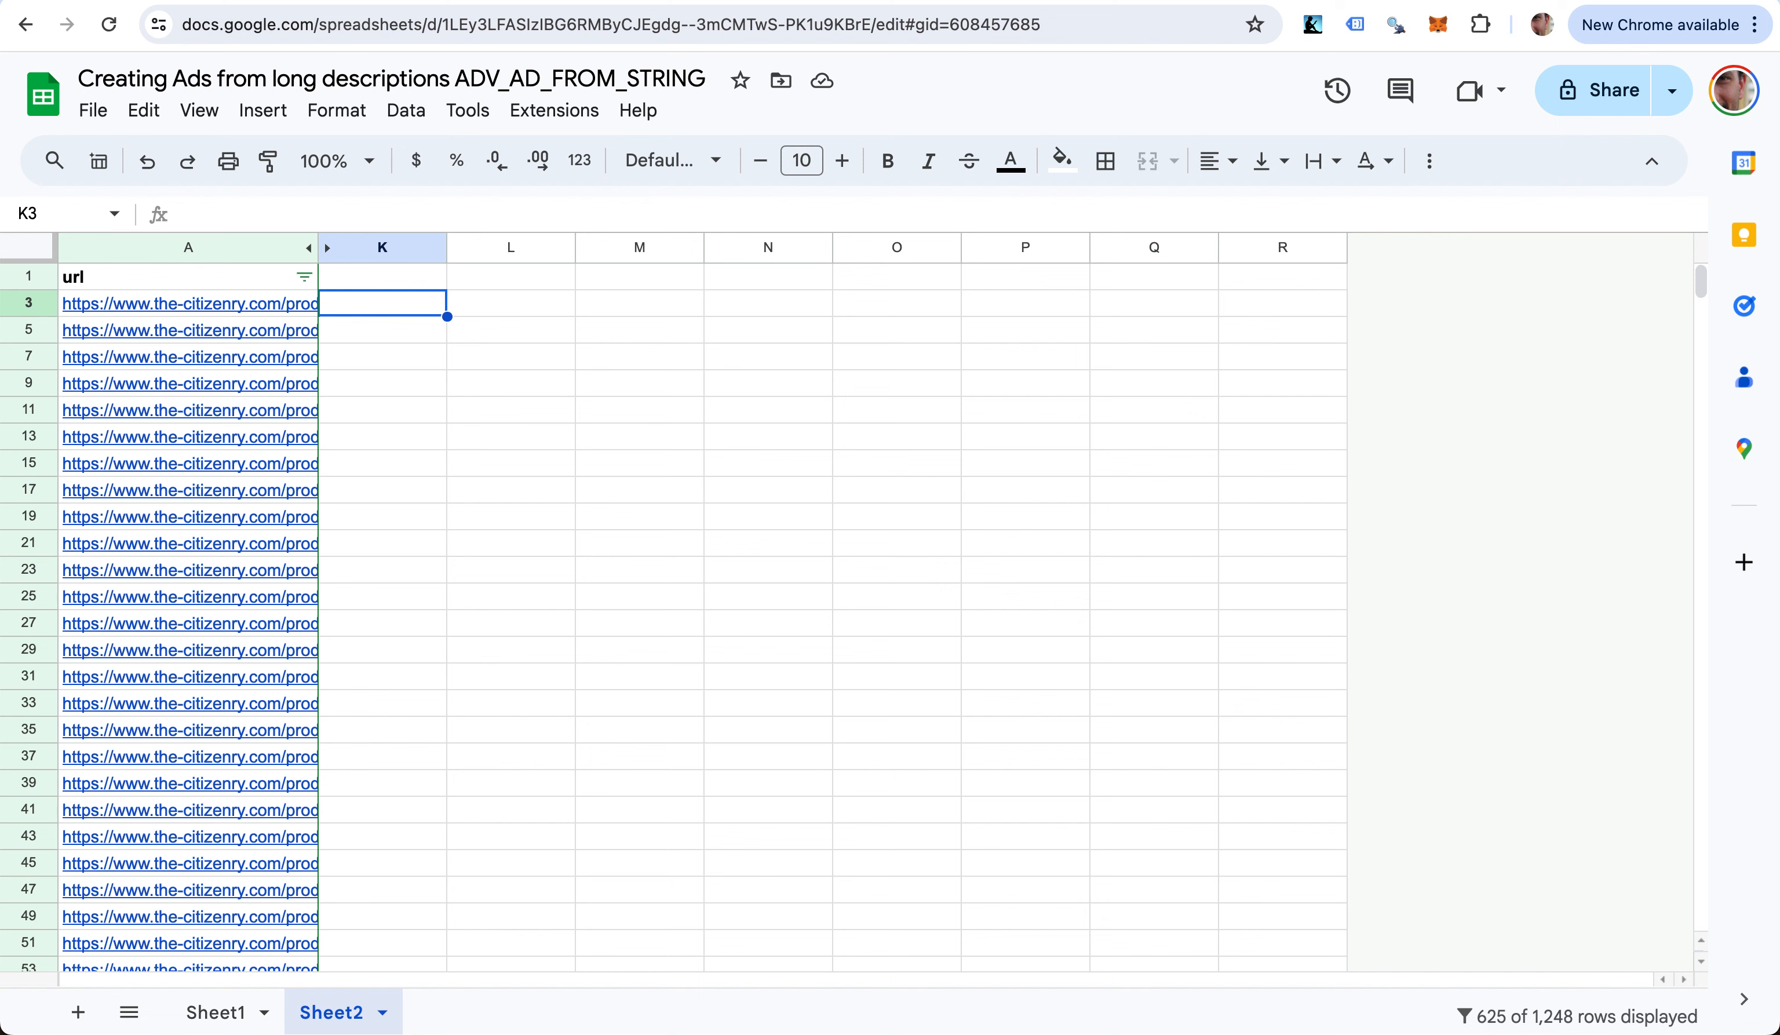
# - Enter =ADV_SCRAPE_METADESC(A3) in K3 and widen column K to show the full description
pyautogui.write('=adv_sc')
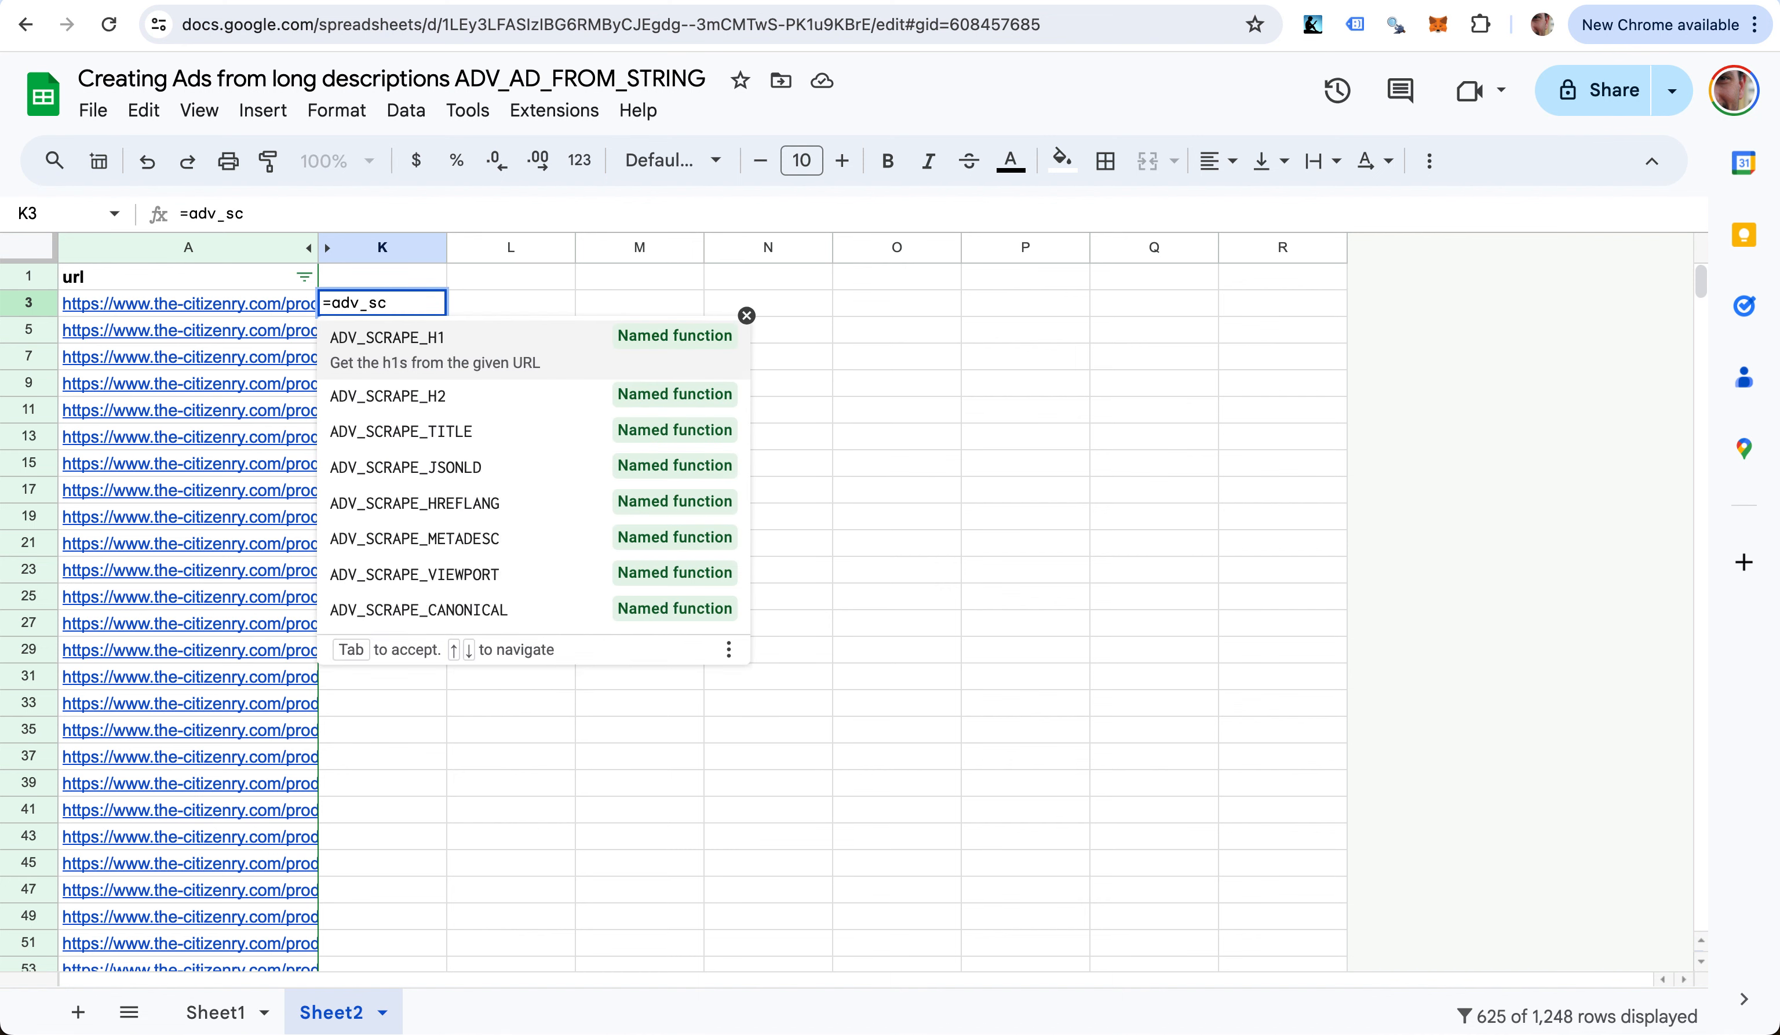
pyautogui.press('Down')
pyautogui.press('Down')
pyautogui.press('Down')
pyautogui.press('Down')
pyautogui.press('Down')
pyautogui.press('Up')
pyautogui.press('Up')
pyautogui.press('Up')
pyautogui.press('Up')
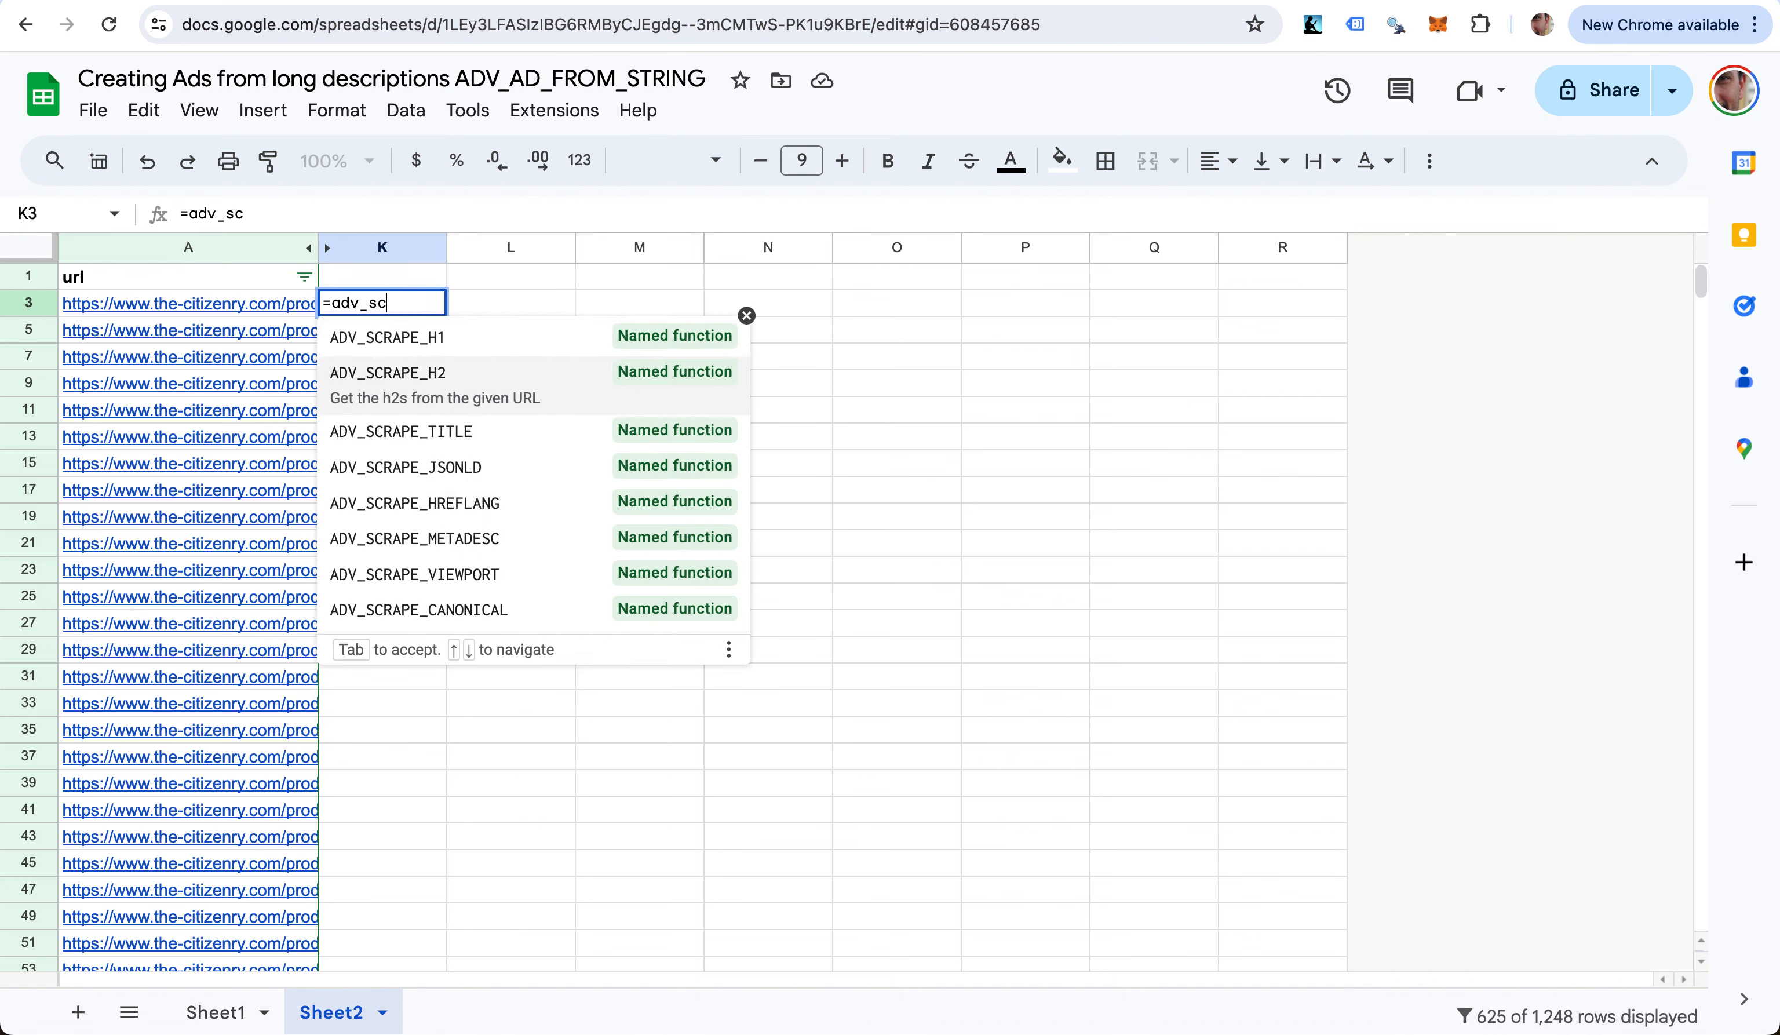
pyautogui.press('Down')
pyautogui.press('Down')
pyautogui.press('Down')
pyautogui.press('Down')
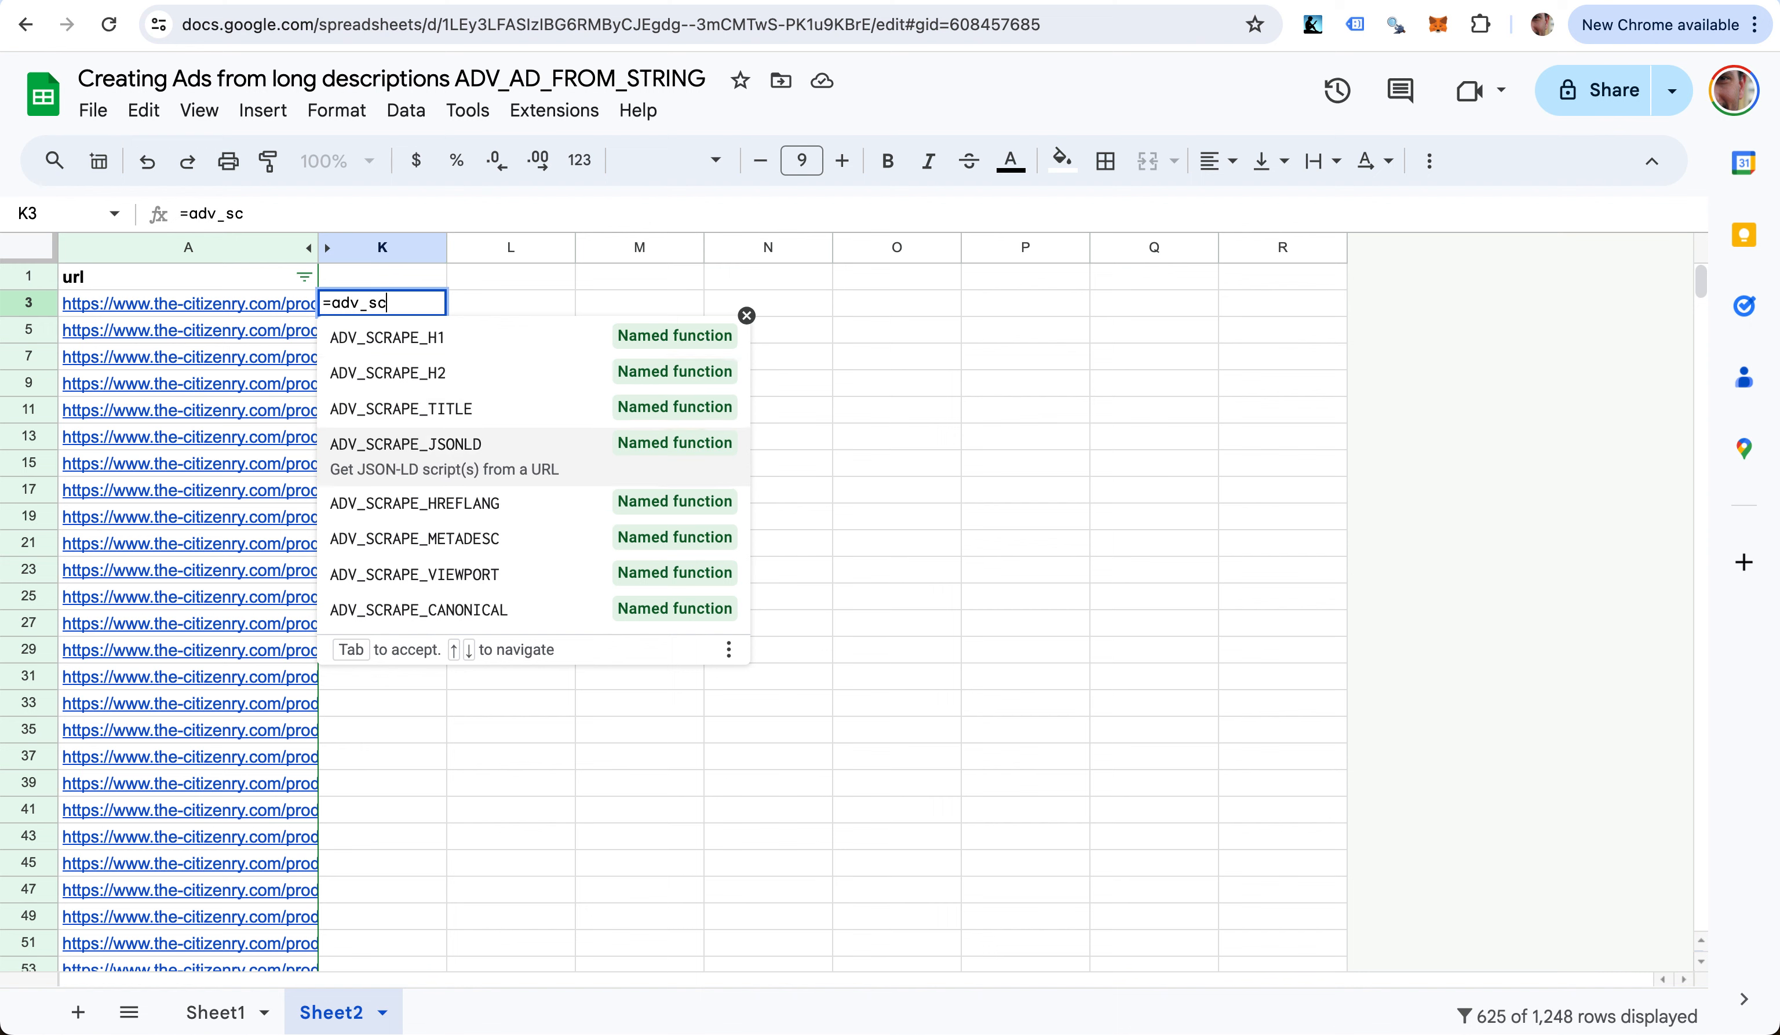
pyautogui.press('Tab')
pyautogui.press('Left')
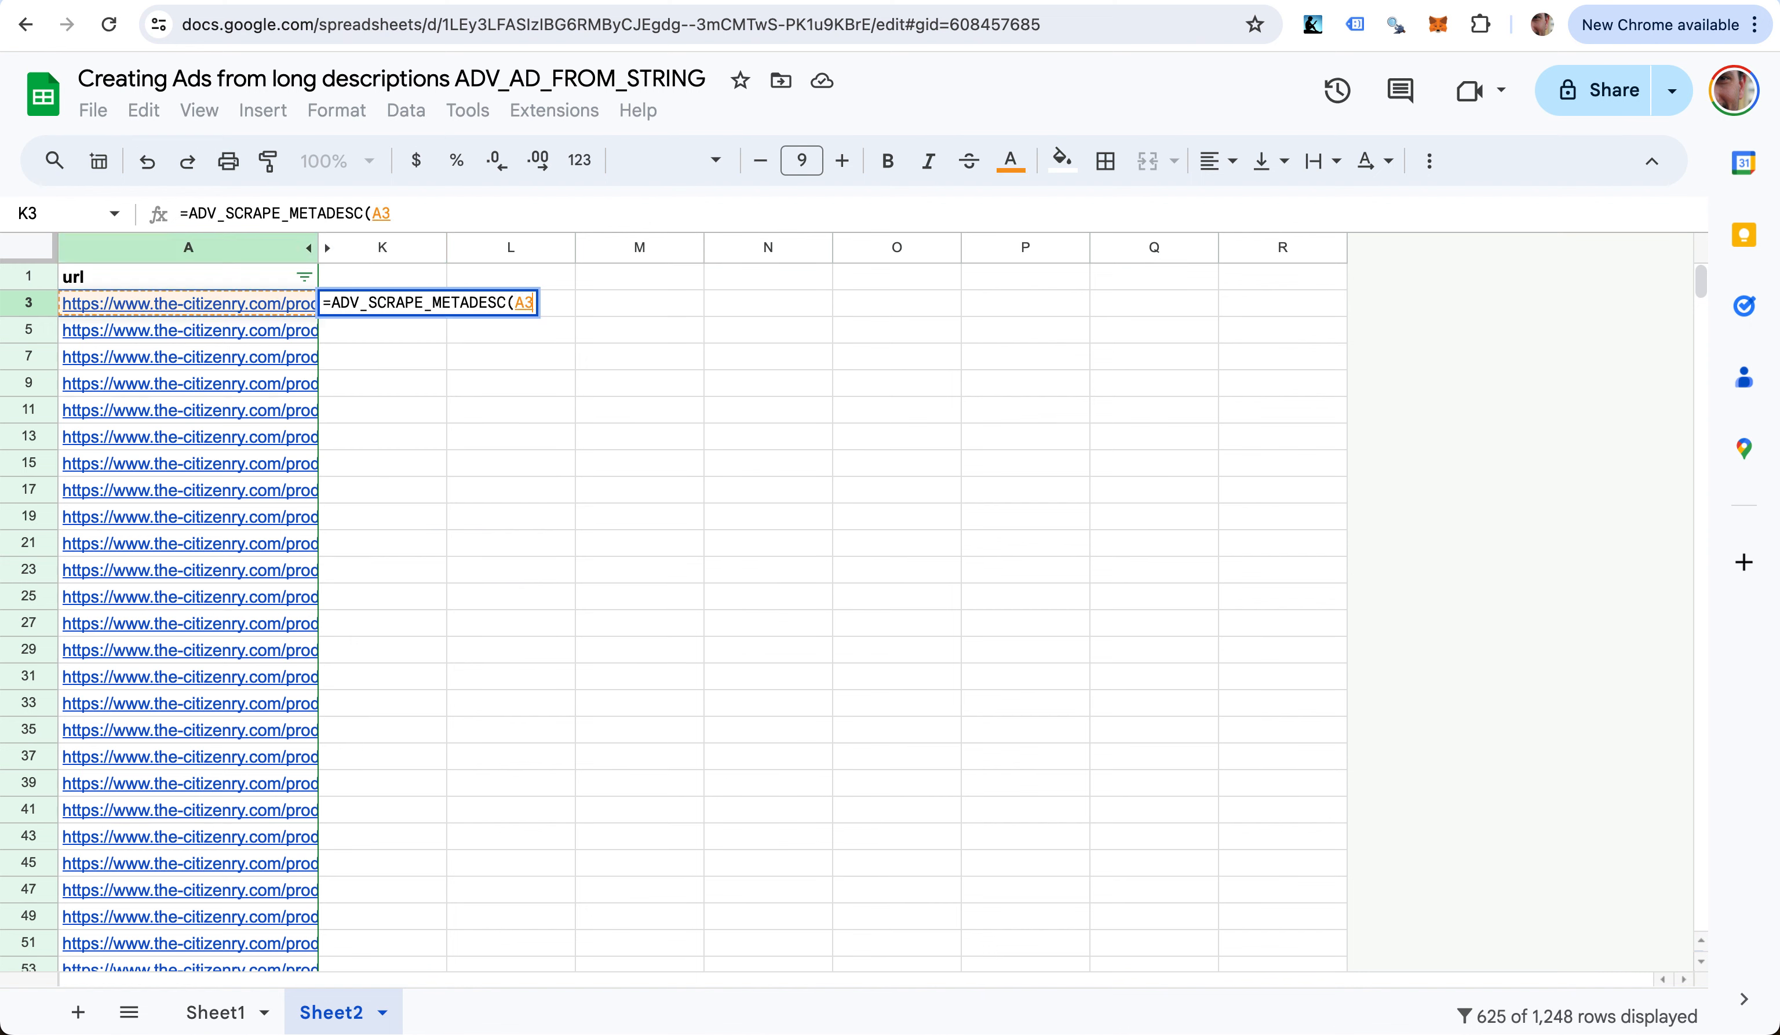
pyautogui.press('Return')
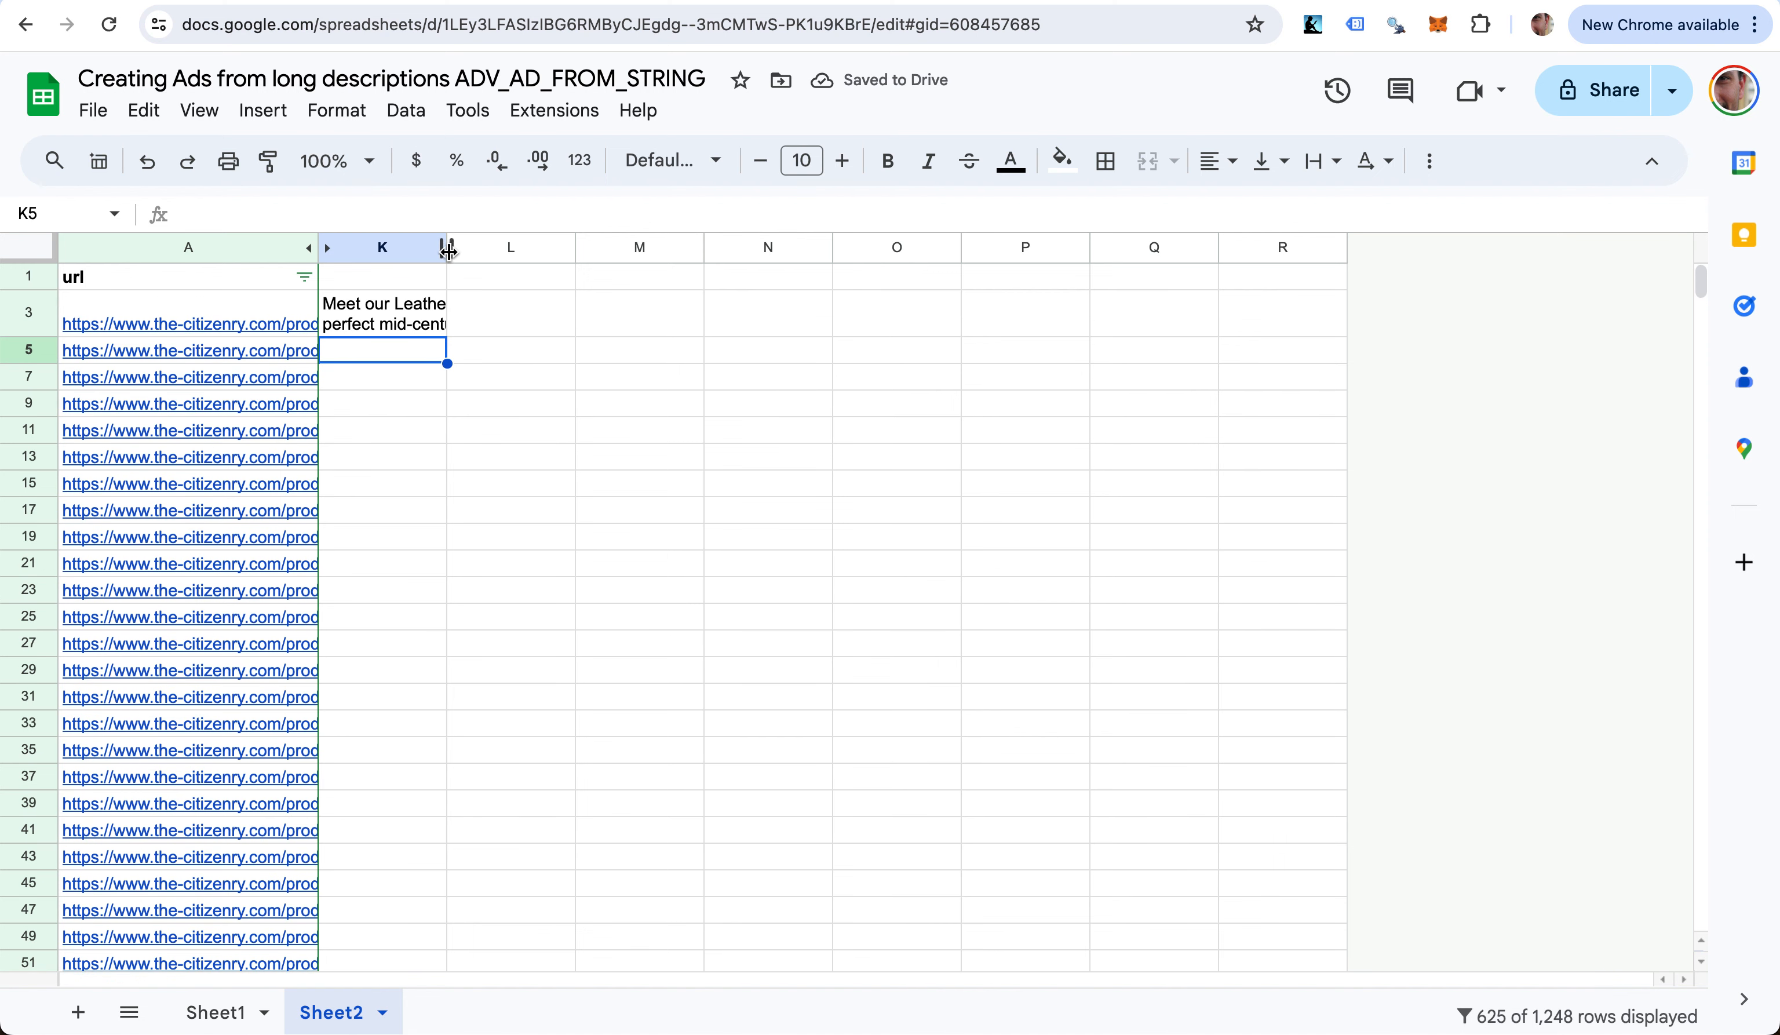
pyautogui.moveTo(447, 247); pyautogui.dragTo(778, 251)
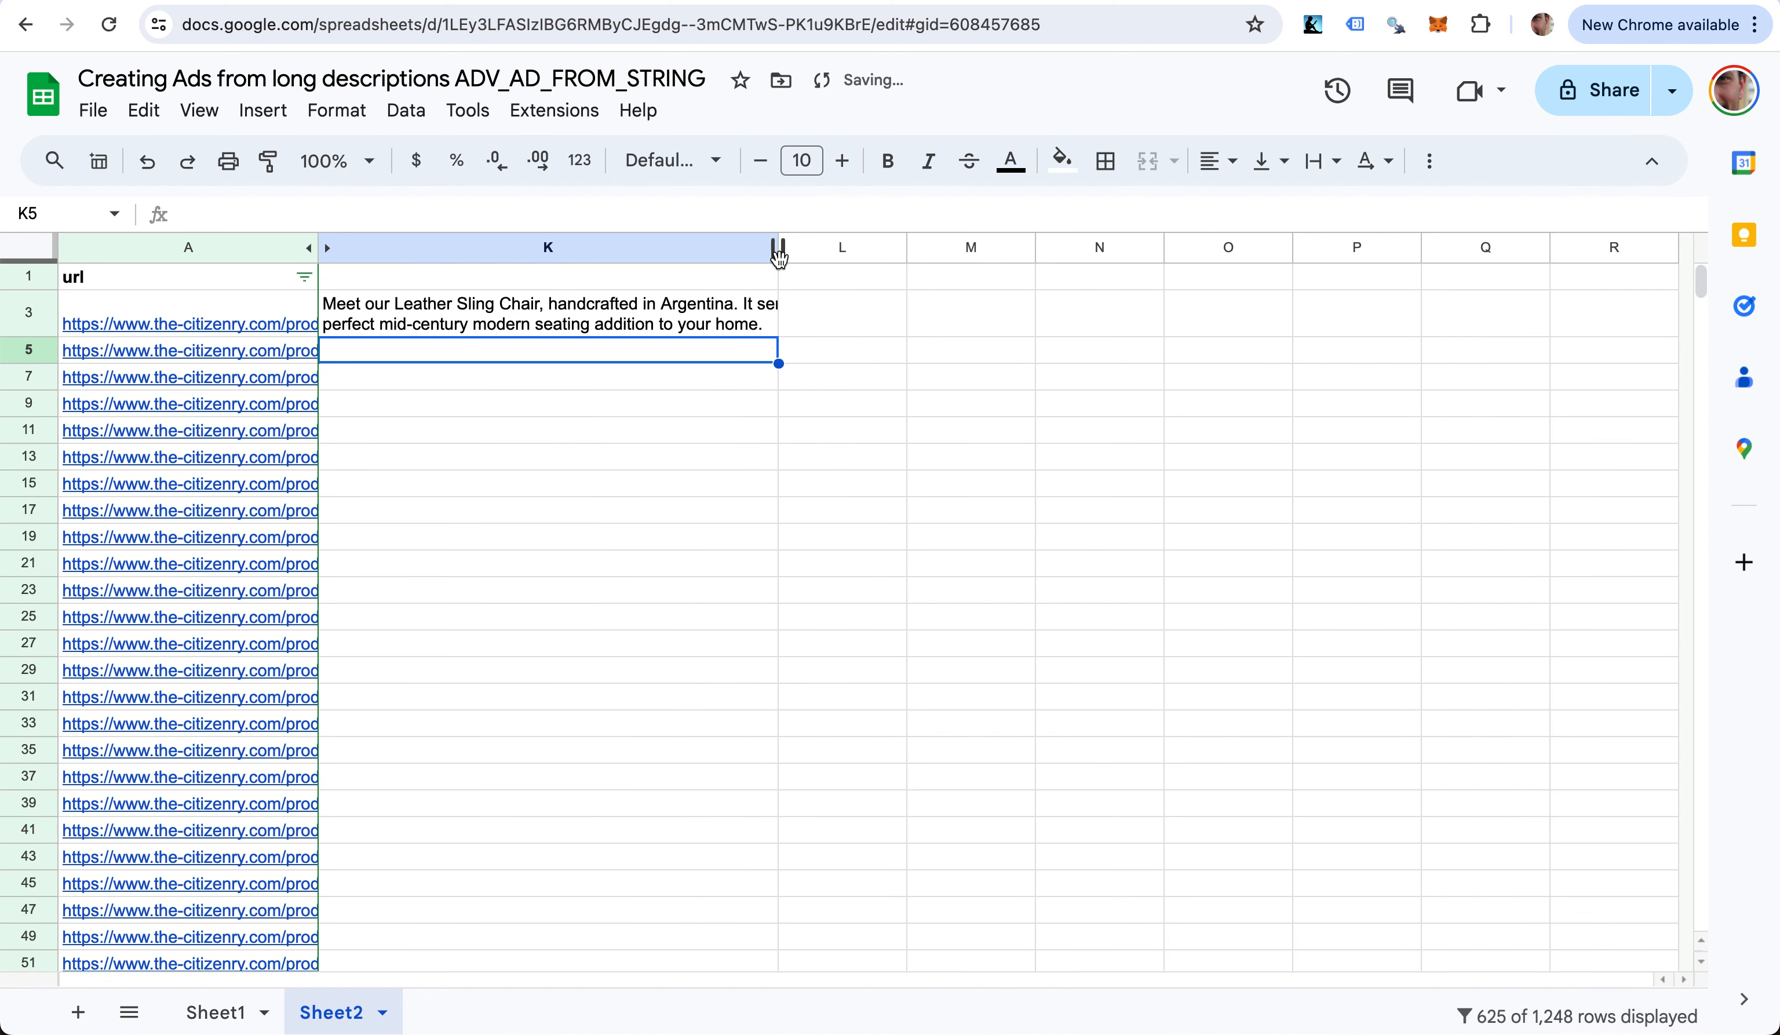
pyautogui.moveTo(779, 247); pyautogui.dragTo(883, 249)
# - Enter =ADV_AD_FROM_STRING(K3) in L3 to split the meta description into ad pieces
pyautogui.click(944, 321)
pyautogui.write('adv_a')
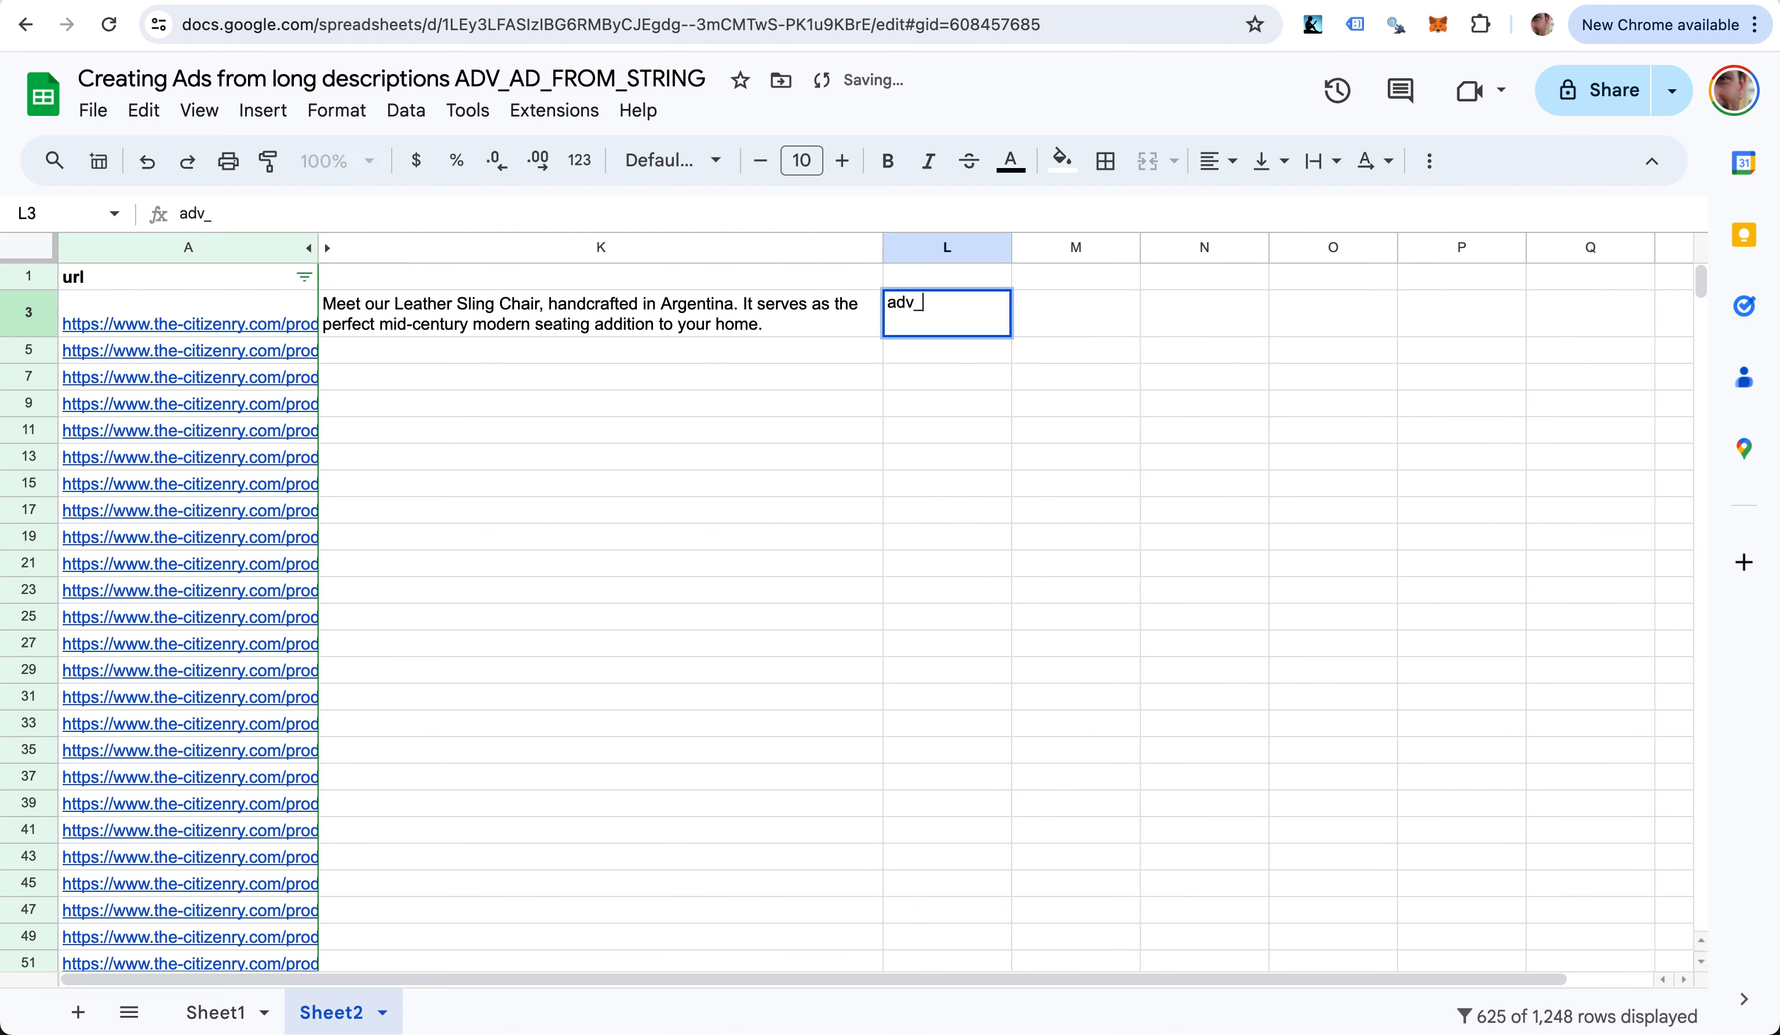
pyautogui.press('BackSpace')
pyautogui.press('BackSpace')
pyautogui.press('BackSpace')
pyautogui.press('BackSpace')
pyautogui.press('BackSpace')
pyautogui.write('=adv_ad')
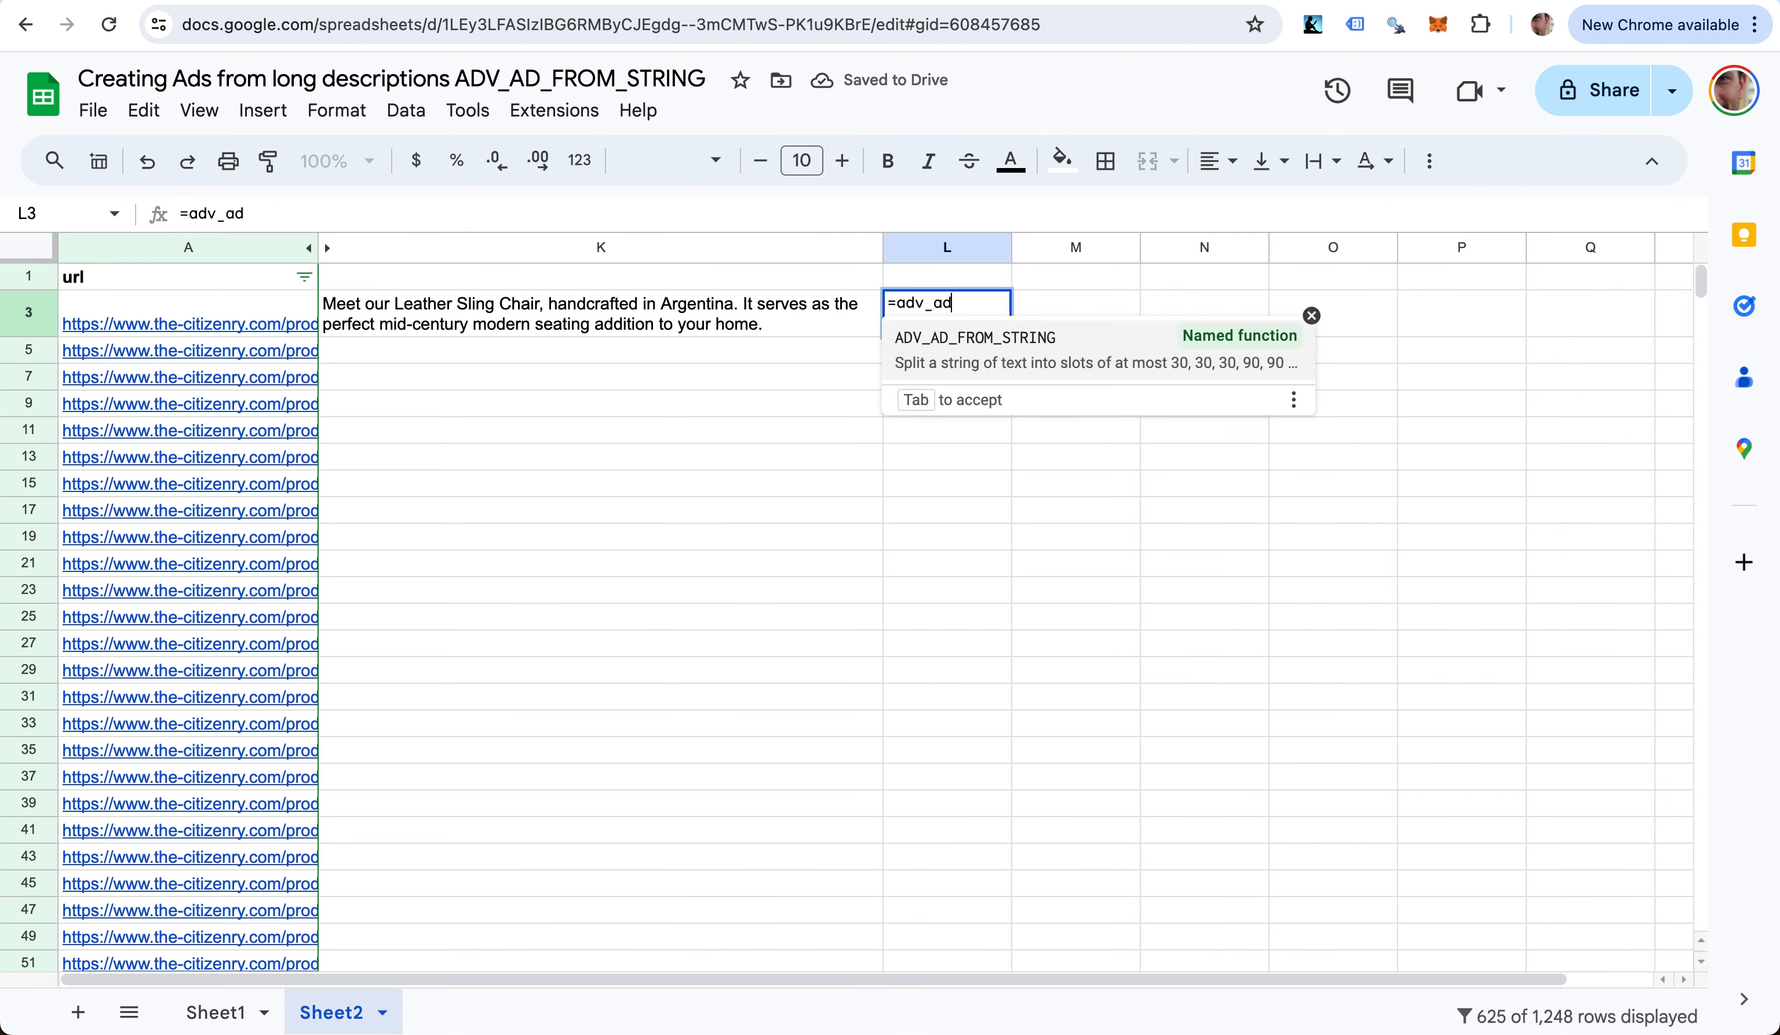
pyautogui.press('Tab')
pyautogui.write('K3')
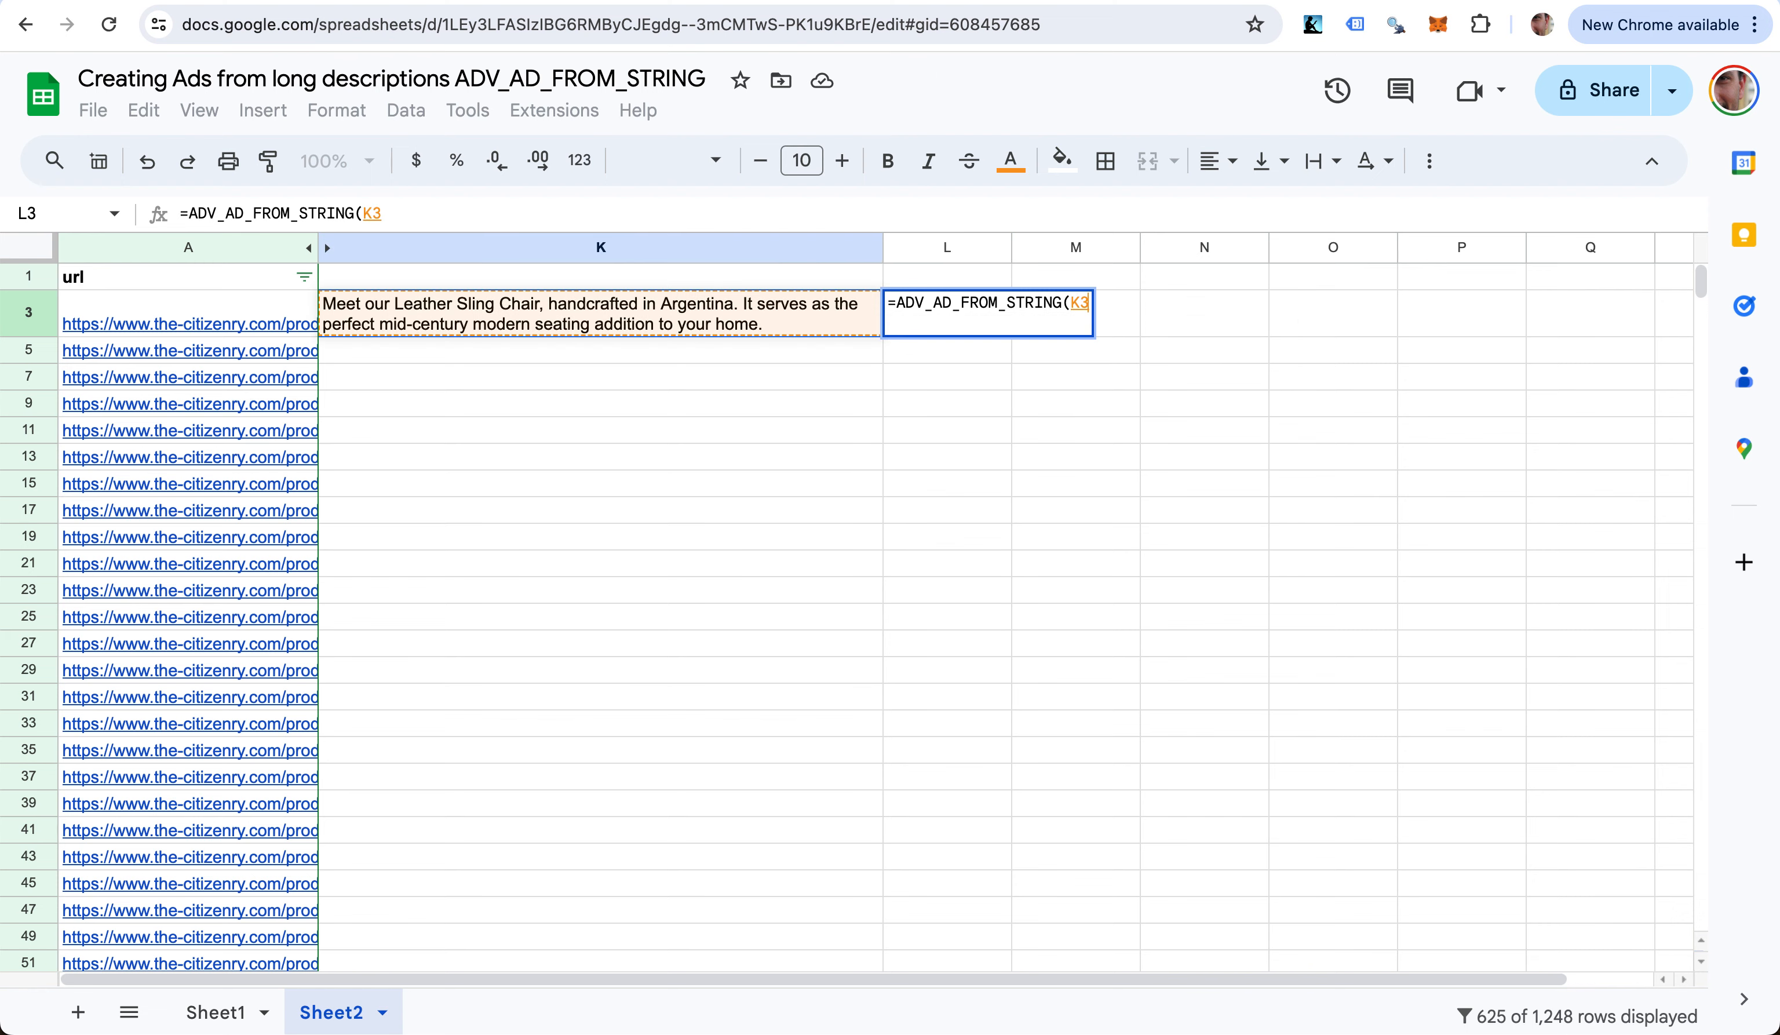
pyautogui.write(')')
pyautogui.press('Return')
# - Review the split ad pieces across row 3, then return to K3
pyautogui.hscroll(3, 1029, 432)
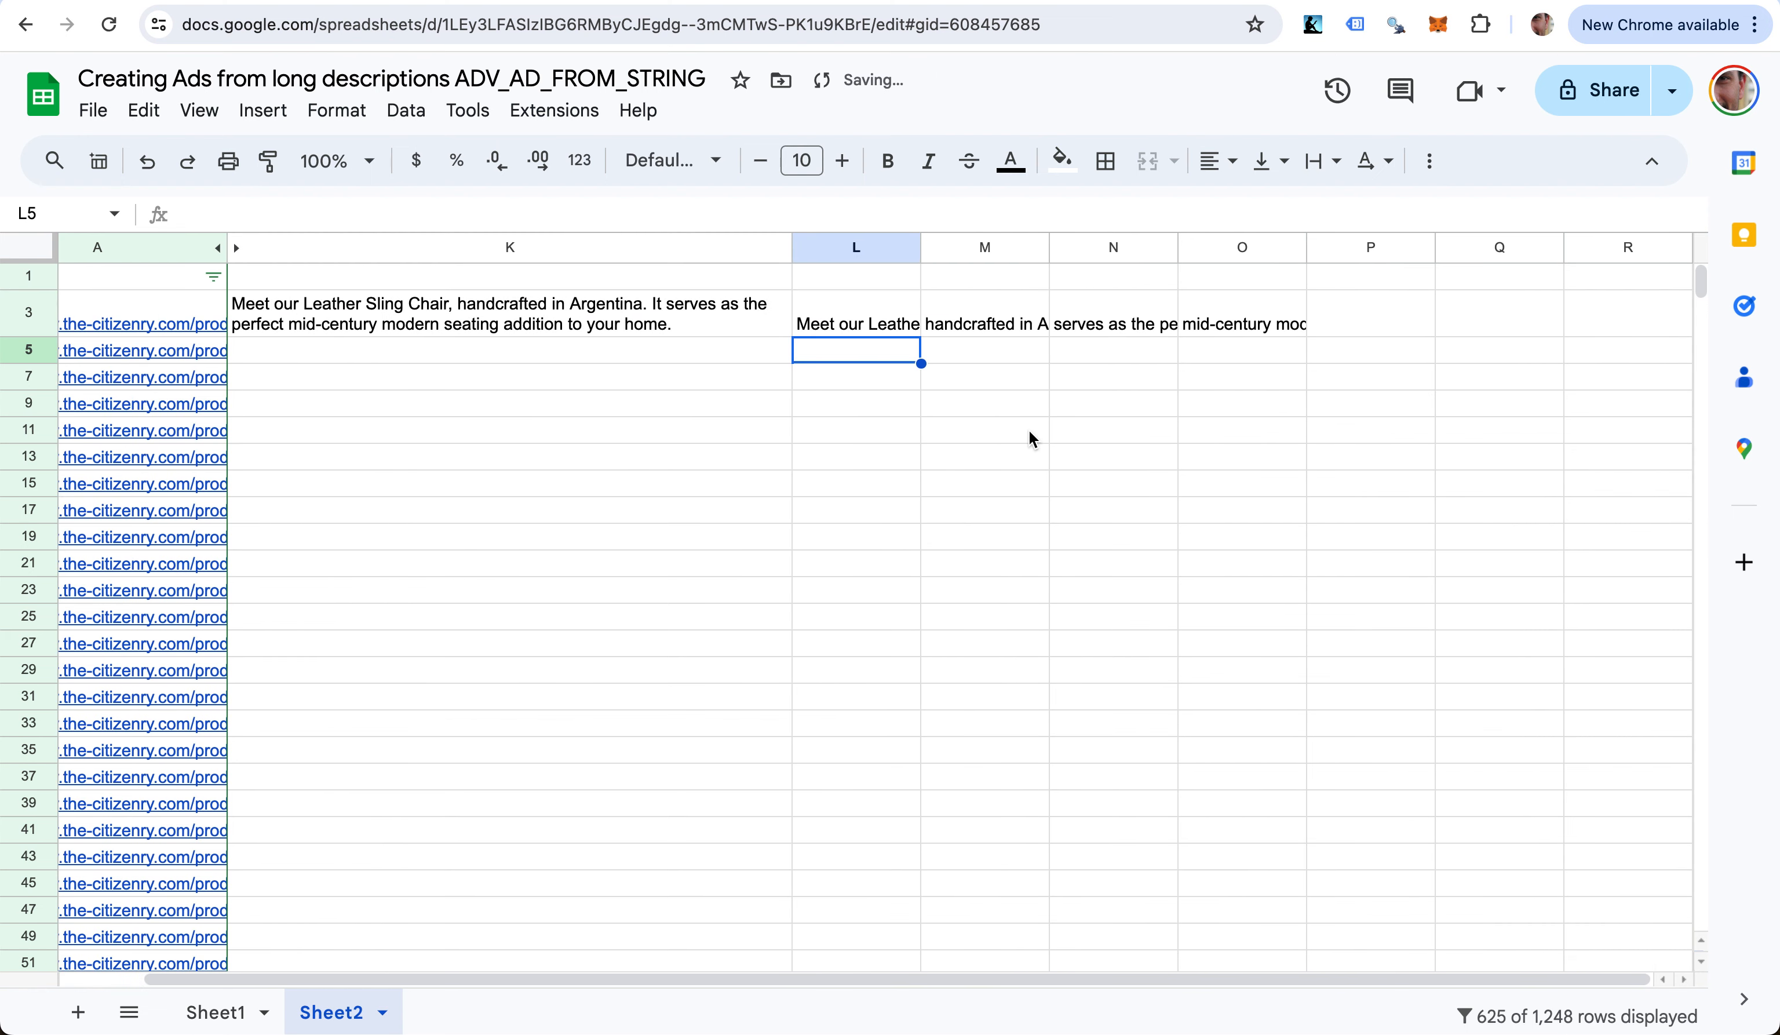
pyautogui.press('Up')
pyautogui.press('Right')
pyautogui.press('Right')
pyautogui.press('Right')
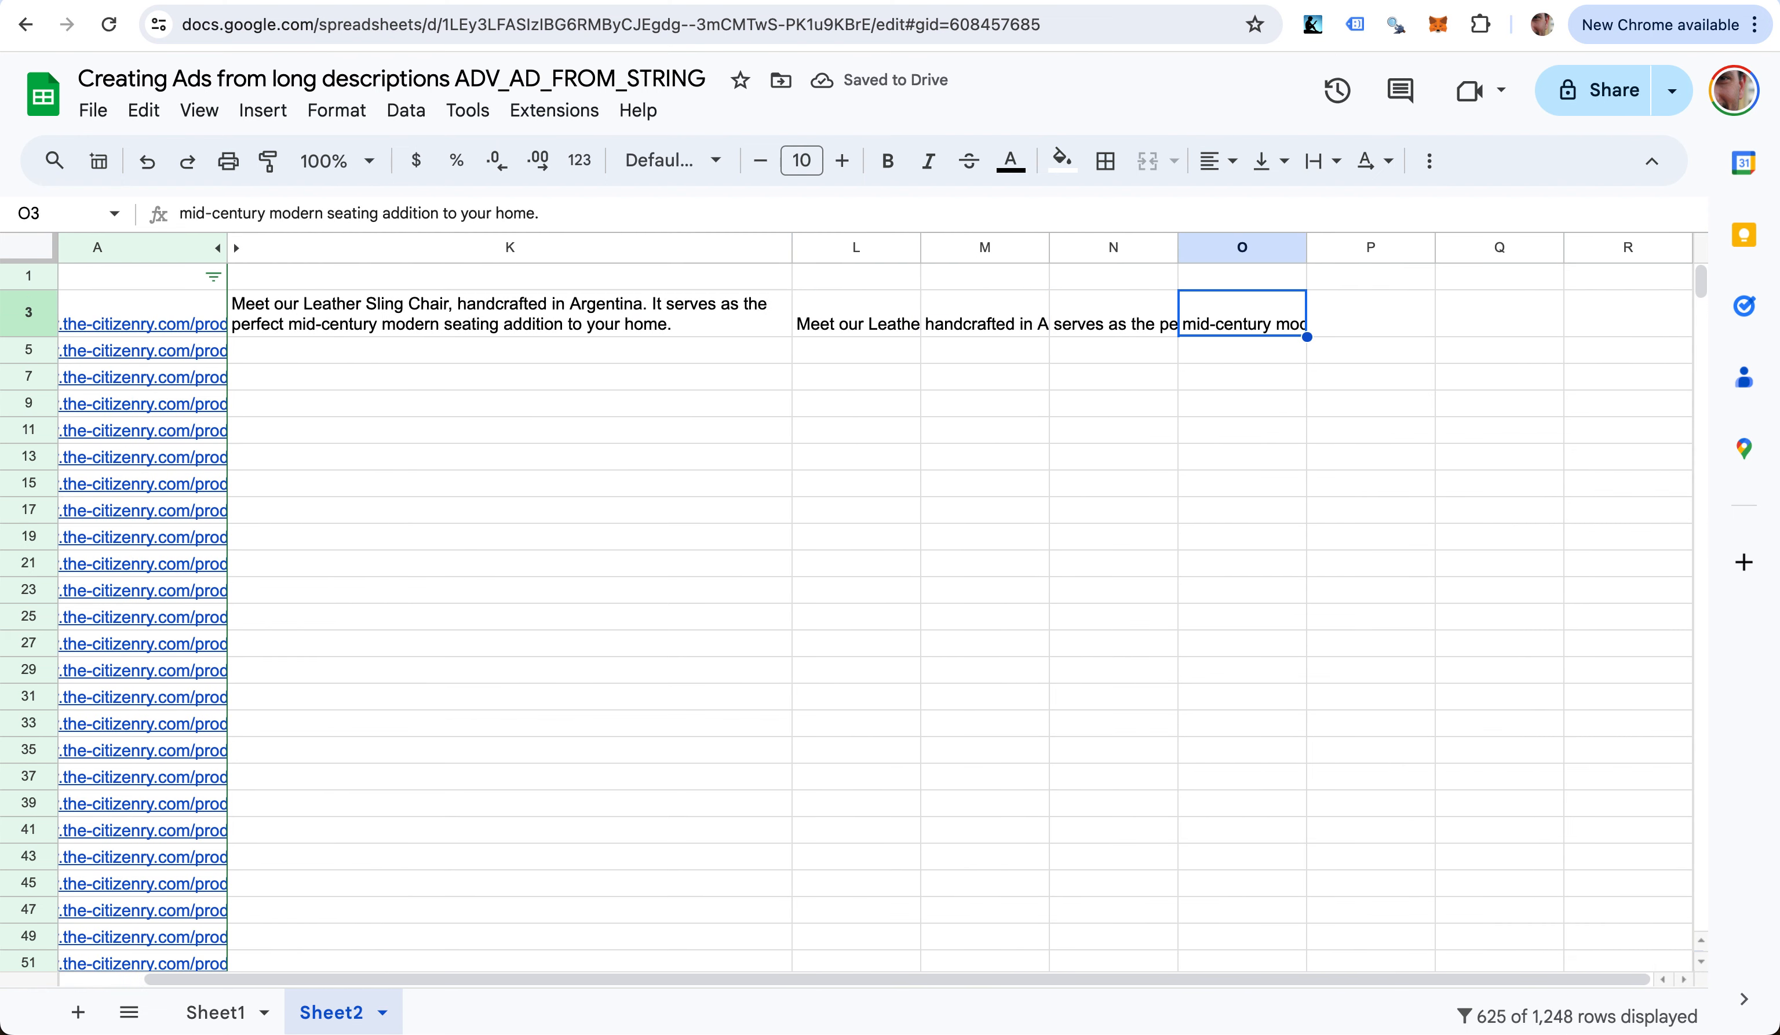
pyautogui.press('Left')
pyautogui.press('Left')
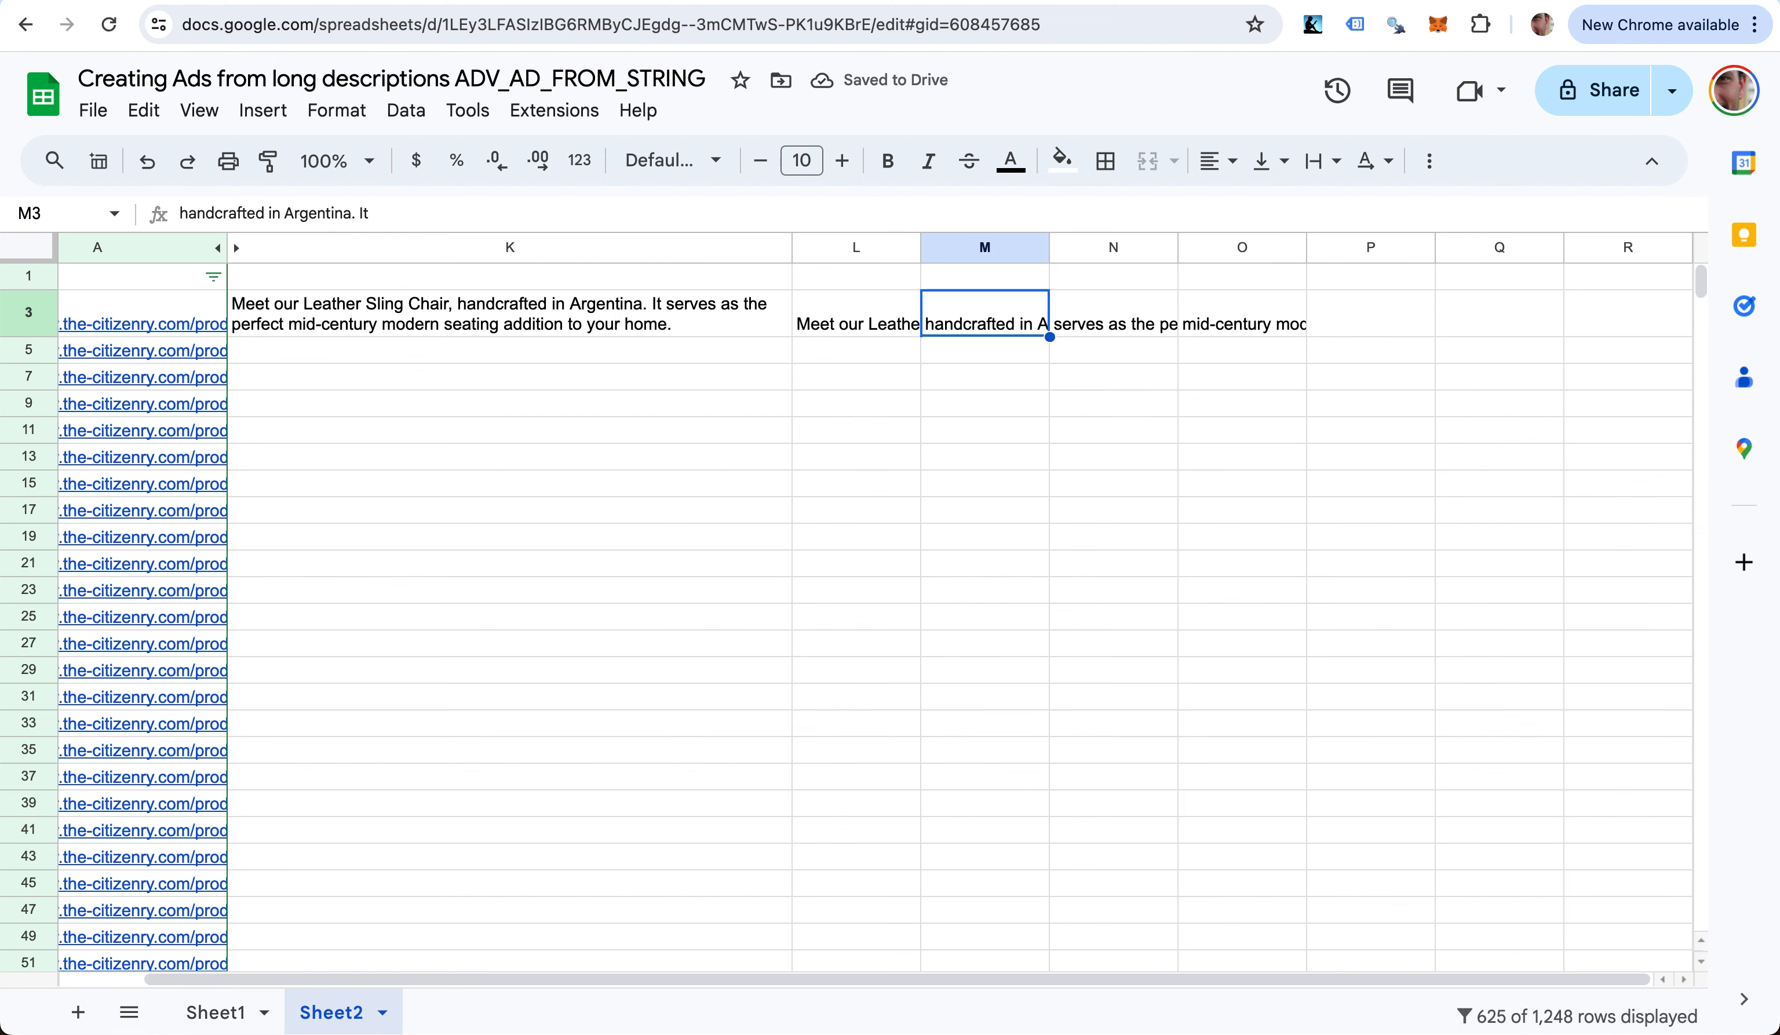
pyautogui.press('Left')
pyautogui.press('Left')
pyautogui.press('Left')
pyautogui.press('Right')
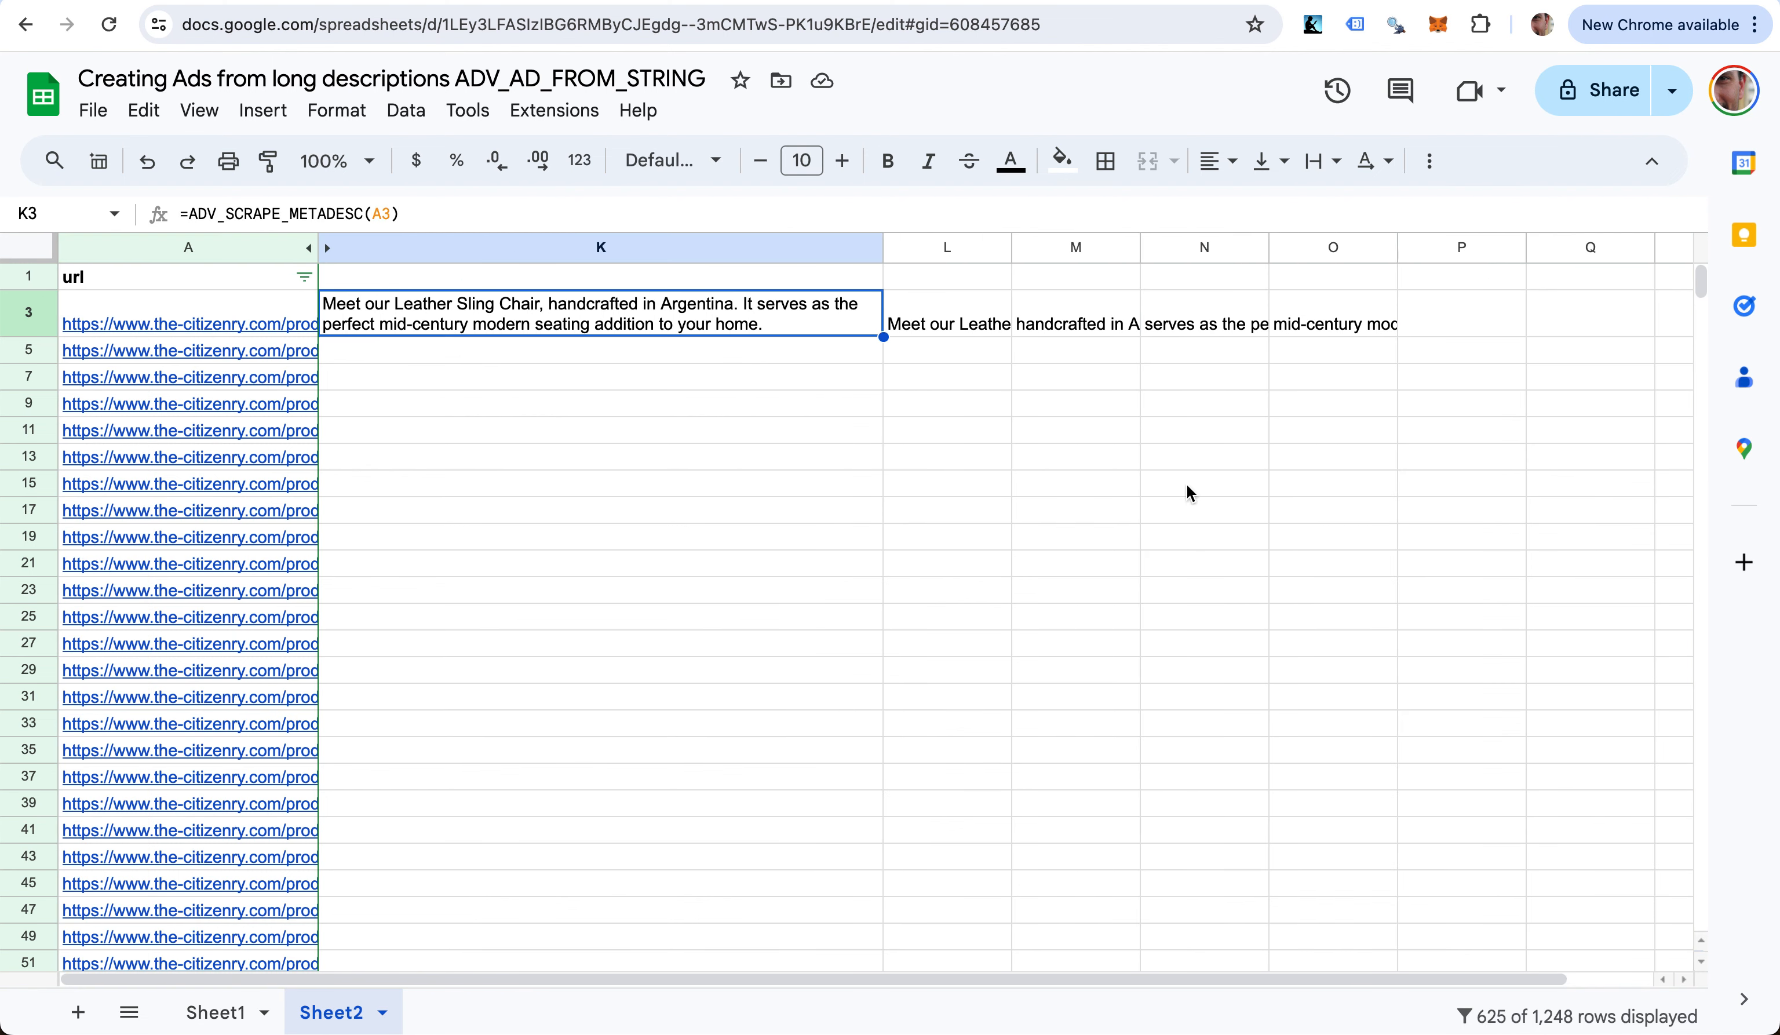
# - Fill the K3 meta description and L3 ad-splitting formulas down to row 19
pyautogui.moveTo(881, 337); pyautogui.dragTo(864, 558)
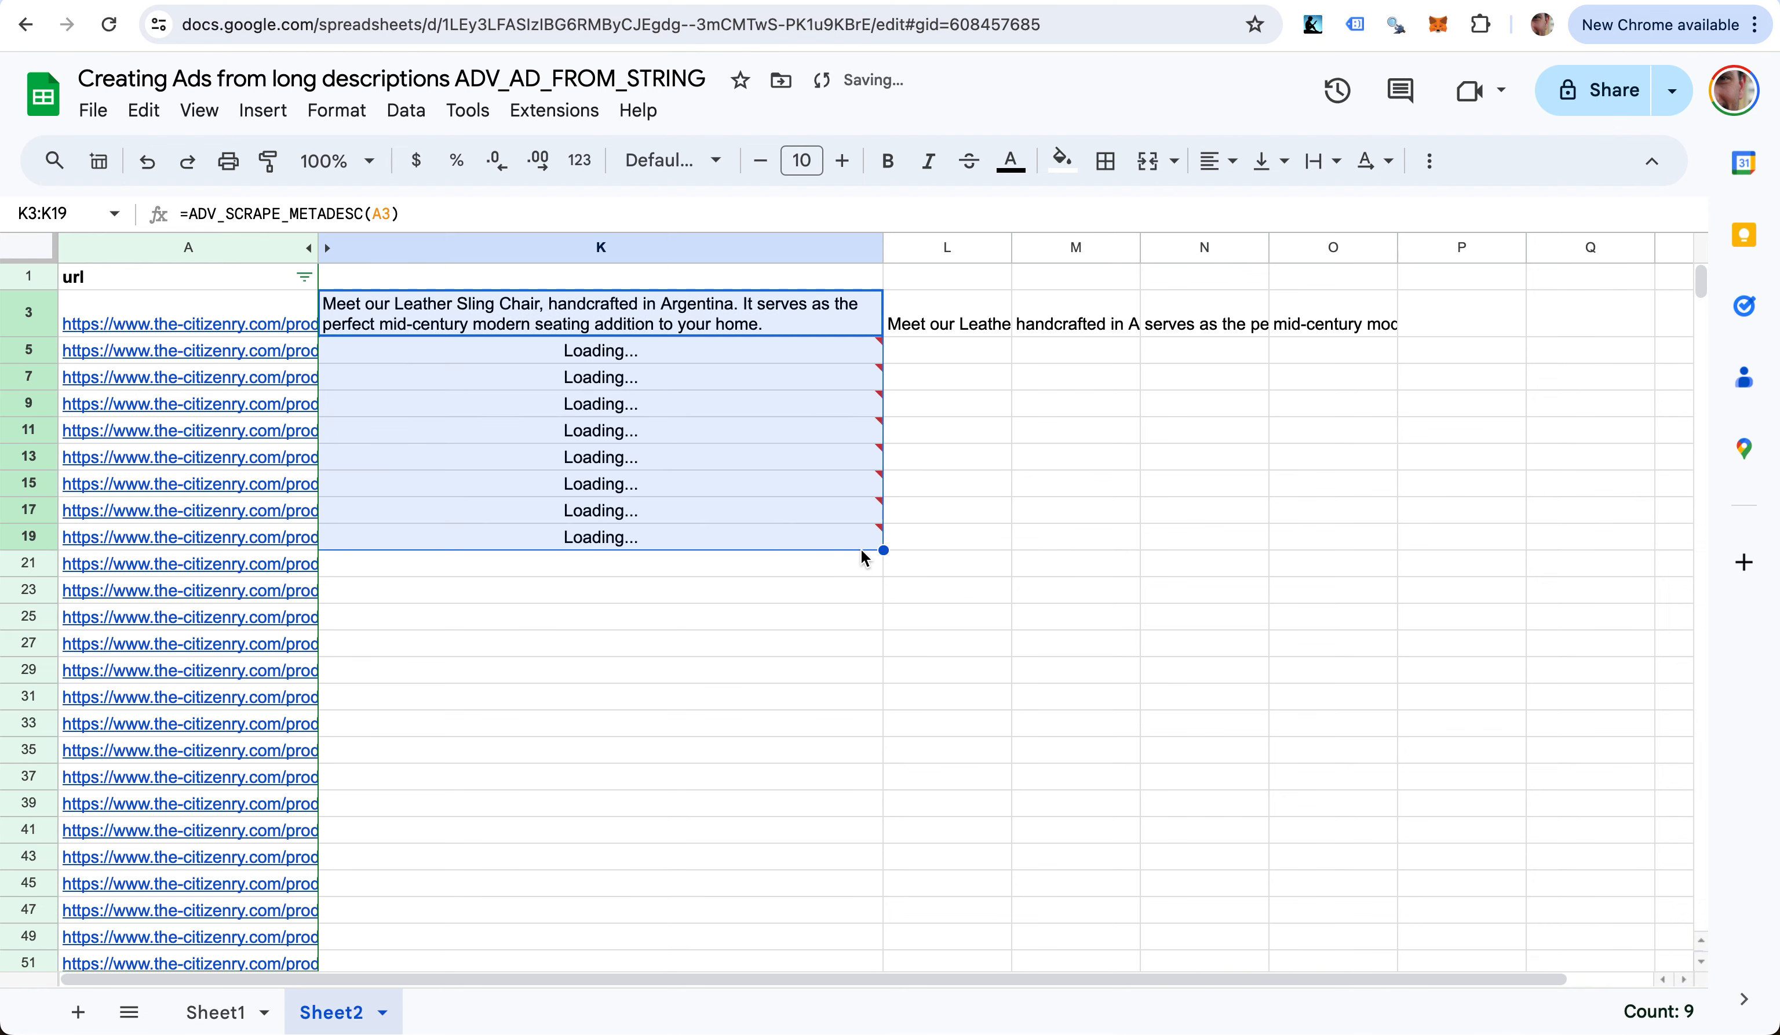
pyautogui.click(962, 324)
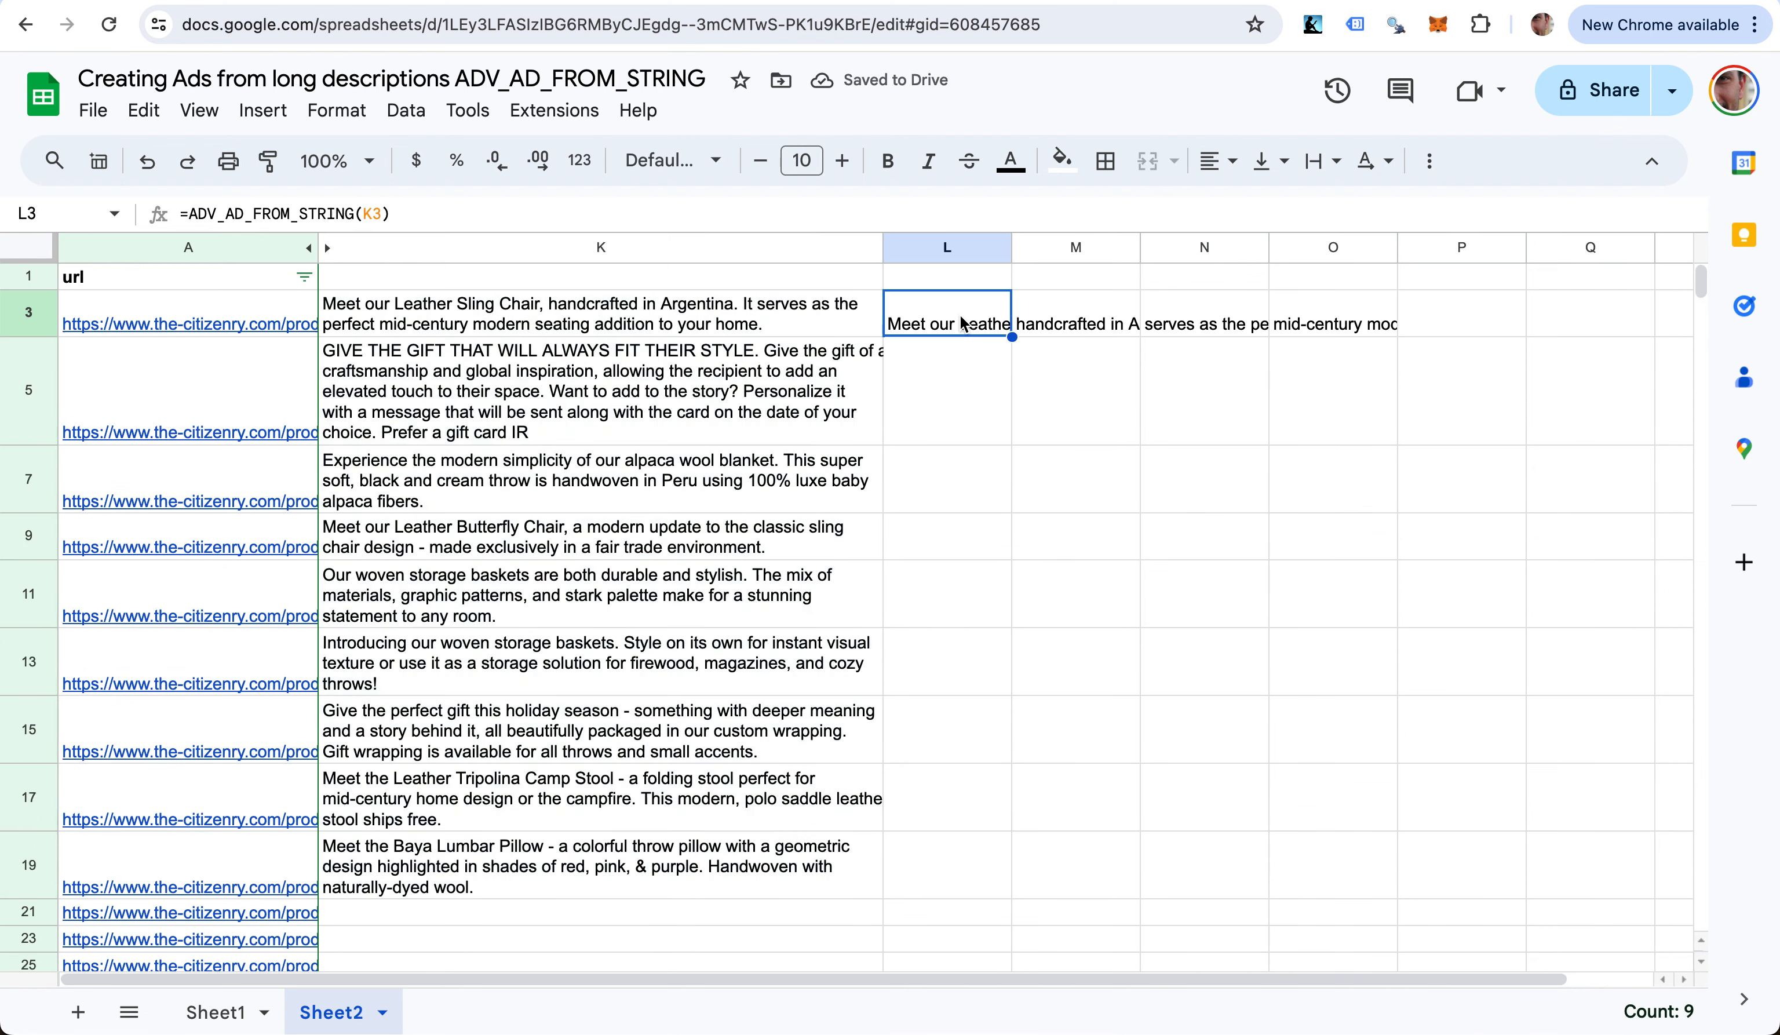
pyautogui.moveTo(1012, 337); pyautogui.dragTo(990, 884)
# - Review the split pieces in rows 5 and 7, then go to L1 in the header row
pyautogui.hscroll(2, 1193, 846)
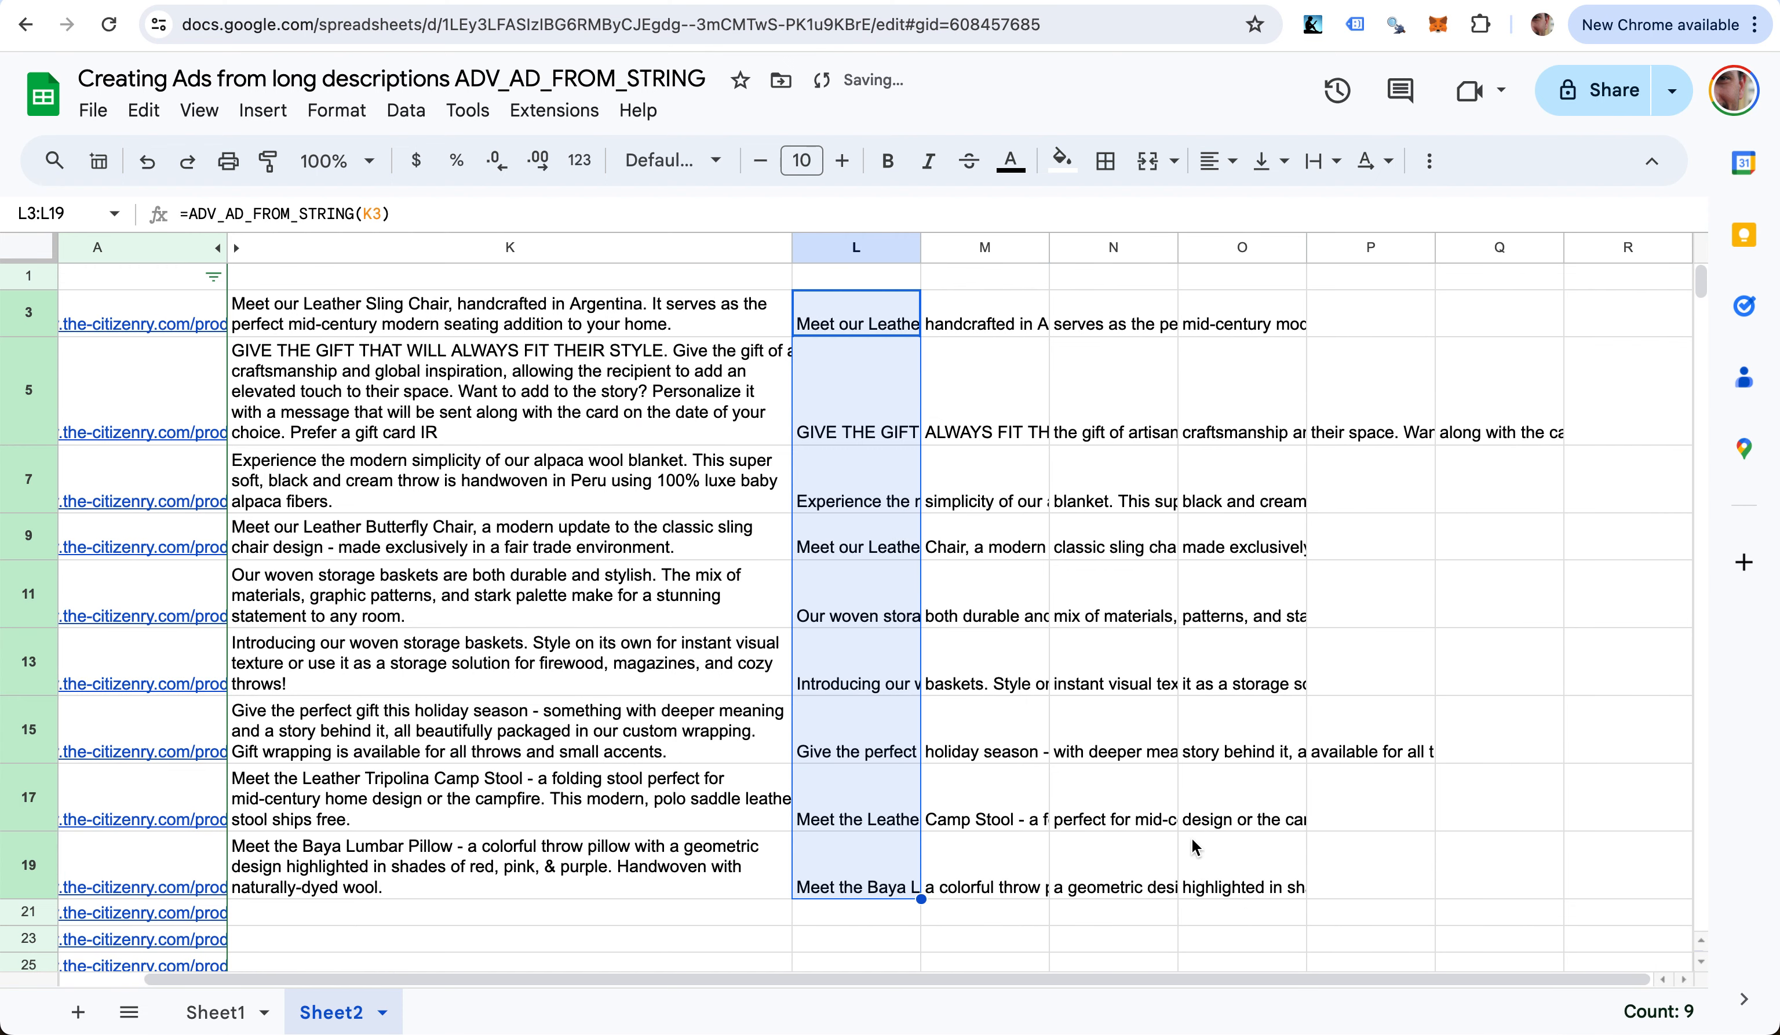
pyautogui.press('Right')
pyautogui.press('Down')
pyautogui.press('Down')
pyautogui.press('Up')
pyautogui.press('Left')
pyautogui.press('Right')
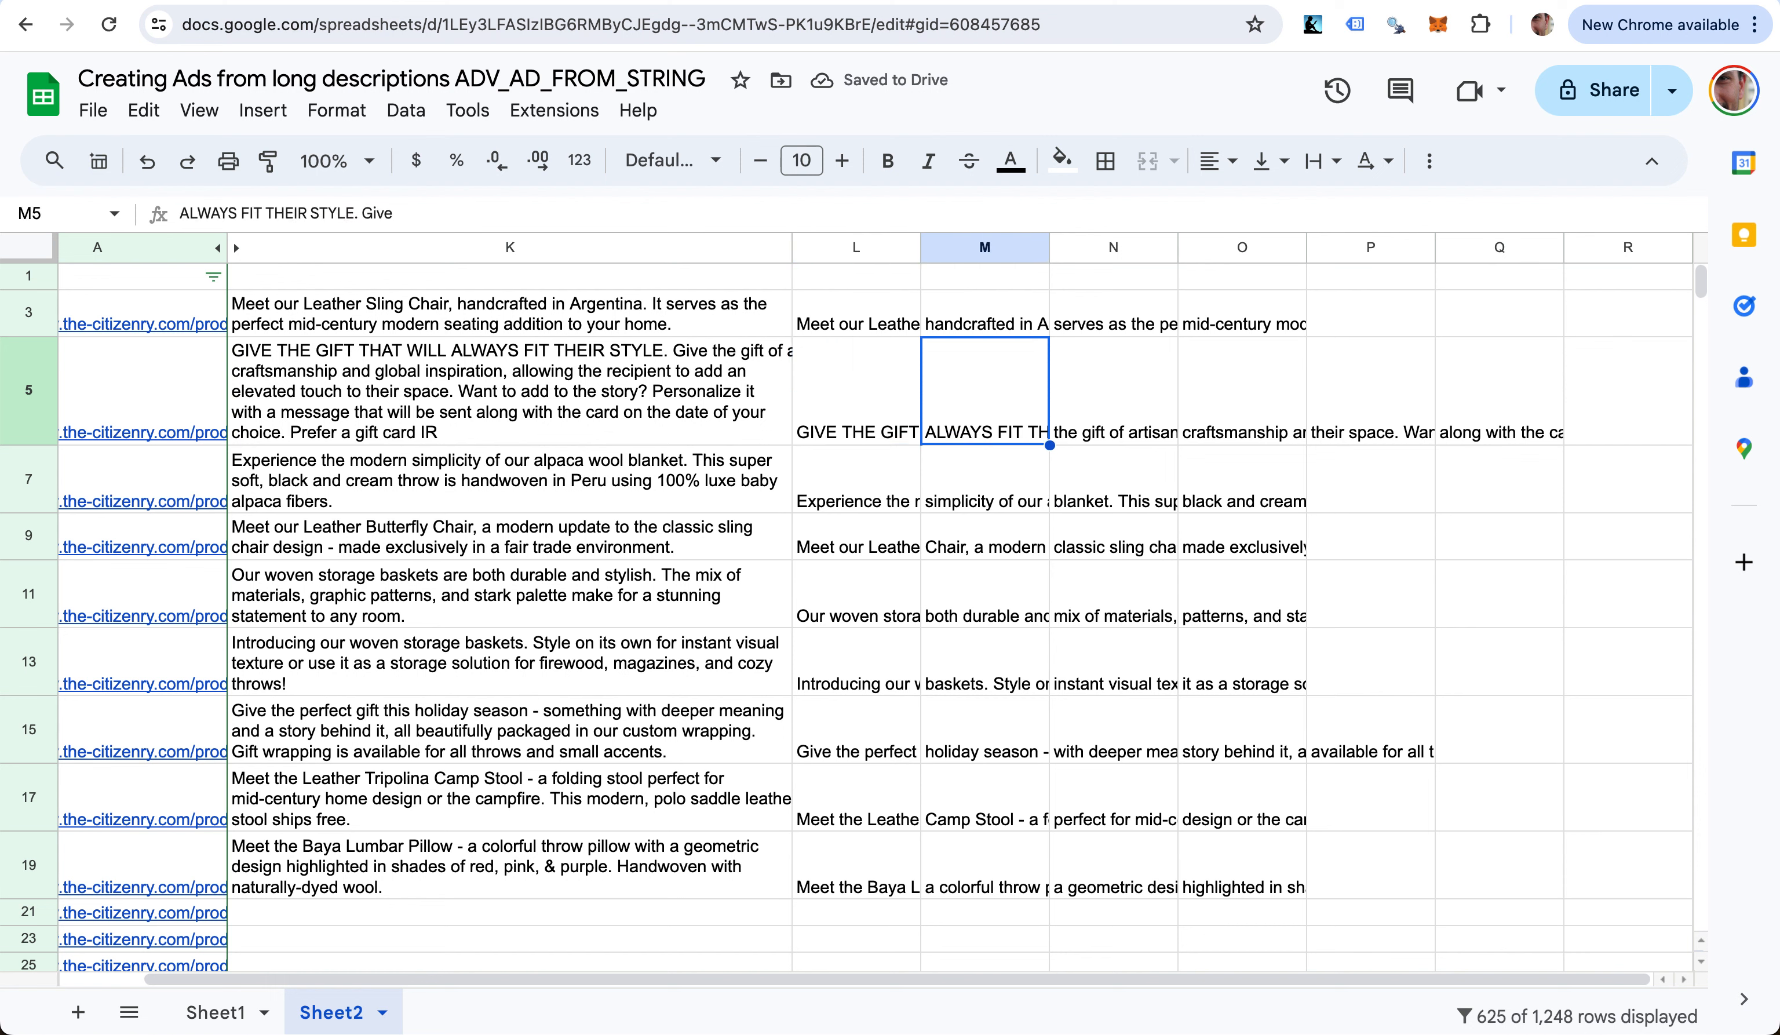
pyautogui.press('Right')
pyautogui.press('Right')
pyautogui.press('Right')
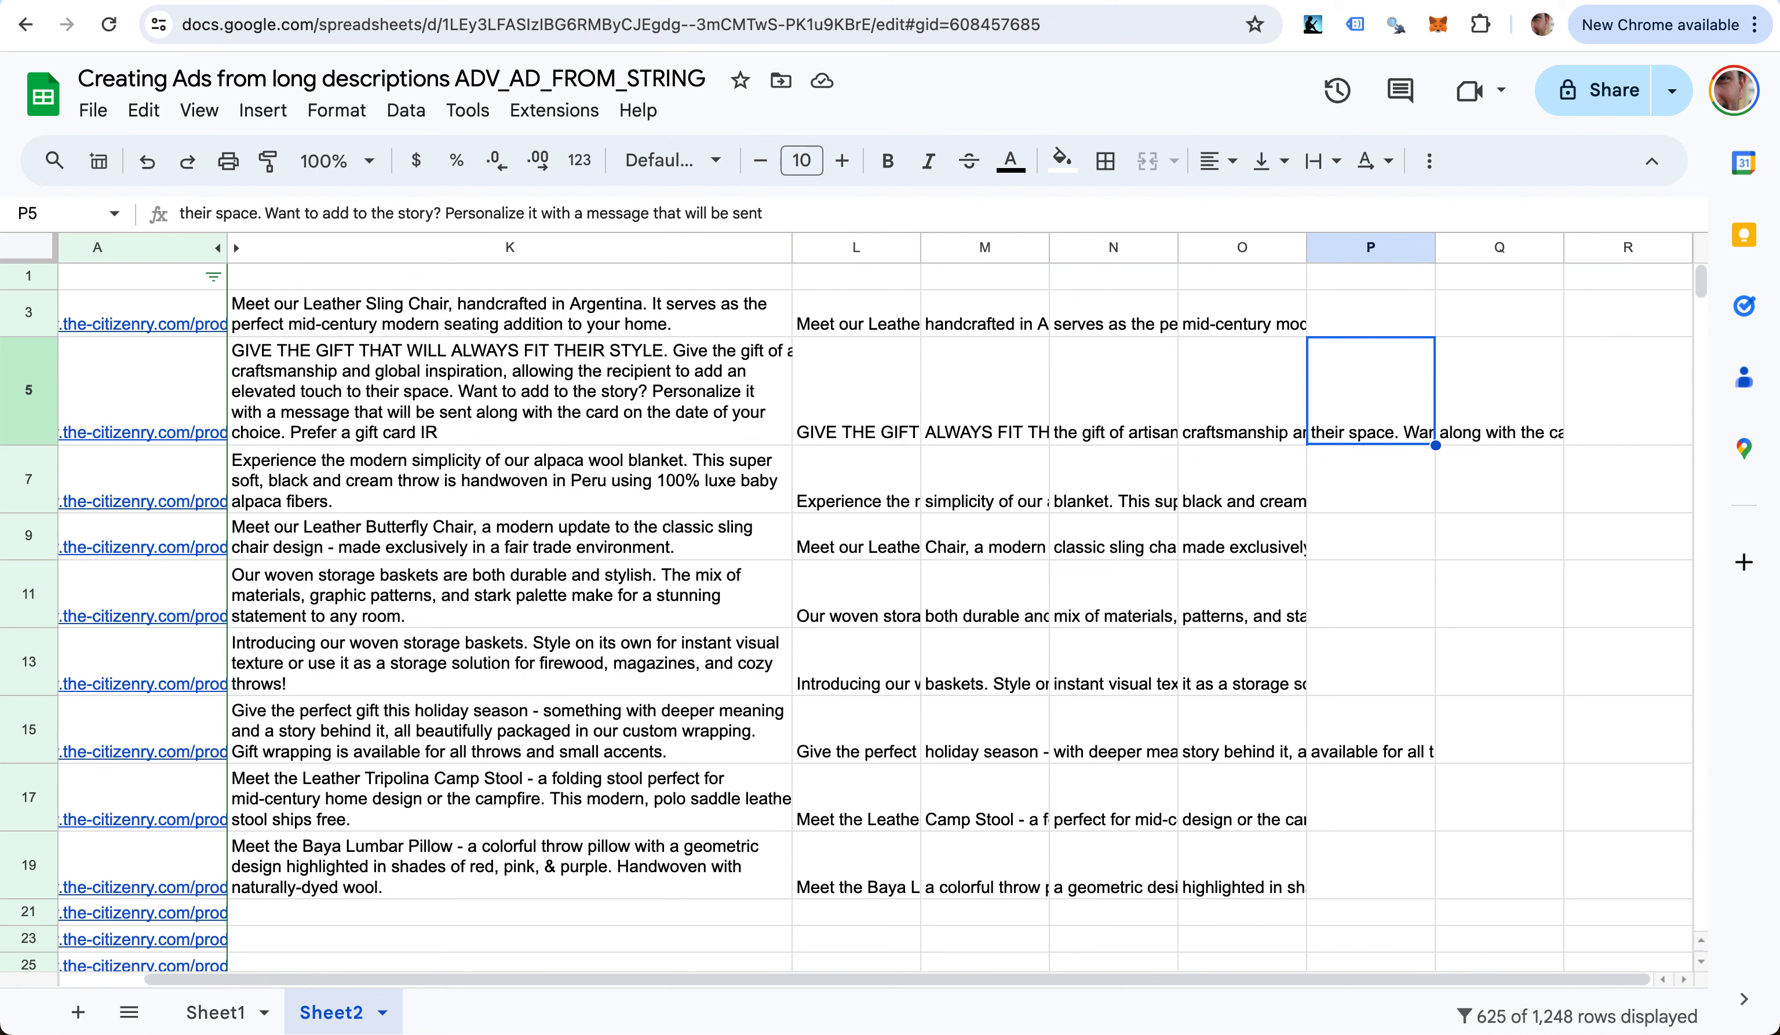
pyautogui.press('Down')
pyautogui.press('Left')
pyautogui.press('Down')
pyautogui.press('Down')
pyautogui.press('Down')
pyautogui.press('Down')
pyautogui.press('Down')
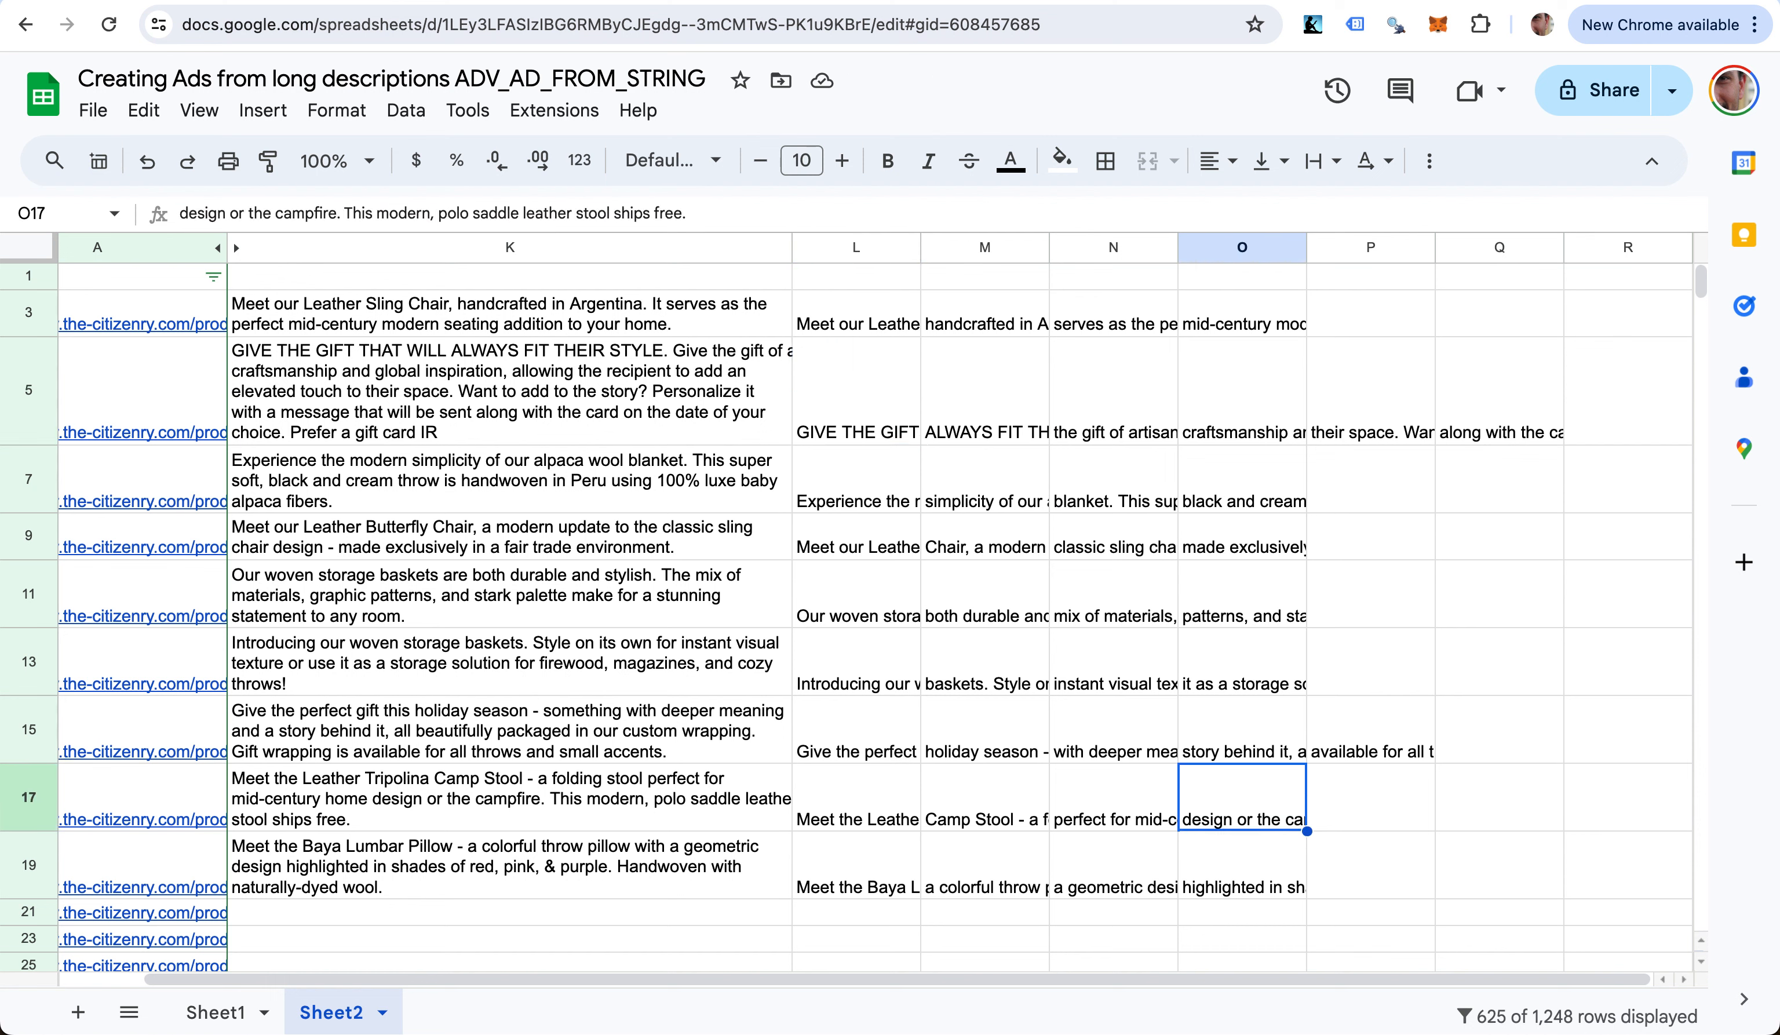
pyautogui.press('Left')
pyautogui.press('Left')
pyautogui.press('Up')
pyautogui.press('super+Up')
pyautogui.press('super+Up')
pyautogui.press('Left')
# - Label L1 as Headline1 and M1 as Headline2
pyautogui.write('Headlin')
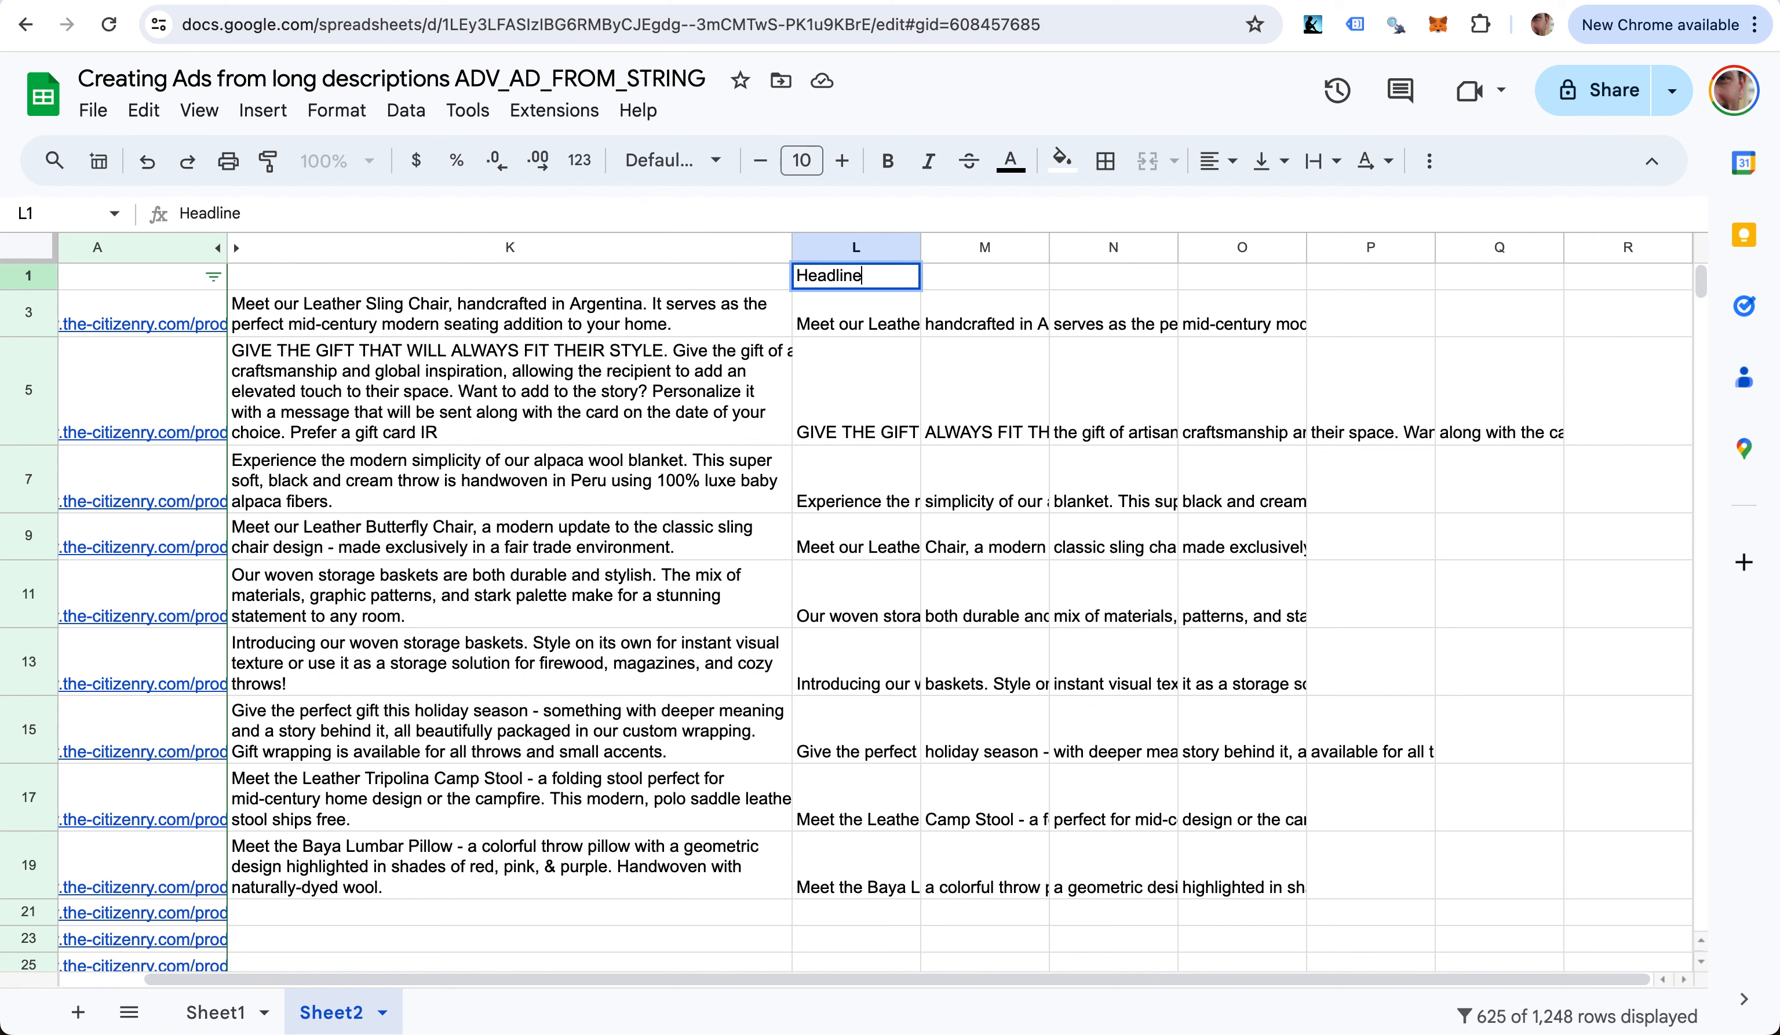
pyautogui.press('Return')
pyautogui.press('Up')
pyautogui.press('super+c')
pyautogui.press('Right')
pyautogui.press('super+v')
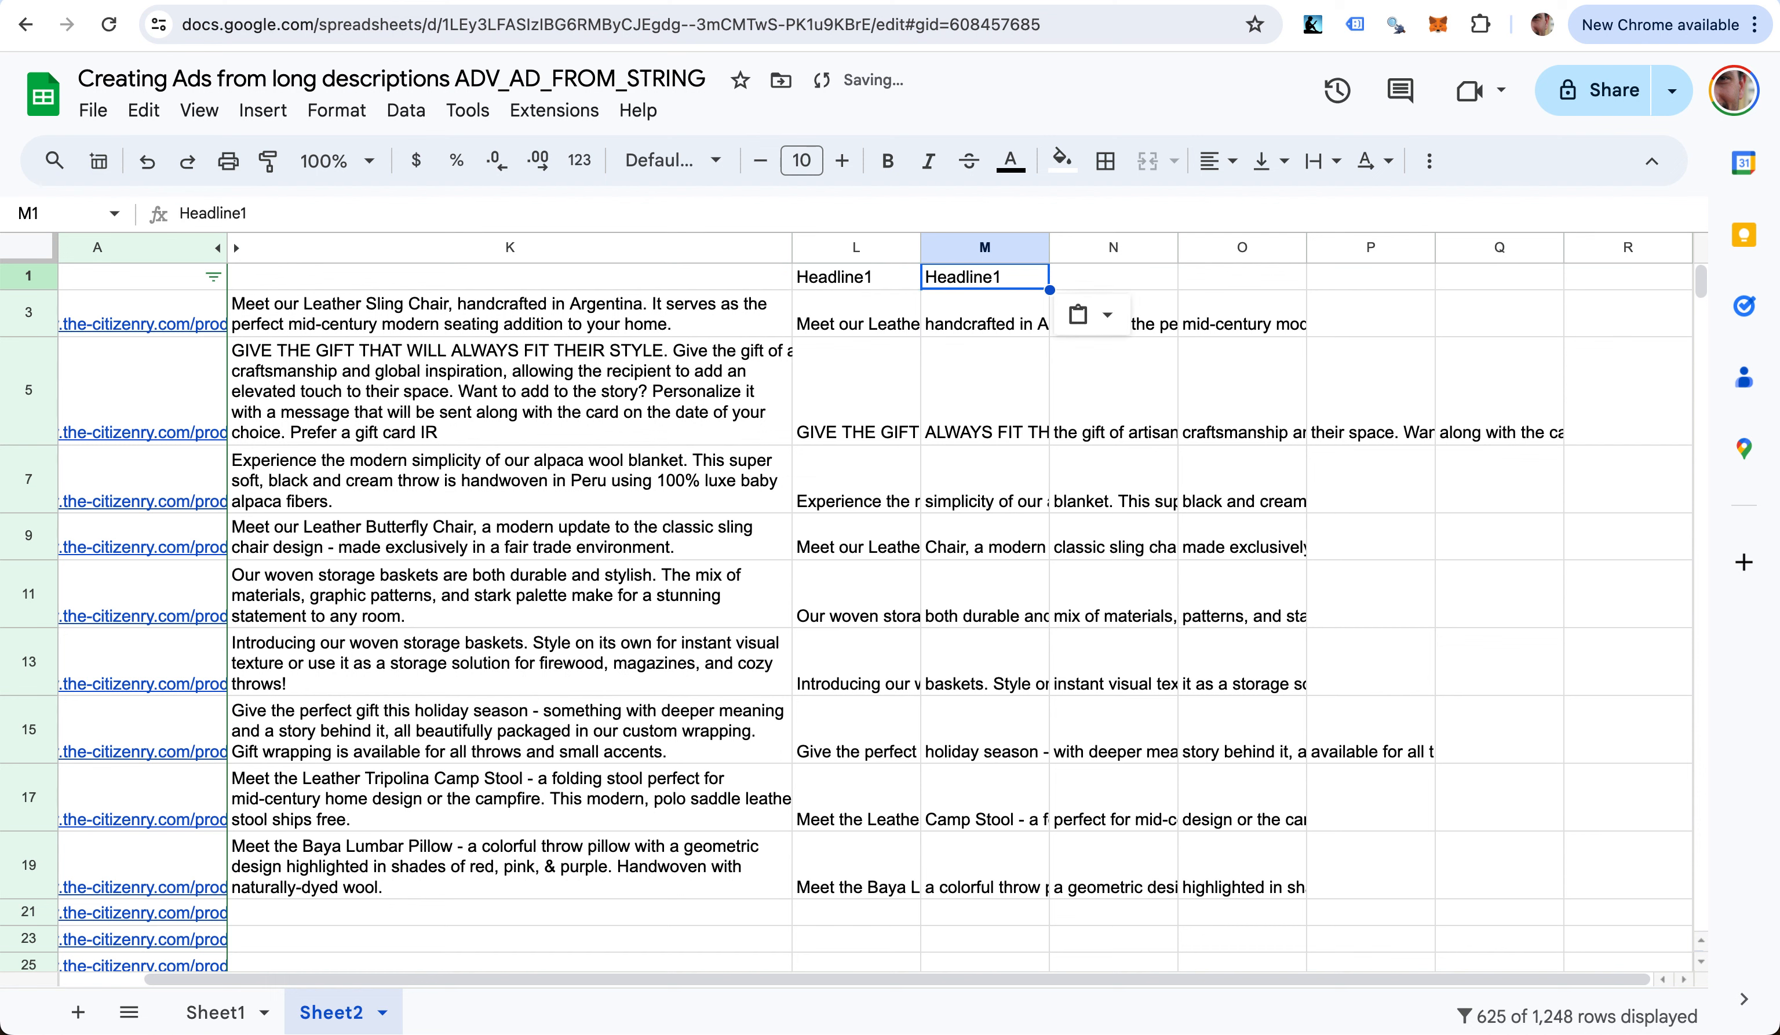
pyautogui.press('Return')
pyautogui.press('BackSpace')
pyautogui.write('2')
pyautogui.press('Return')
pyautogui.press('Right')
pyautogui.press('Up')
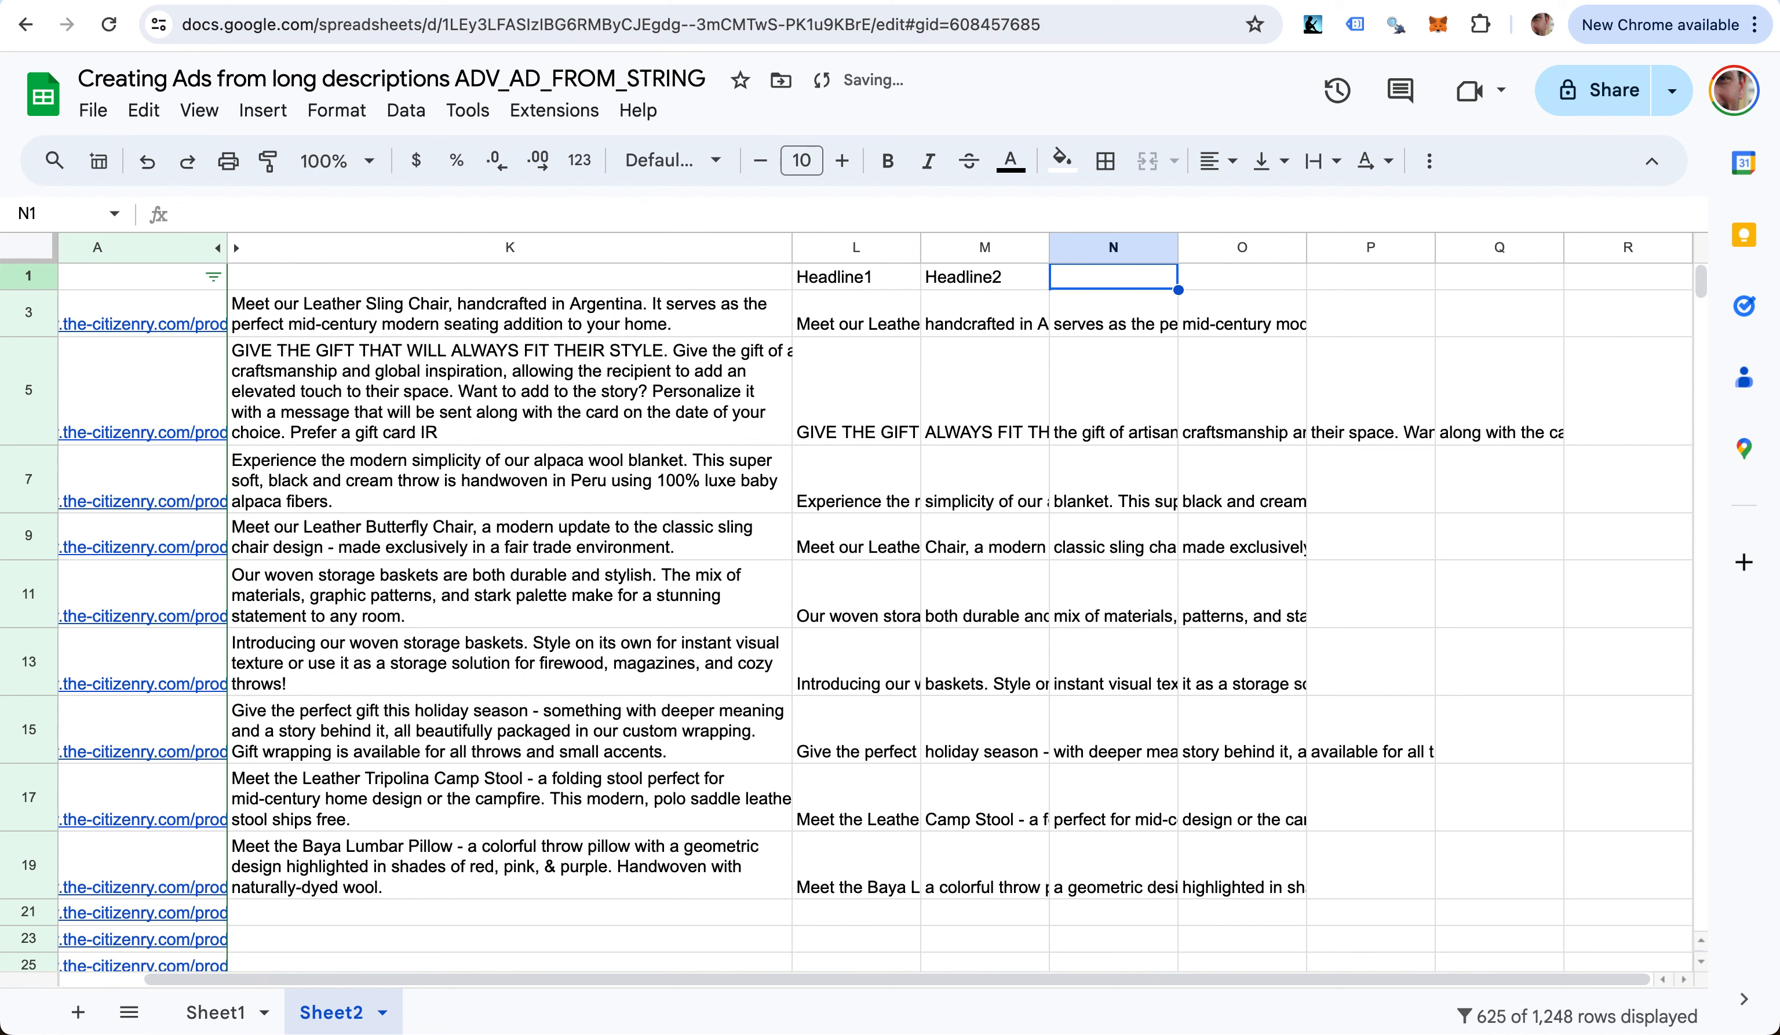
# - Label N1 as Headline3
pyautogui.press('super+v')
pyautogui.press('Return')
pyautogui.press('BackSpace')
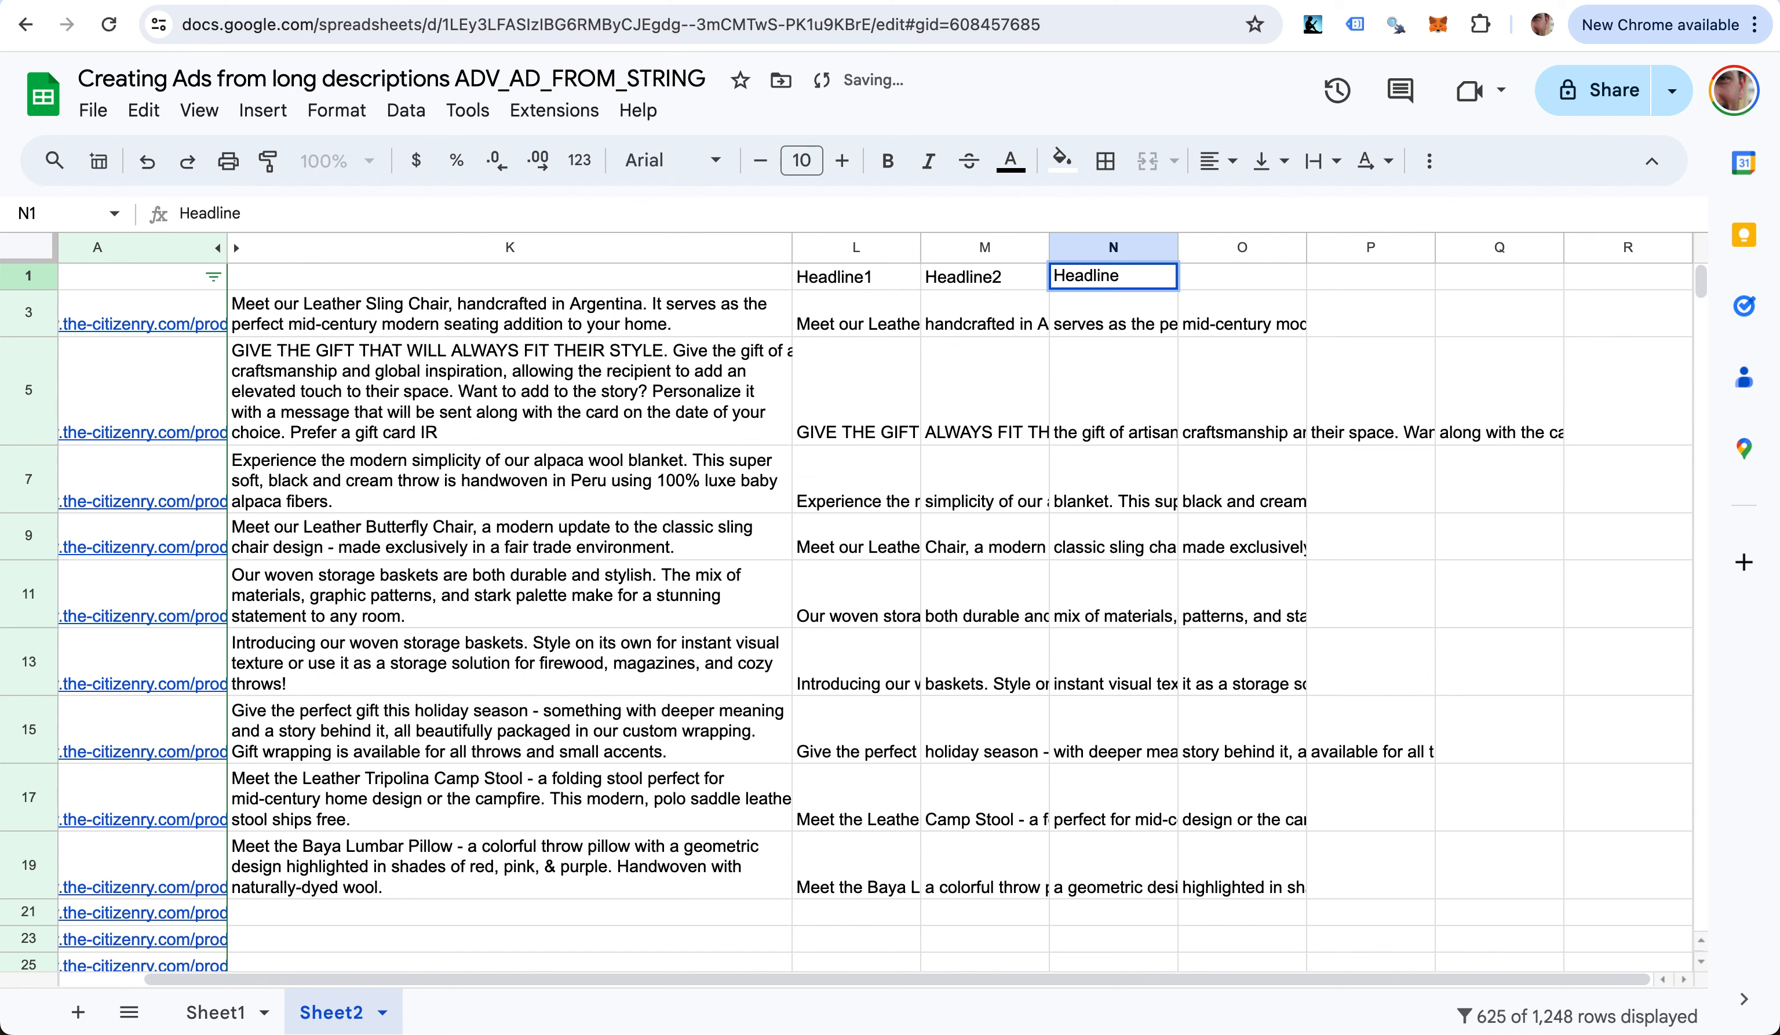
pyautogui.write('3')
pyautogui.press('Return')
pyautogui.press('Right')
pyautogui.press('Up')
# - Label O1 as Description1 and P1 as Description2
pyautogui.write('Desc')
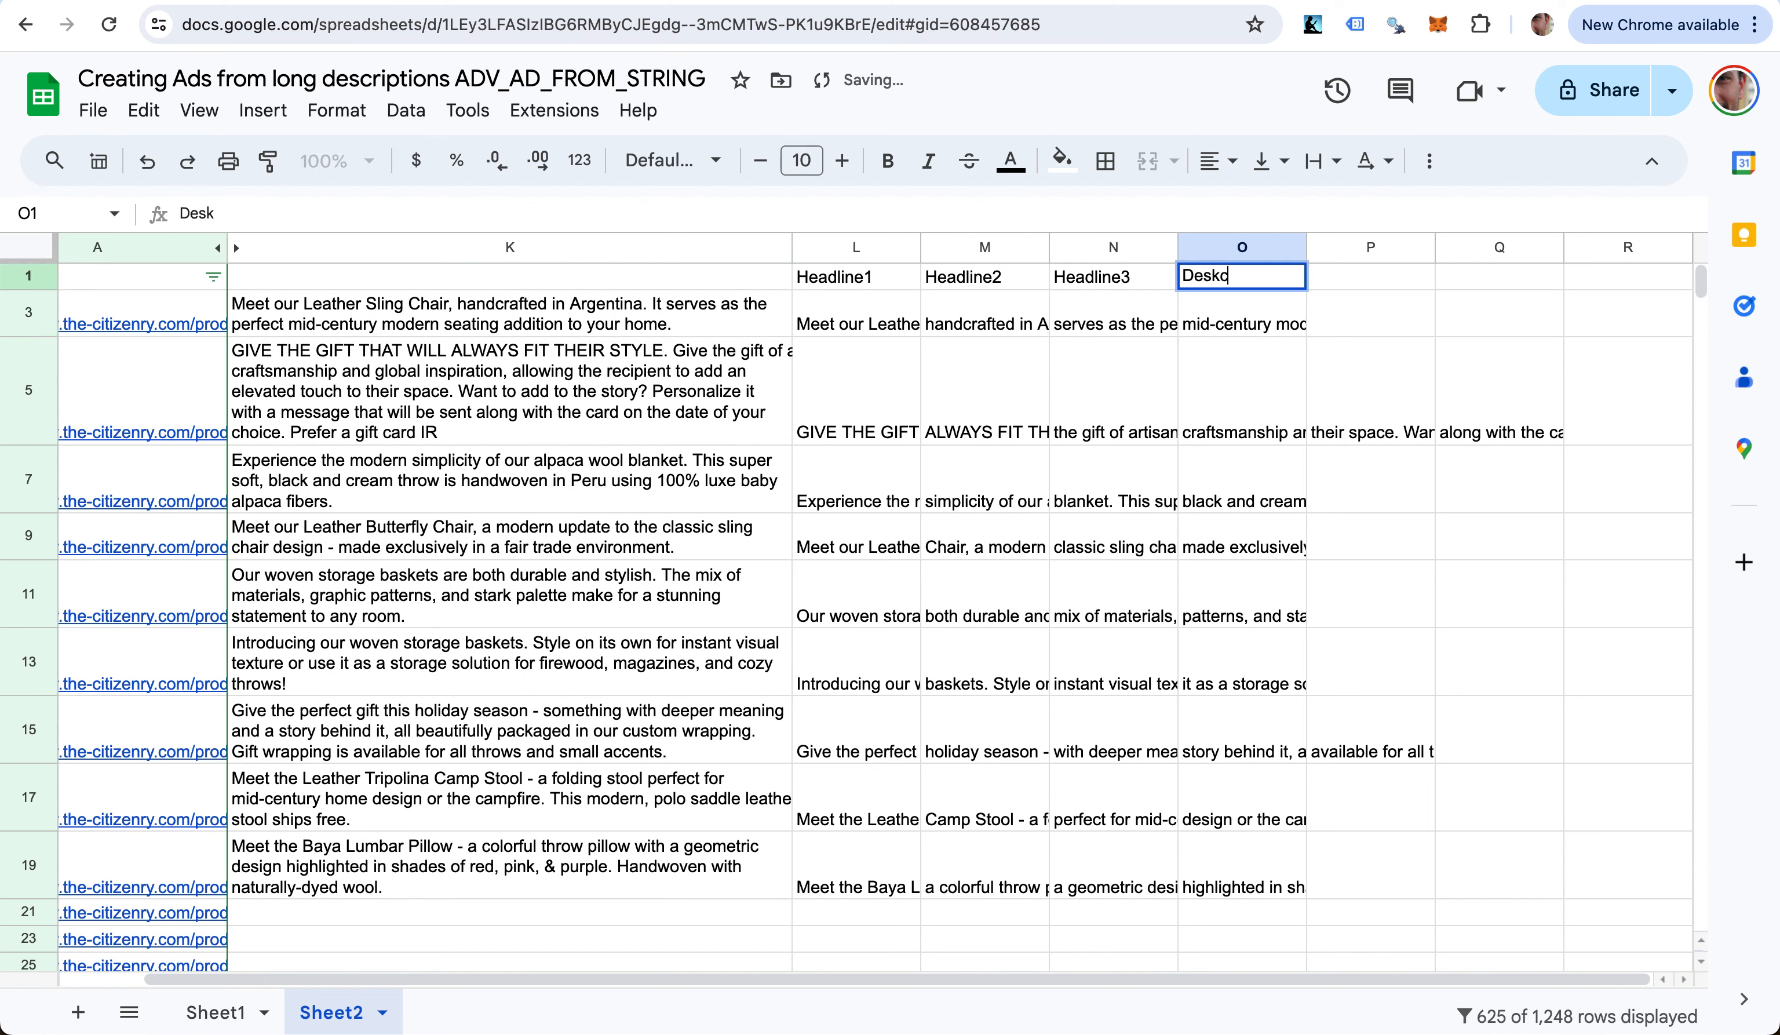
pyautogui.write('ription2')
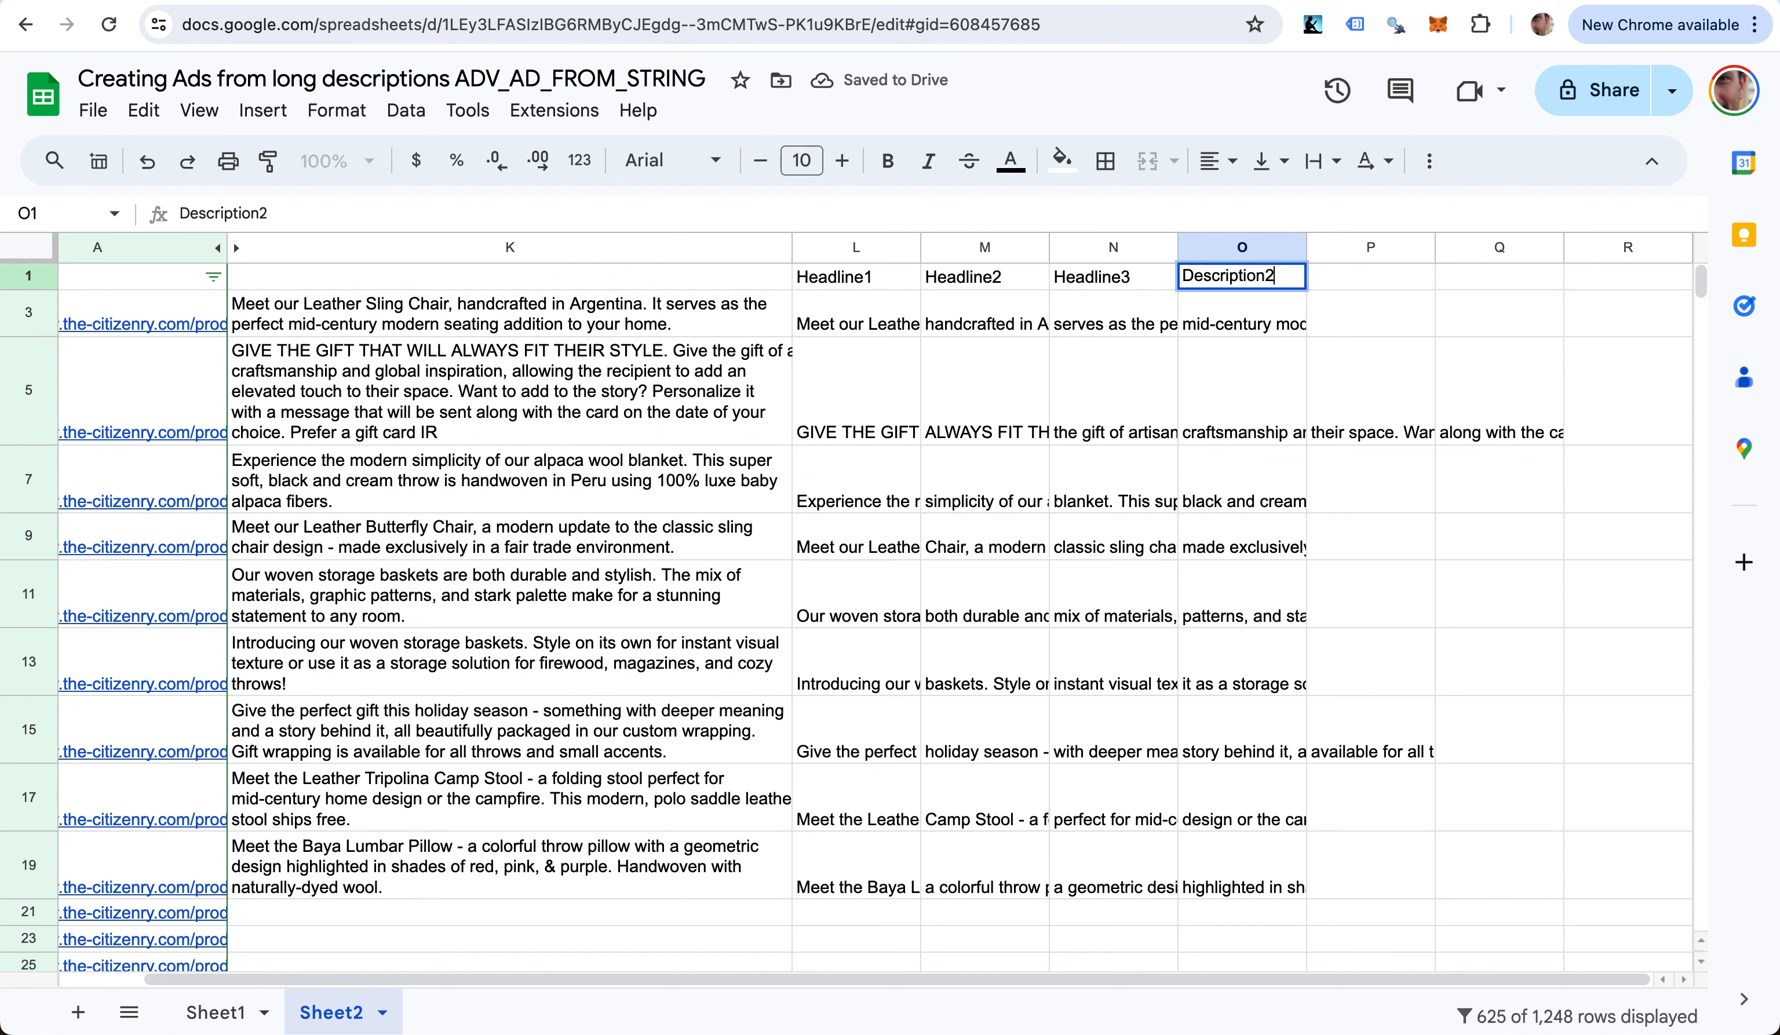
pyautogui.press('BackSpace')
pyautogui.write('1')
pyautogui.press('Return')
pyautogui.press('Up')
pyautogui.press('super+c')
pyautogui.press('Right')
pyautogui.press('super+v')
pyautogui.press('Return')
pyautogui.write('2')
pyautogui.press('Return')
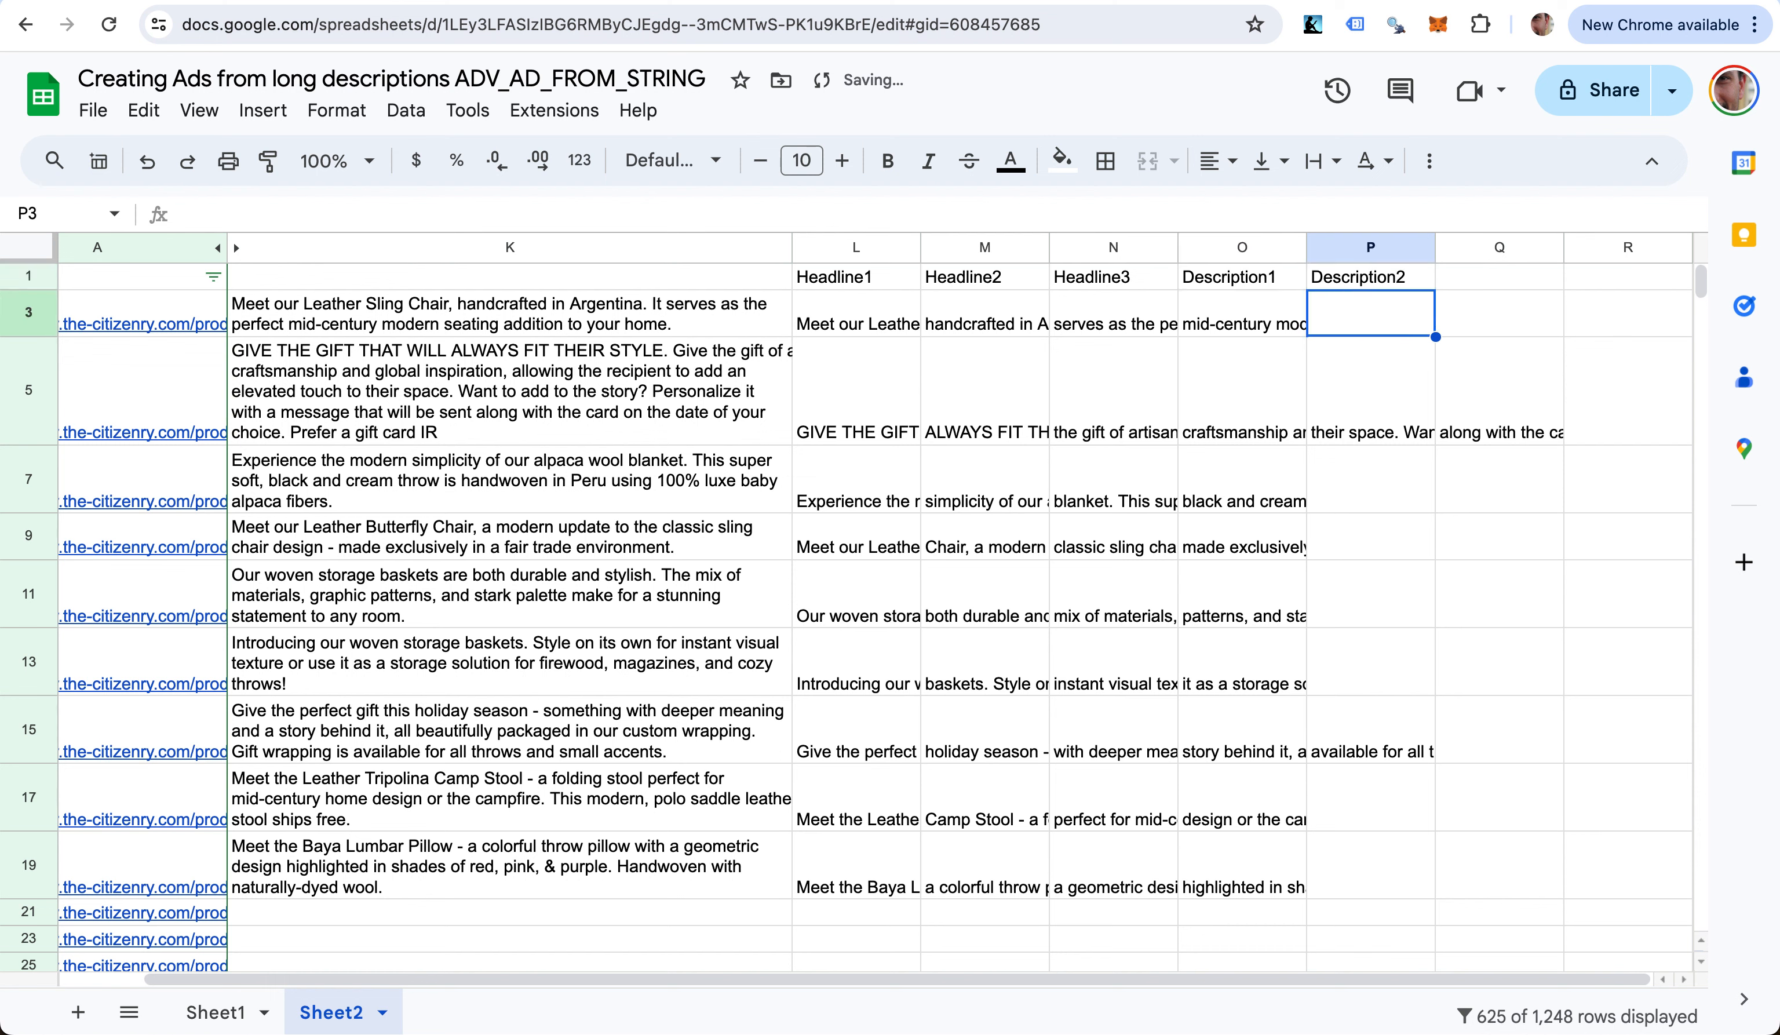
# - Compare the ad pieces in P5 and Q5 to check text spilling past column P
pyautogui.click(1349, 410)
pyautogui.press('Right')
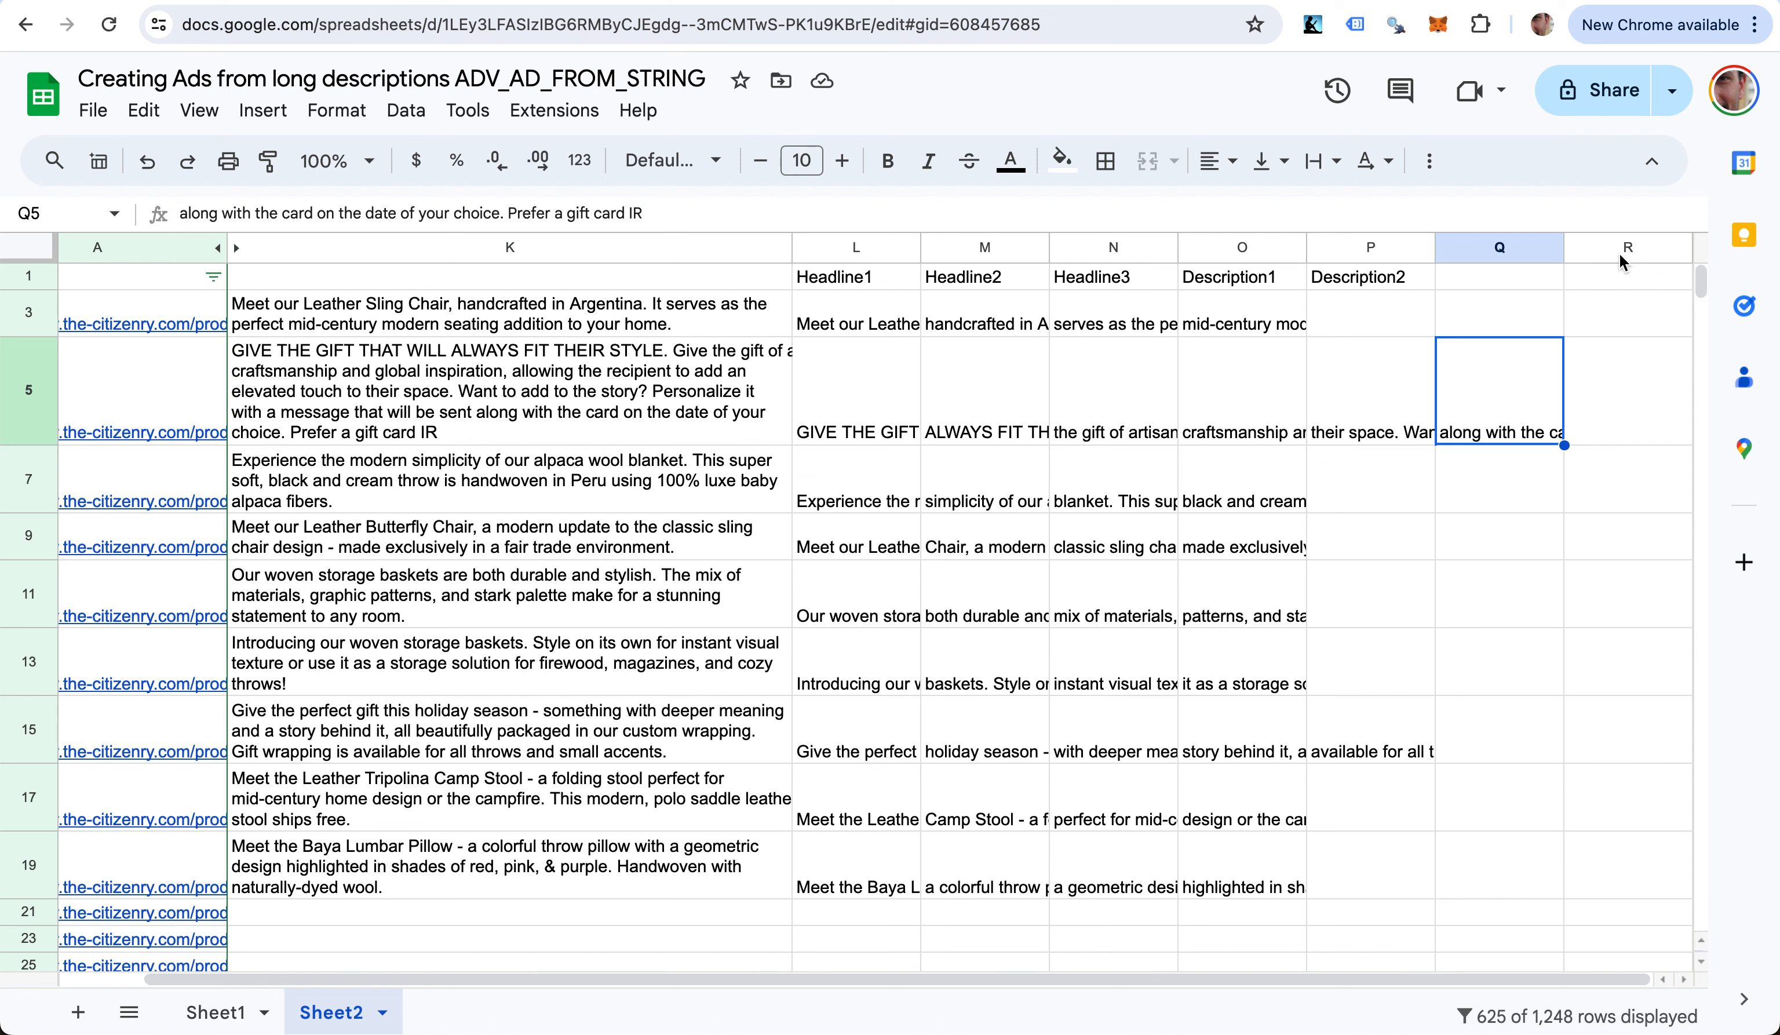
pyautogui.press('Left')
pyautogui.press('Right')
pyautogui.hscroll(-3, 973, 523)
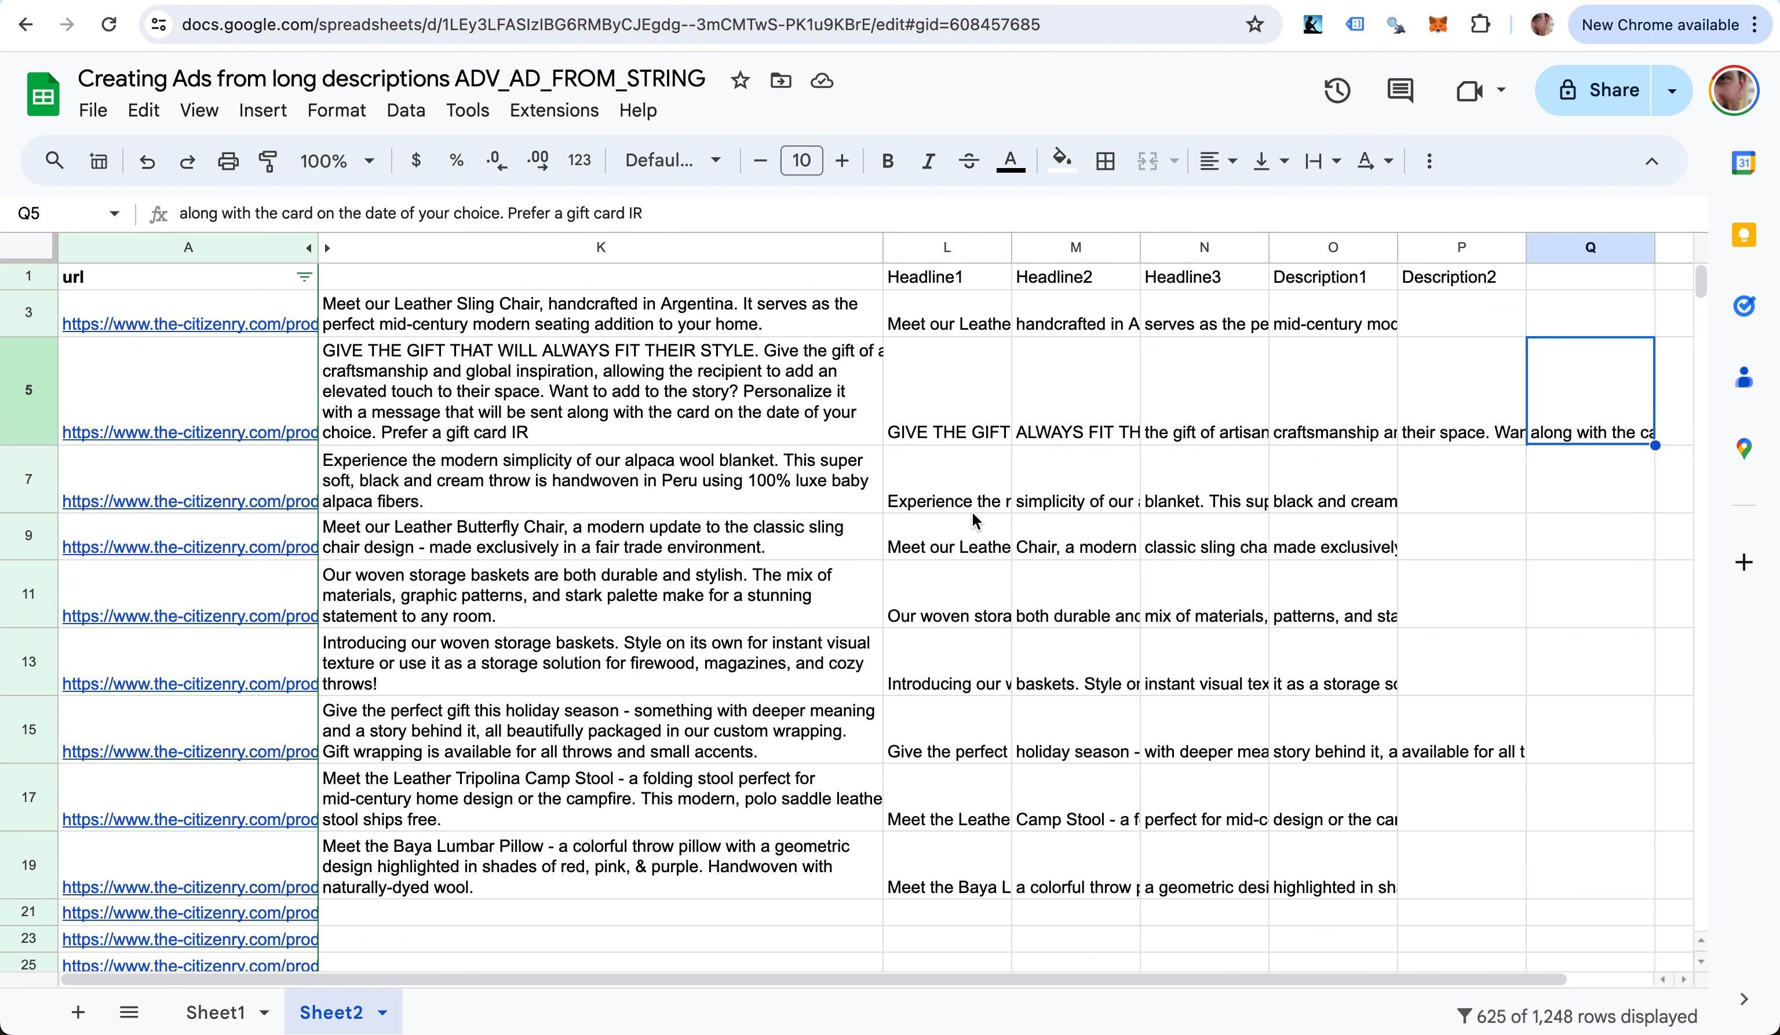
# - Insert an empty column K to the left of the descriptions column
pyautogui.click(381, 254)
pyautogui.rightClick(381, 254)
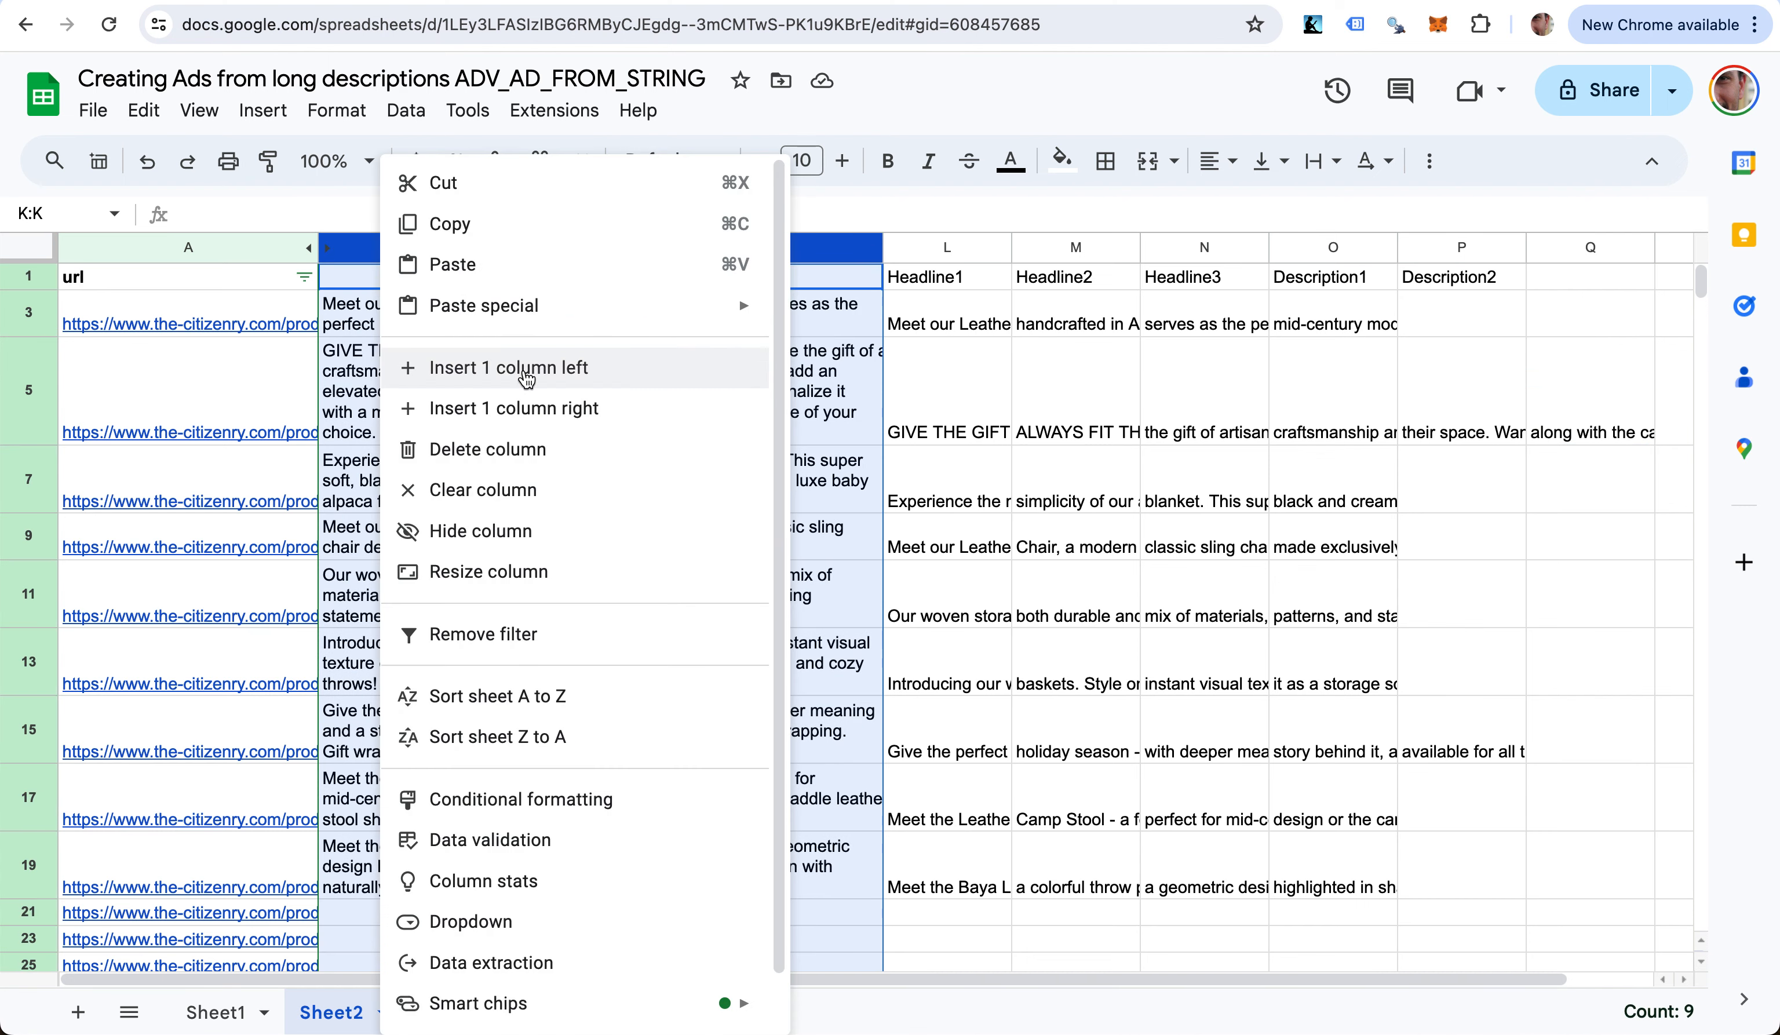
pyautogui.click(526, 369)
# - Enter =ADV_SCRAPE_H1(A3) in K3, returning Palermo Tripolina Chair
pyautogui.press('Down')
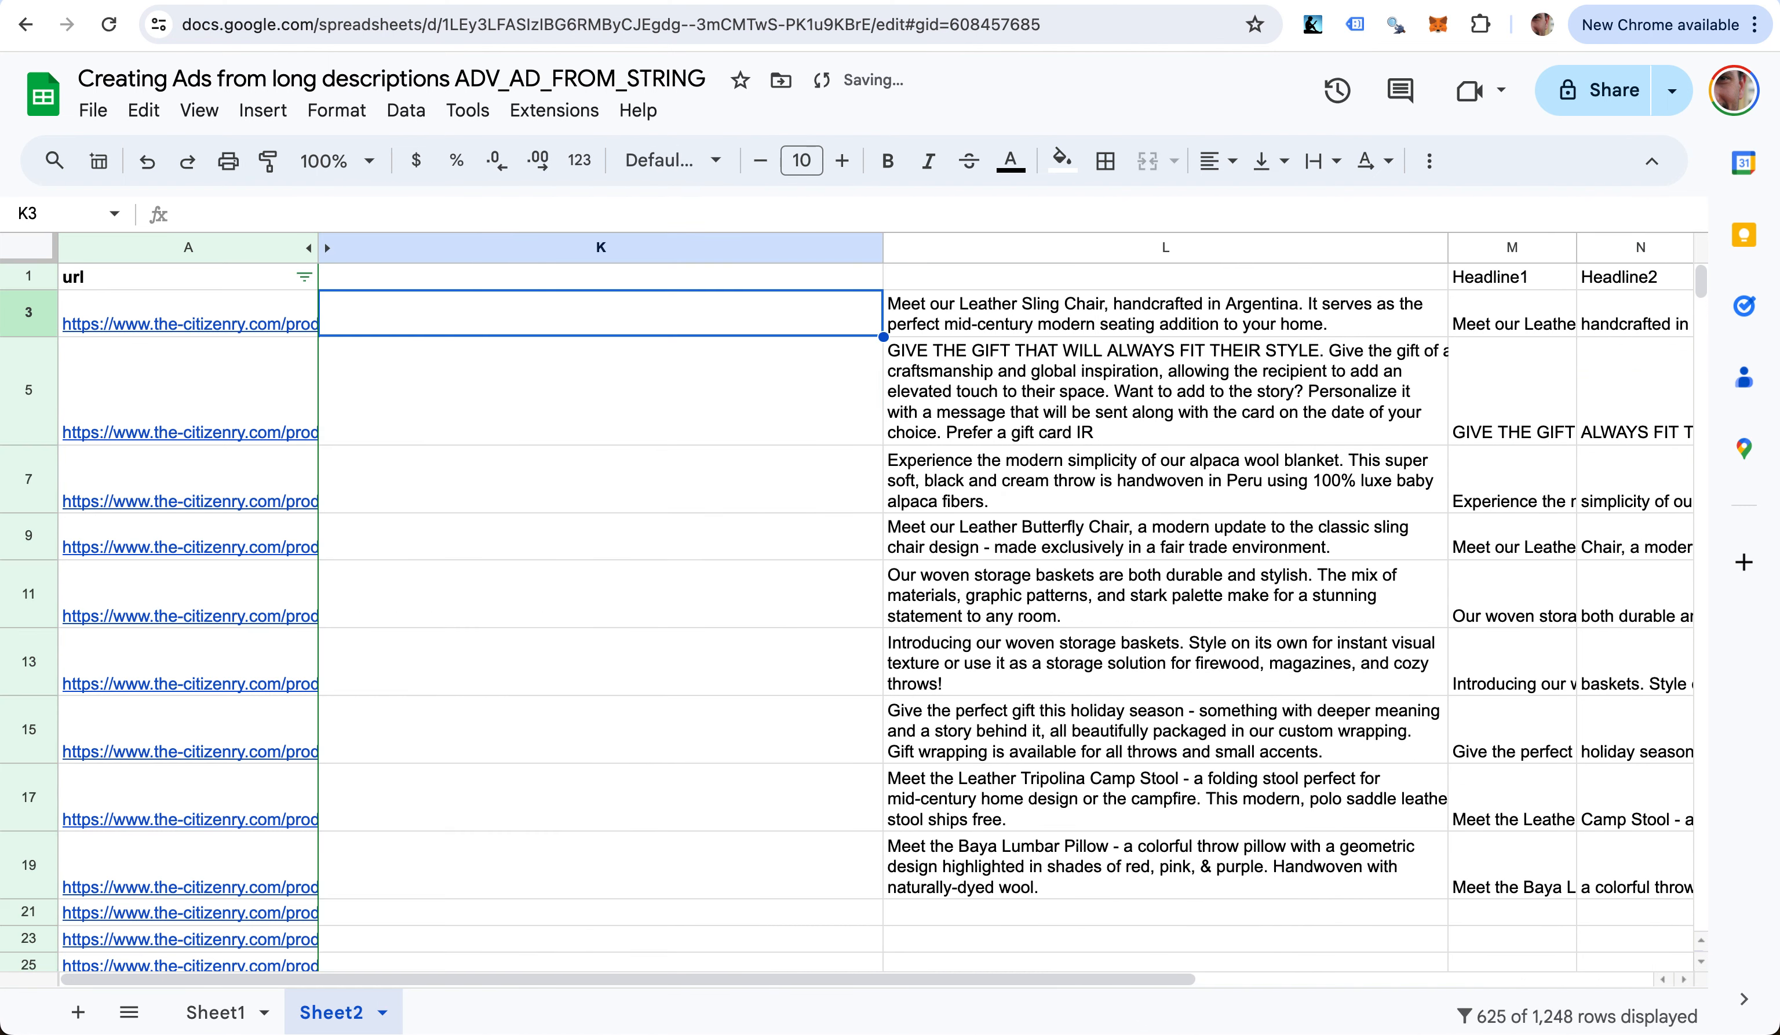
pyautogui.write('=')
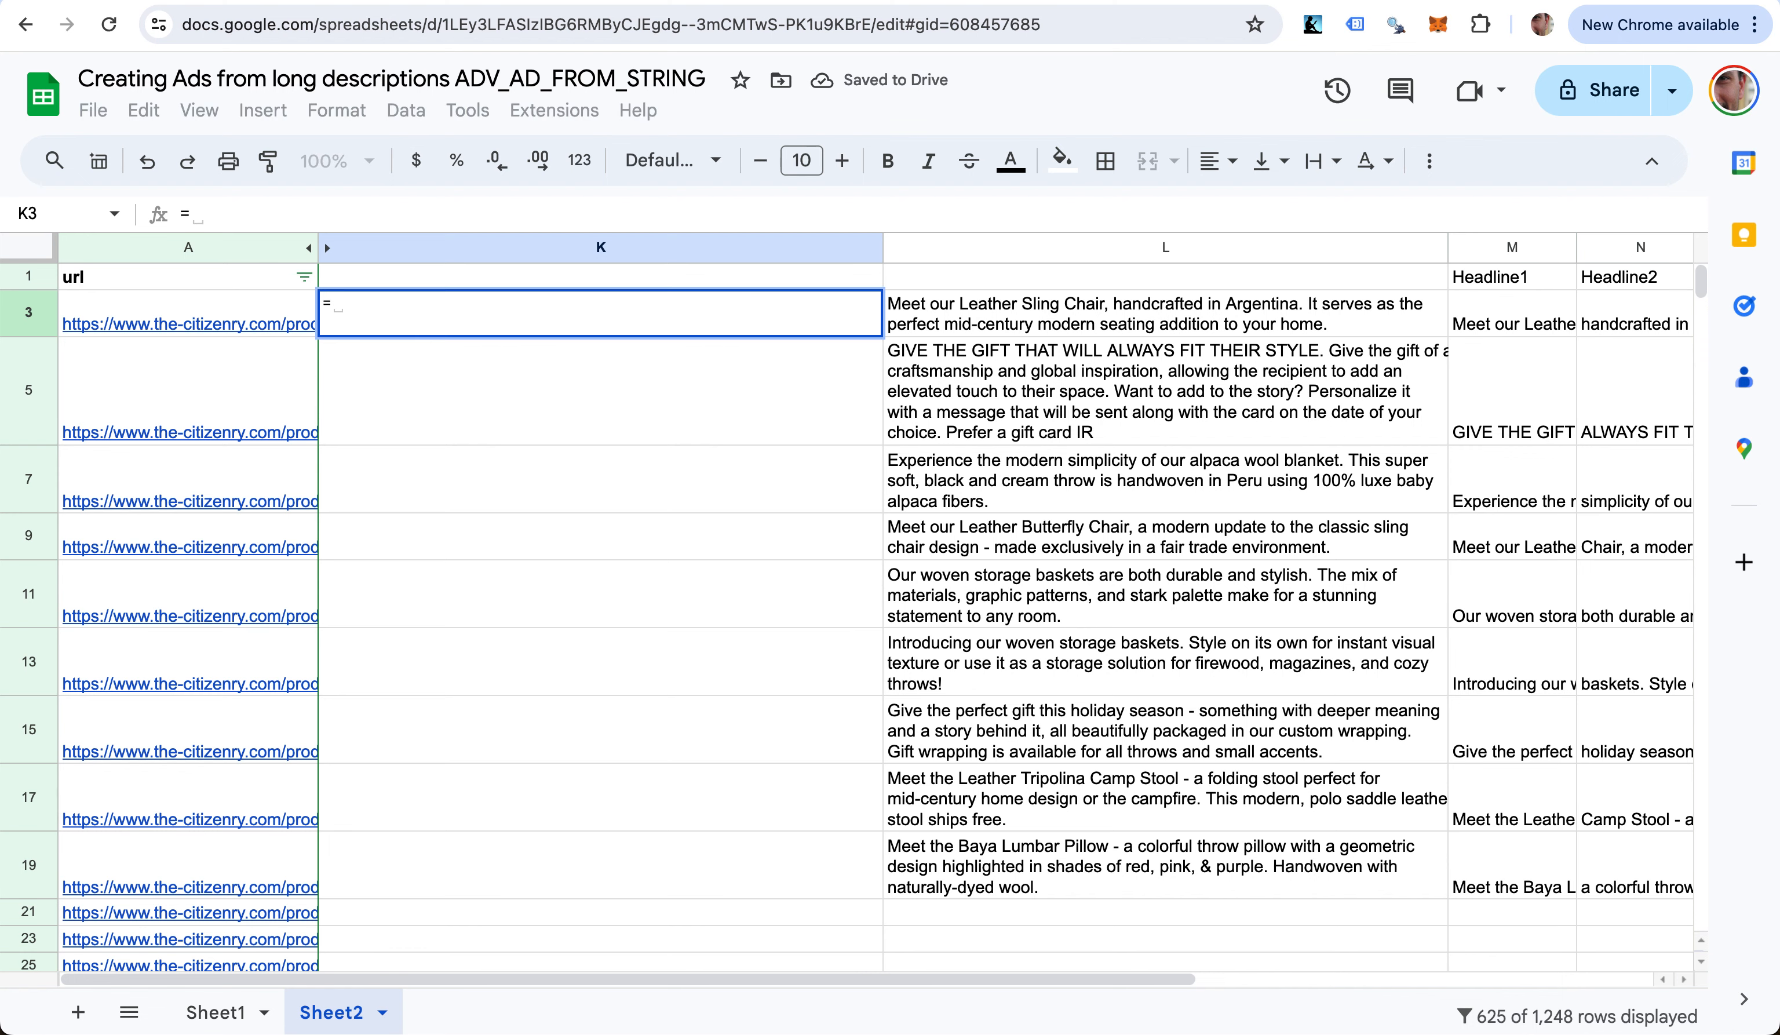
pyautogui.write('adv_s')
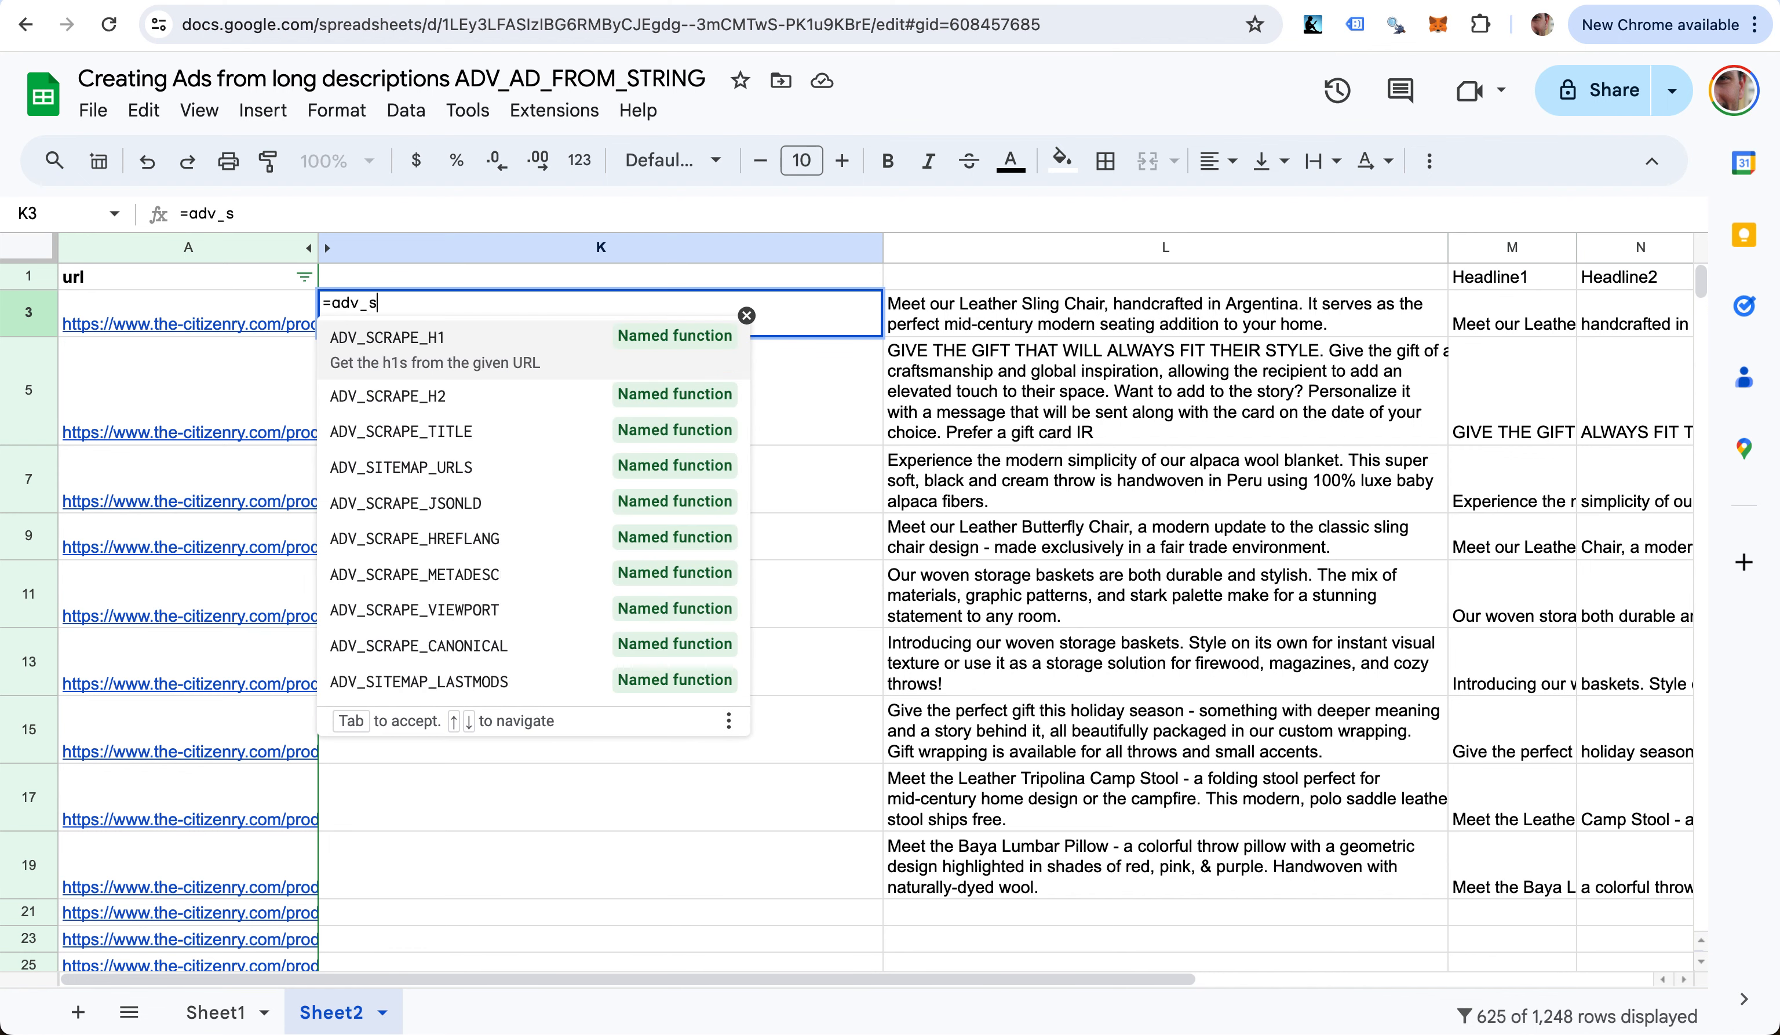
pyautogui.press('Tab')
pyautogui.write('a3')
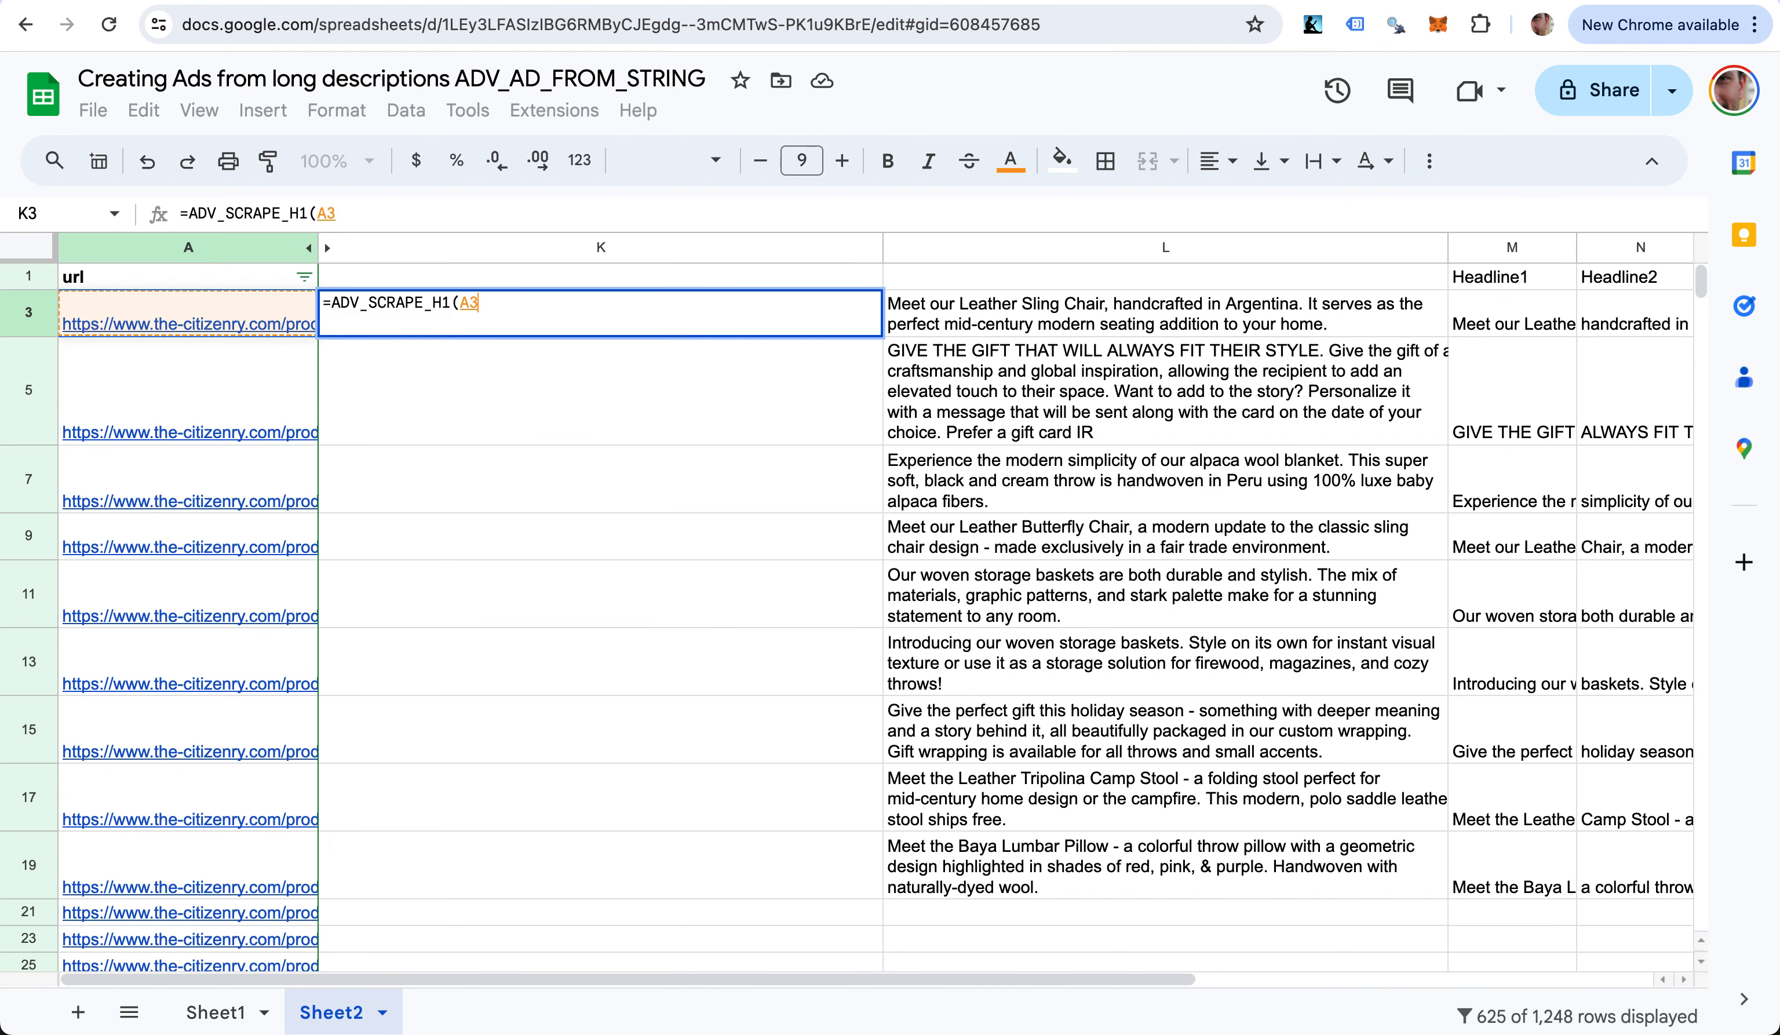
pyautogui.press('Return')
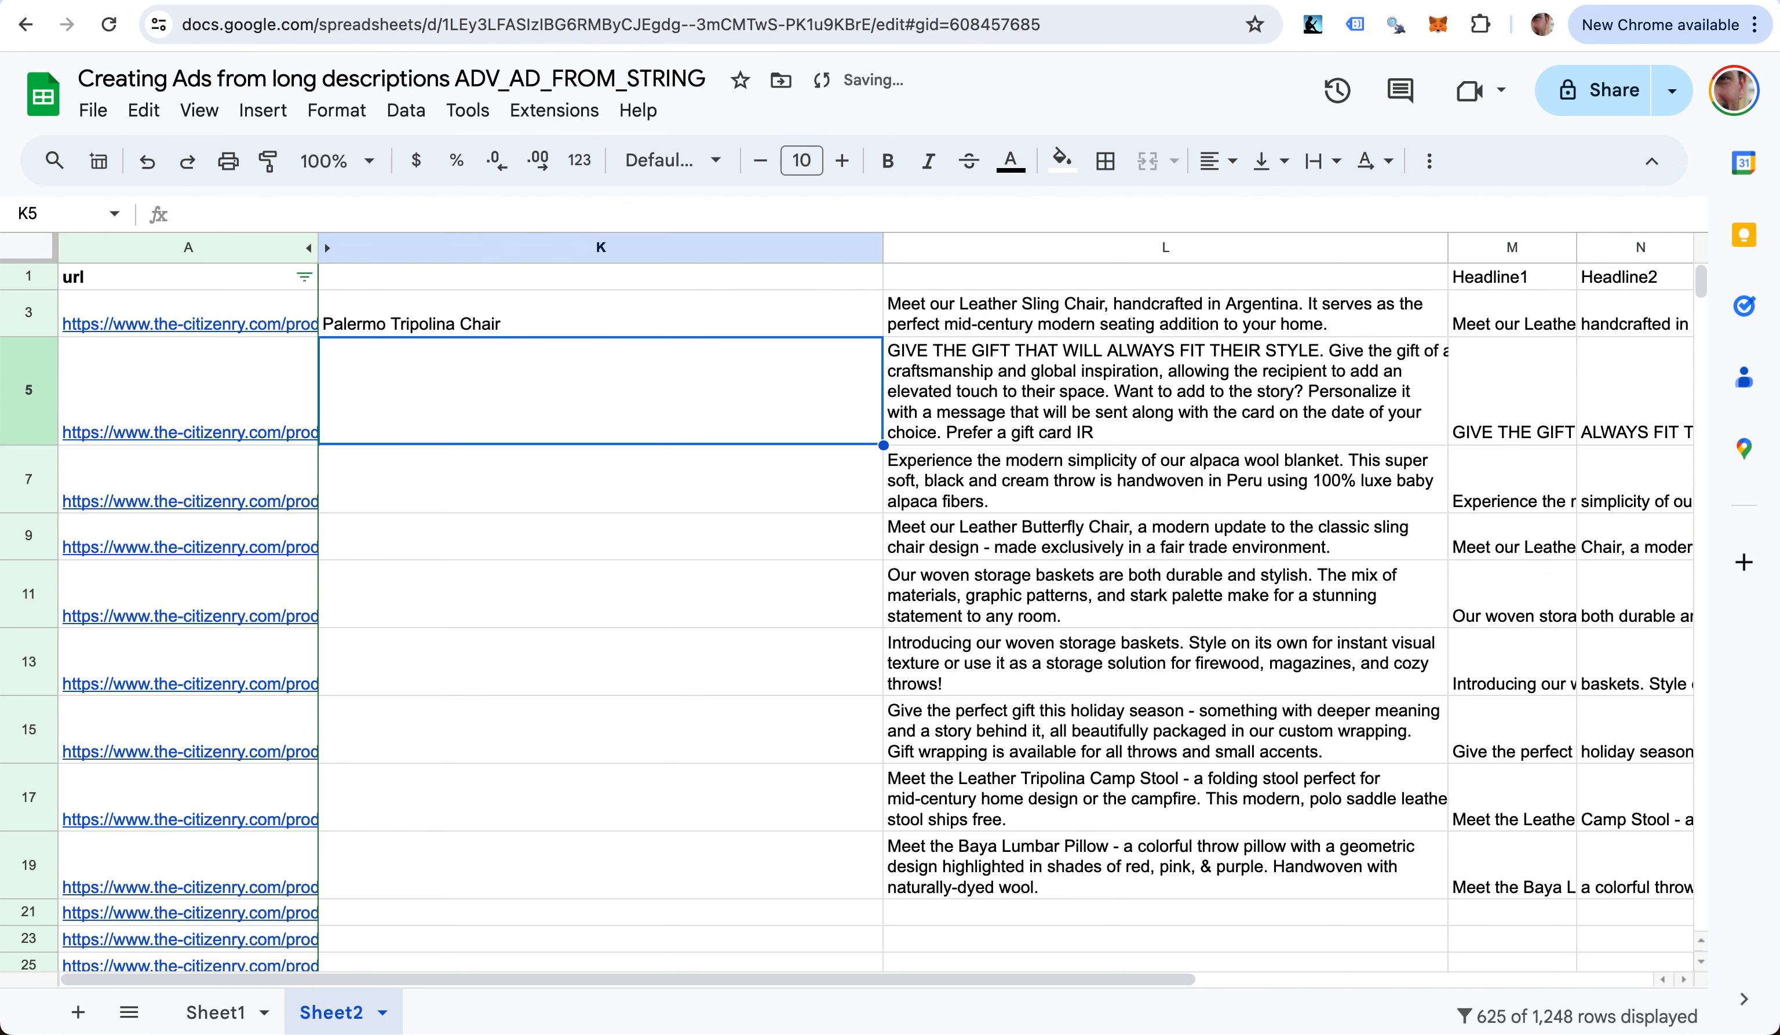
pyautogui.press('Up')
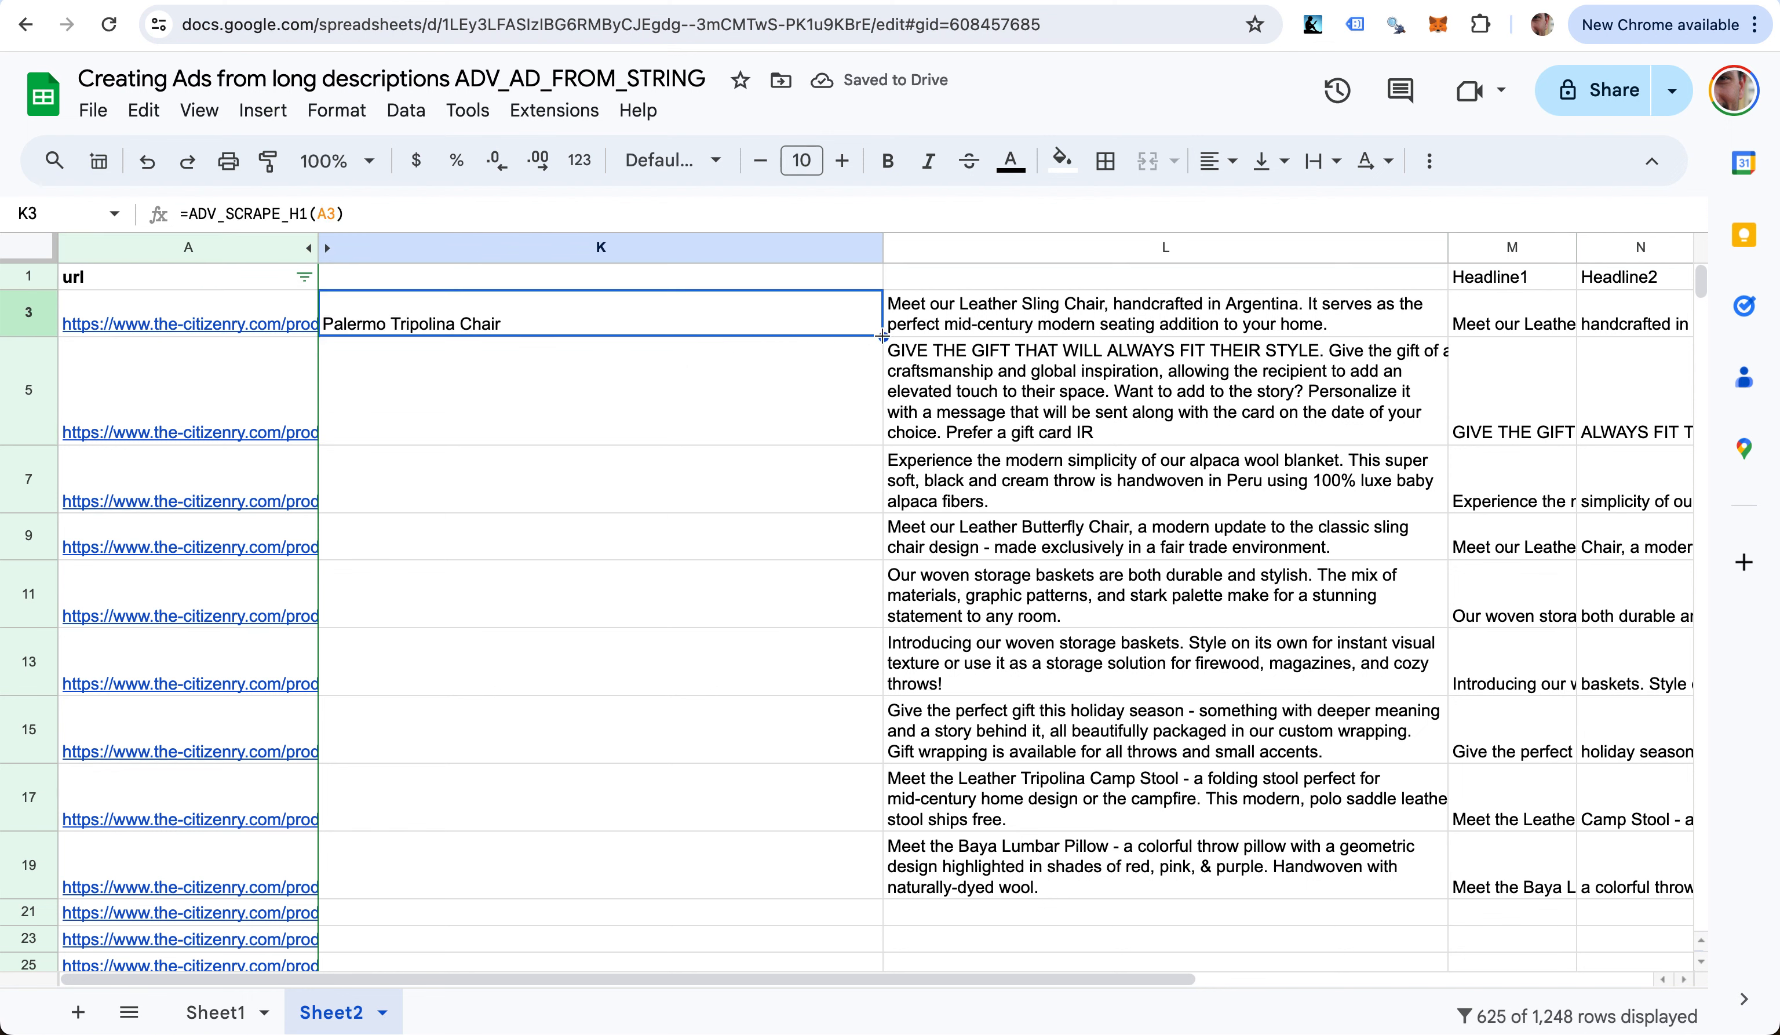
# - Fill the H1 formula down K3:K19, auto-fit column K, and review the titles
pyautogui.moveTo(883, 336); pyautogui.dragTo(869, 897)
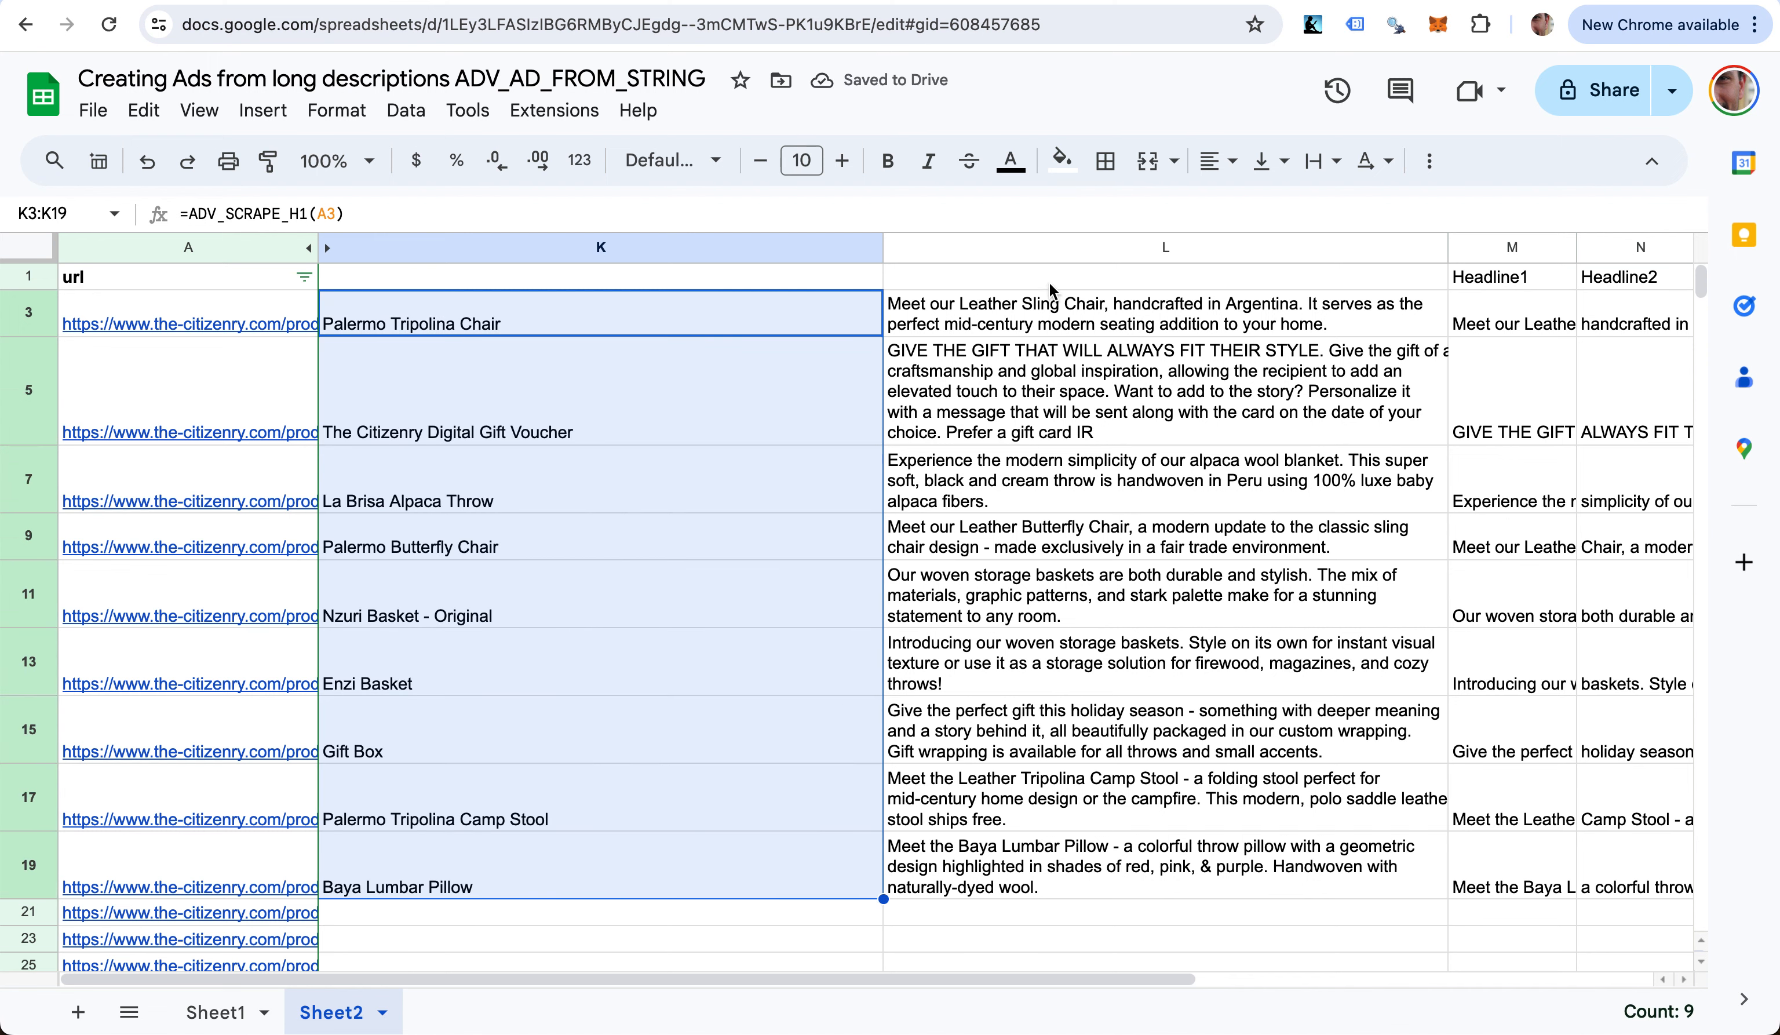
pyautogui.doubleClick(881, 241)
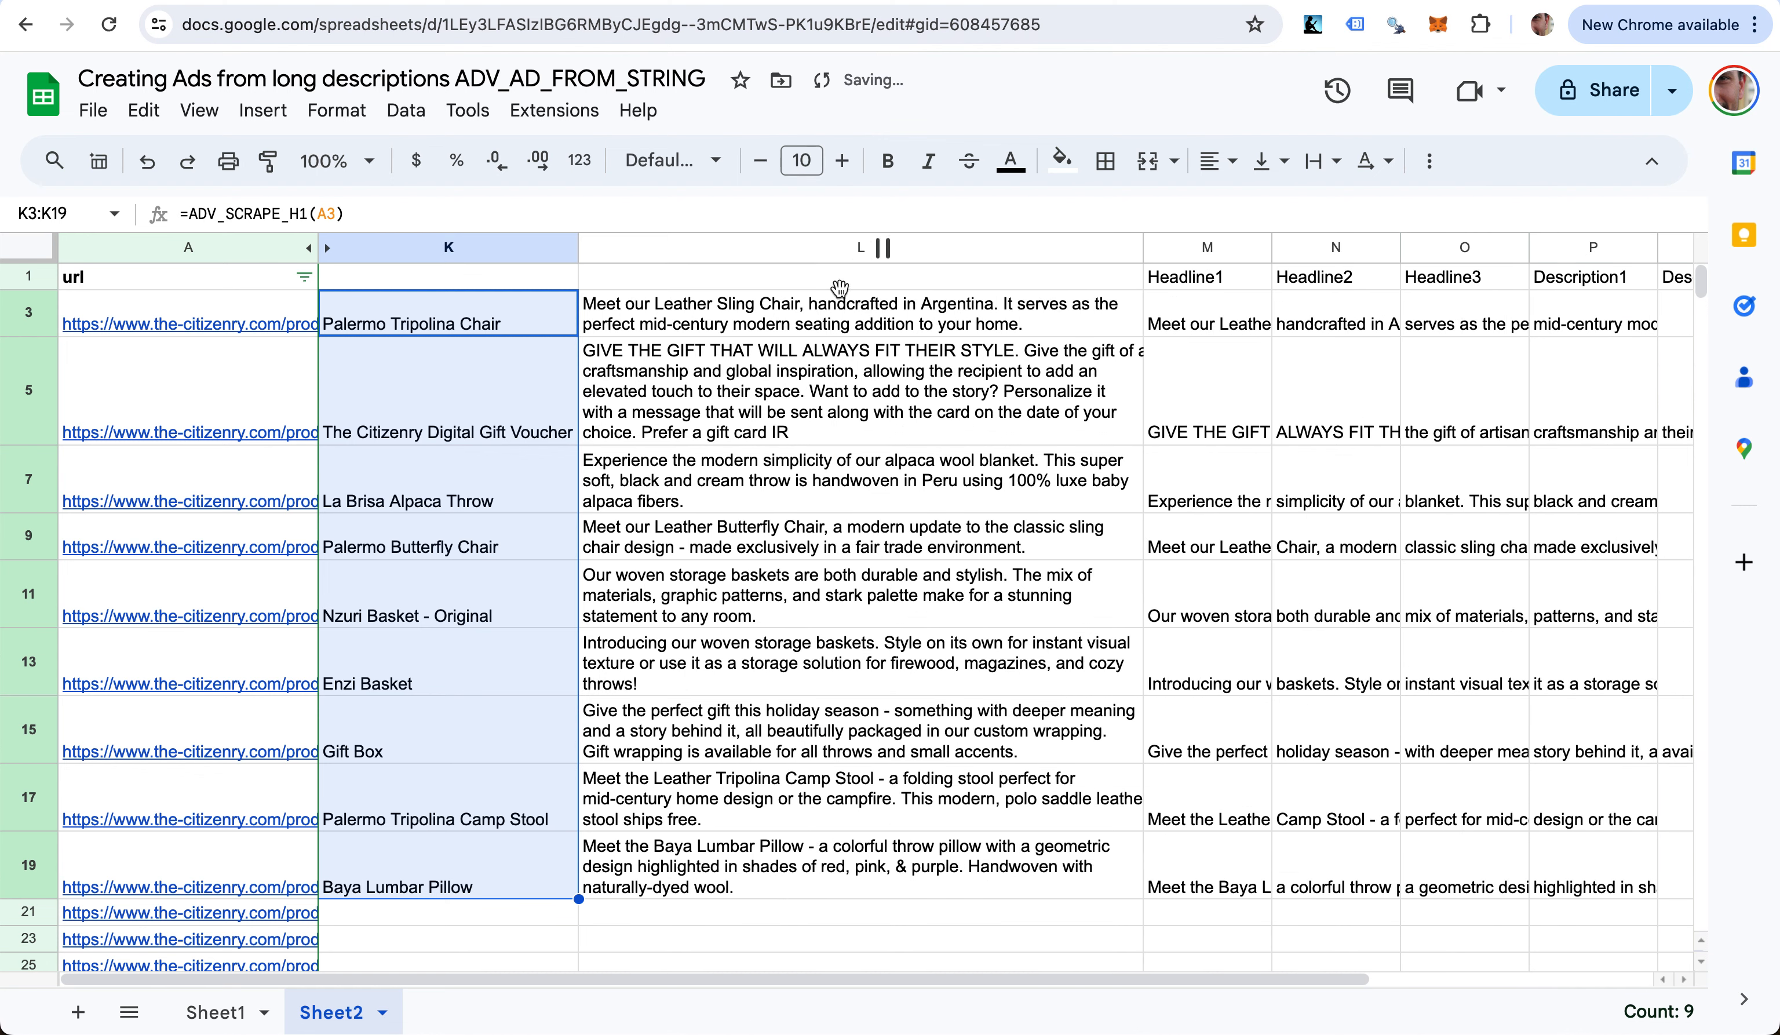
pyautogui.click(659, 391)
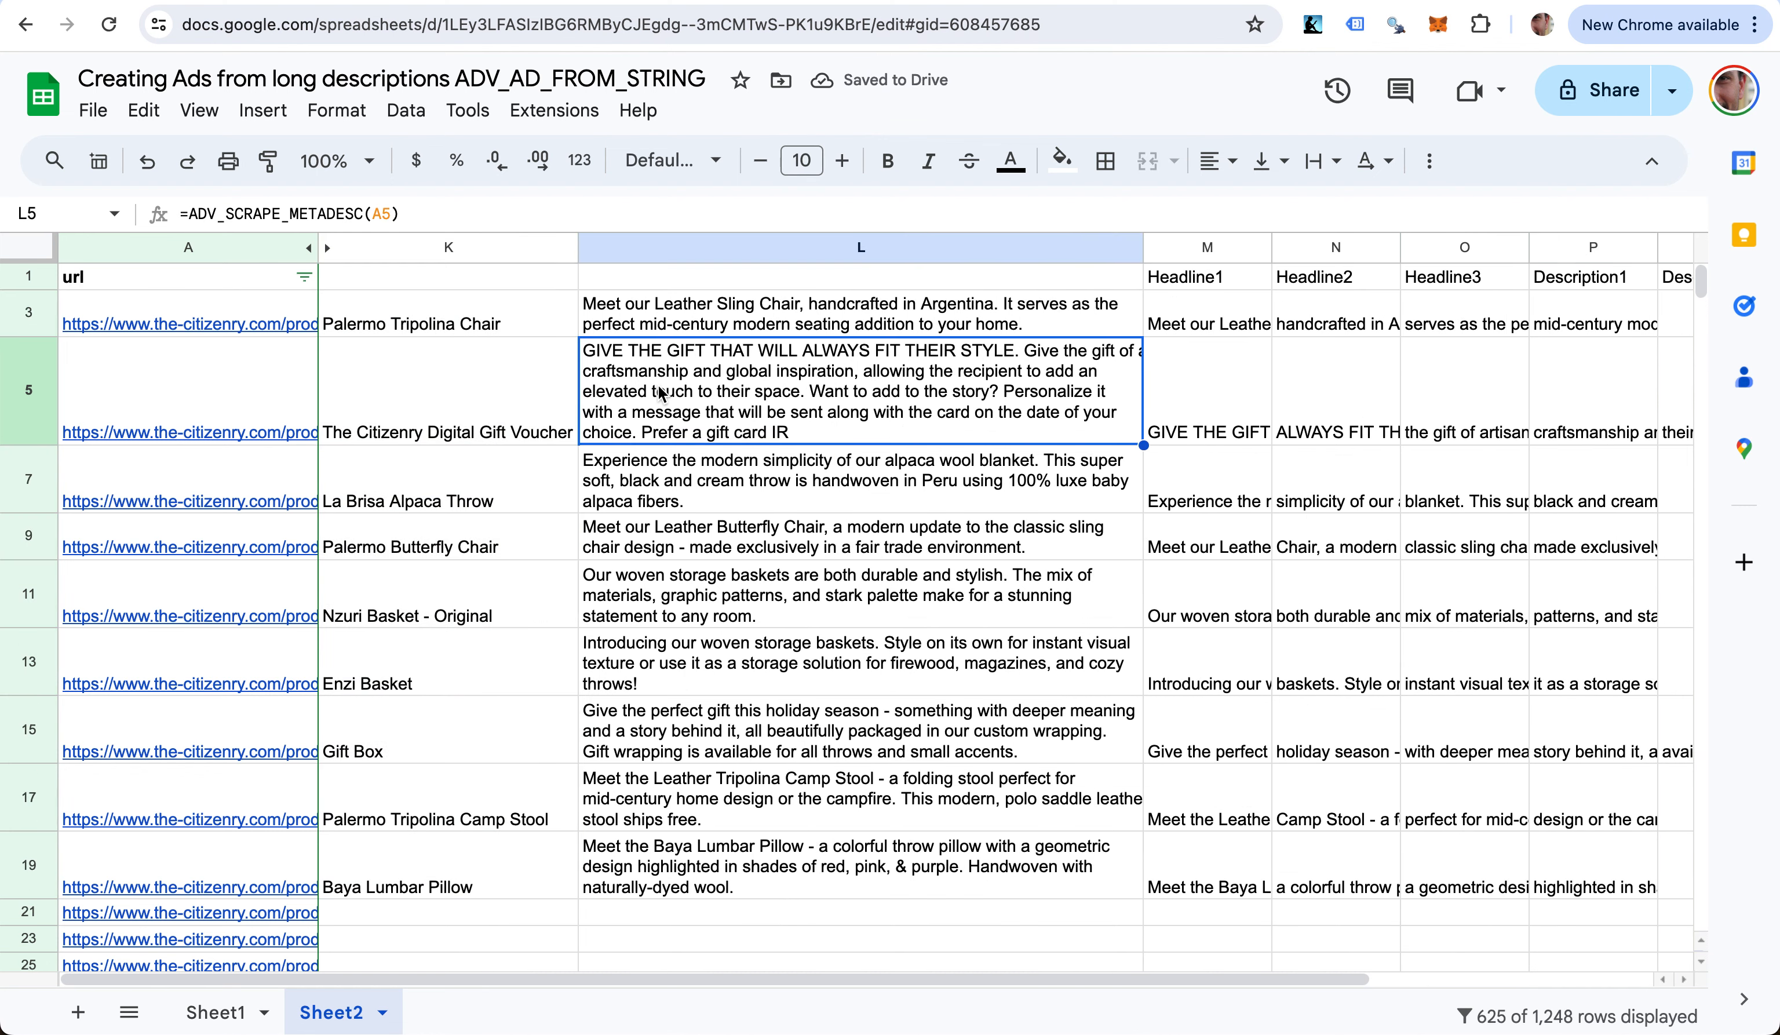
pyautogui.press('Left')
pyautogui.press('Up')
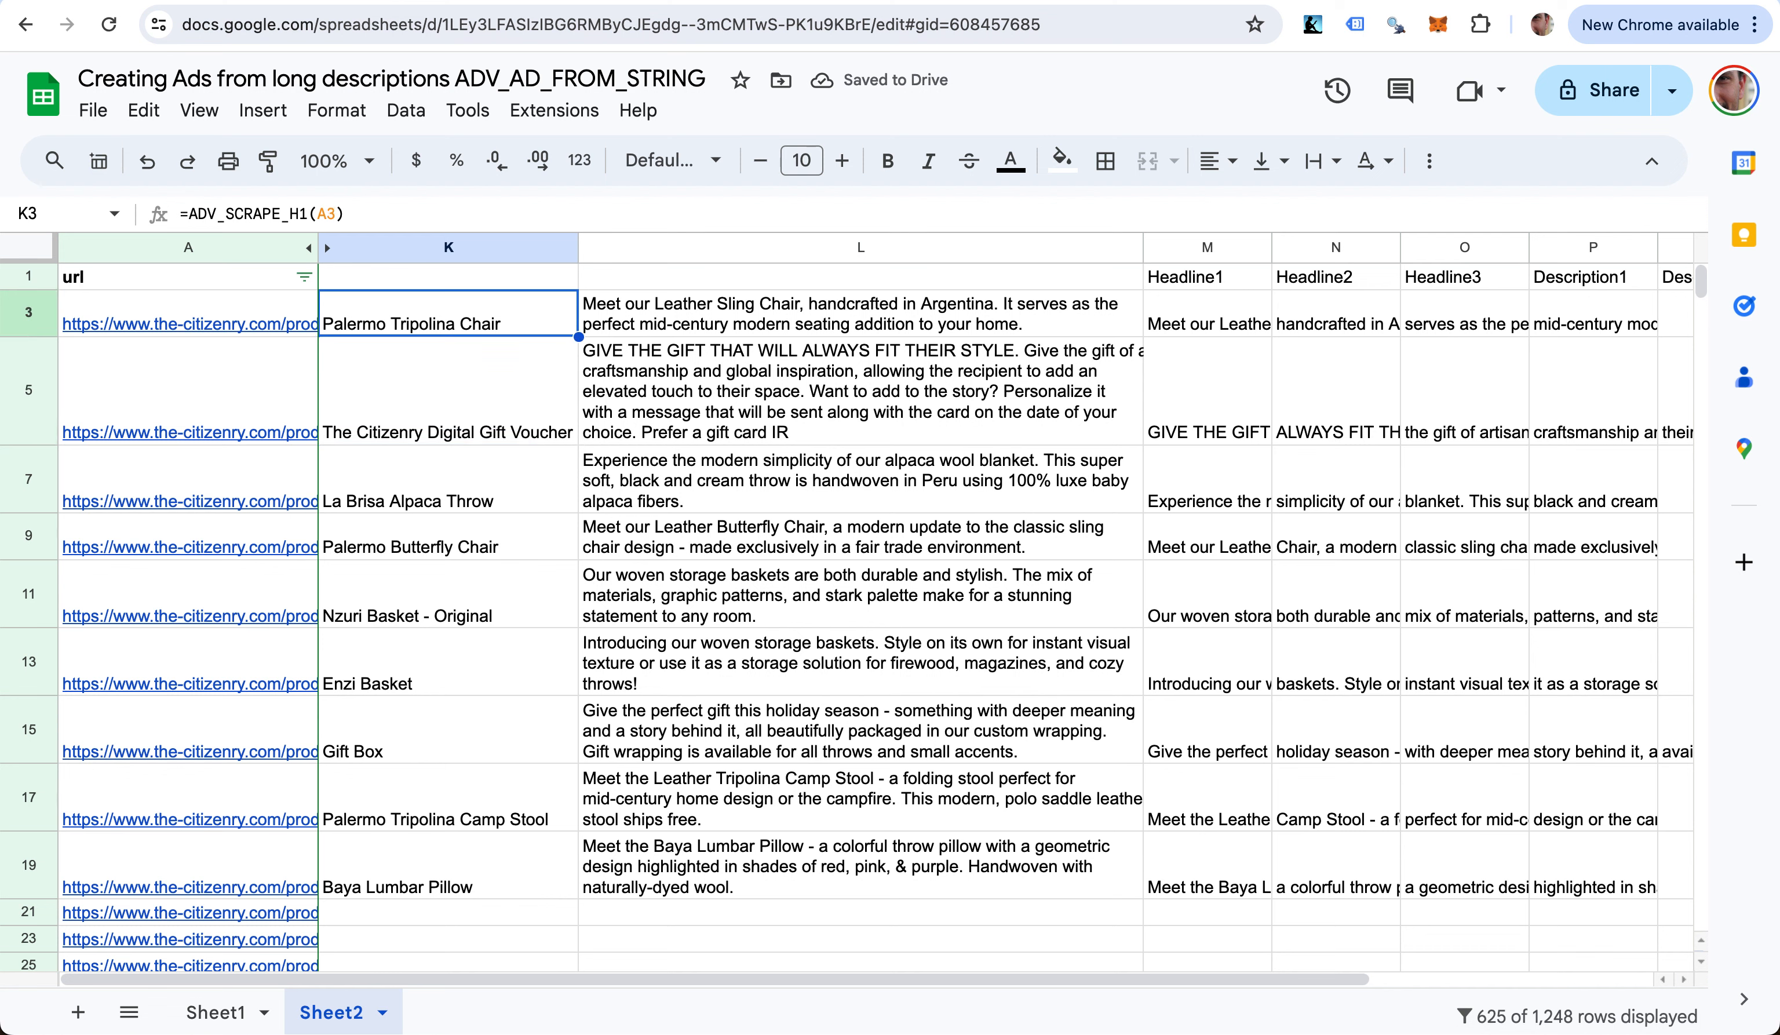
pyautogui.press('Down')
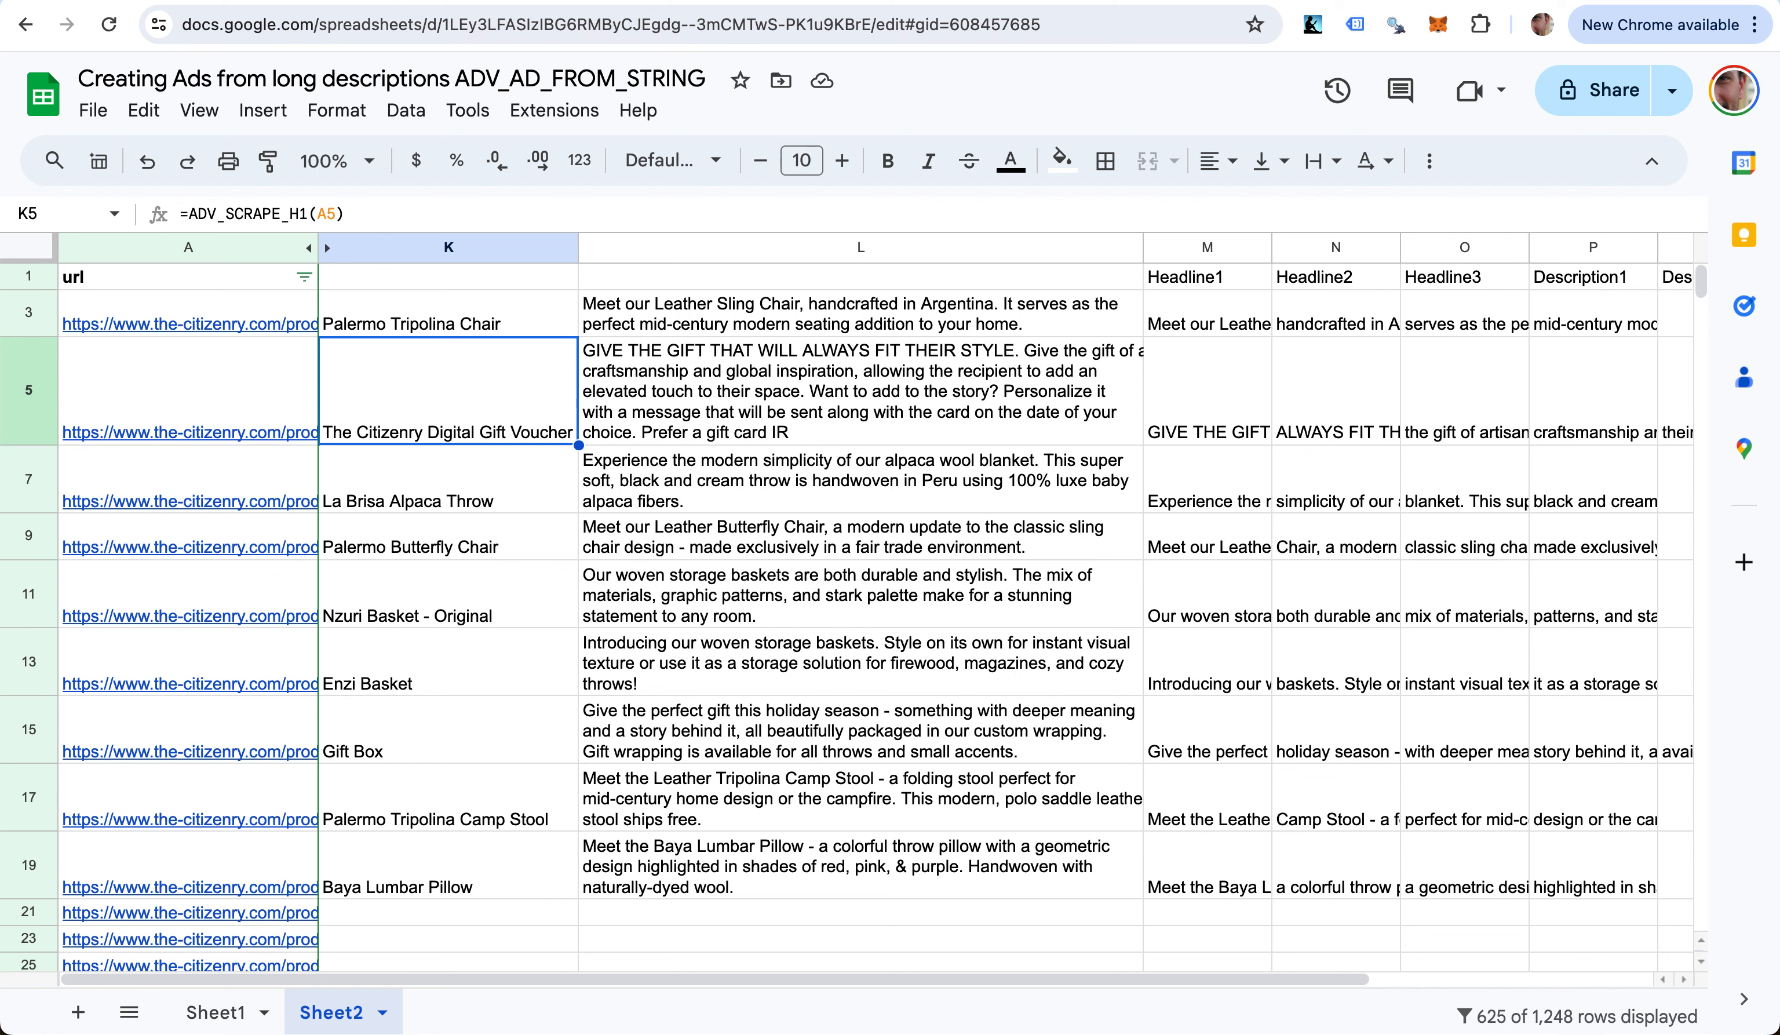
pyautogui.press('Down')
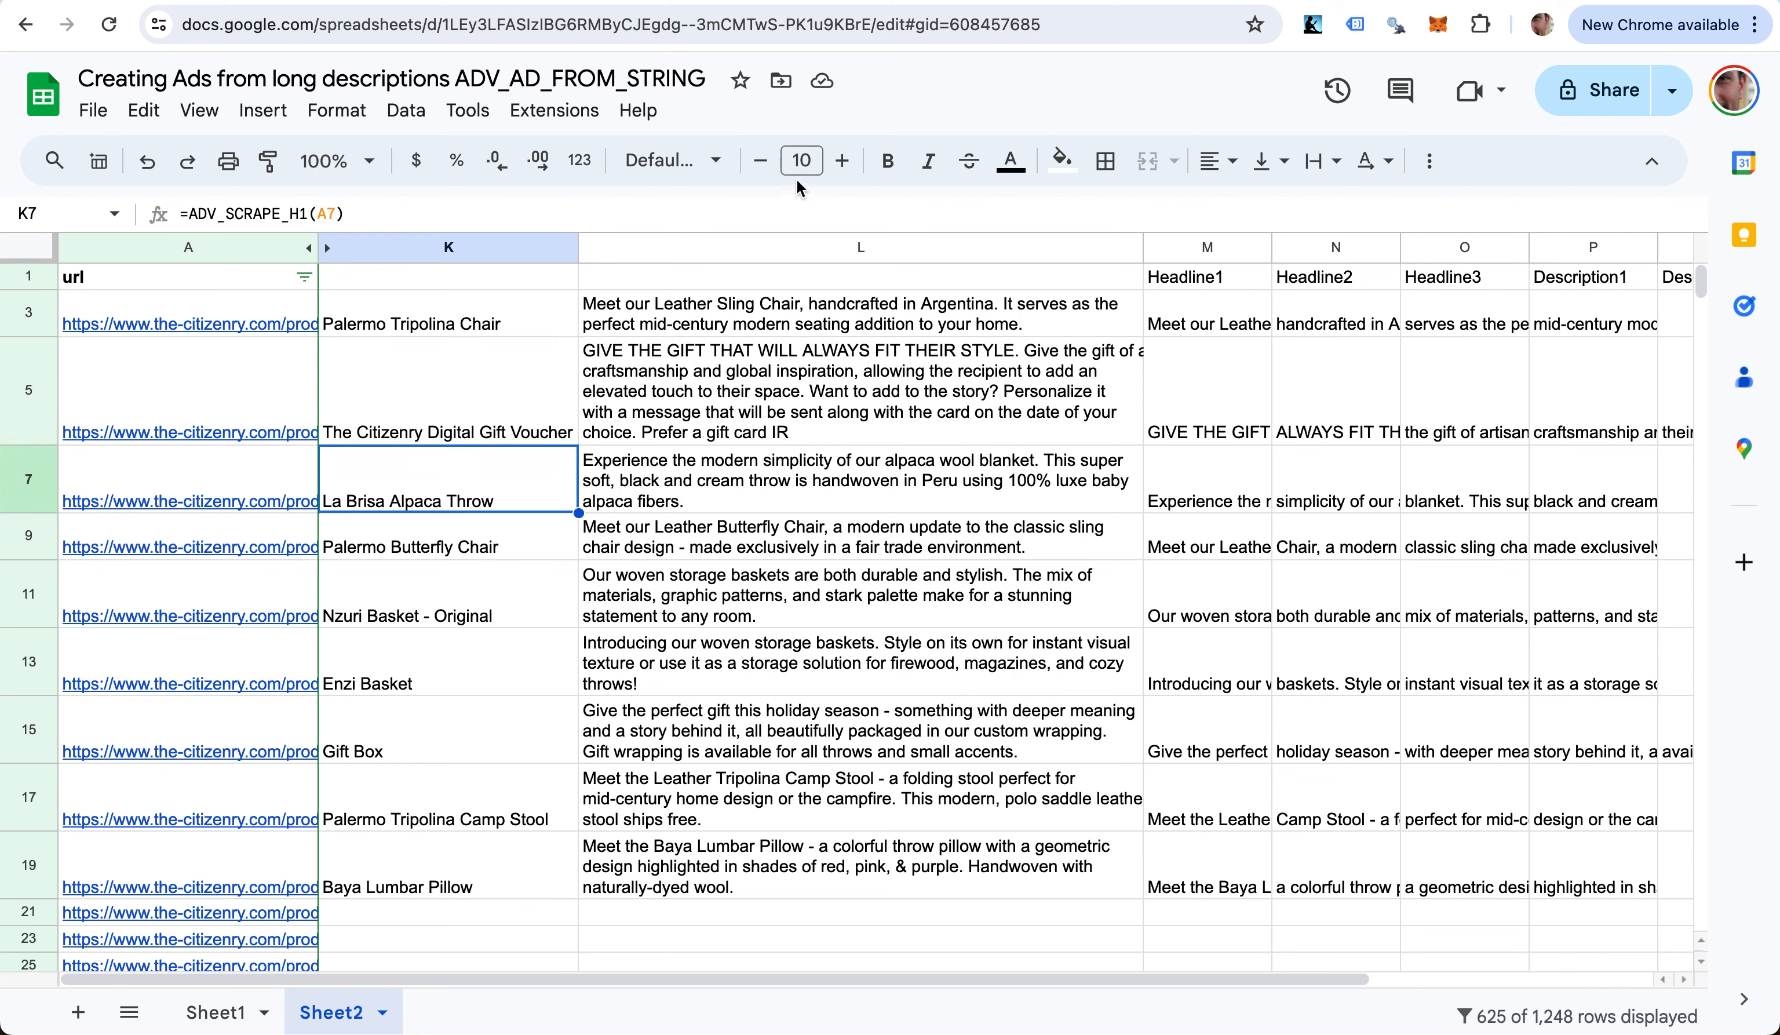
# - Insert a narrow empty column L before the descriptions column
pyautogui.click(781, 247)
pyautogui.rightClick(781, 247)
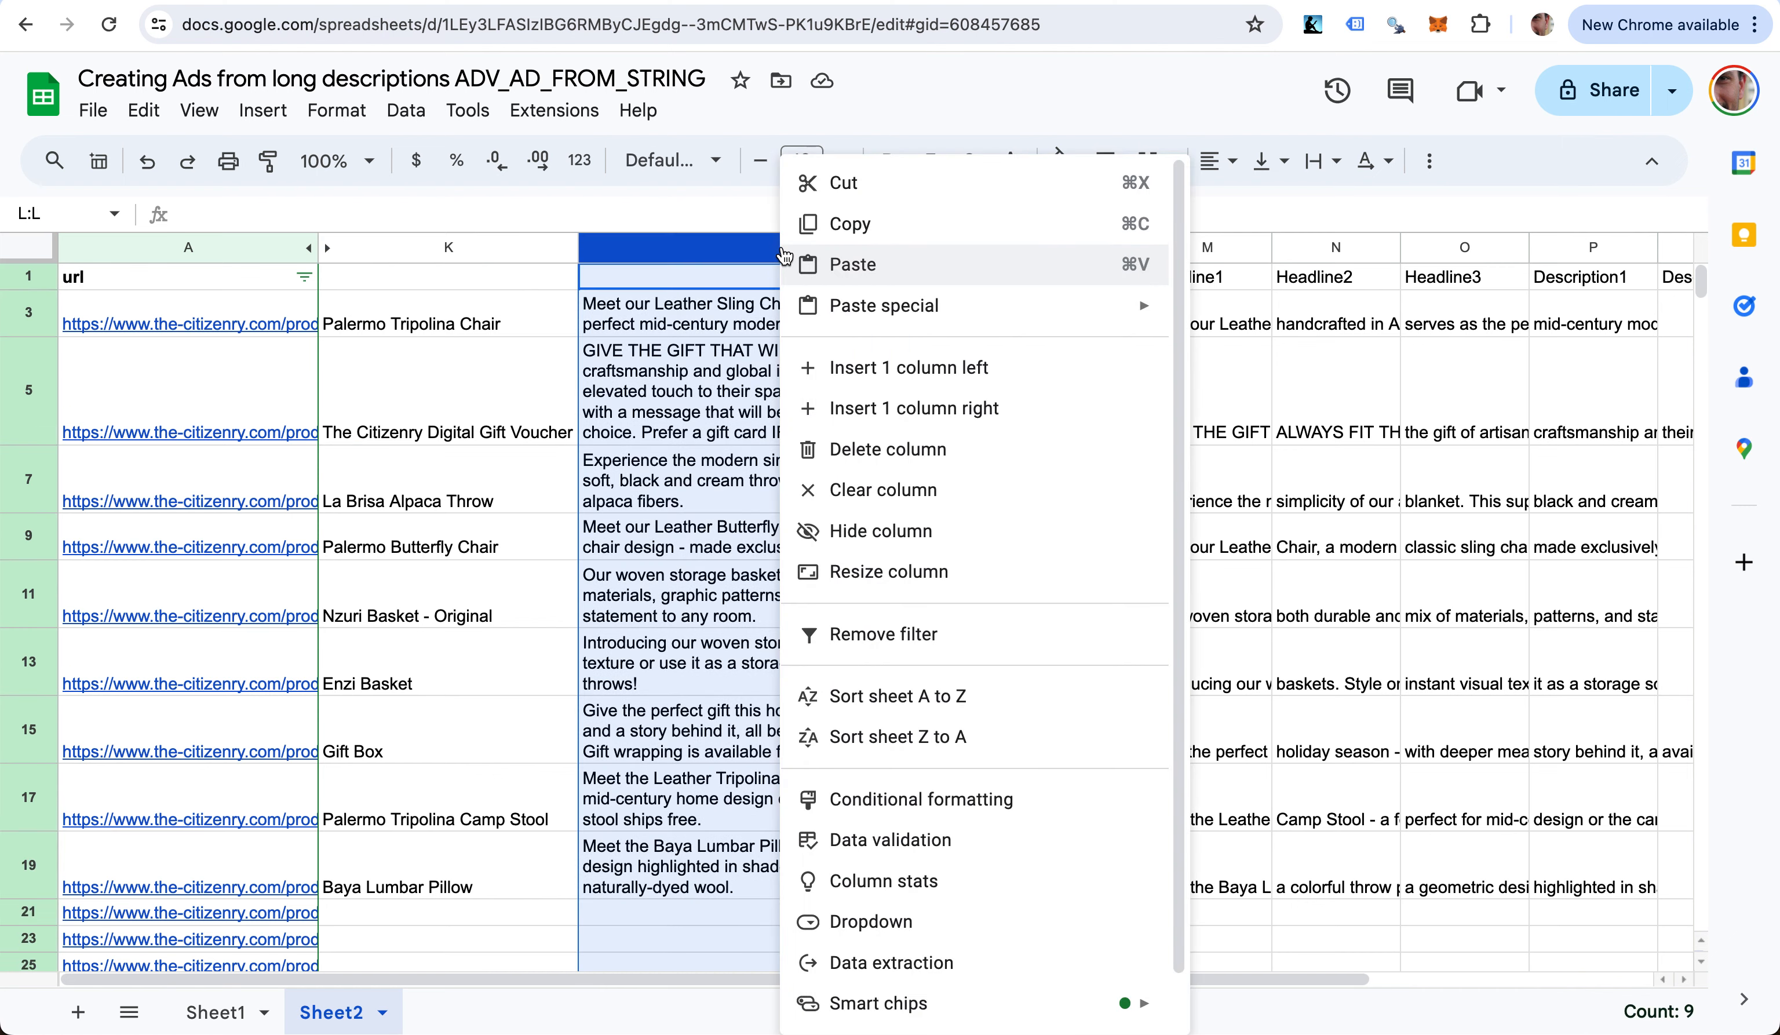
pyautogui.click(886, 357)
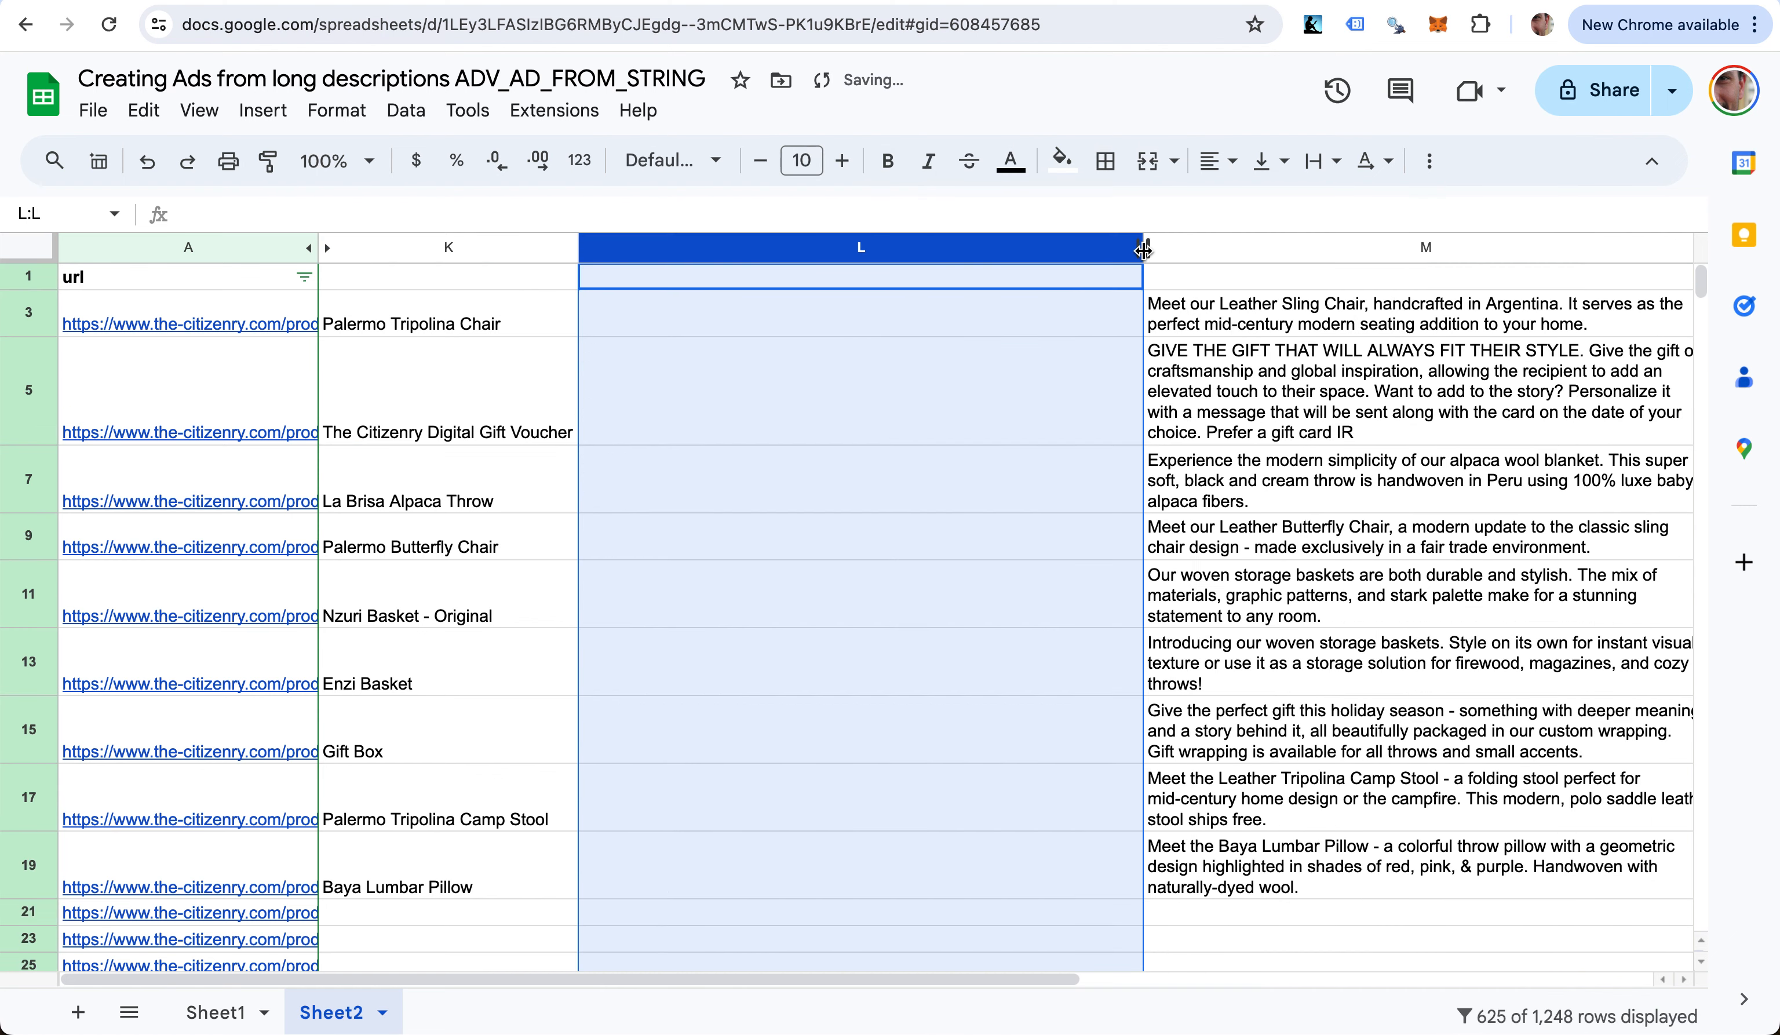
pyautogui.moveTo(1141, 252); pyautogui.dragTo(779, 285)
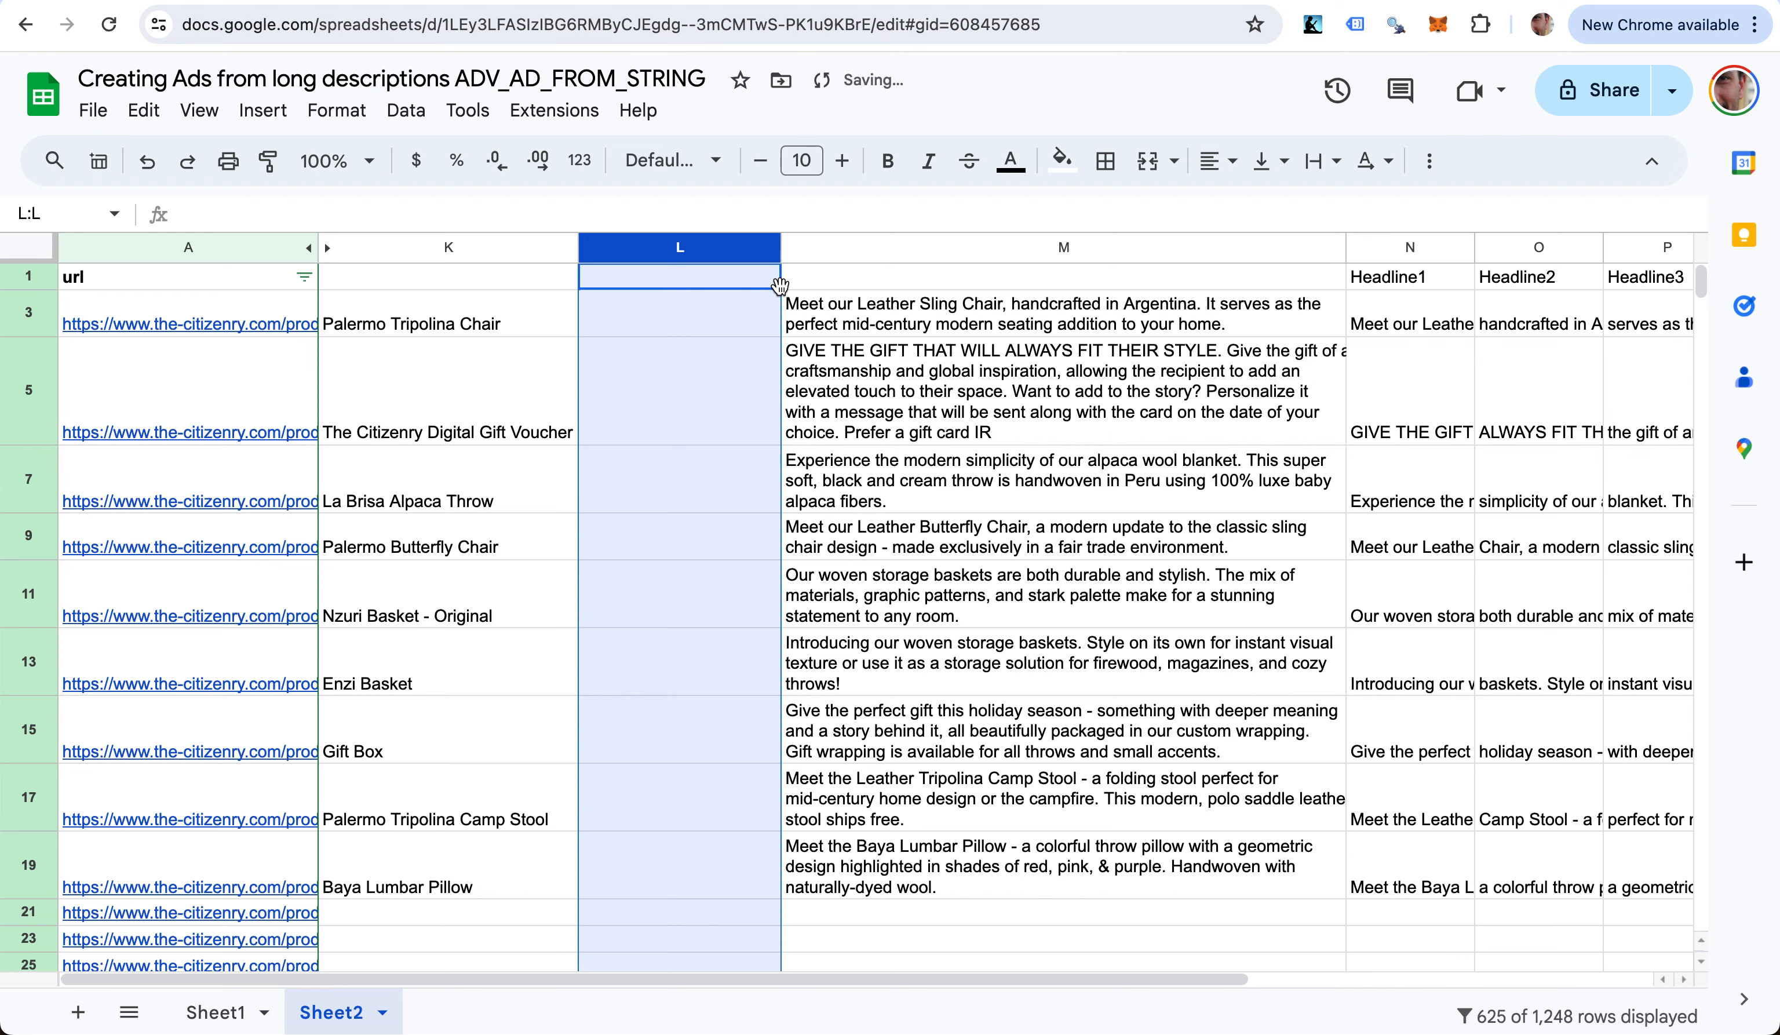
pyautogui.hotkey('ctrl', 'Tab')
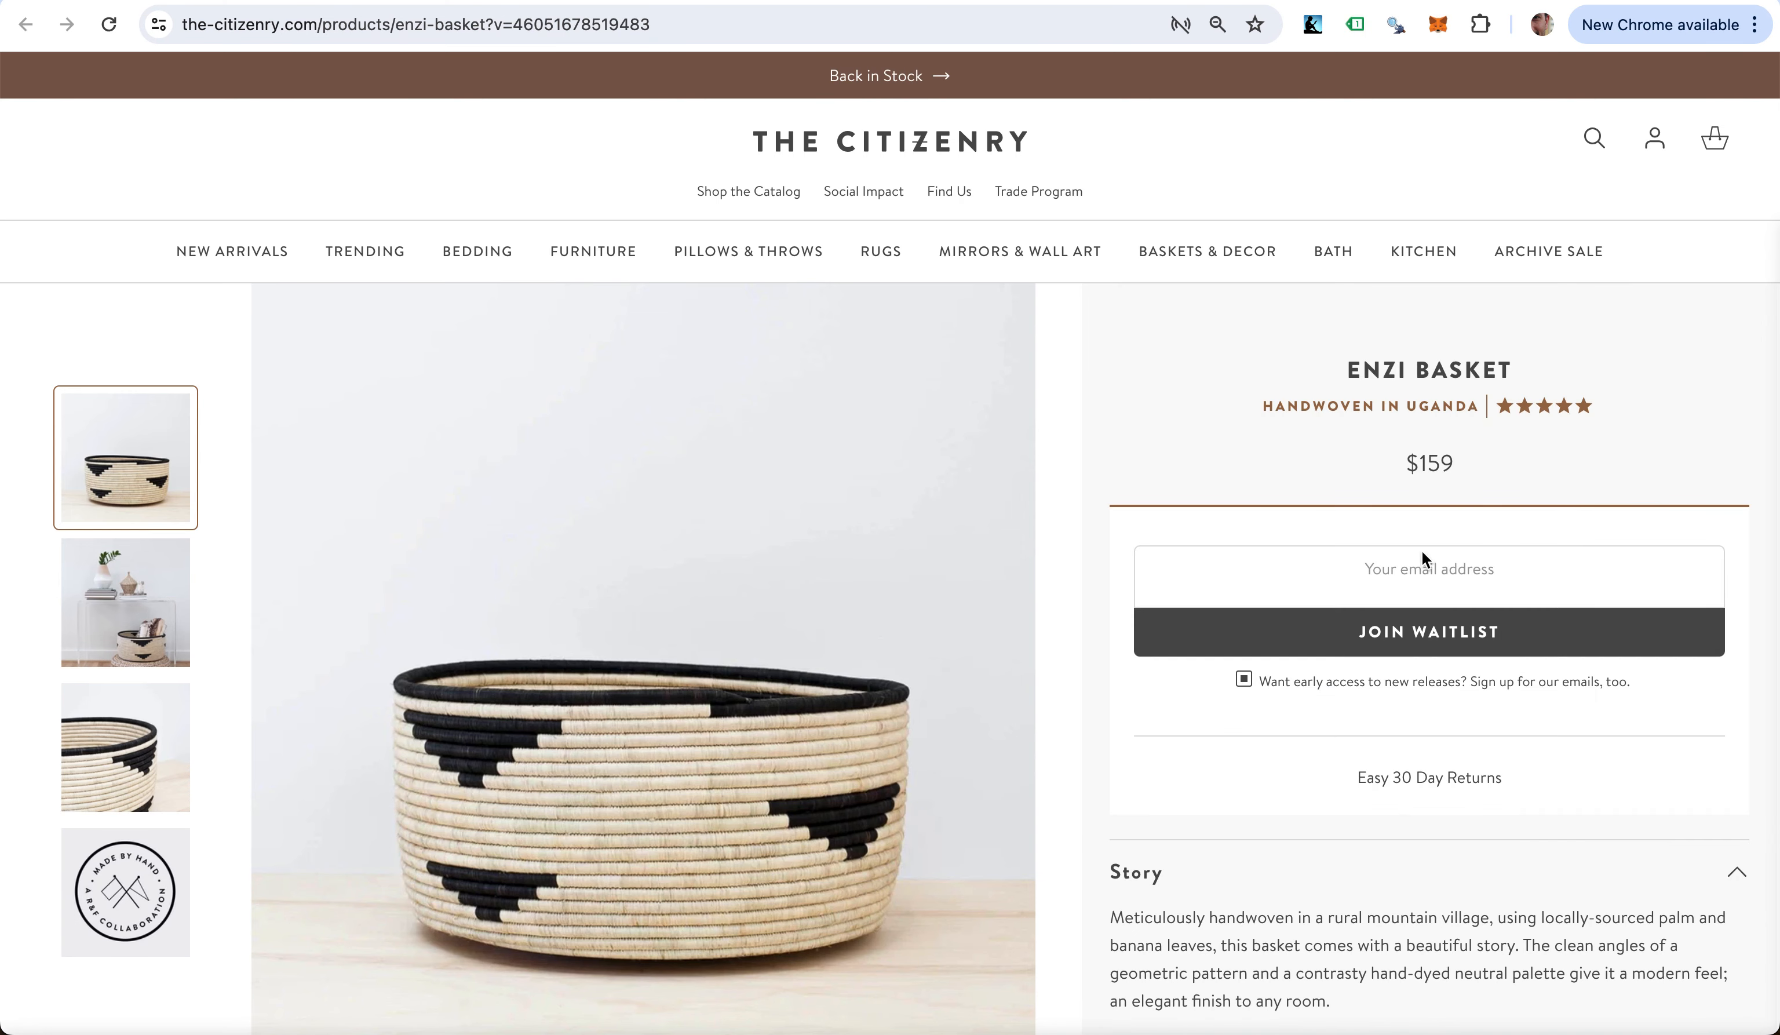
# - Inspect the Enzi Basket's $159 price element and open the page source
pyautogui.rightClick(1432, 470)
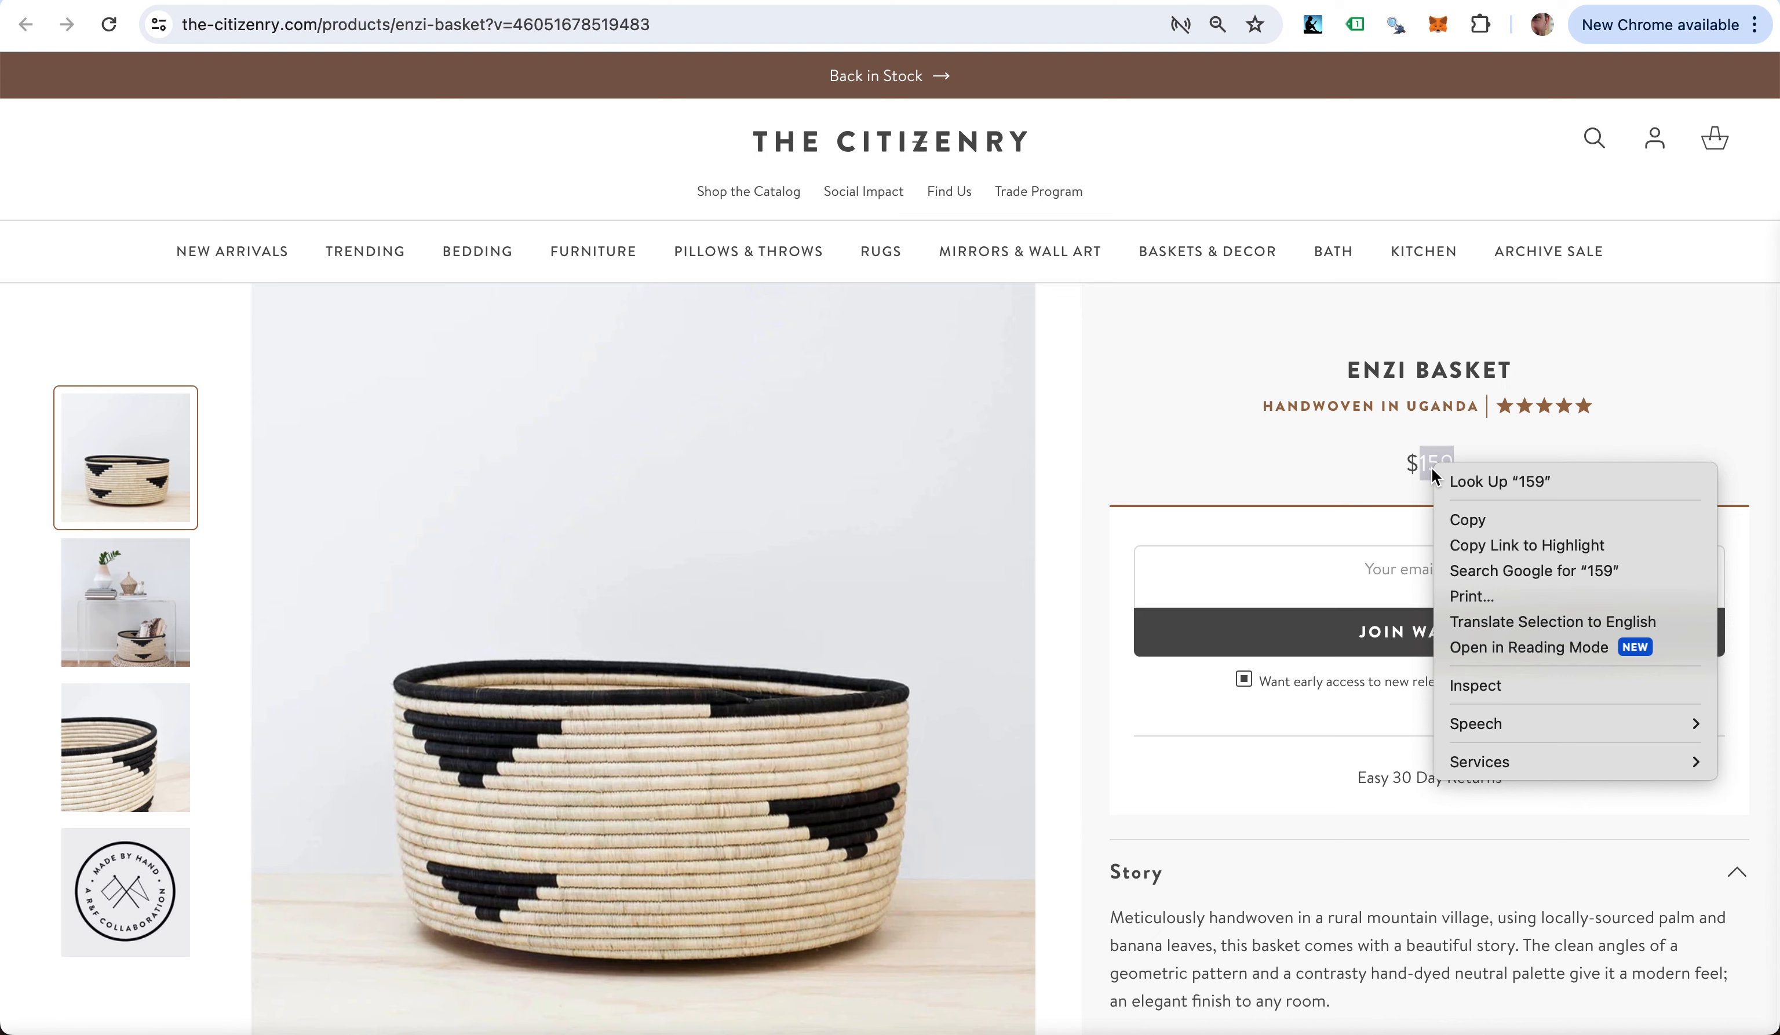
pyautogui.click(1480, 687)
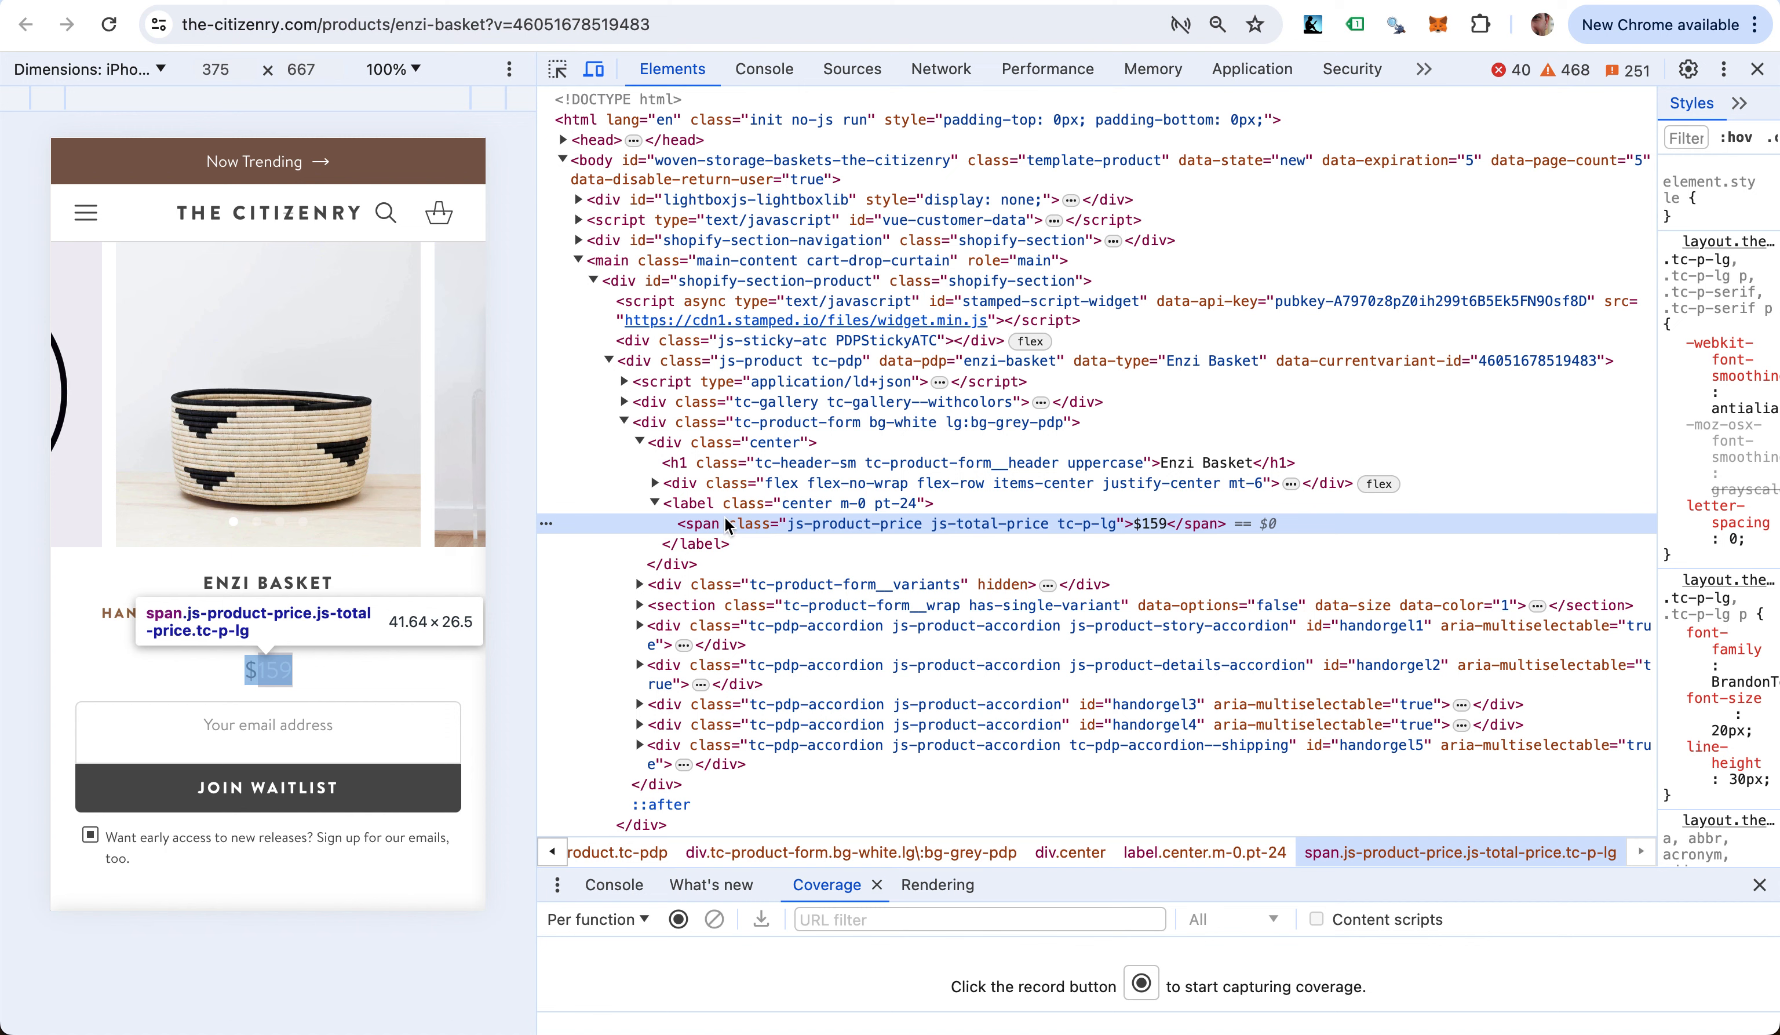
pyautogui.doubleClick(701, 526)
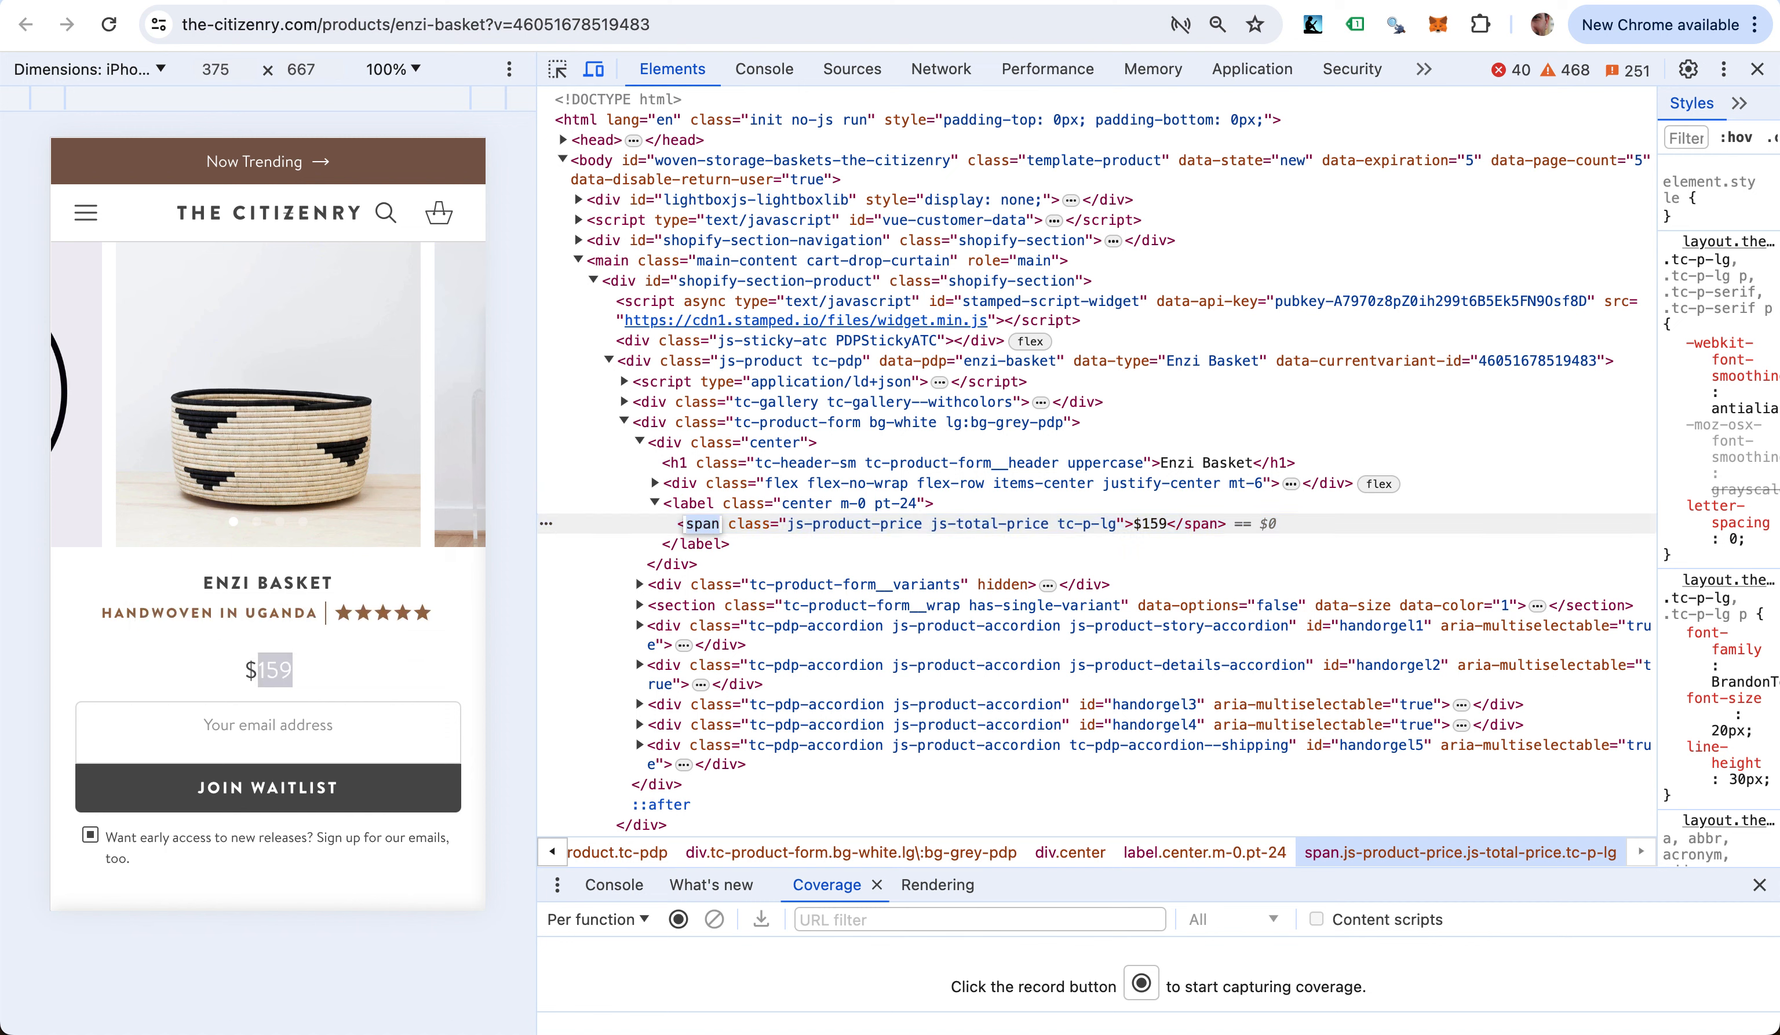
pyautogui.click(755, 520)
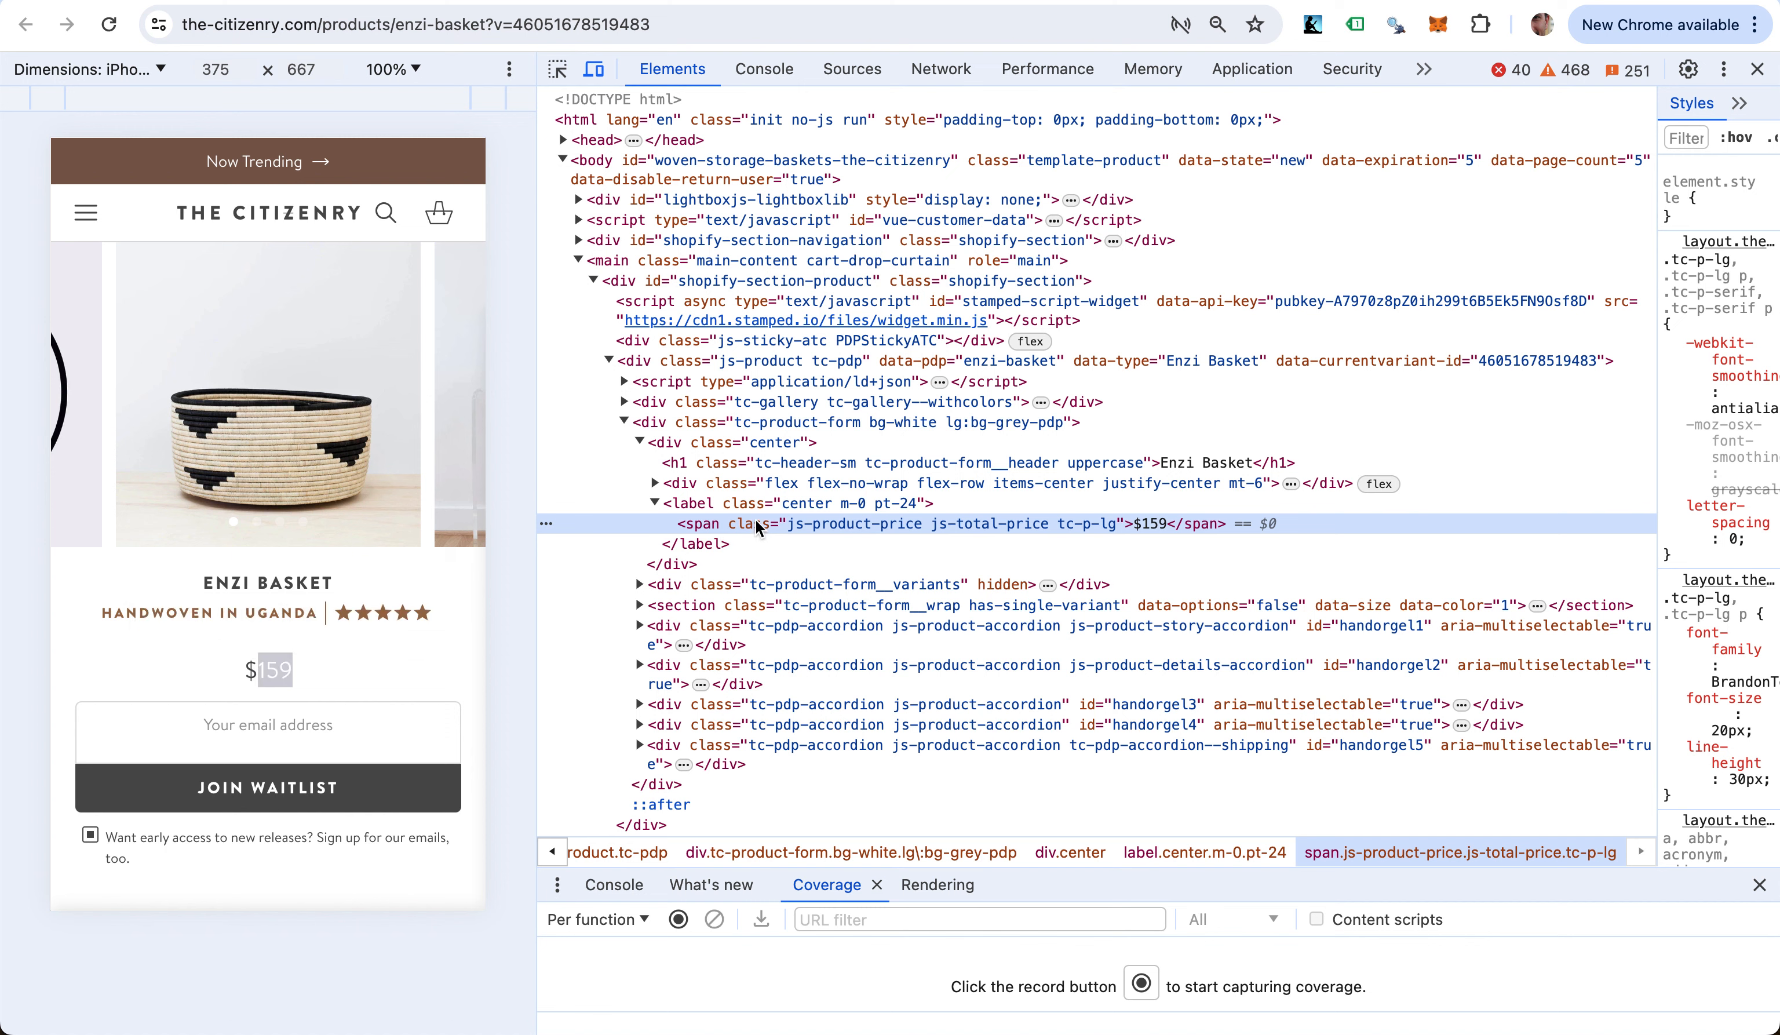
pyautogui.press('super+alt+u')
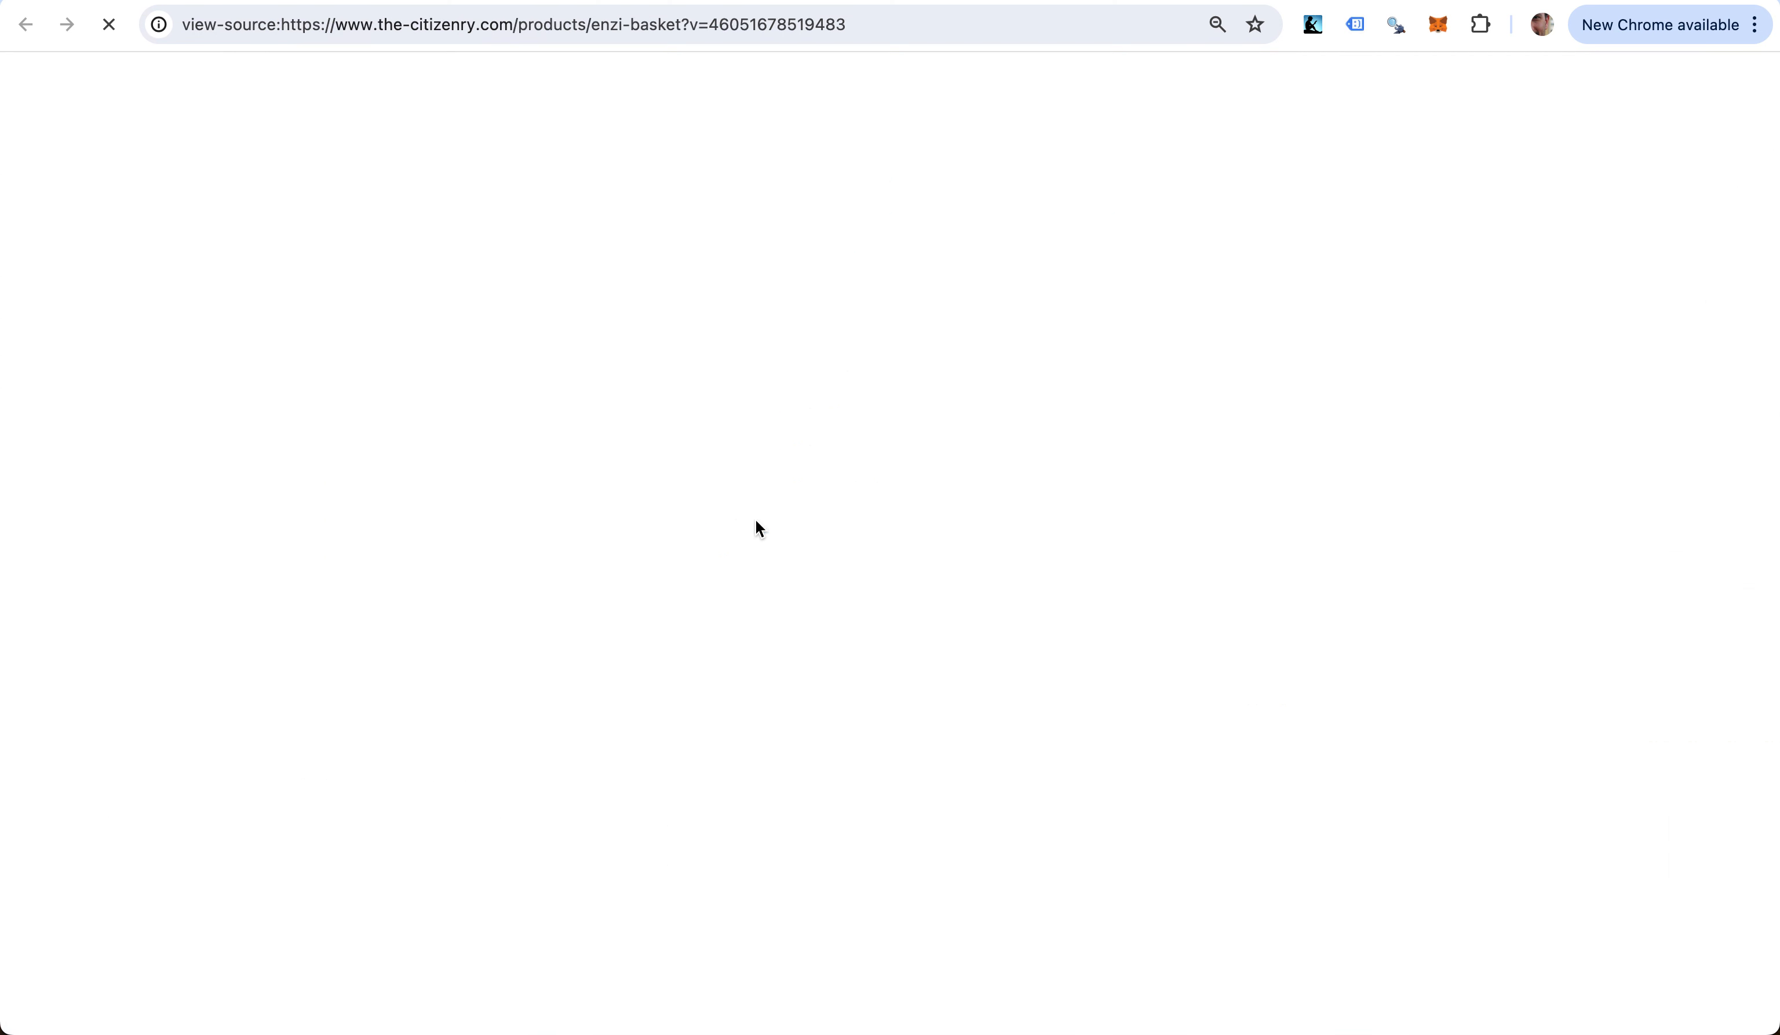
# - Find the price span in the source and select its class 'js-product-price js-total-price tc-p-lg'
pyautogui.press('super+f')
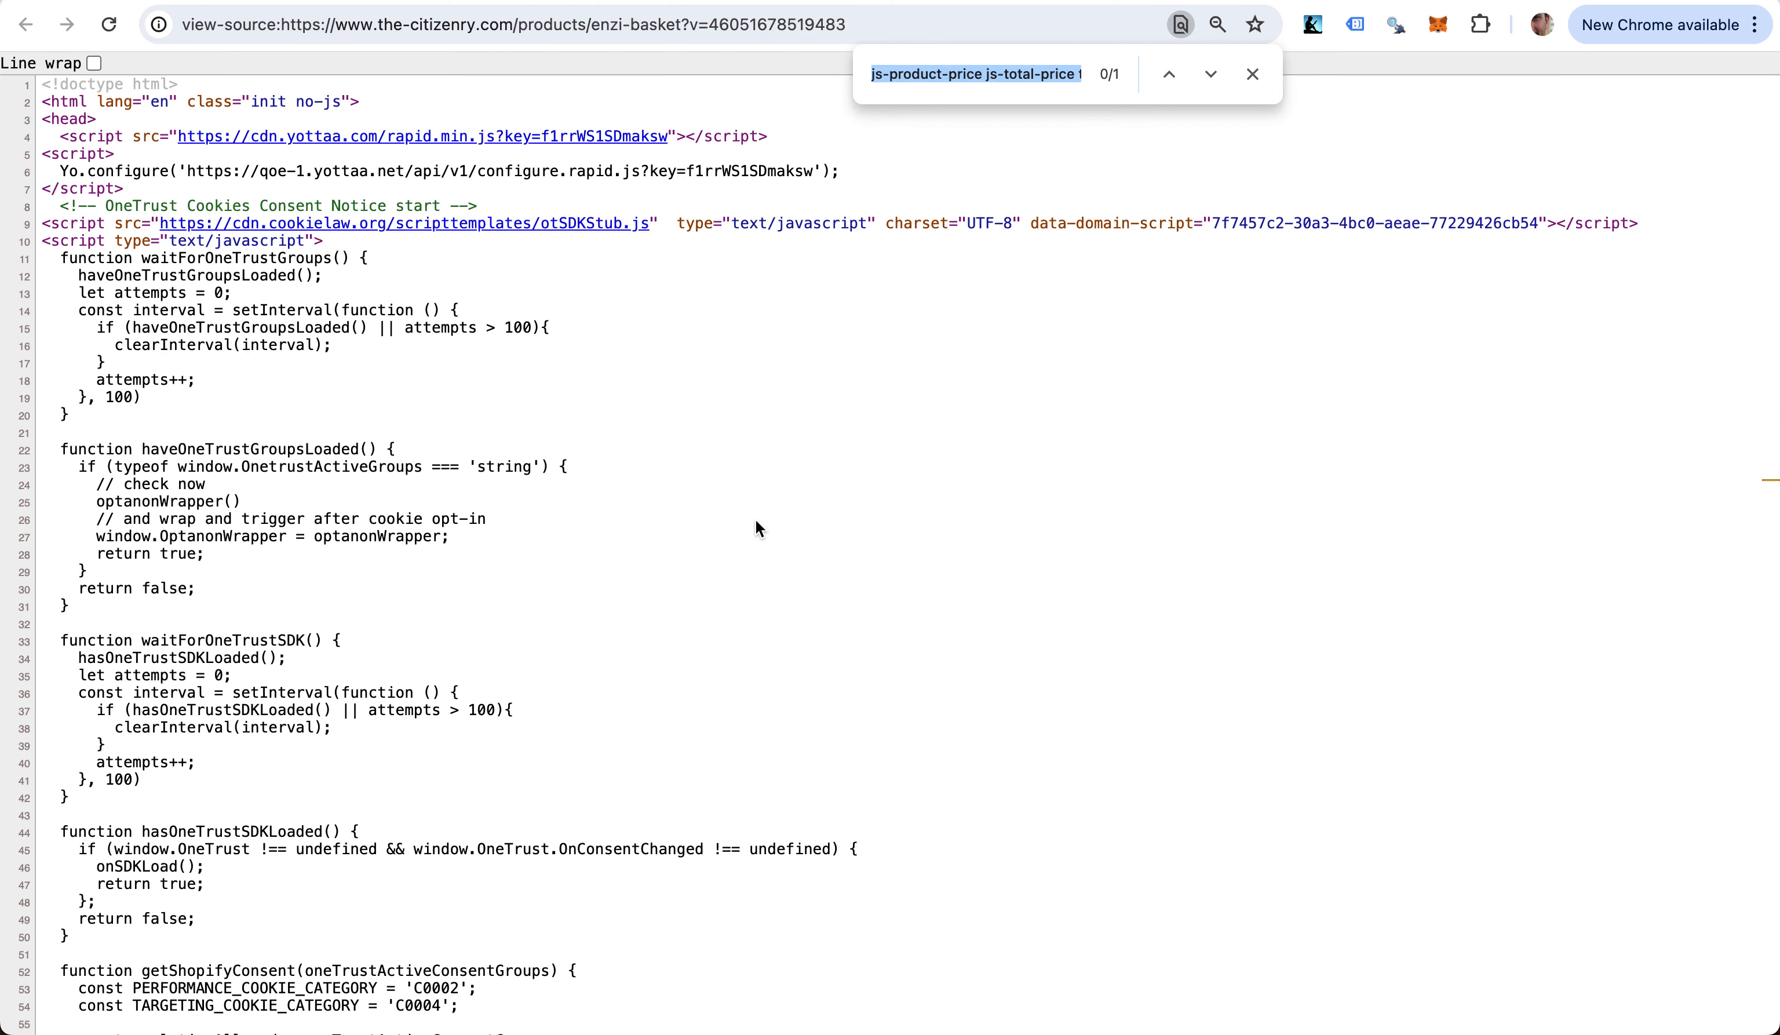
pyautogui.press('BackSpace')
pyautogui.press('super+v')
pyautogui.press('BackSpace')
pyautogui.press('BackSpace')
pyautogui.press('BackSpace')
pyautogui.press('BackSpace')
pyautogui.press('BackSpace')
pyautogui.press('BackSpace')
pyautogui.press('BackSpace')
pyautogui.press('BackSpace')
pyautogui.press('BackSpace')
pyautogui.press('BackSpace')
pyautogui.press('BackSpace')
pyautogui.press('BackSpace')
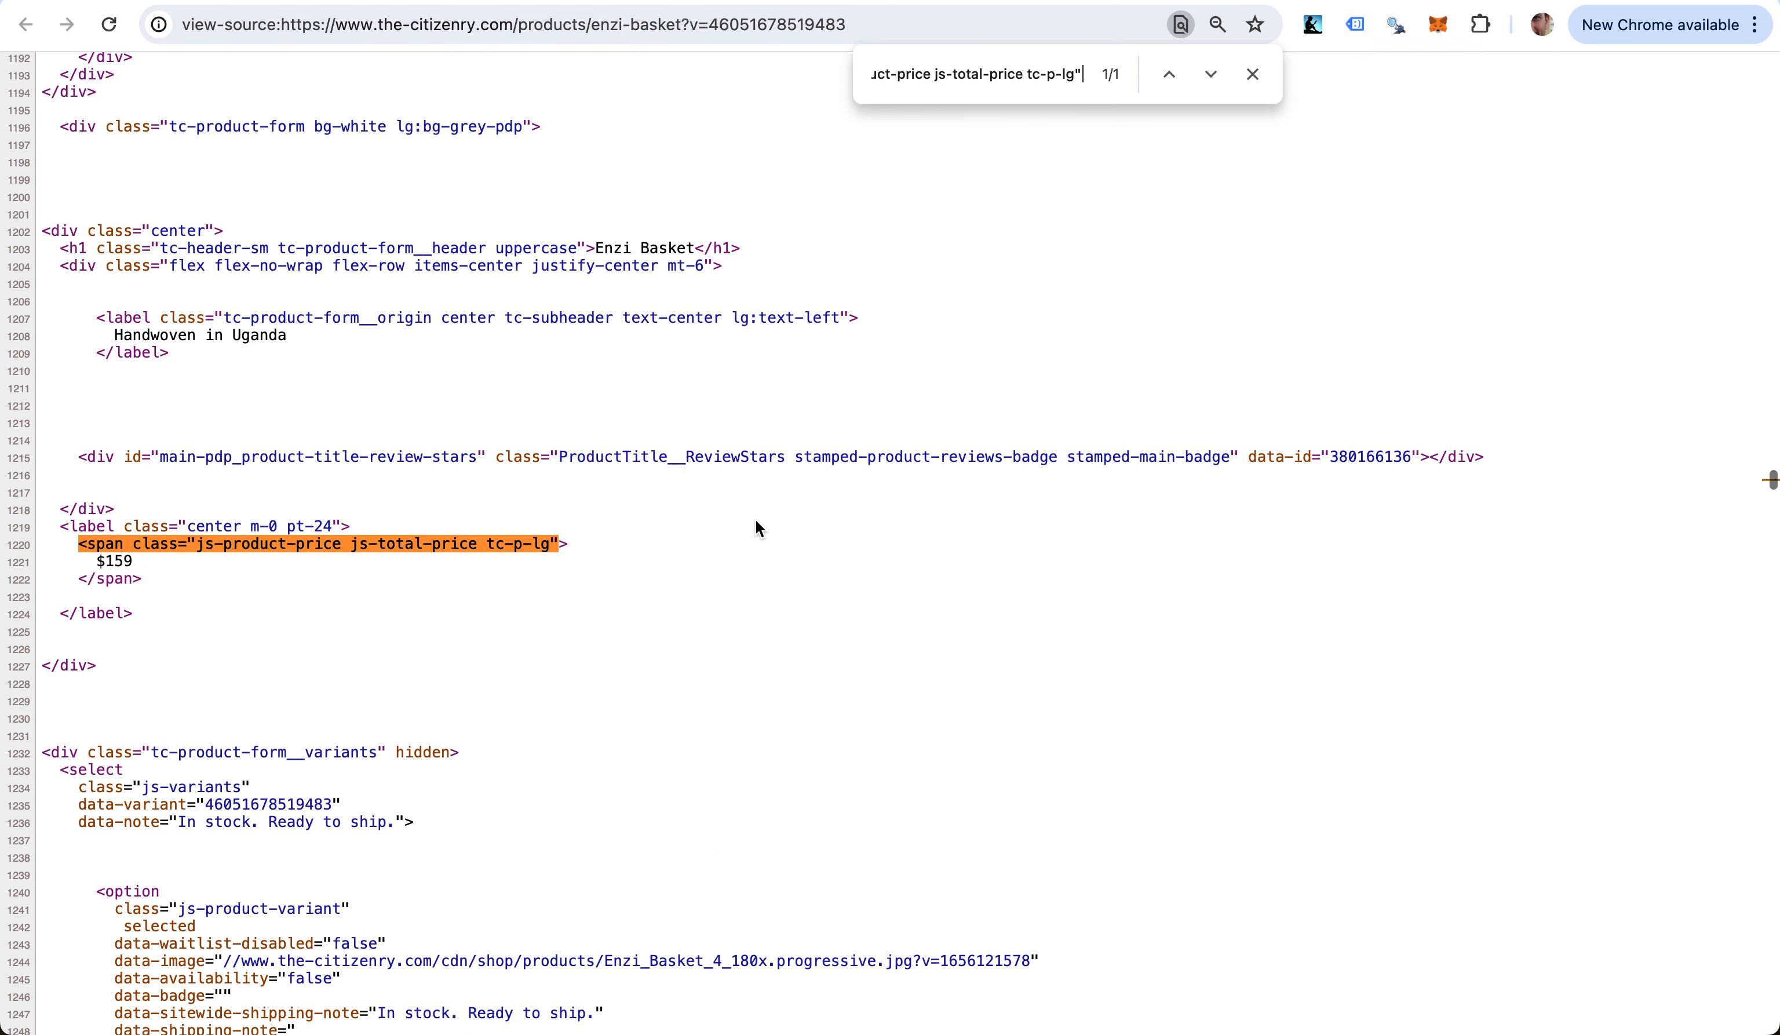
pyautogui.press('super+Left')
pyautogui.hotkey('shift', 'Right')
pyautogui.hotkey('shift', 'Right')
pyautogui.hotkey('shift', 'Right')
pyautogui.hotkey('shift', 'Right')
pyautogui.hotkey('shift', 'Right')
pyautogui.hotkey('shift', 'Right')
pyautogui.hotkey('shift', 'Right')
pyautogui.hotkey('shift', 'Right')
pyautogui.hotkey('shift', 'Right')
pyautogui.hotkey('shift', 'Right')
pyautogui.hotkey('shift', 'Right')
pyautogui.hotkey('shift', 'Right')
pyautogui.hotkey('shift', 'Right')
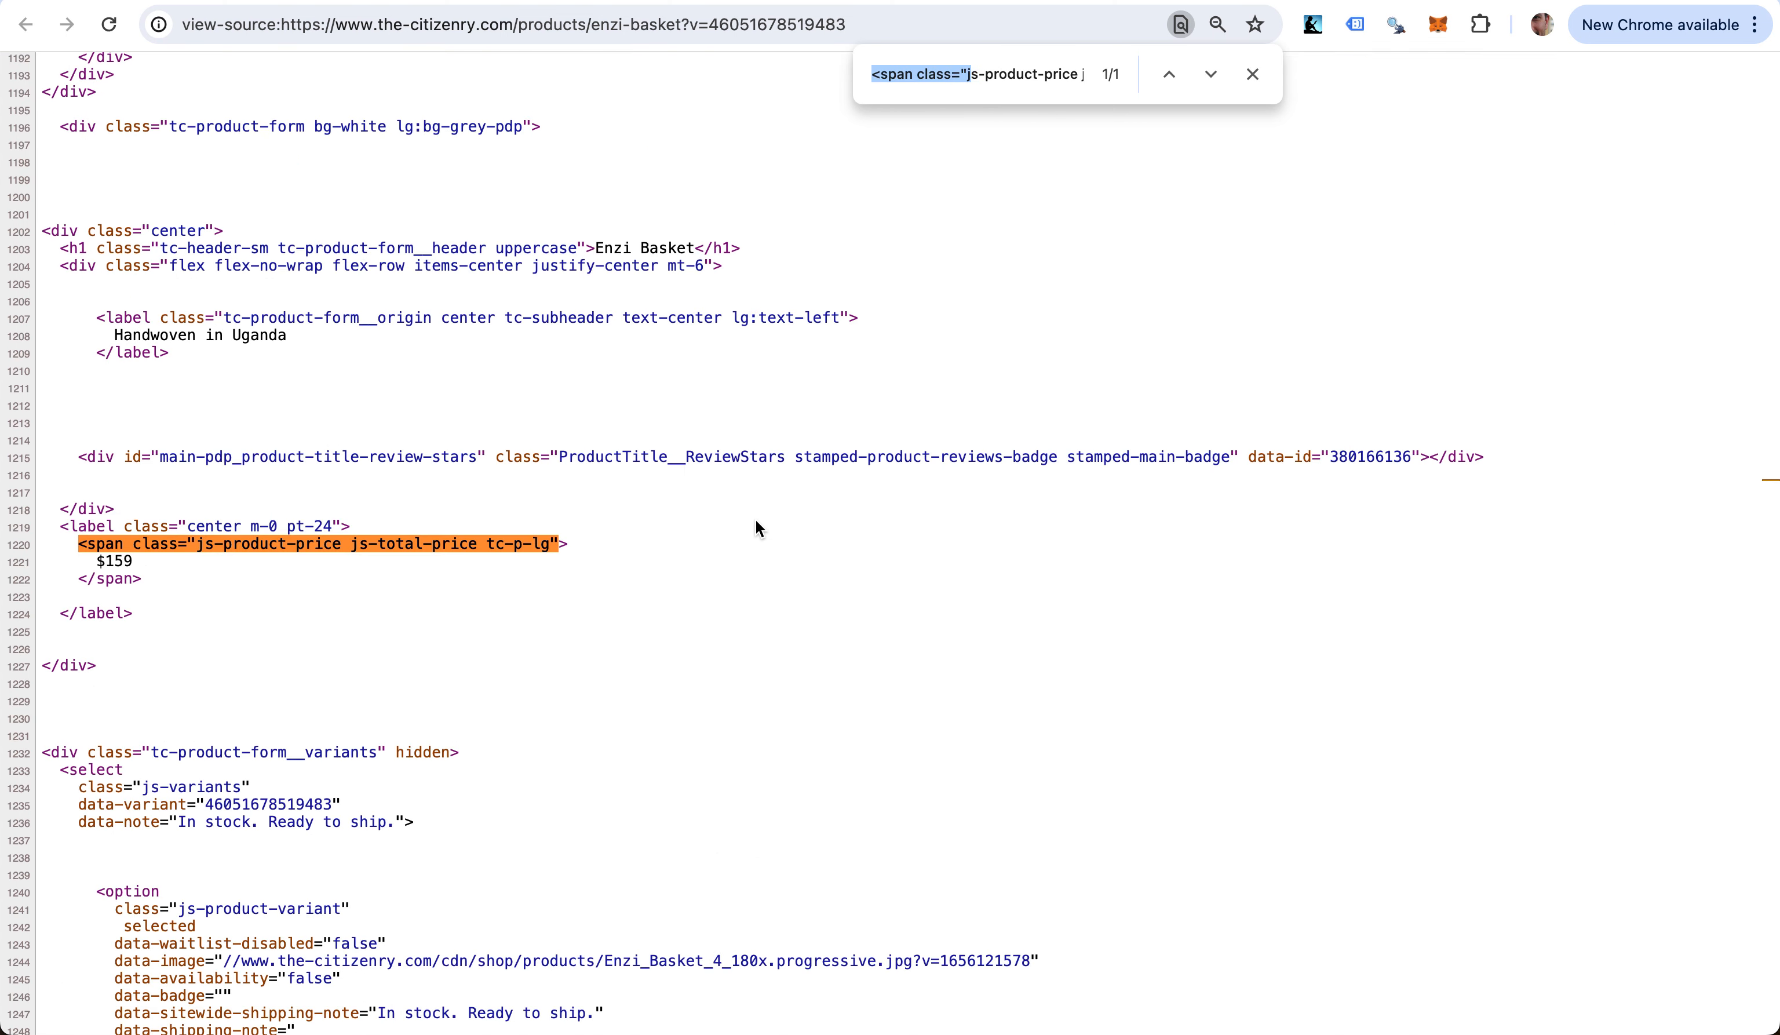
pyautogui.hotkey('shift', 'Left')
pyautogui.press('BackSpace')
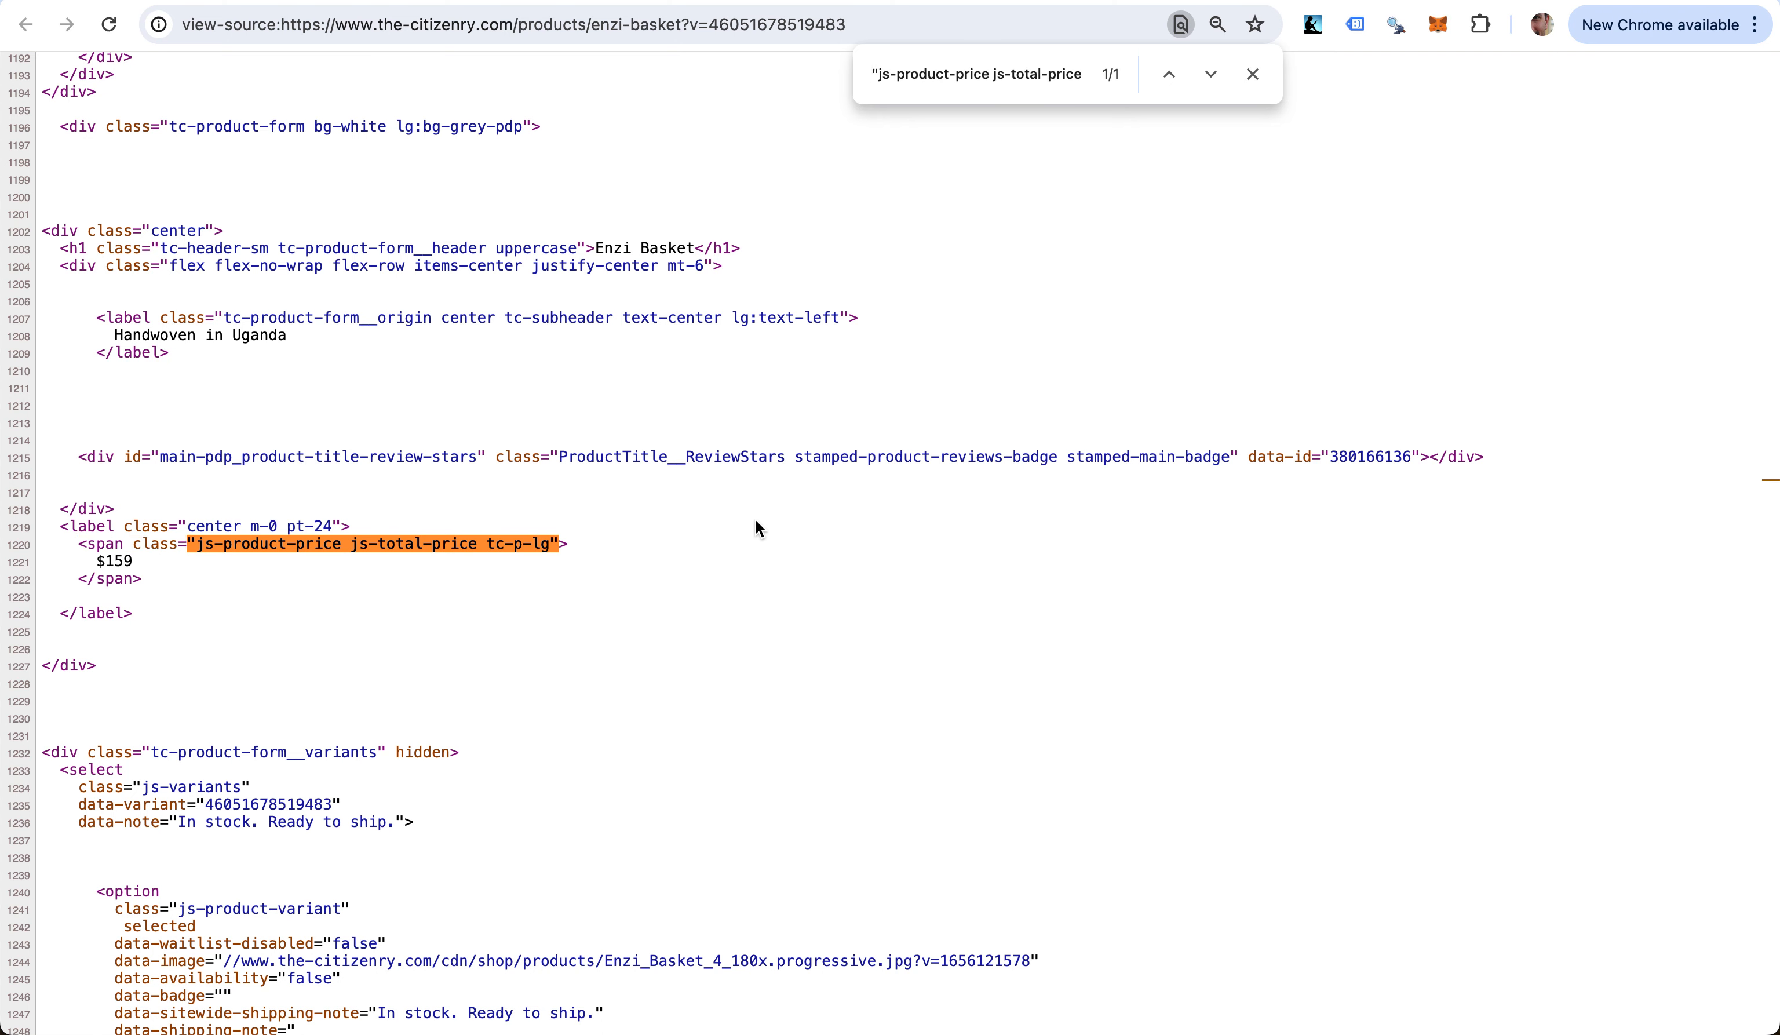
pyautogui.tripleClick(1084, 66)
pyautogui.press('super+c')
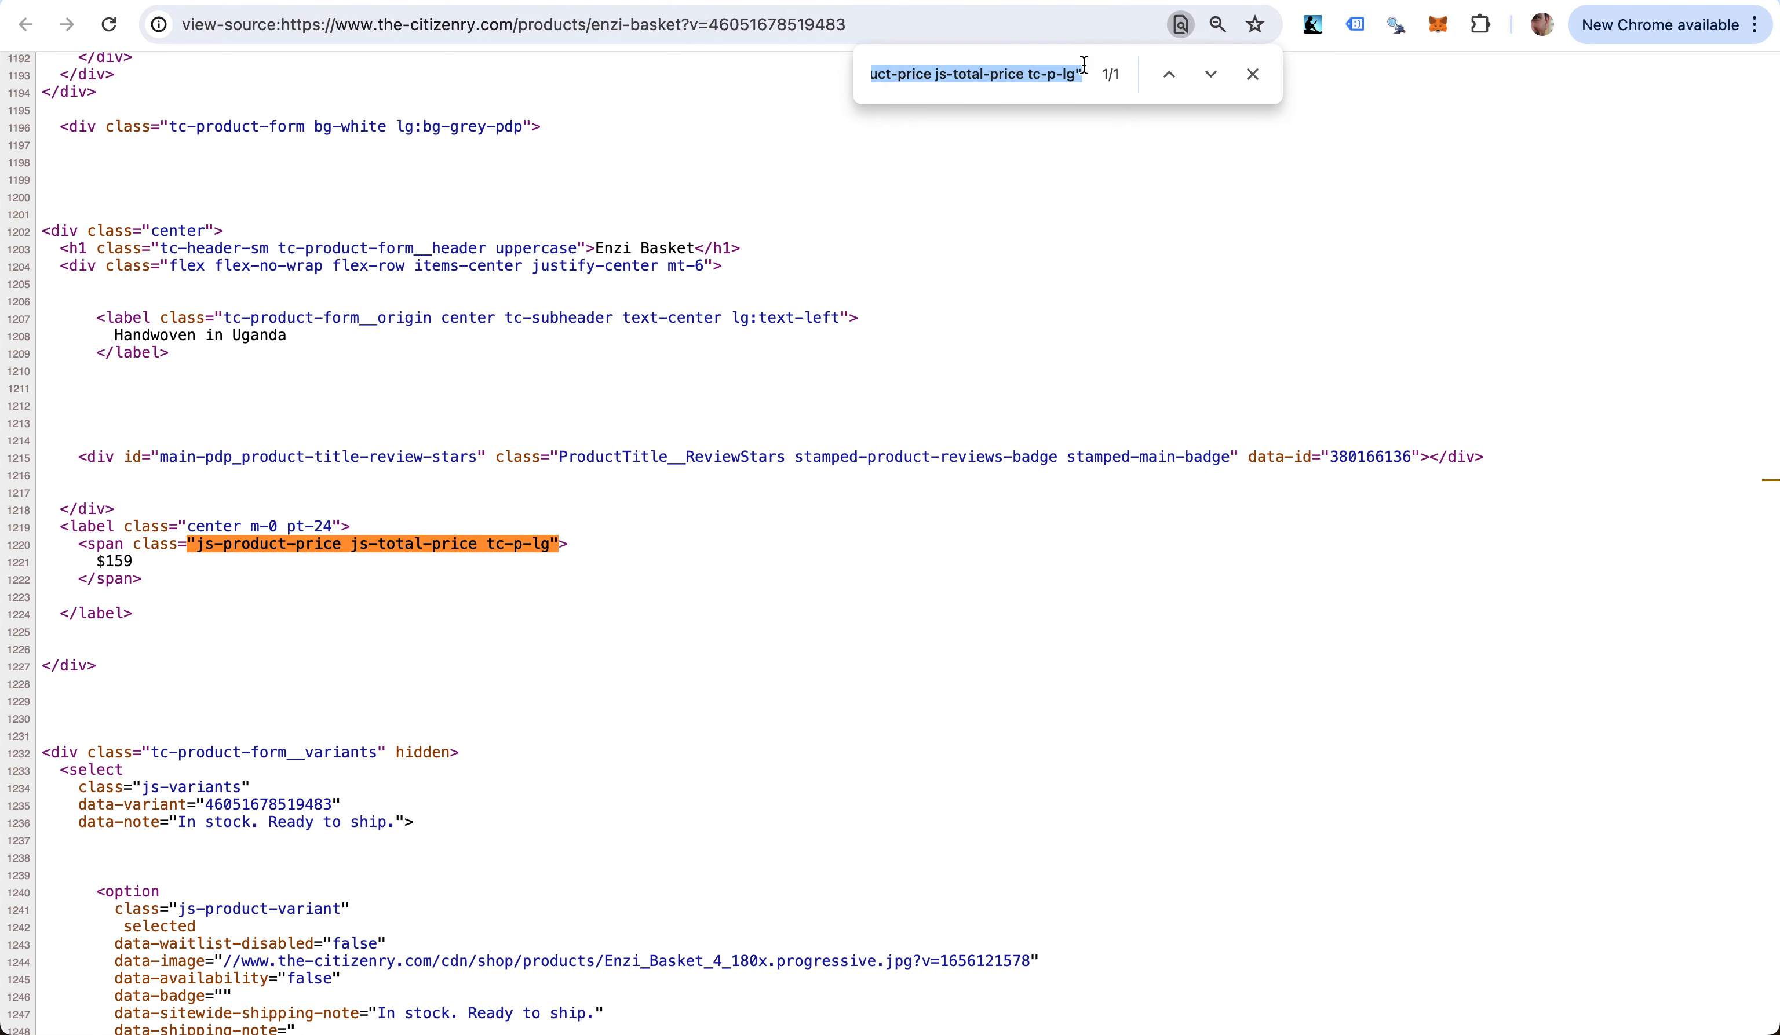
pyautogui.press('super+w')
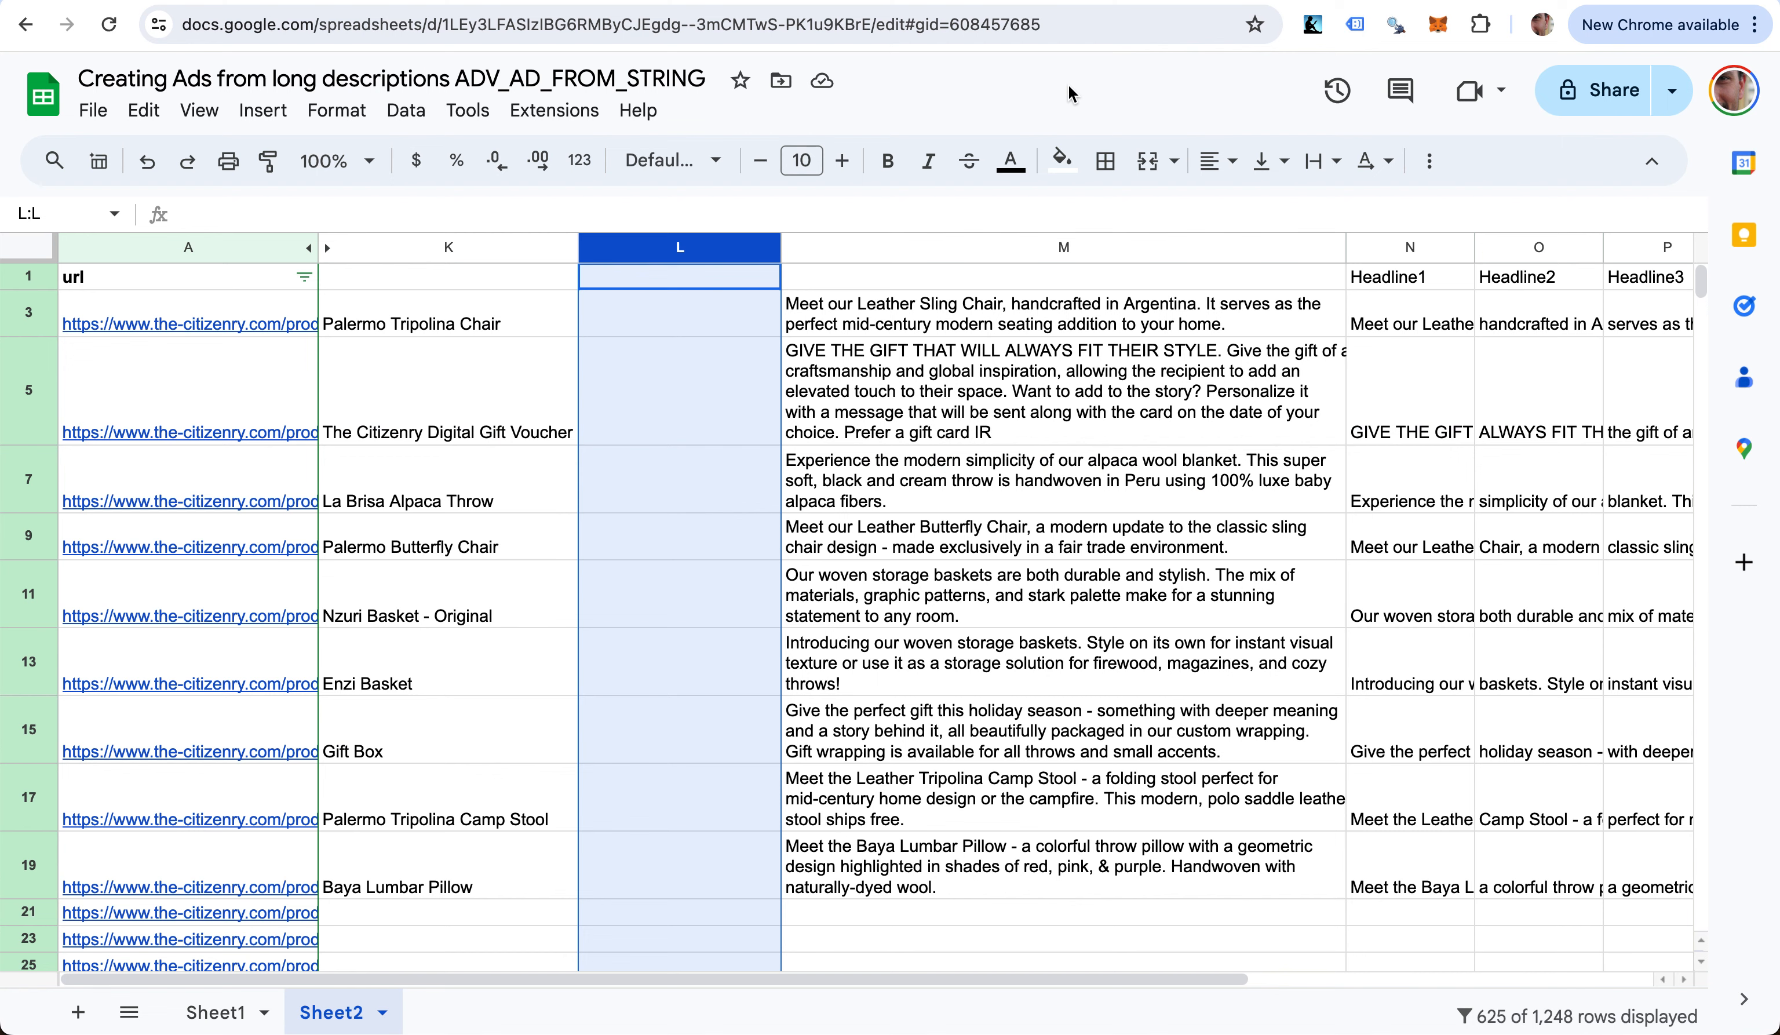
# - Start an IMPORTXML formula in L3 on A3 with the pasted price class
pyautogui.click(671, 326)
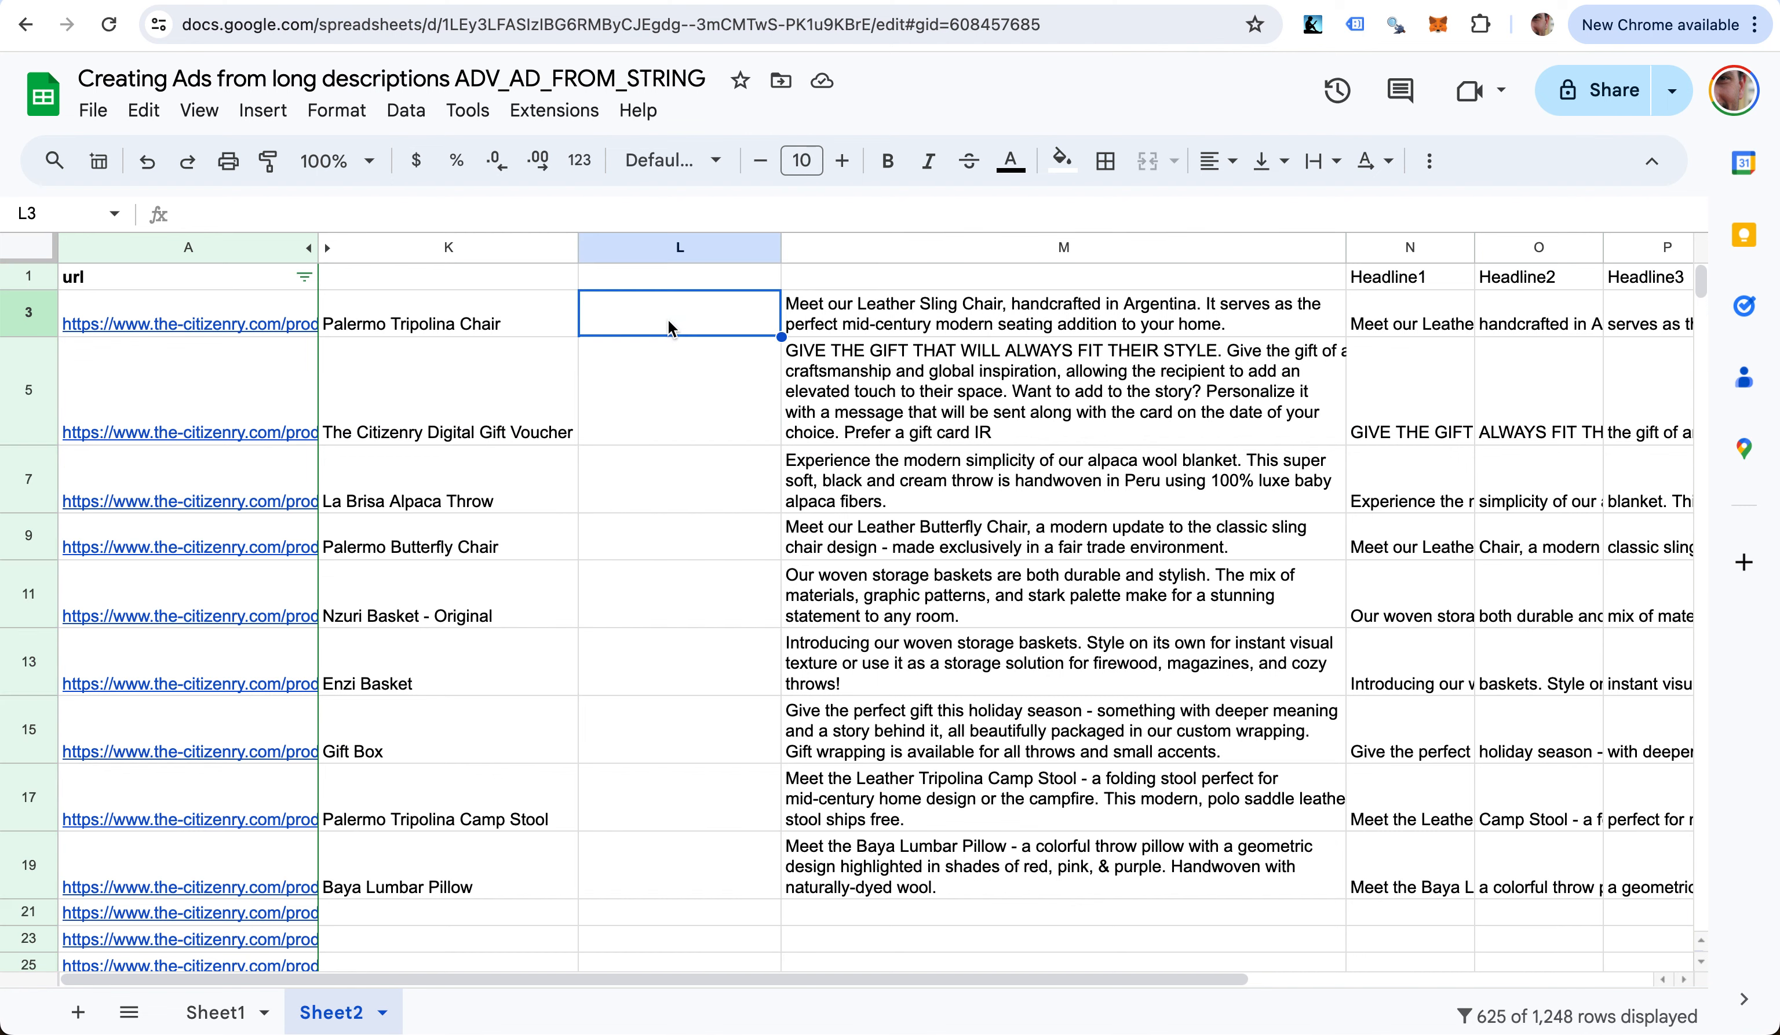
pyautogui.write('=impor')
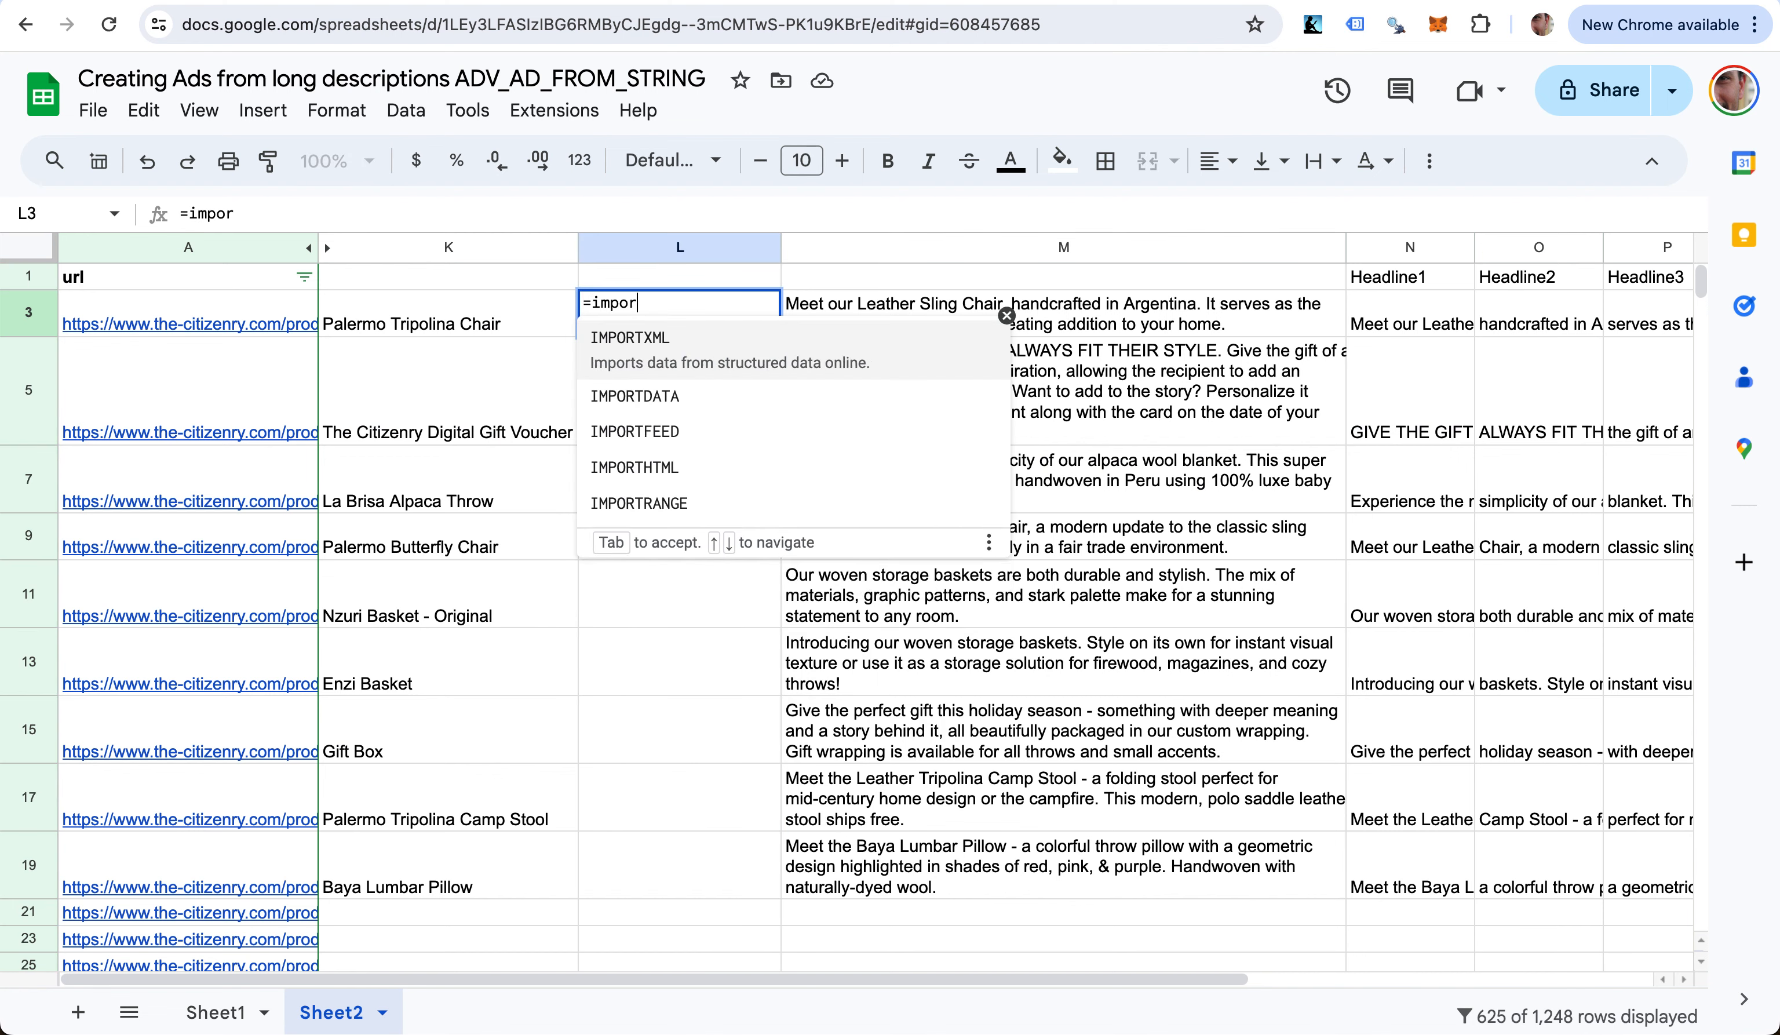
pyautogui.write('tx')
pyautogui.press('Tab')
pyautogui.write('A3')
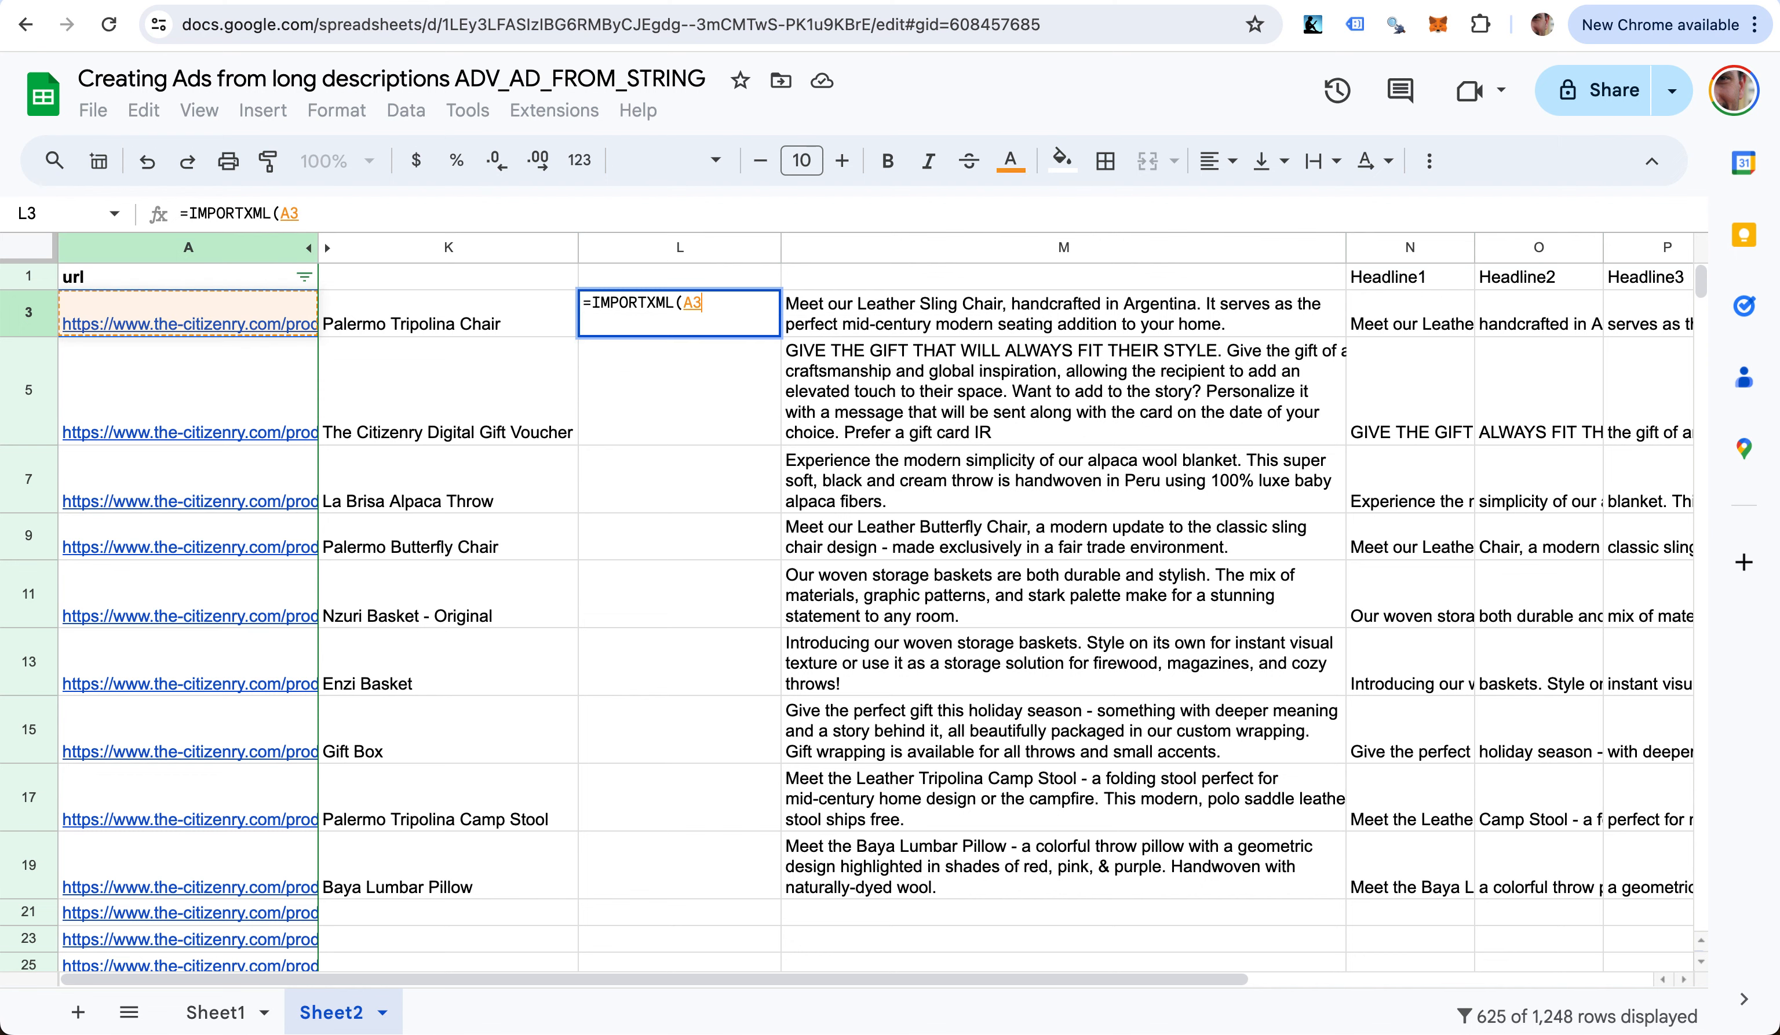
pyautogui.write(', "')
pyautogui.press('super+v')
pyautogui.write('"')
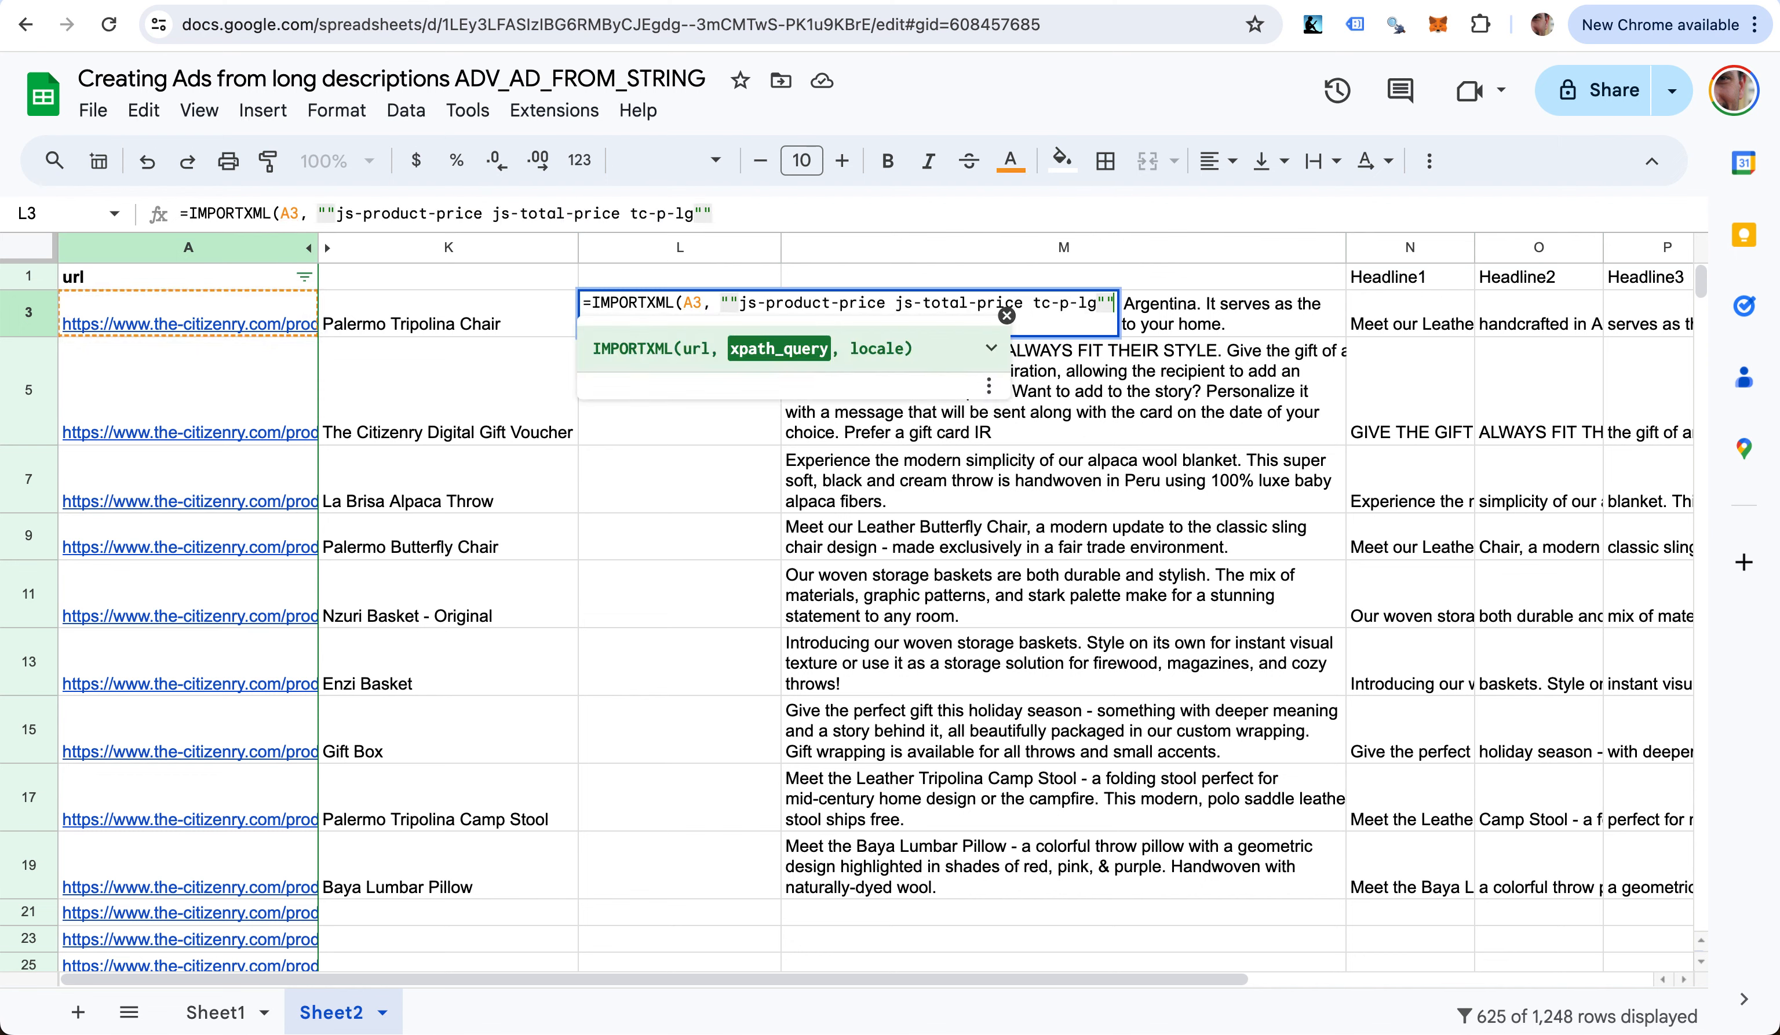
pyautogui.press('BackSpace')
pyautogui.press('BackSpace')
pyautogui.press('BackSpace')
pyautogui.press('BackSpace')
pyautogui.press('BackSpace')
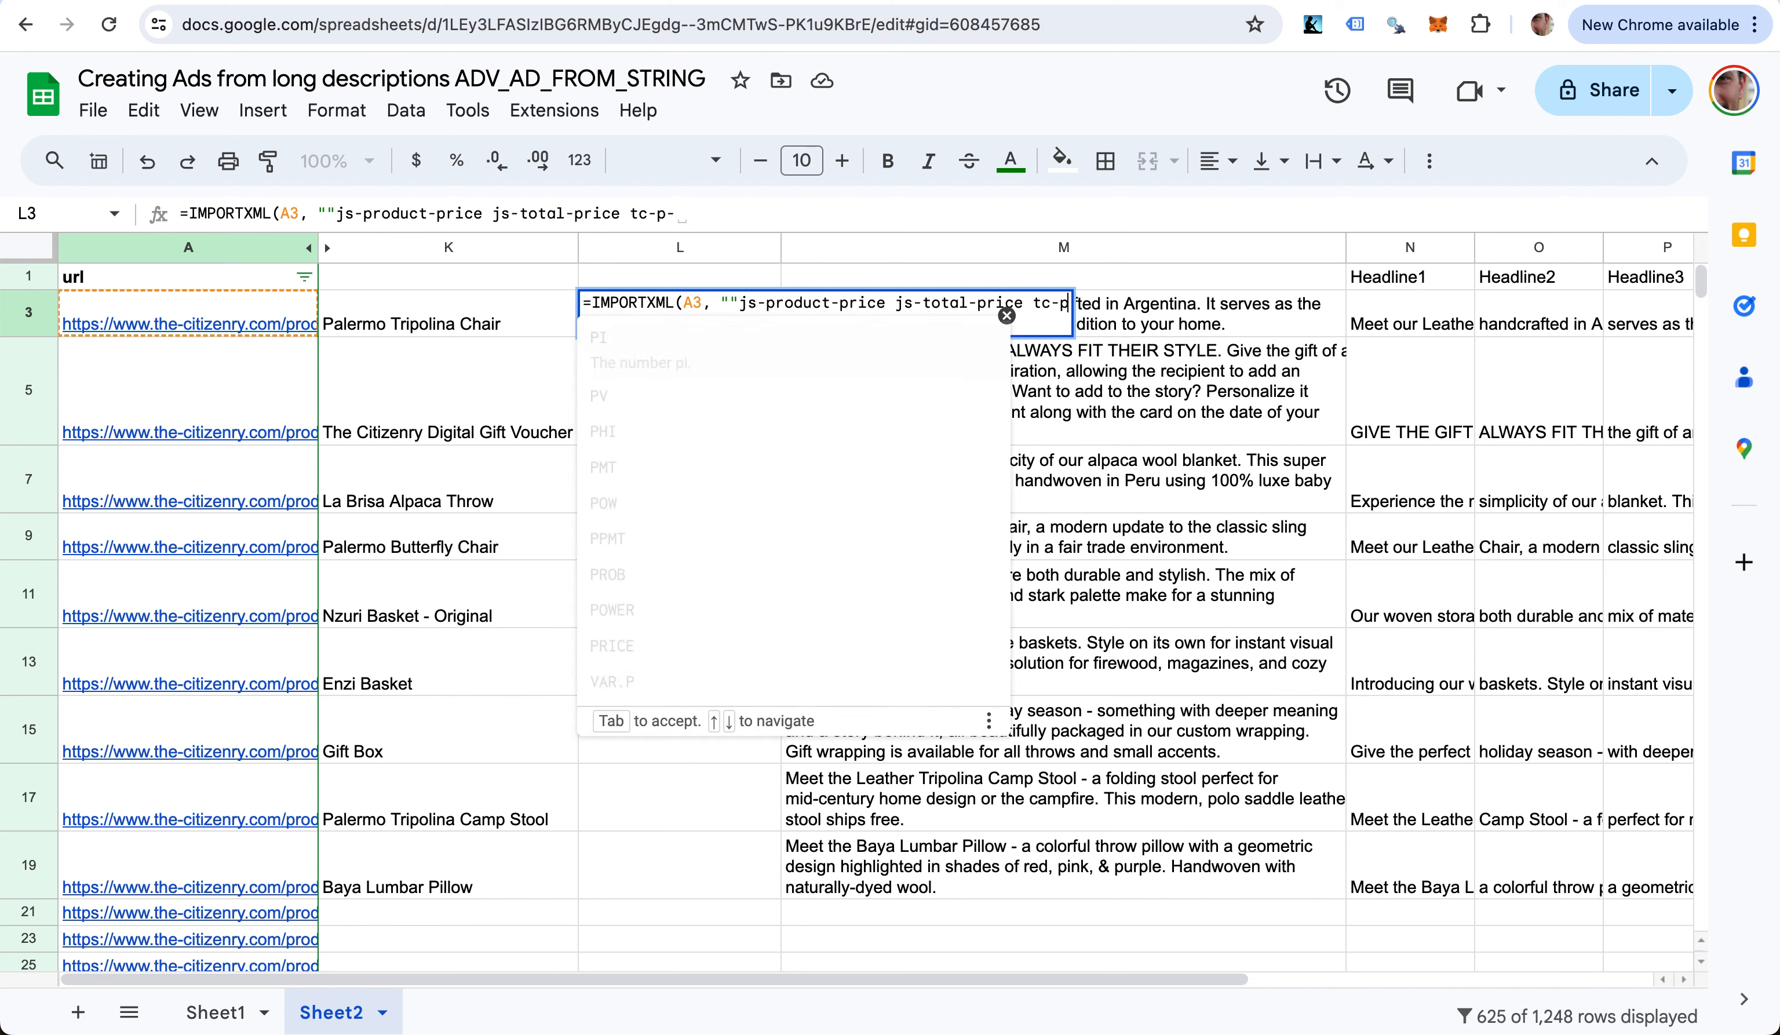
pyautogui.hotkey('shift', 'Left')
pyautogui.hotkey('shift', 'Left')
pyautogui.hotkey('shift', 'Left')
pyautogui.hotkey('shift', 'Left')
pyautogui.hotkey('shift', 'Left')
pyautogui.hotkey('shift', 'Left')
pyautogui.hotkey('shift', 'Left')
pyautogui.hotkey('shift', 'Left')
pyautogui.hotkey('shift', 'Left')
pyautogui.hotkey('shift', 'Left')
pyautogui.hotkey('shift', 'Left')
pyautogui.hotkey('shift', 'Left')
pyautogui.hotkey('shift', 'Left')
pyautogui.hotkey('shift', 'Left')
pyautogui.hotkey('shift', 'Left')
pyautogui.hotkey('shift', 'Left')
pyautogui.hotkey('shift', 'Left')
pyautogui.hotkey('shift', 'Left')
pyautogui.hotkey('shift', 'Left')
pyautogui.hotkey('shift', 'Left')
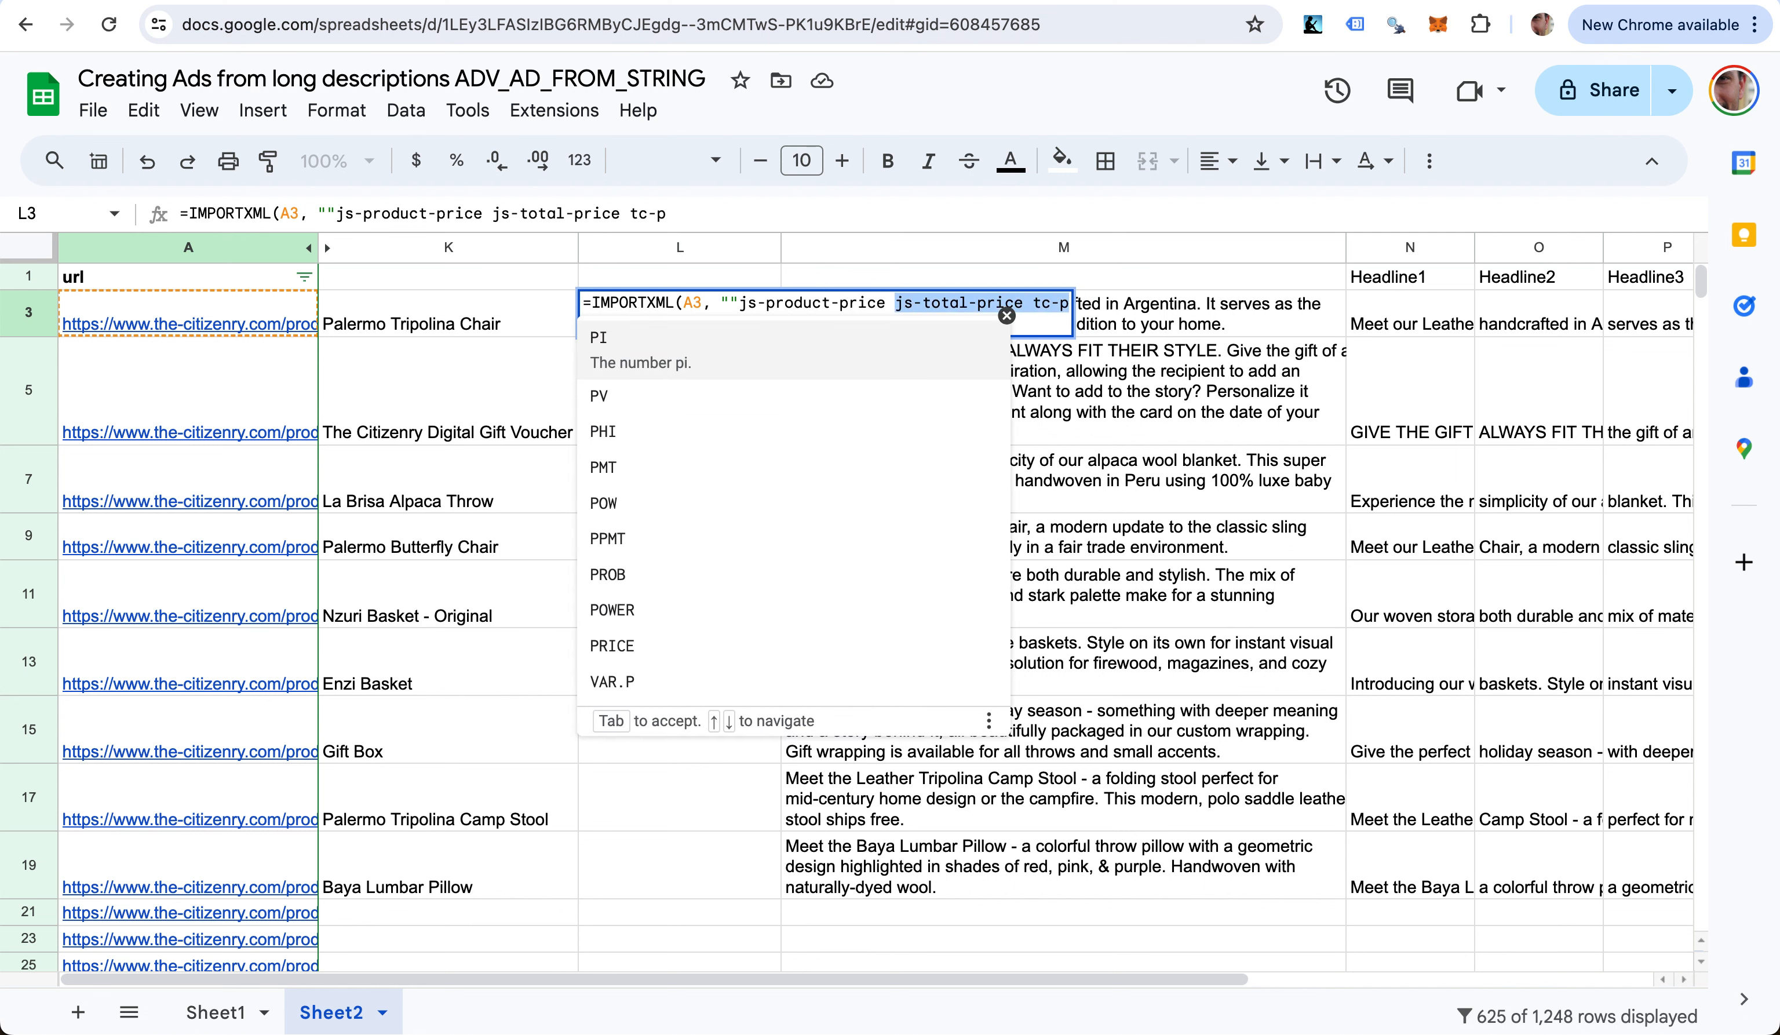
pyautogui.hotkey('shift', 'Left')
pyautogui.hotkey('shift', 'Left')
pyautogui.hotkey('shift', 'Left')
pyautogui.press('BackSpace')
pyautogui.press('Left')
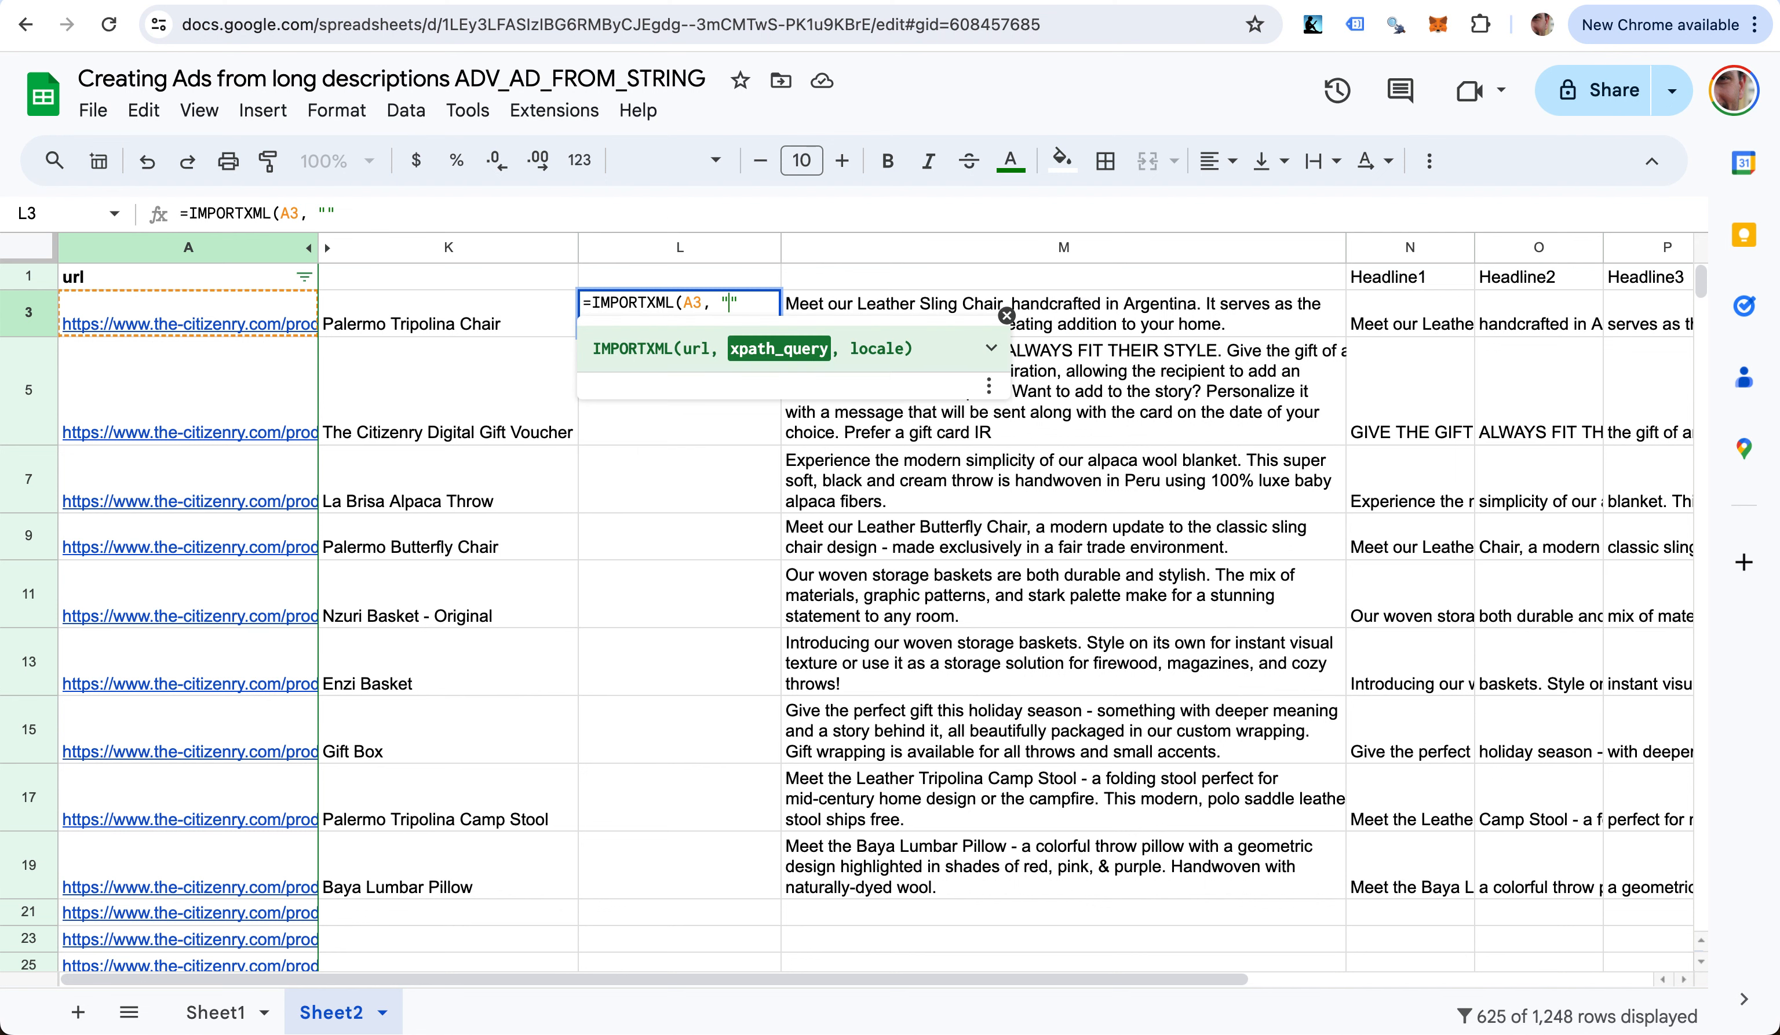
pyautogui.press('super+v')
pyautogui.press('super+z')
pyautogui.press('BackSpace')
pyautogui.press('BackSpace')
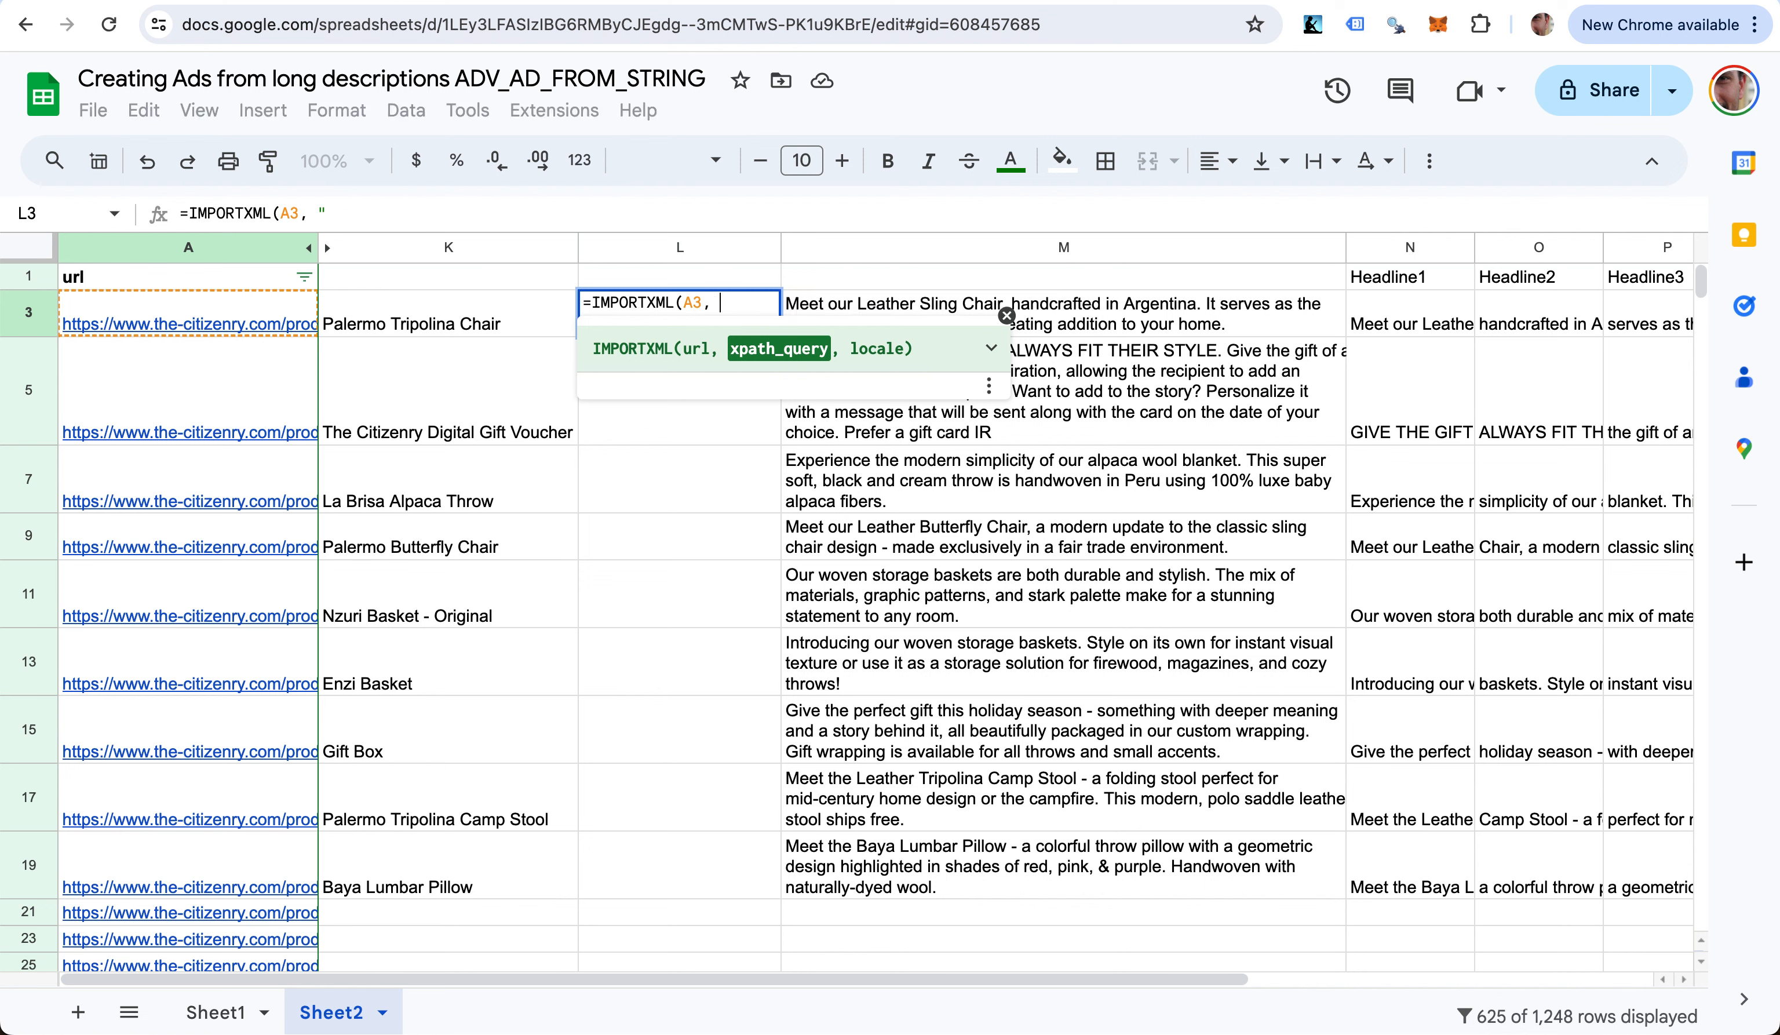
pyautogui.press('super+v')
pyautogui.press('Left')
pyautogui.press('Left')
pyautogui.press('Left')
pyautogui.press('Left')
pyautogui.press('Left')
pyautogui.press('Left')
pyautogui.press('Left')
pyautogui.press('Left')
pyautogui.press('Left')
pyautogui.press('Left')
pyautogui.press('Left')
pyautogui.press('Left')
pyautogui.press('Left')
pyautogui.press('Left')
pyautogui.press('Left')
pyautogui.press('Left')
pyautogui.press('Left')
pyautogui.press('Left')
pyautogui.press('Left')
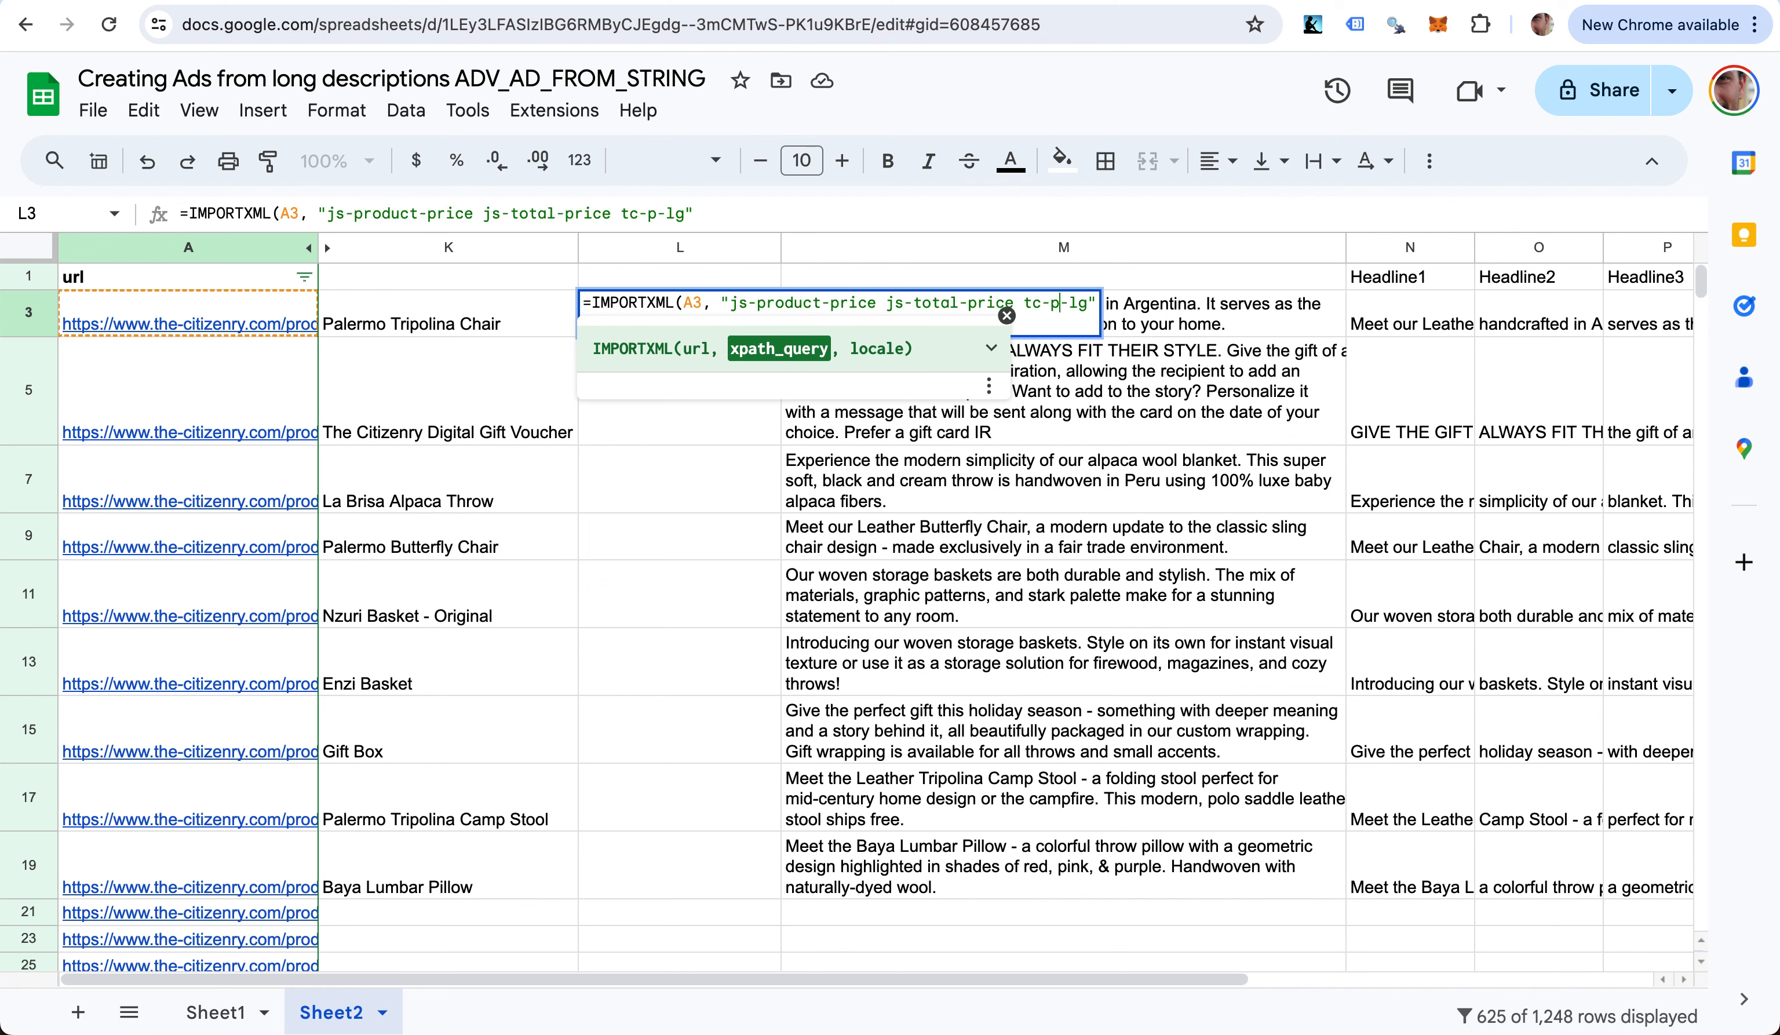
pyautogui.press('Left')
pyautogui.write('//span')
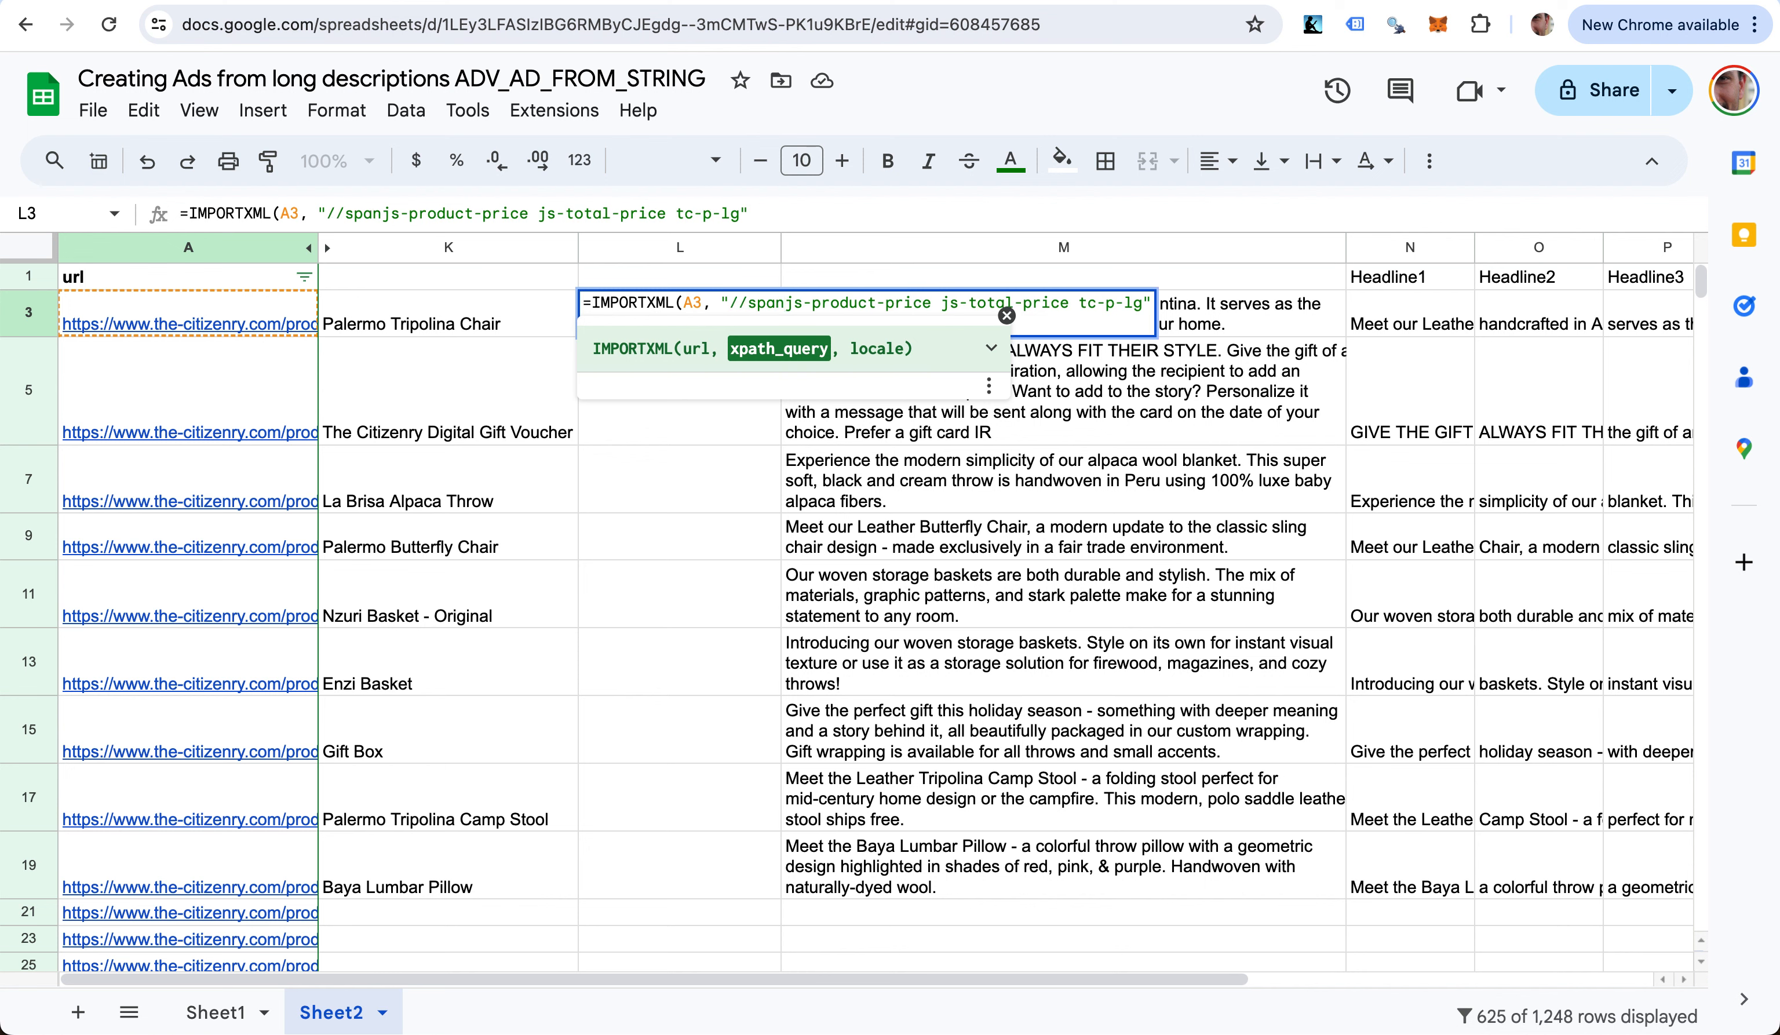
pyautogui.write('[')
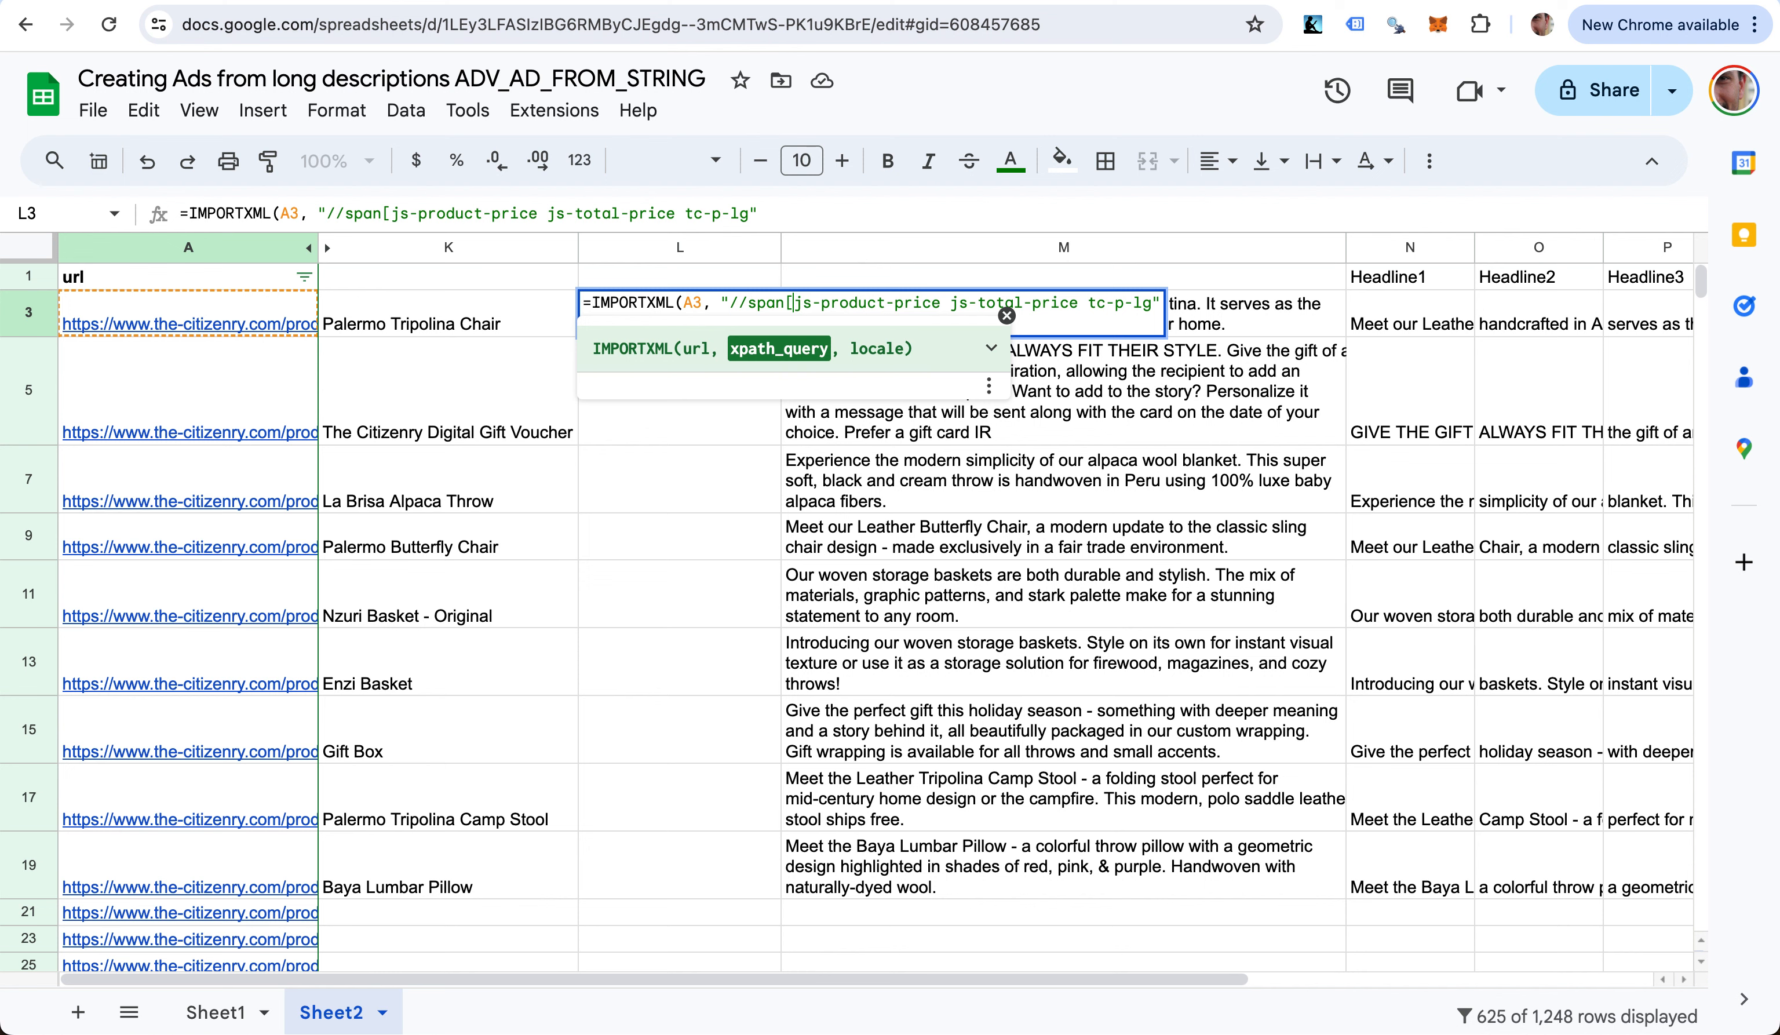
pyautogui.write('@cal')
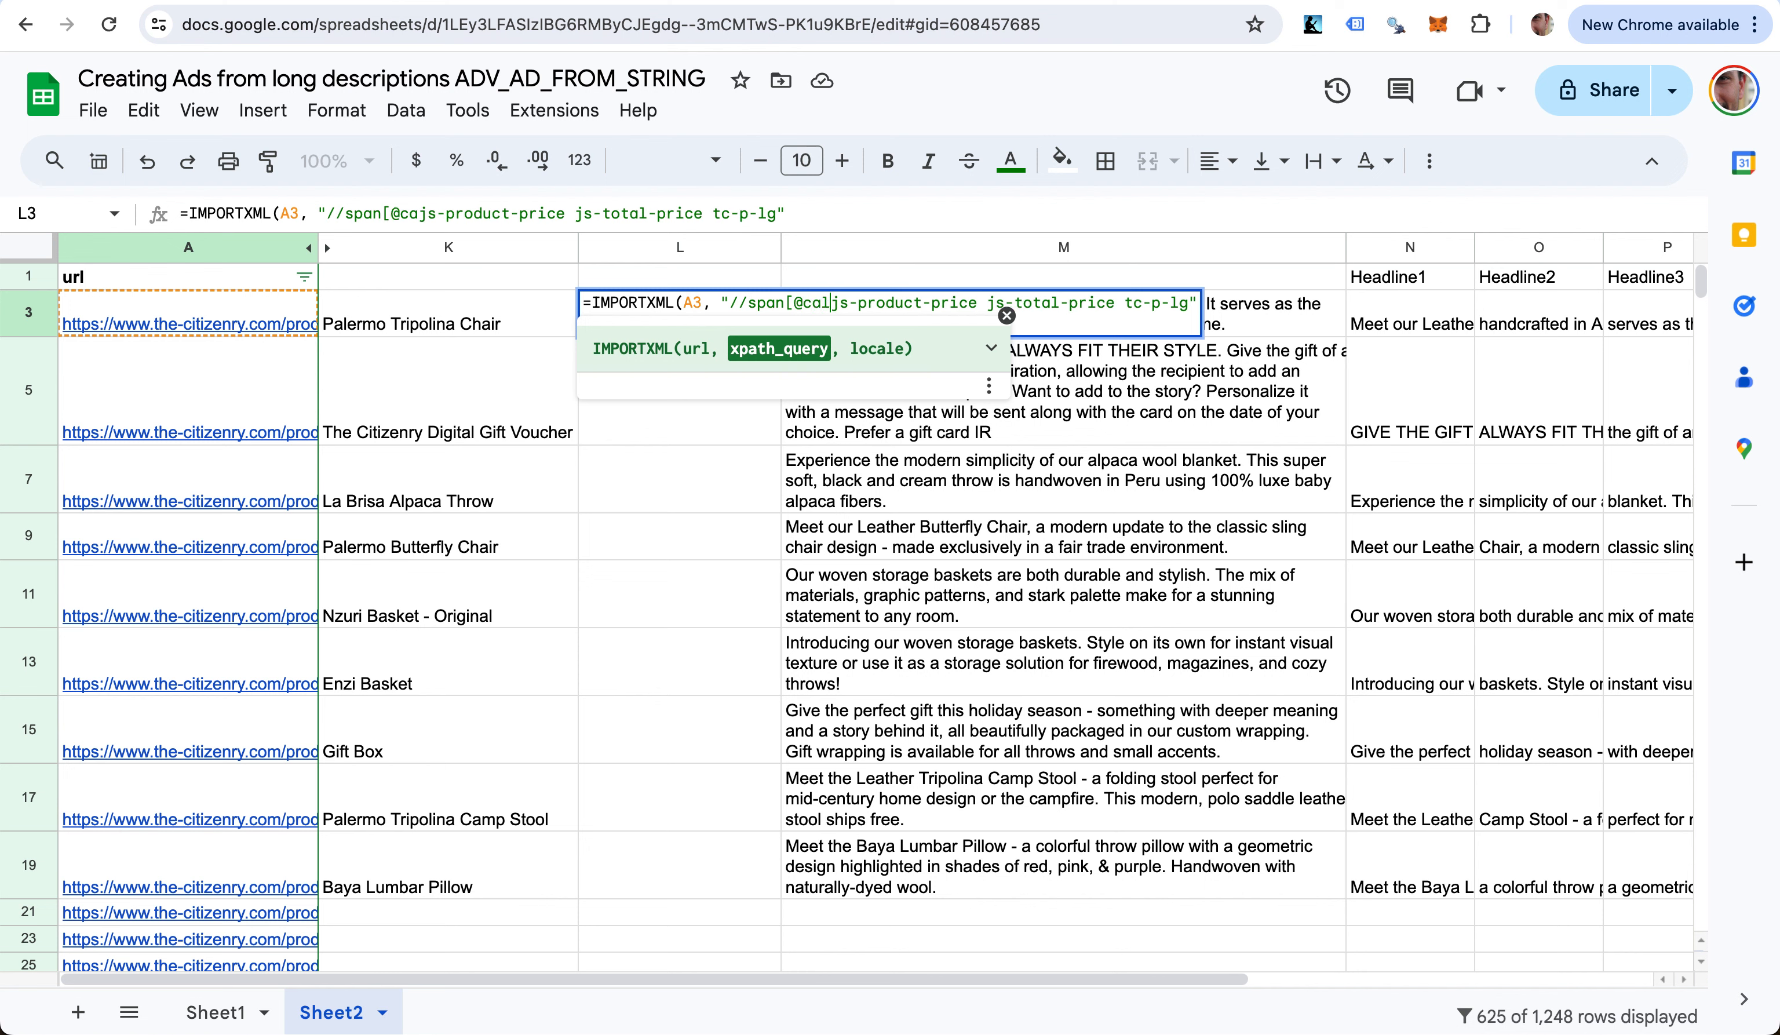
pyautogui.write("ss='")
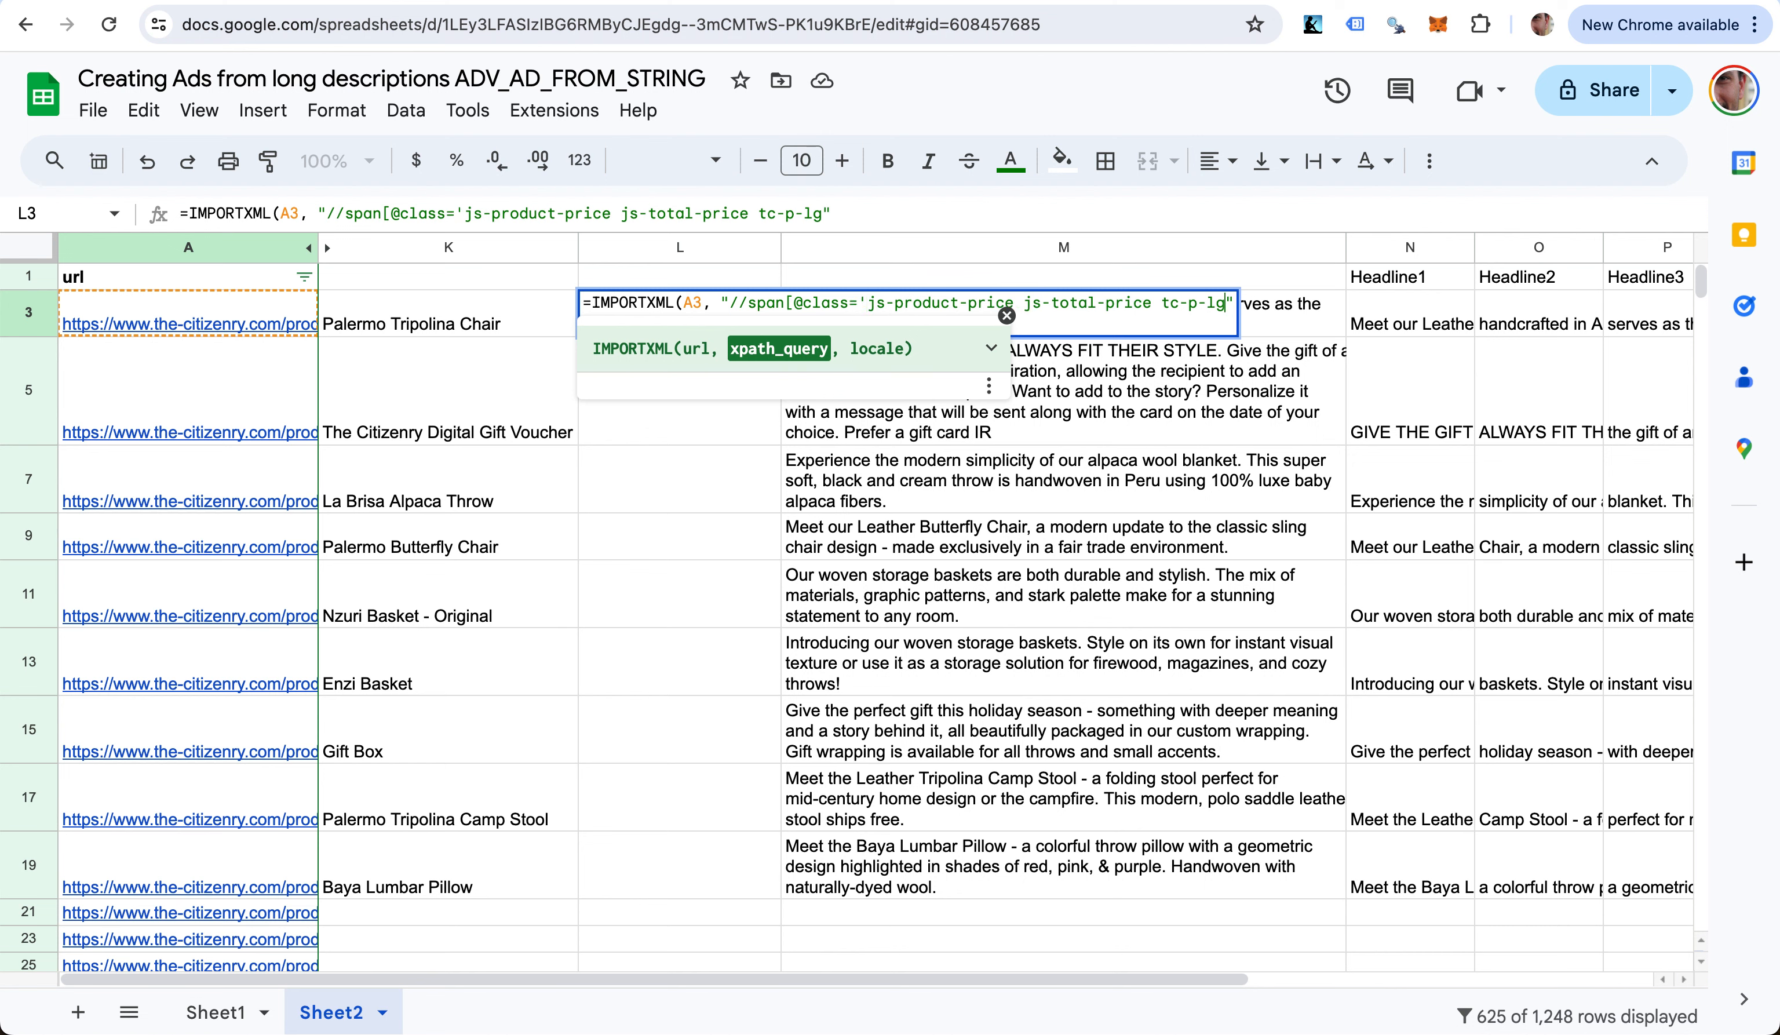
pyautogui.write("']/text()")
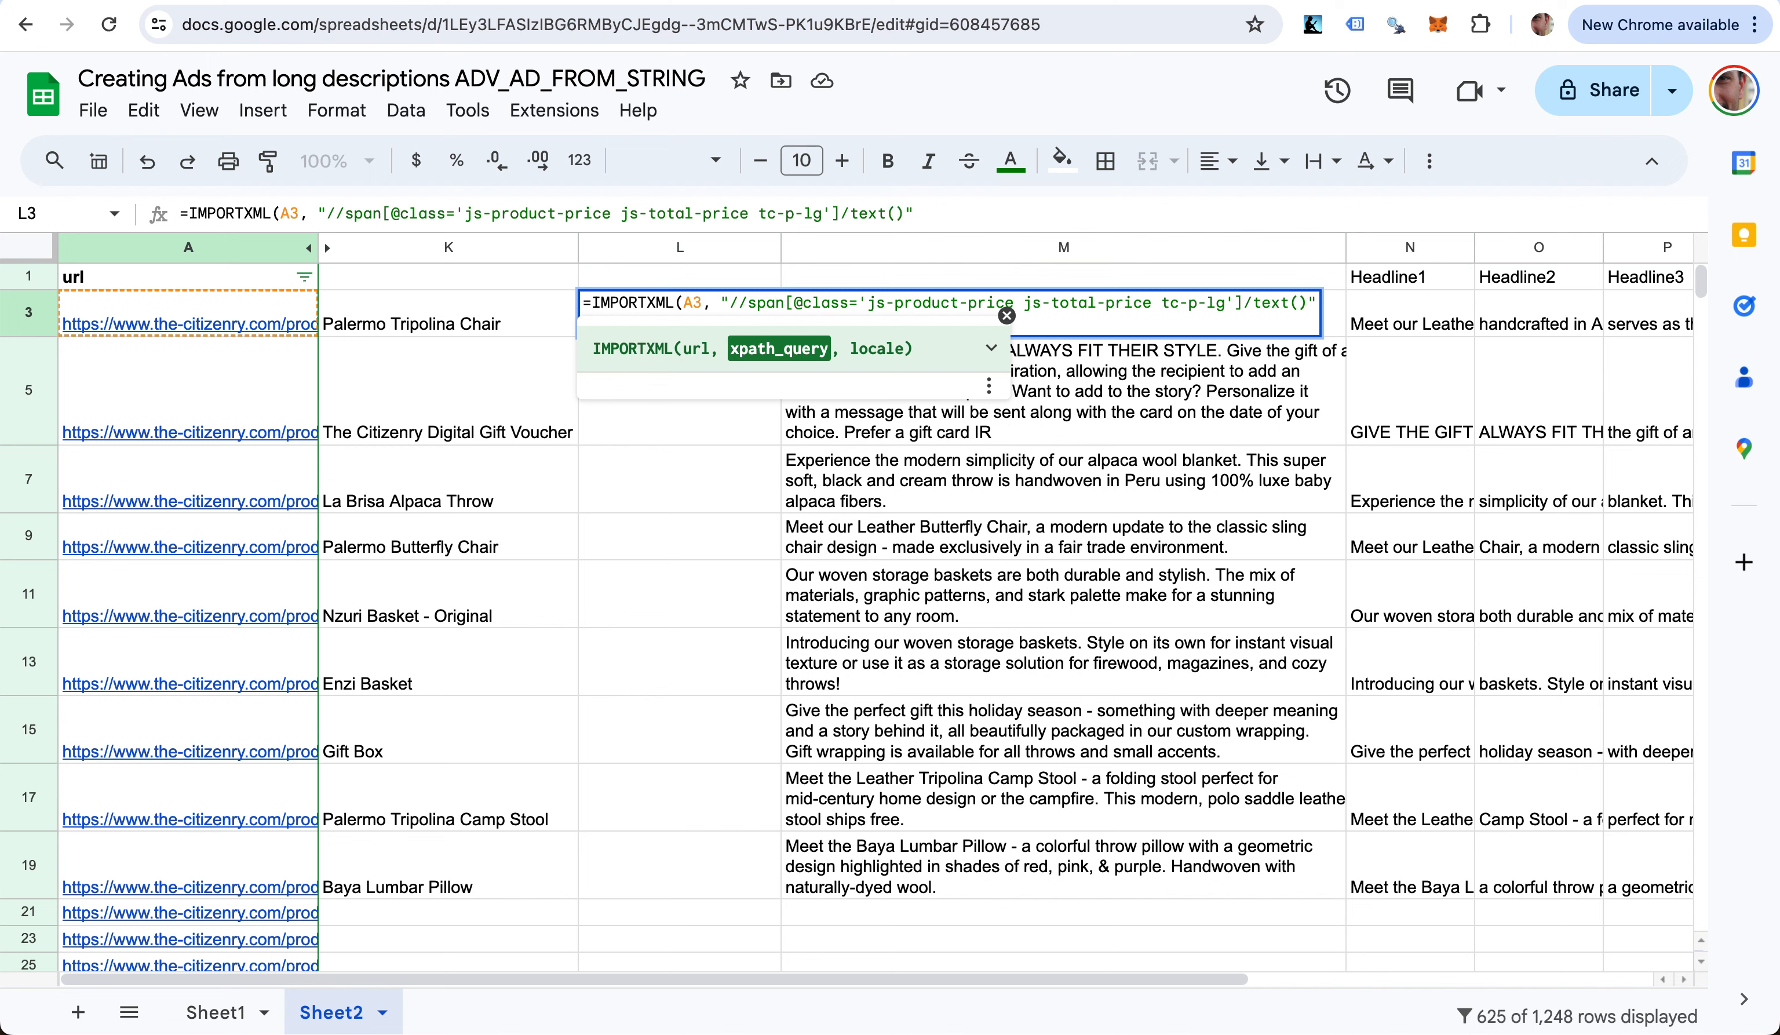
pyautogui.press('Return')
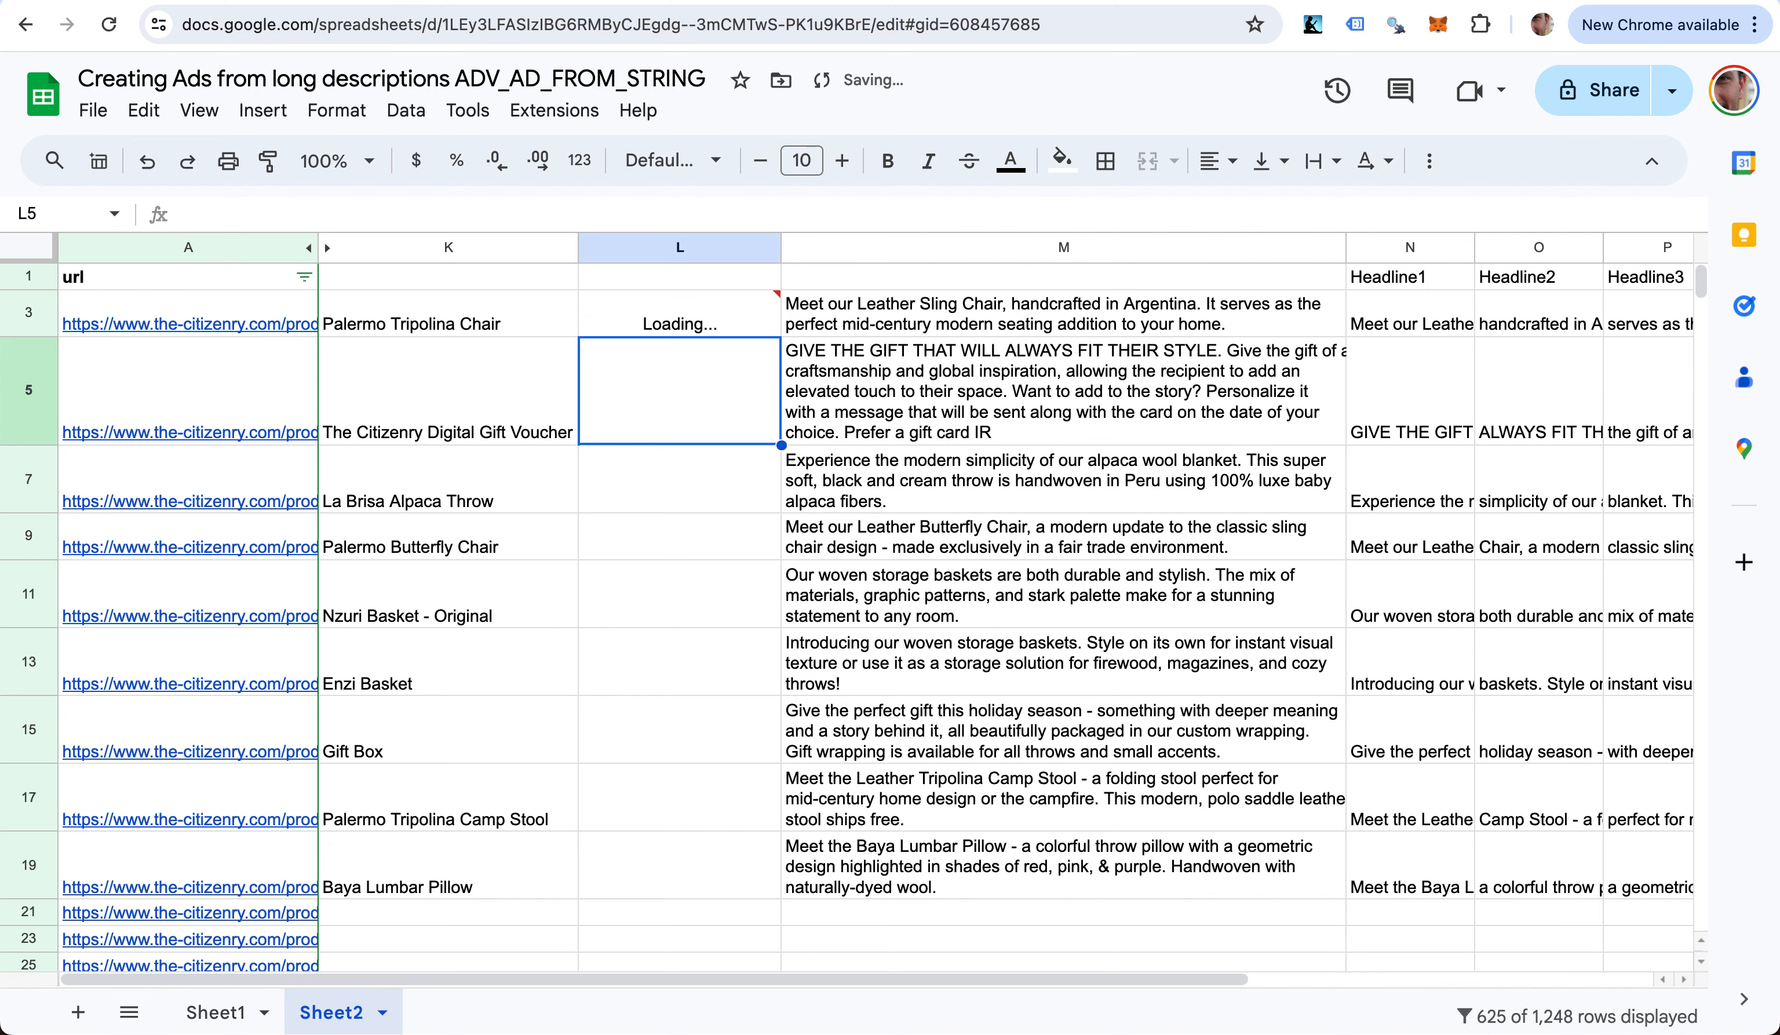
# - Copy L3's IMPORTXML price formula down to L19, showing prices from $669 to $199
pyautogui.click(679, 313)
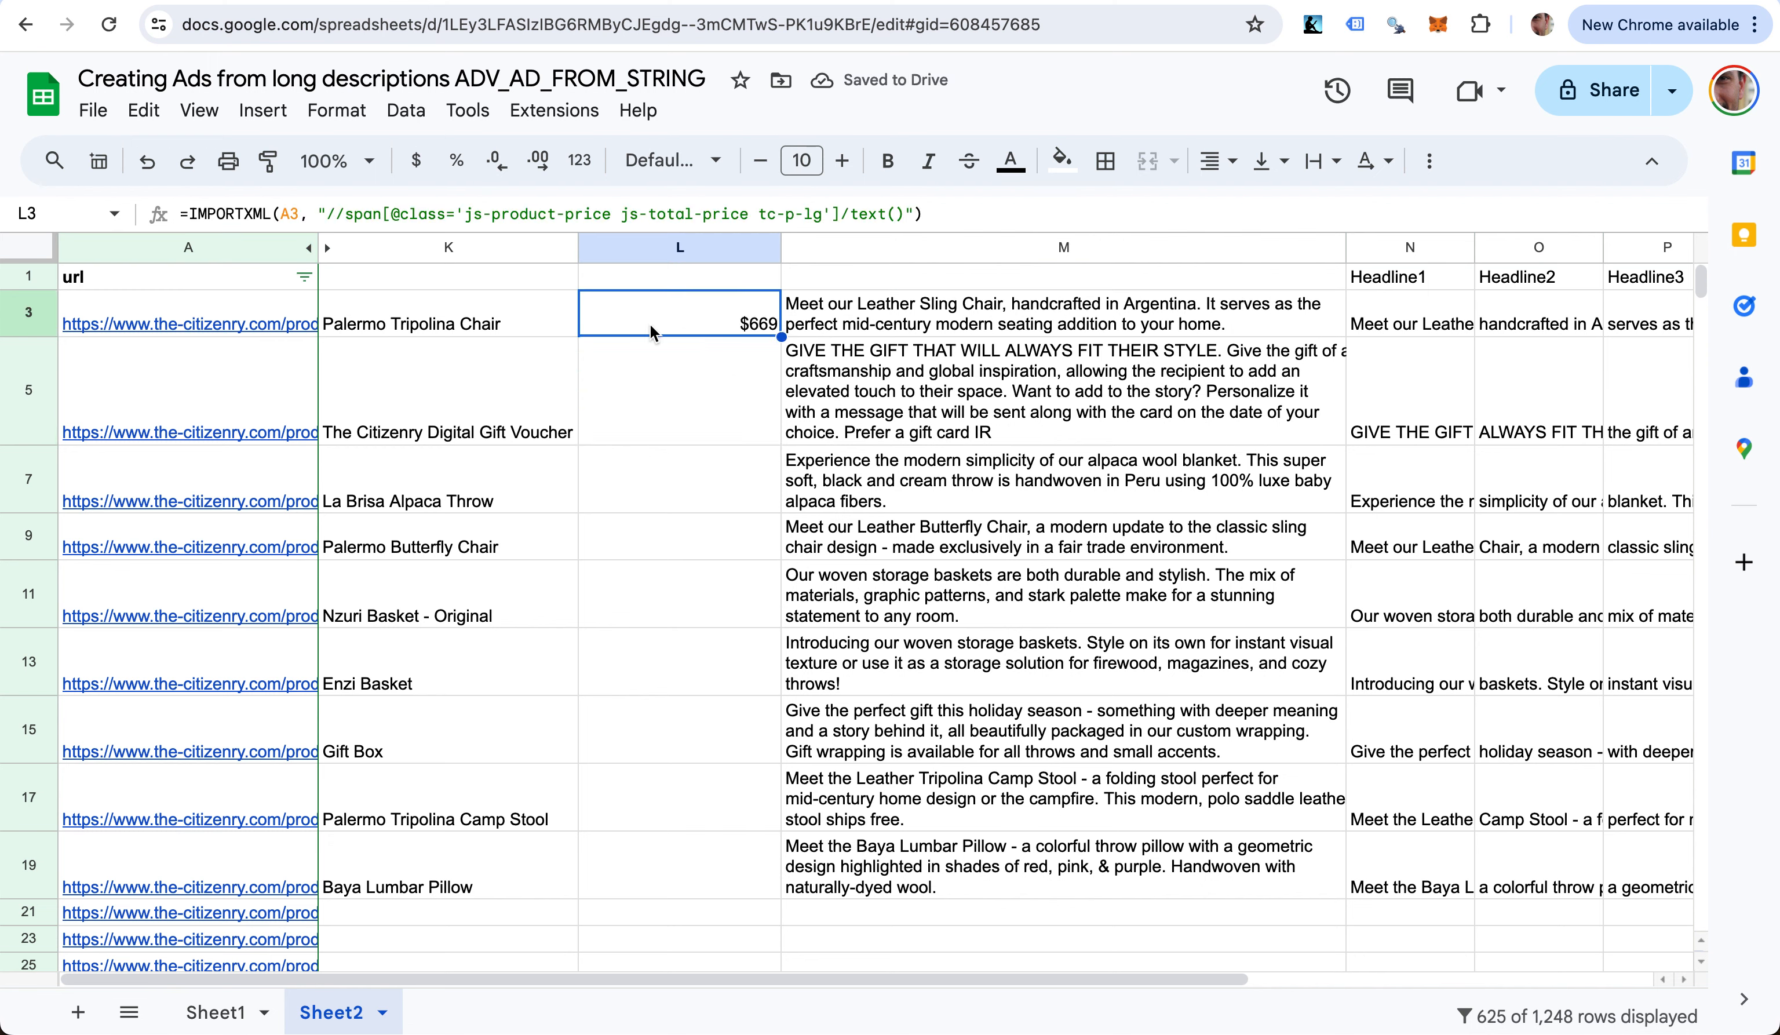
pyautogui.moveTo(780, 335); pyautogui.dragTo(776, 897)
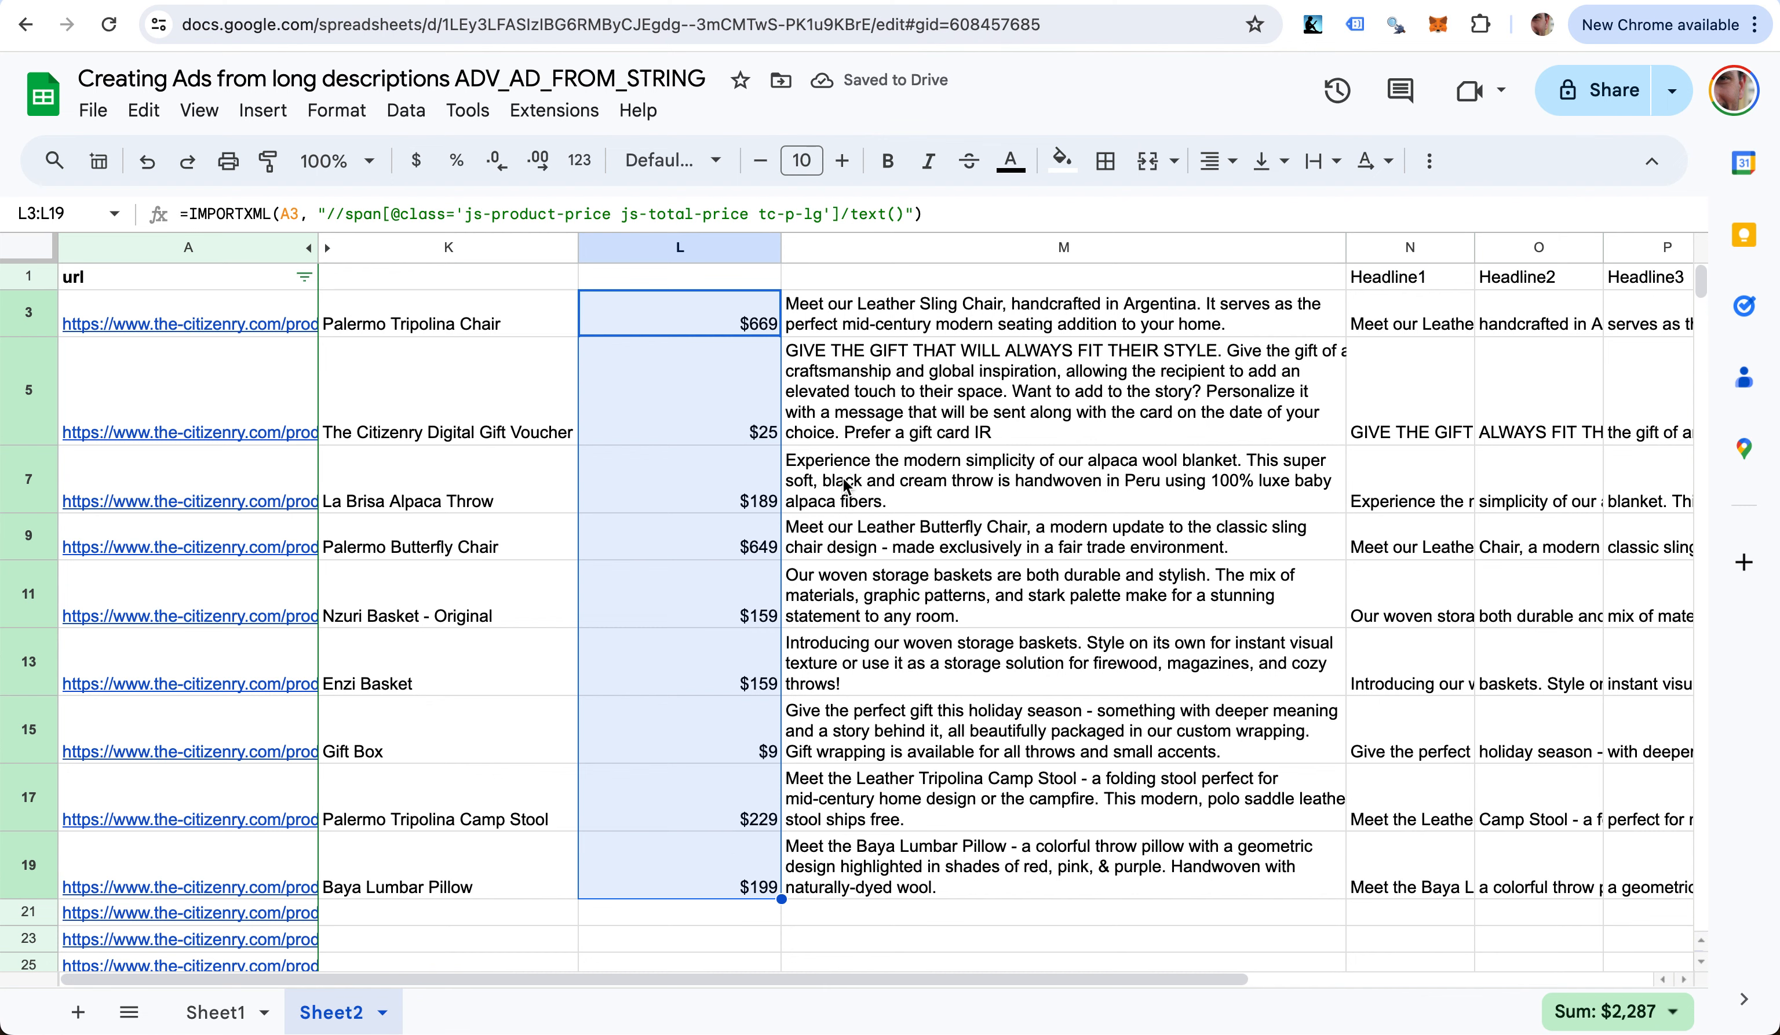
pyautogui.hscroll(1, 843, 479)
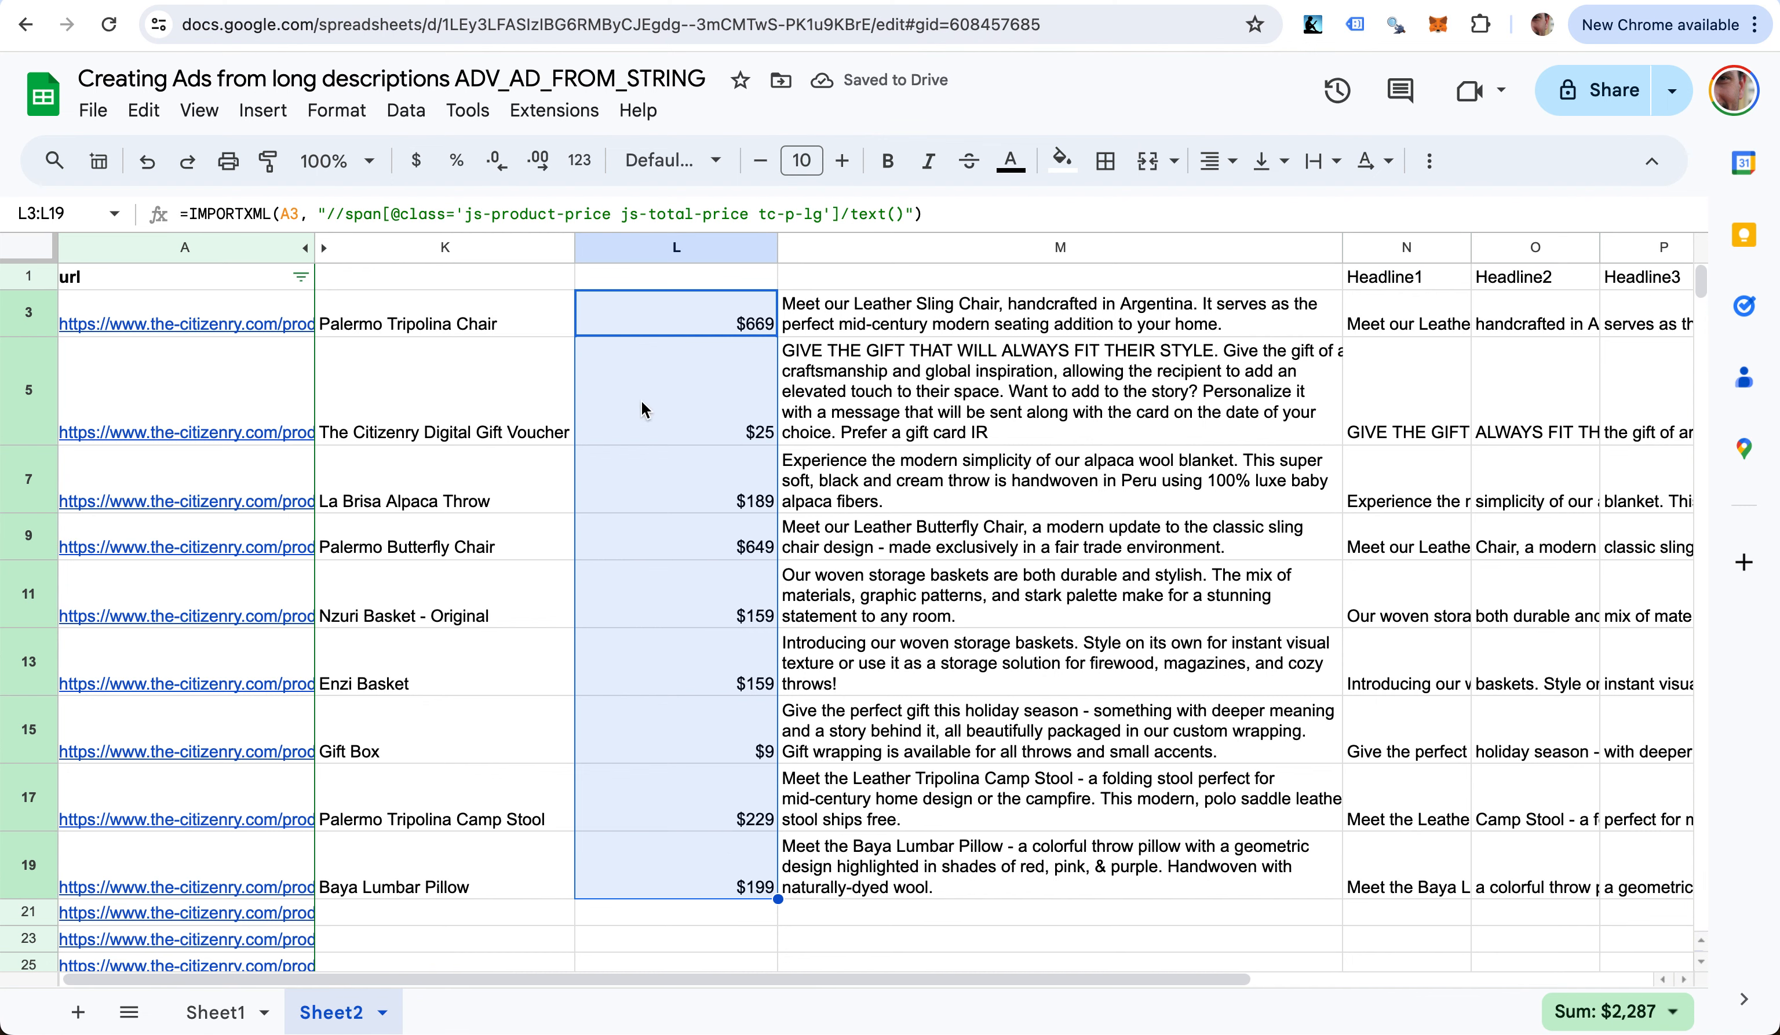
# - Enter the headers h1, price and meta description in K1, L1 and M1
pyautogui.click(474, 274)
pyautogui.write('h1')
pyautogui.press('Tab')
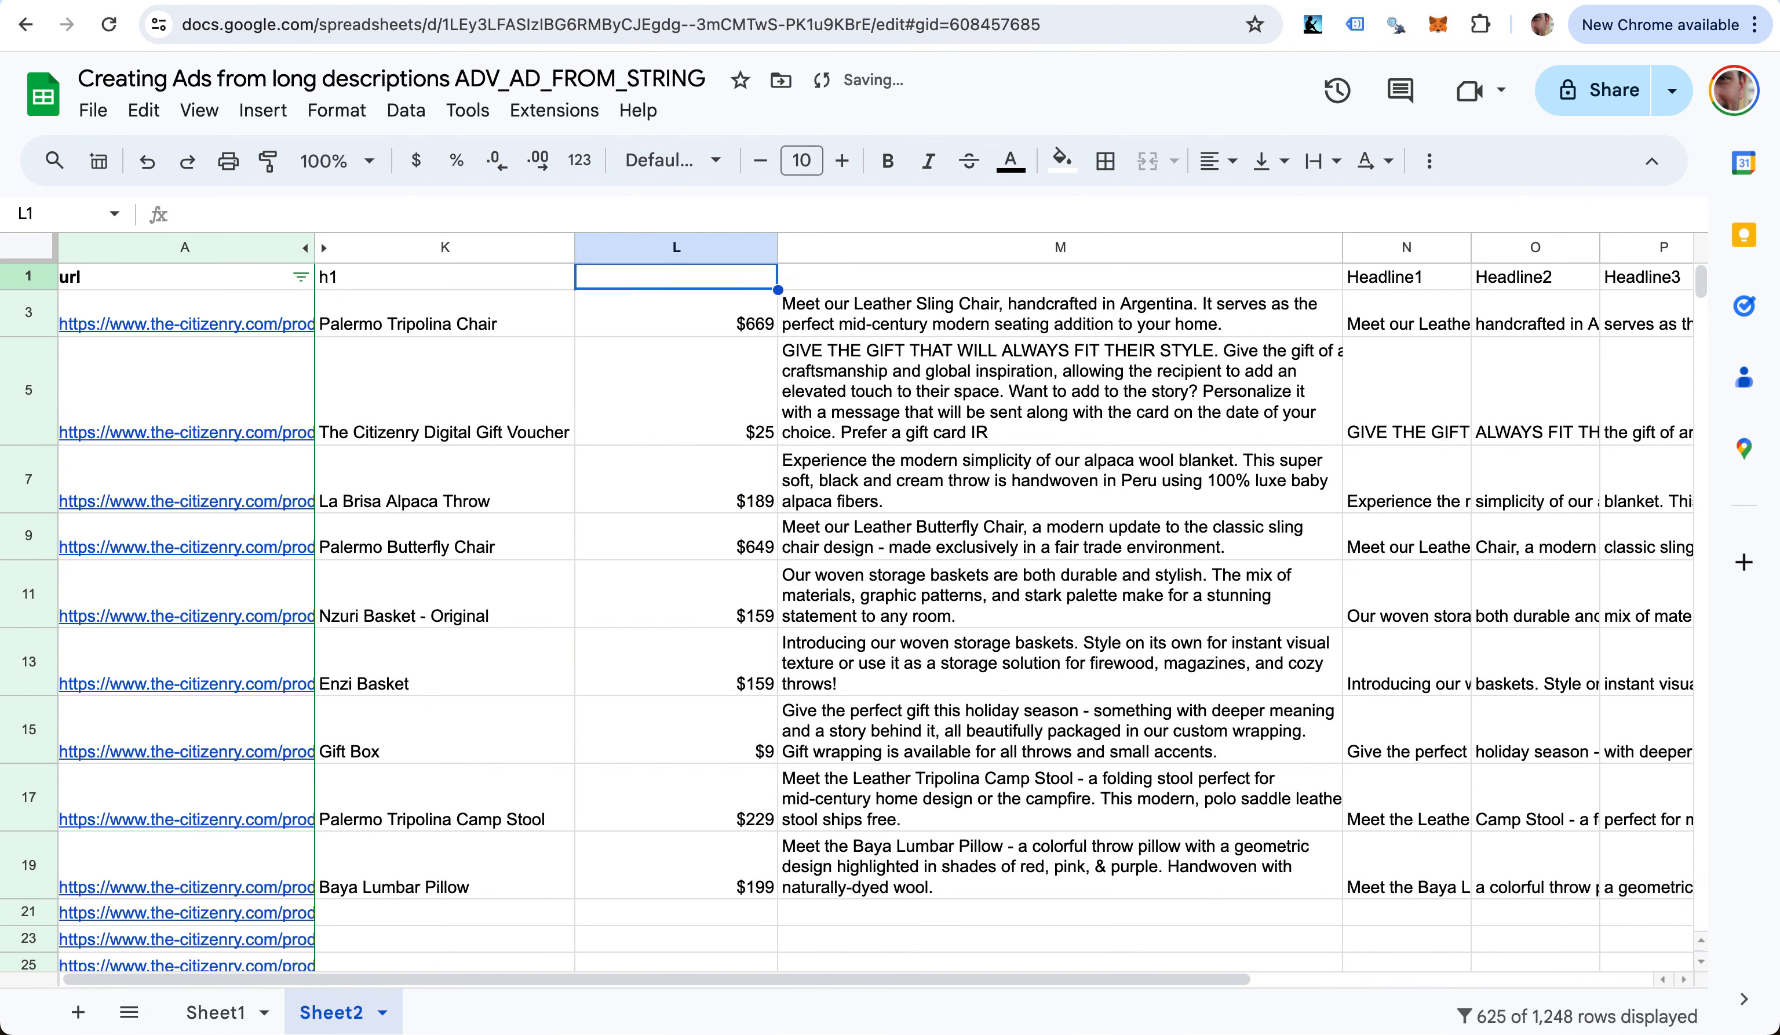
pyautogui.write('price')
pyautogui.press('Tab')
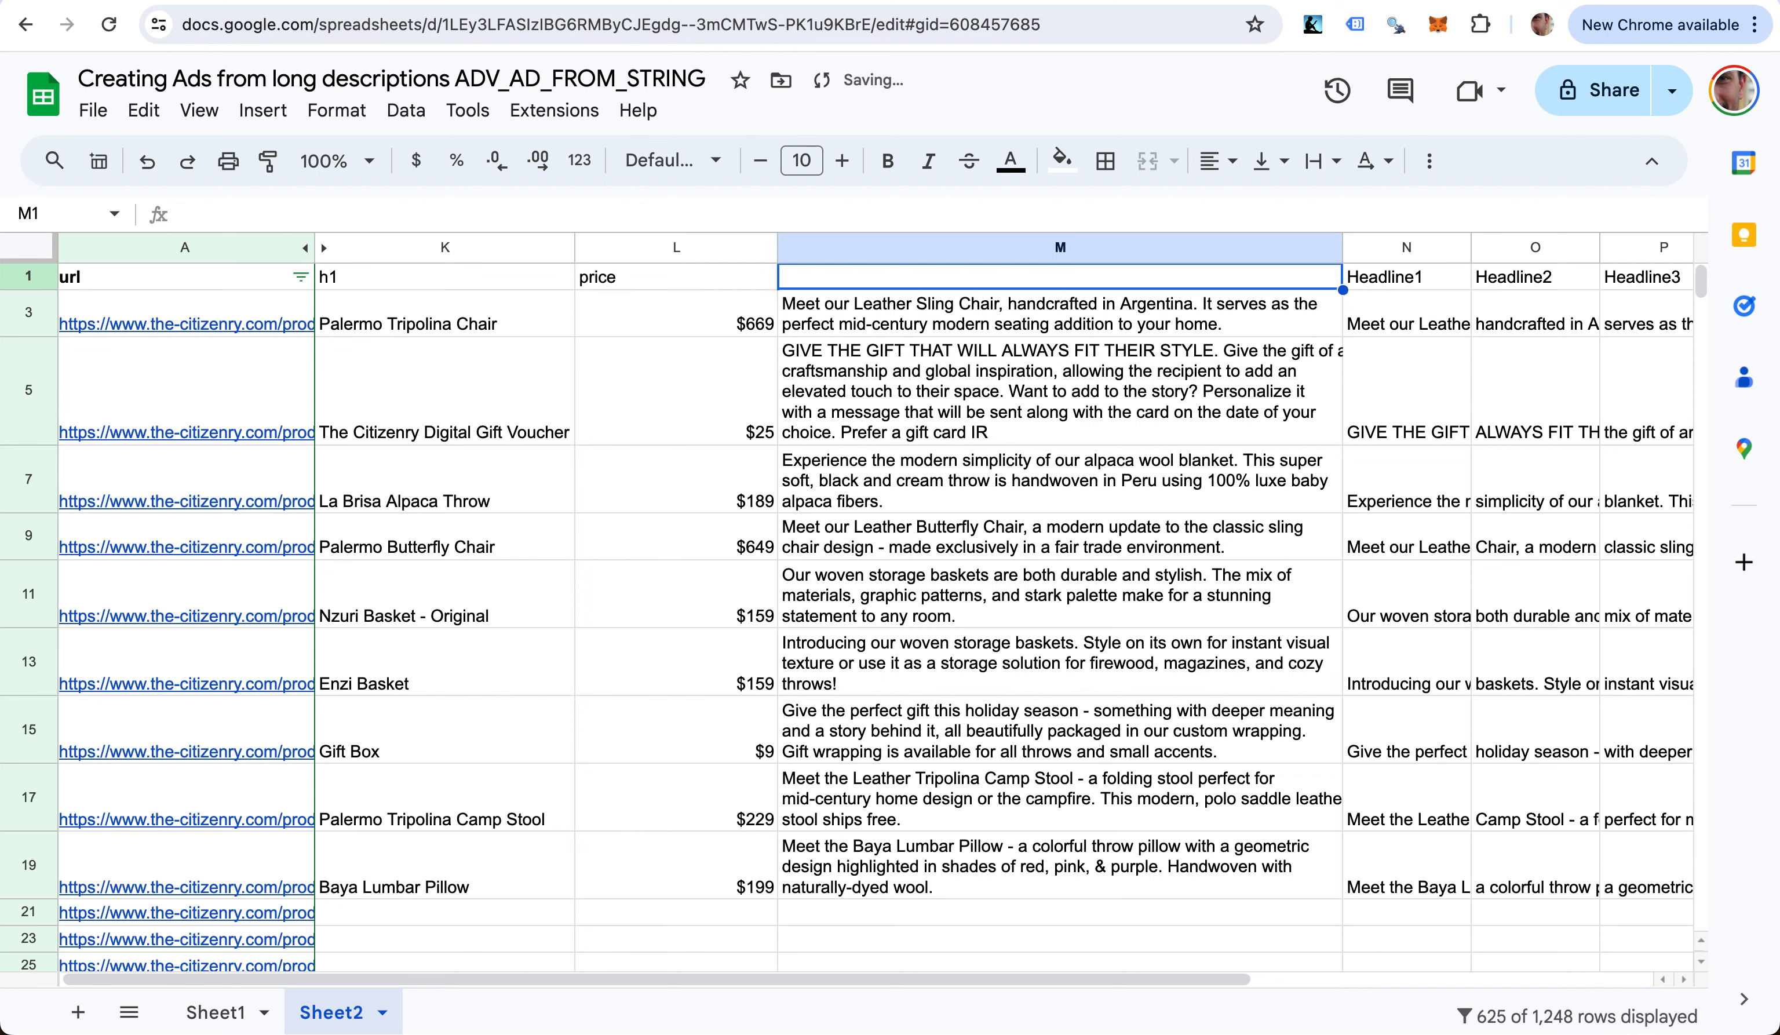
pyautogui.write('meta descr')
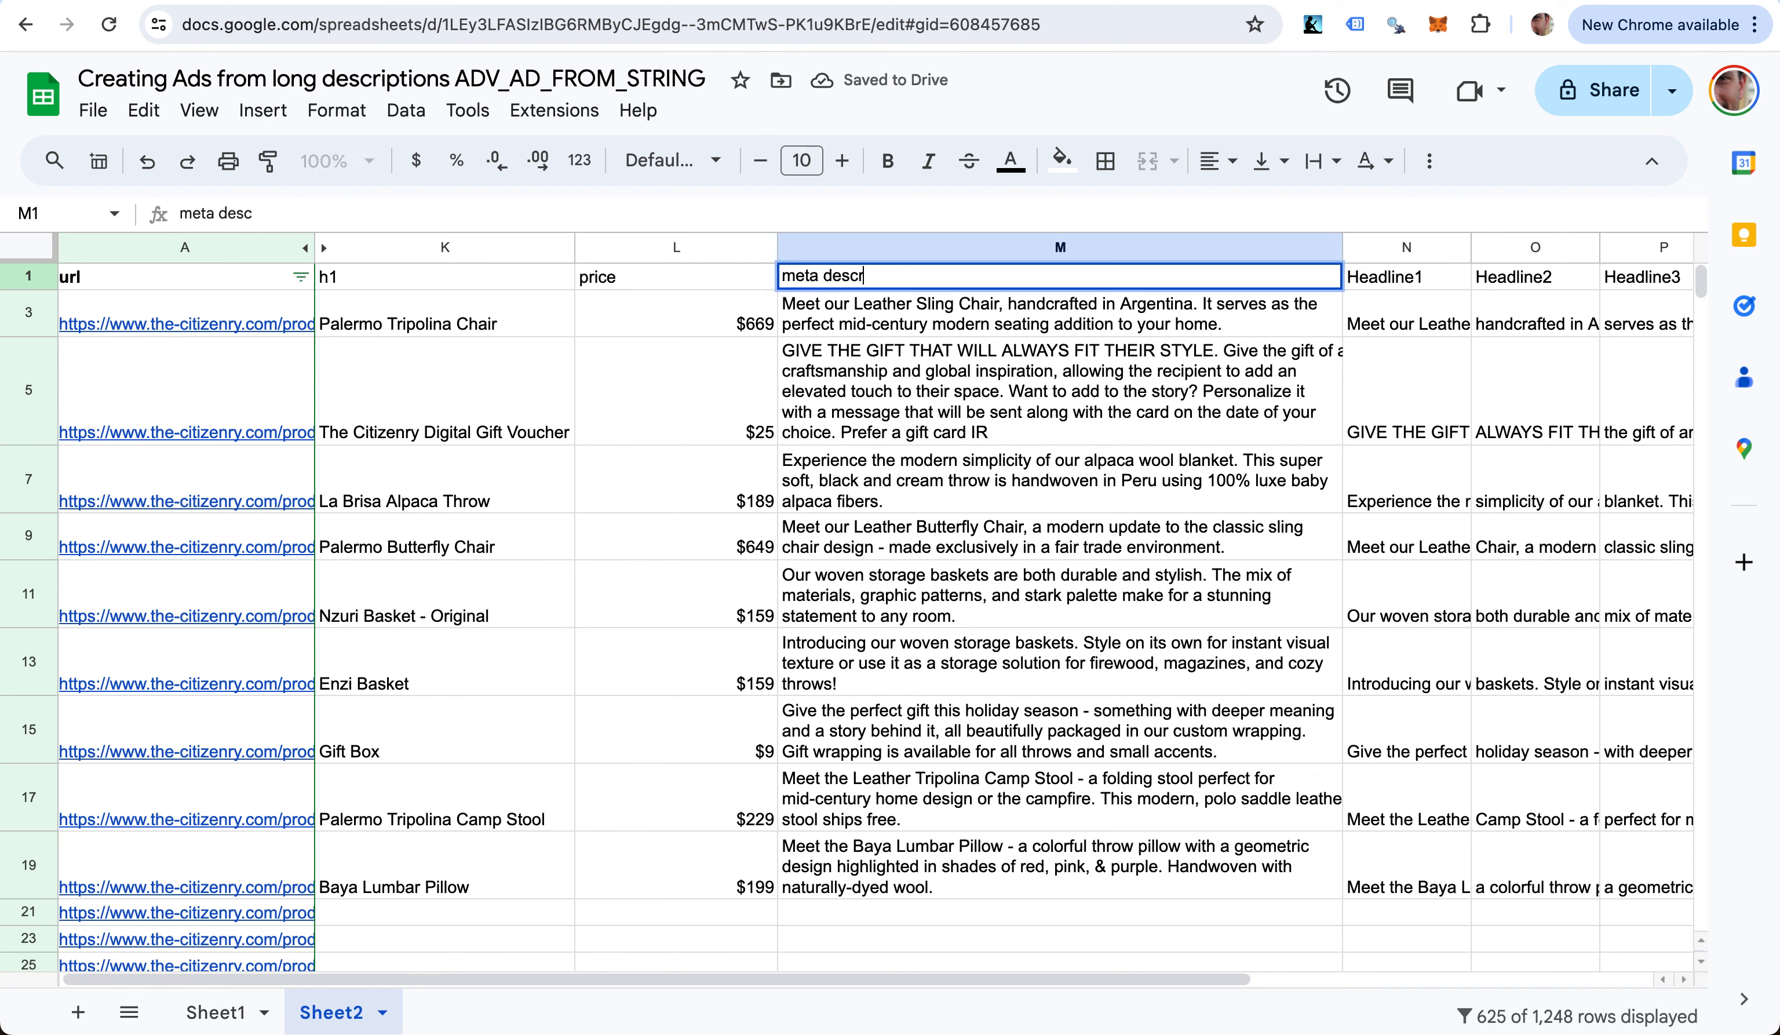
pyautogui.write('iption')
pyautogui.press('Return')
# - Check the data extent by jumping to the last product row and back to the h1 header
pyautogui.press('Right')
pyautogui.press('Right')
pyautogui.press('Right')
pyautogui.press('Right')
pyautogui.press('Right')
pyautogui.press('Right')
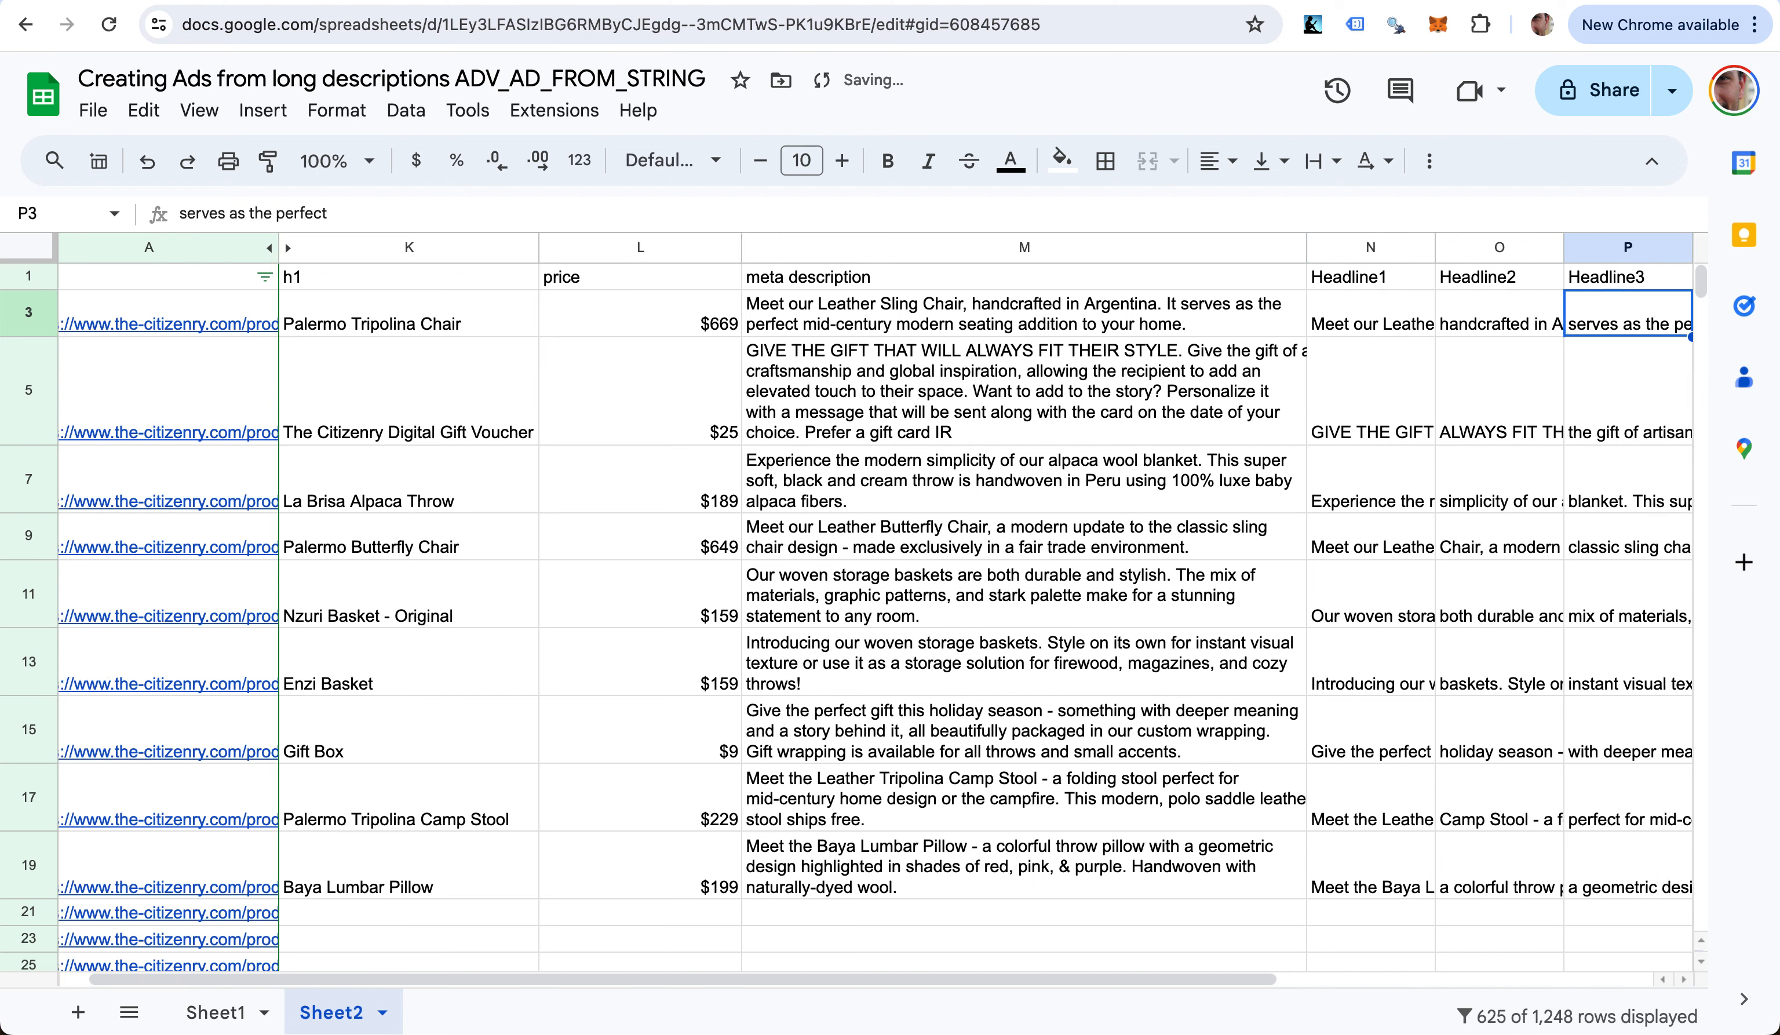
pyautogui.press('Down')
pyautogui.press('Down')
pyautogui.press('Down')
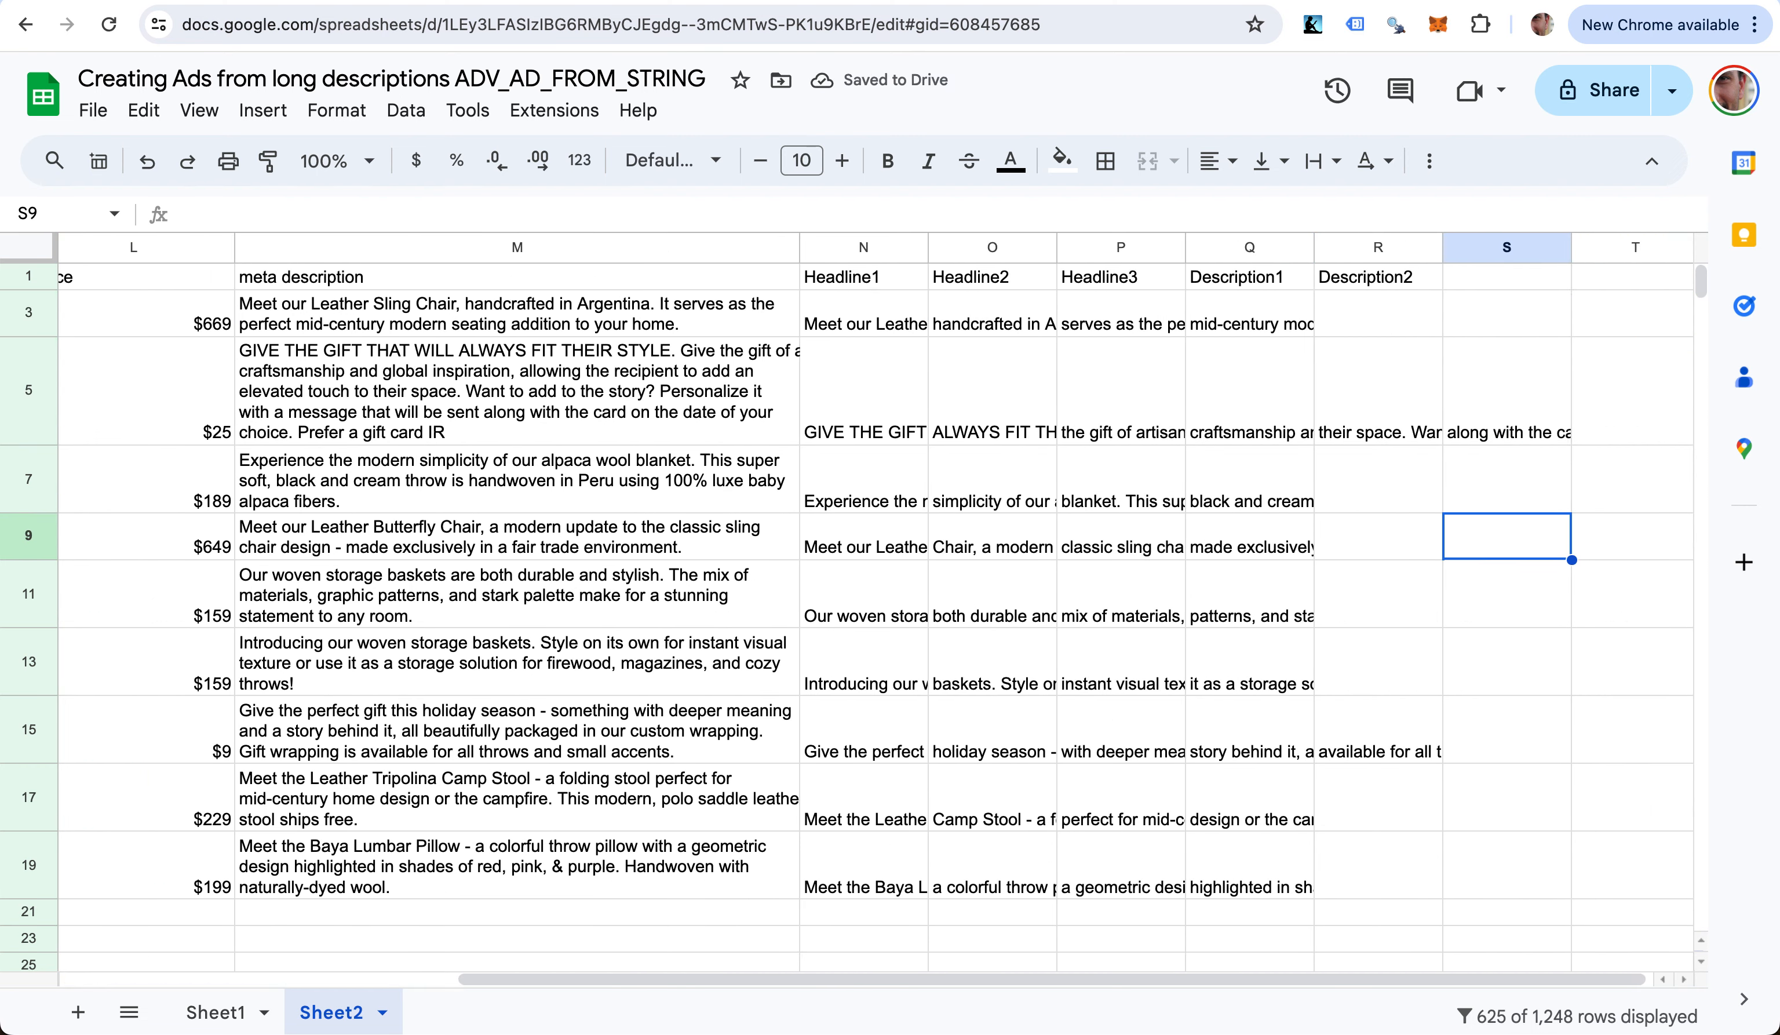
pyautogui.hscroll(-5, 852, 604)
pyautogui.hscroll(-2, 93, 455)
pyautogui.scroll(-3, 489, 611)
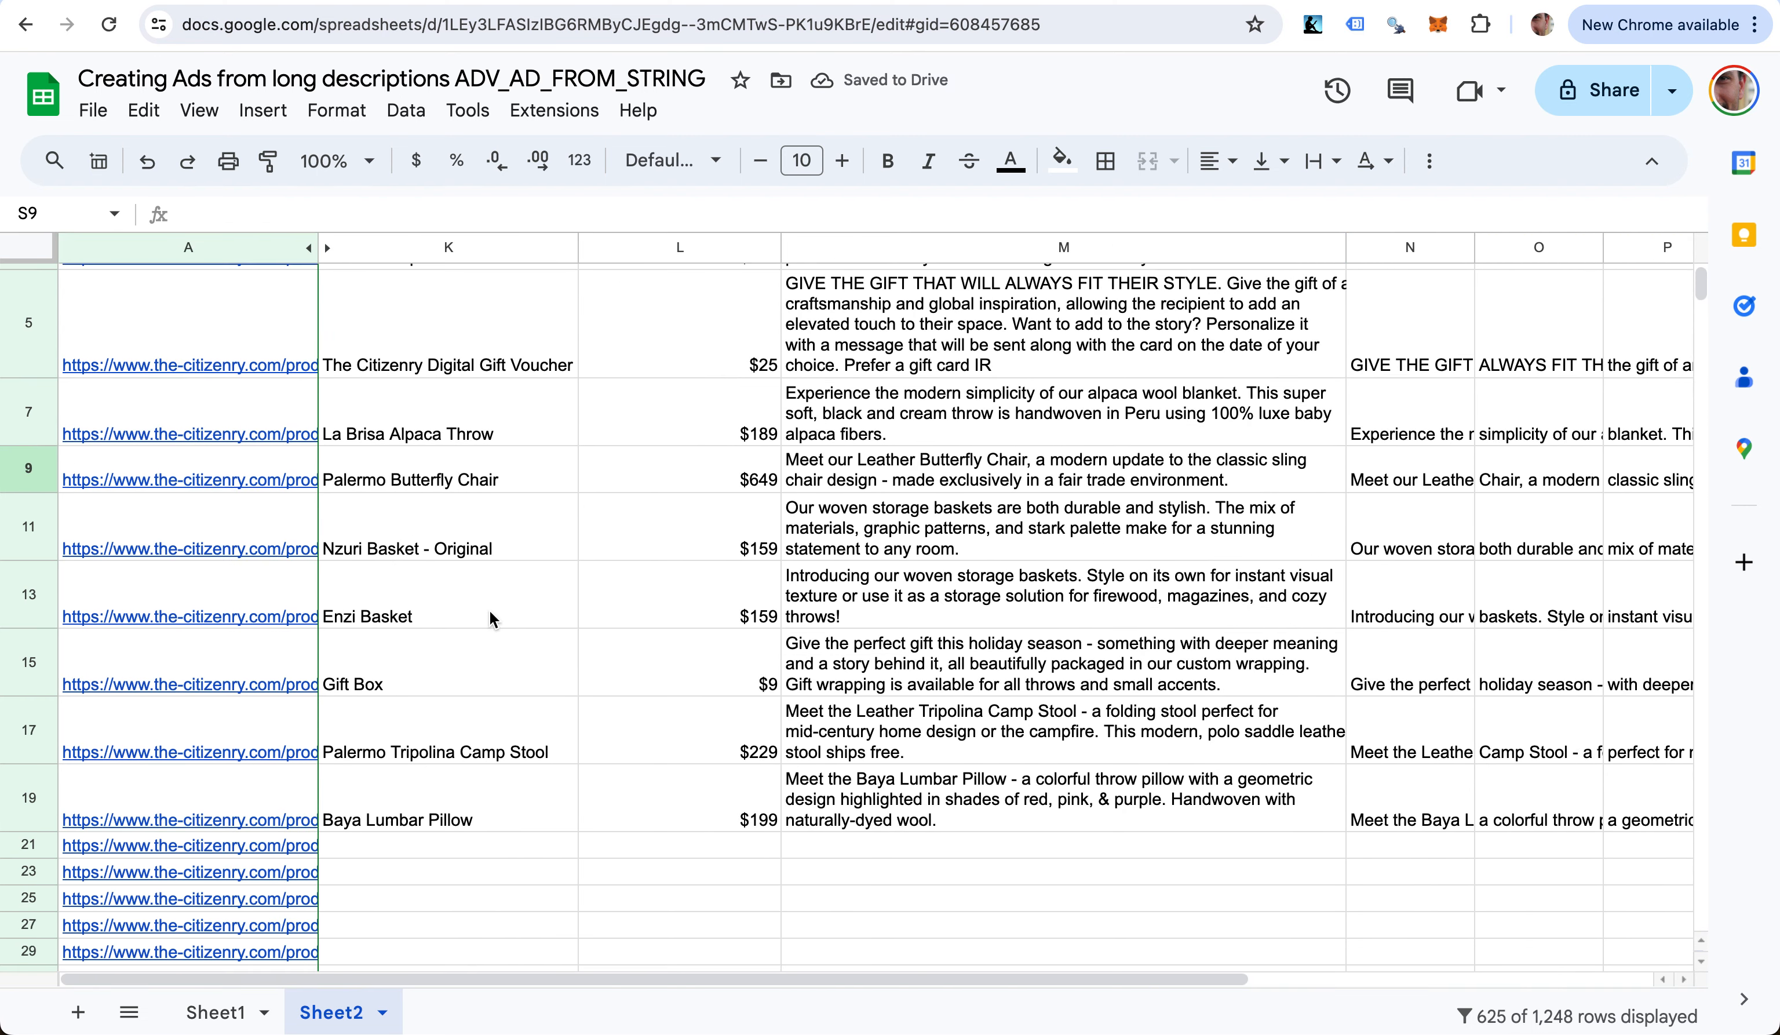
pyautogui.click(455, 664)
pyautogui.hotkey('ctrl', 'Down')
pyautogui.hotkey('ctrl', 'Left')
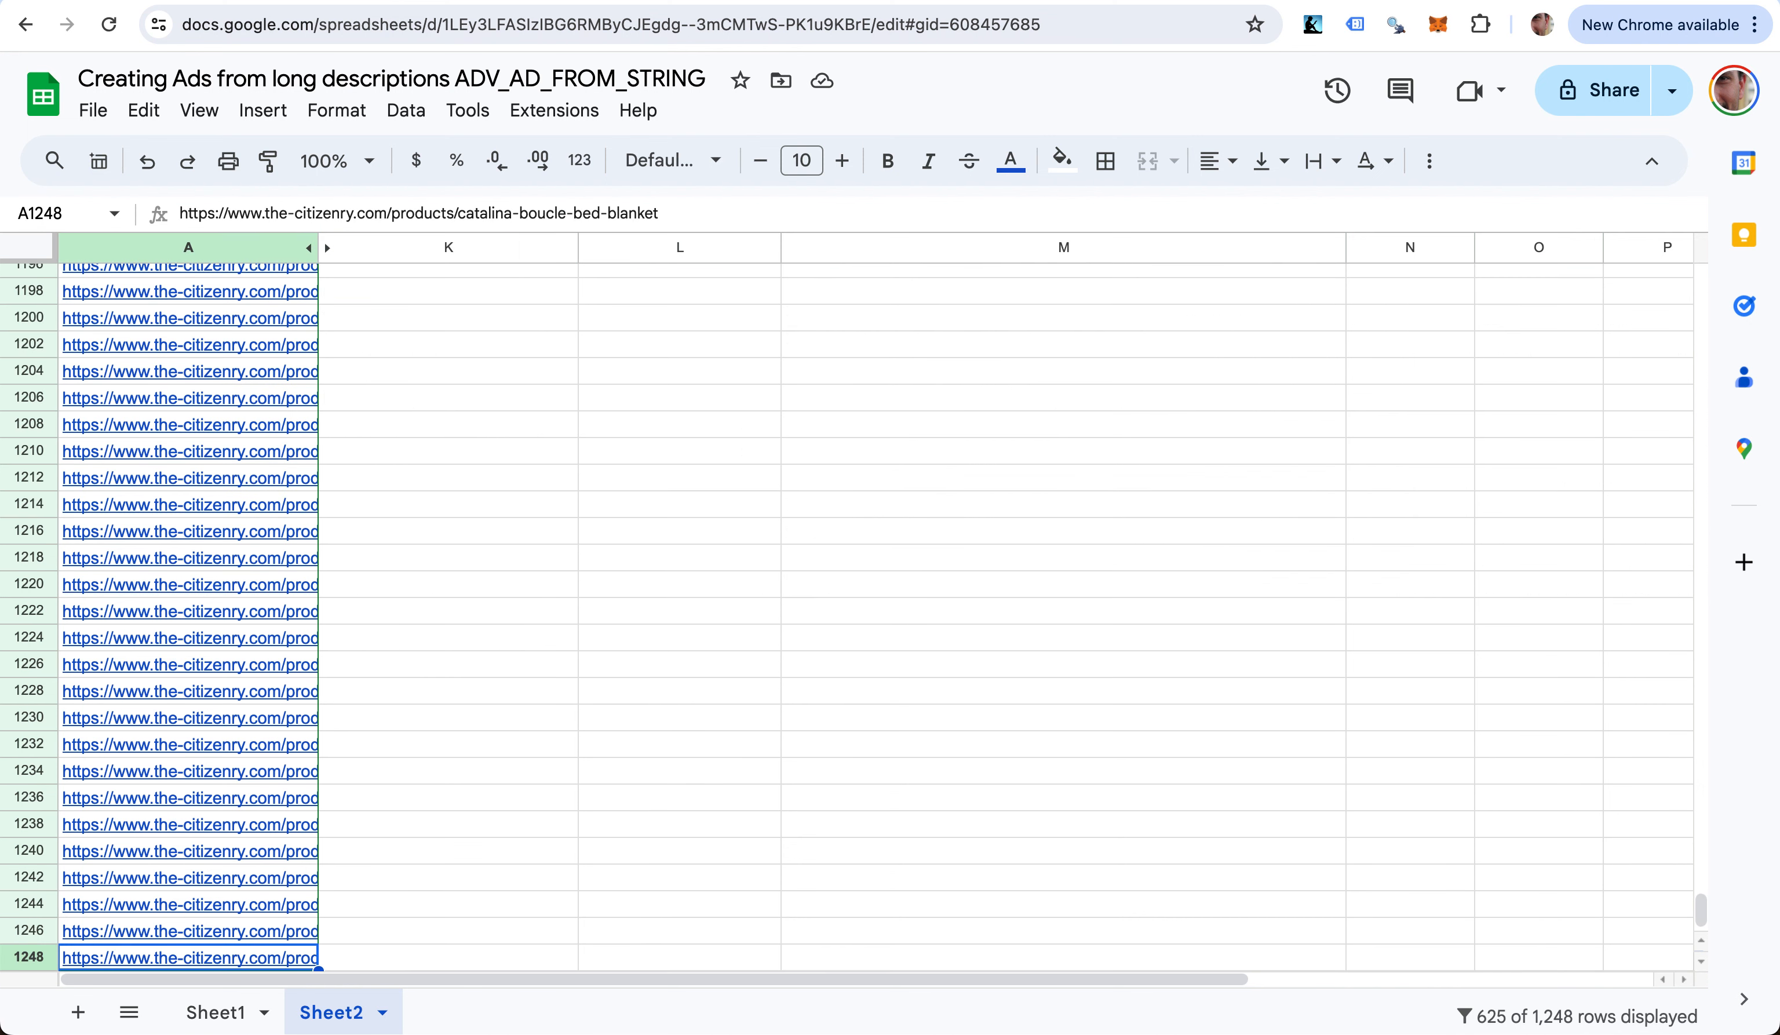
pyautogui.press('Right')
pyautogui.hotkey('ctrl', 'Up')
pyautogui.hotkey('ctrl', 'Up')
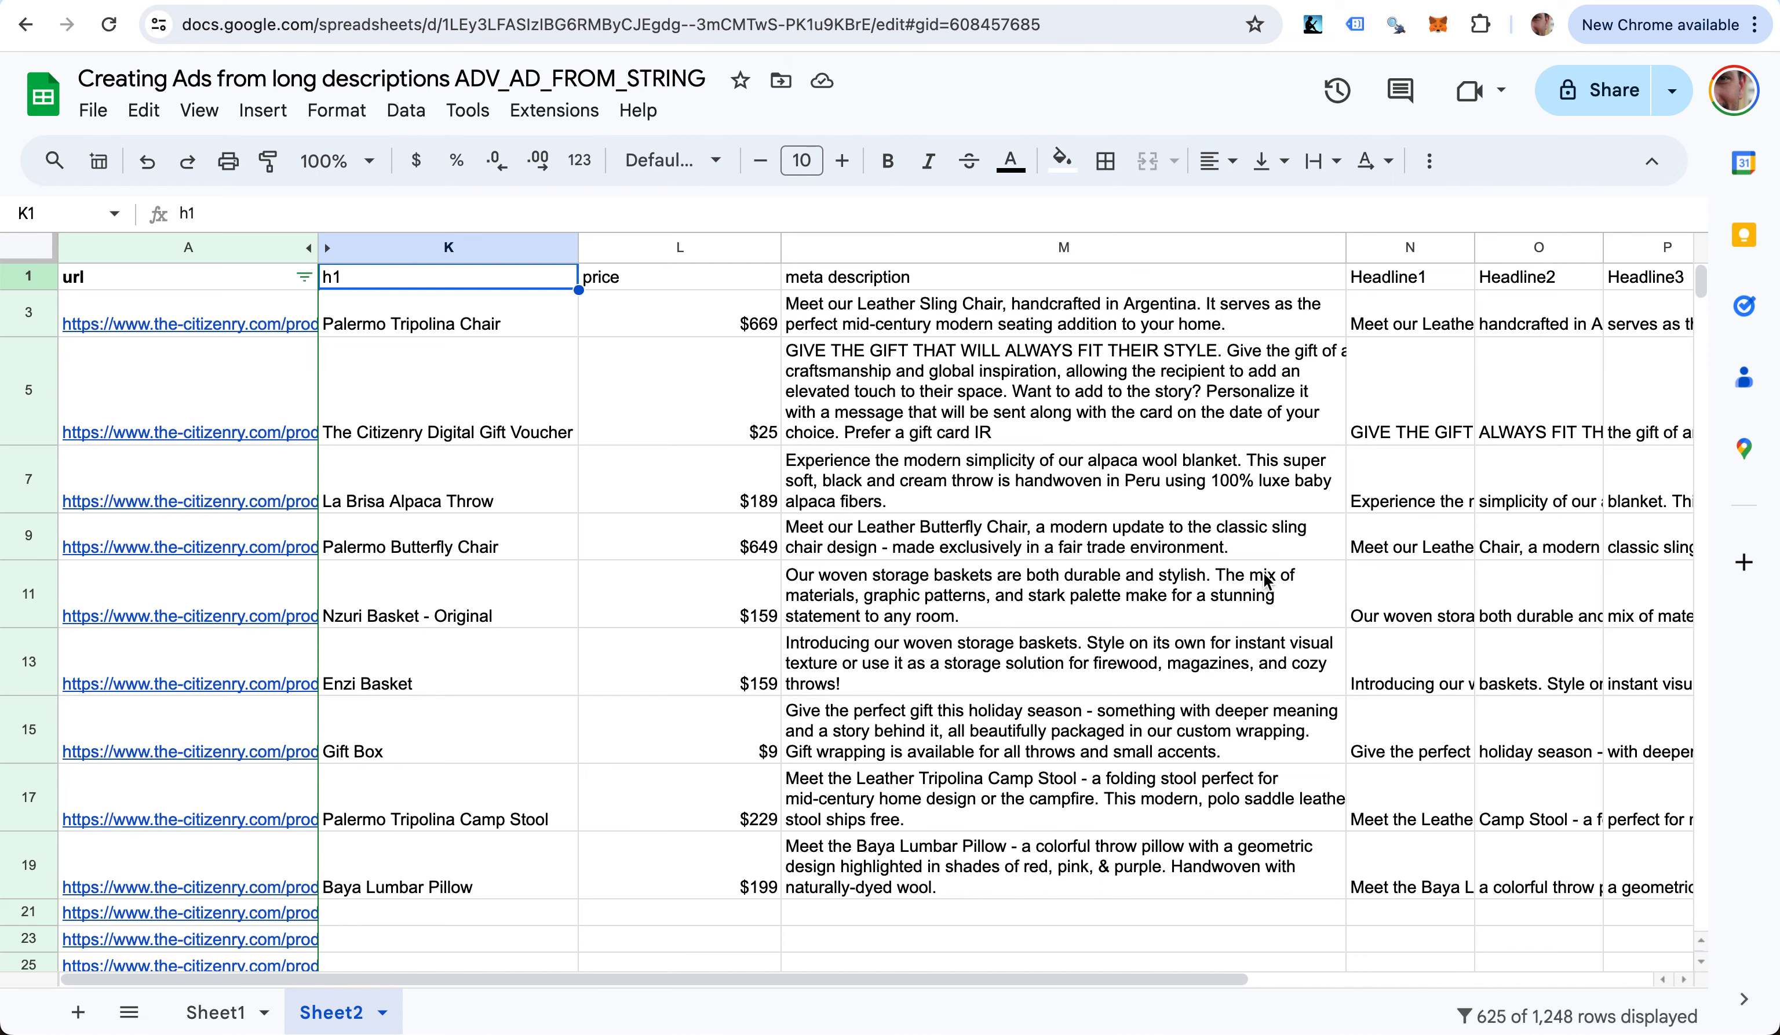
pyautogui.hscroll(5, 1267, 583)
pyautogui.hscroll(-5, 1267, 582)
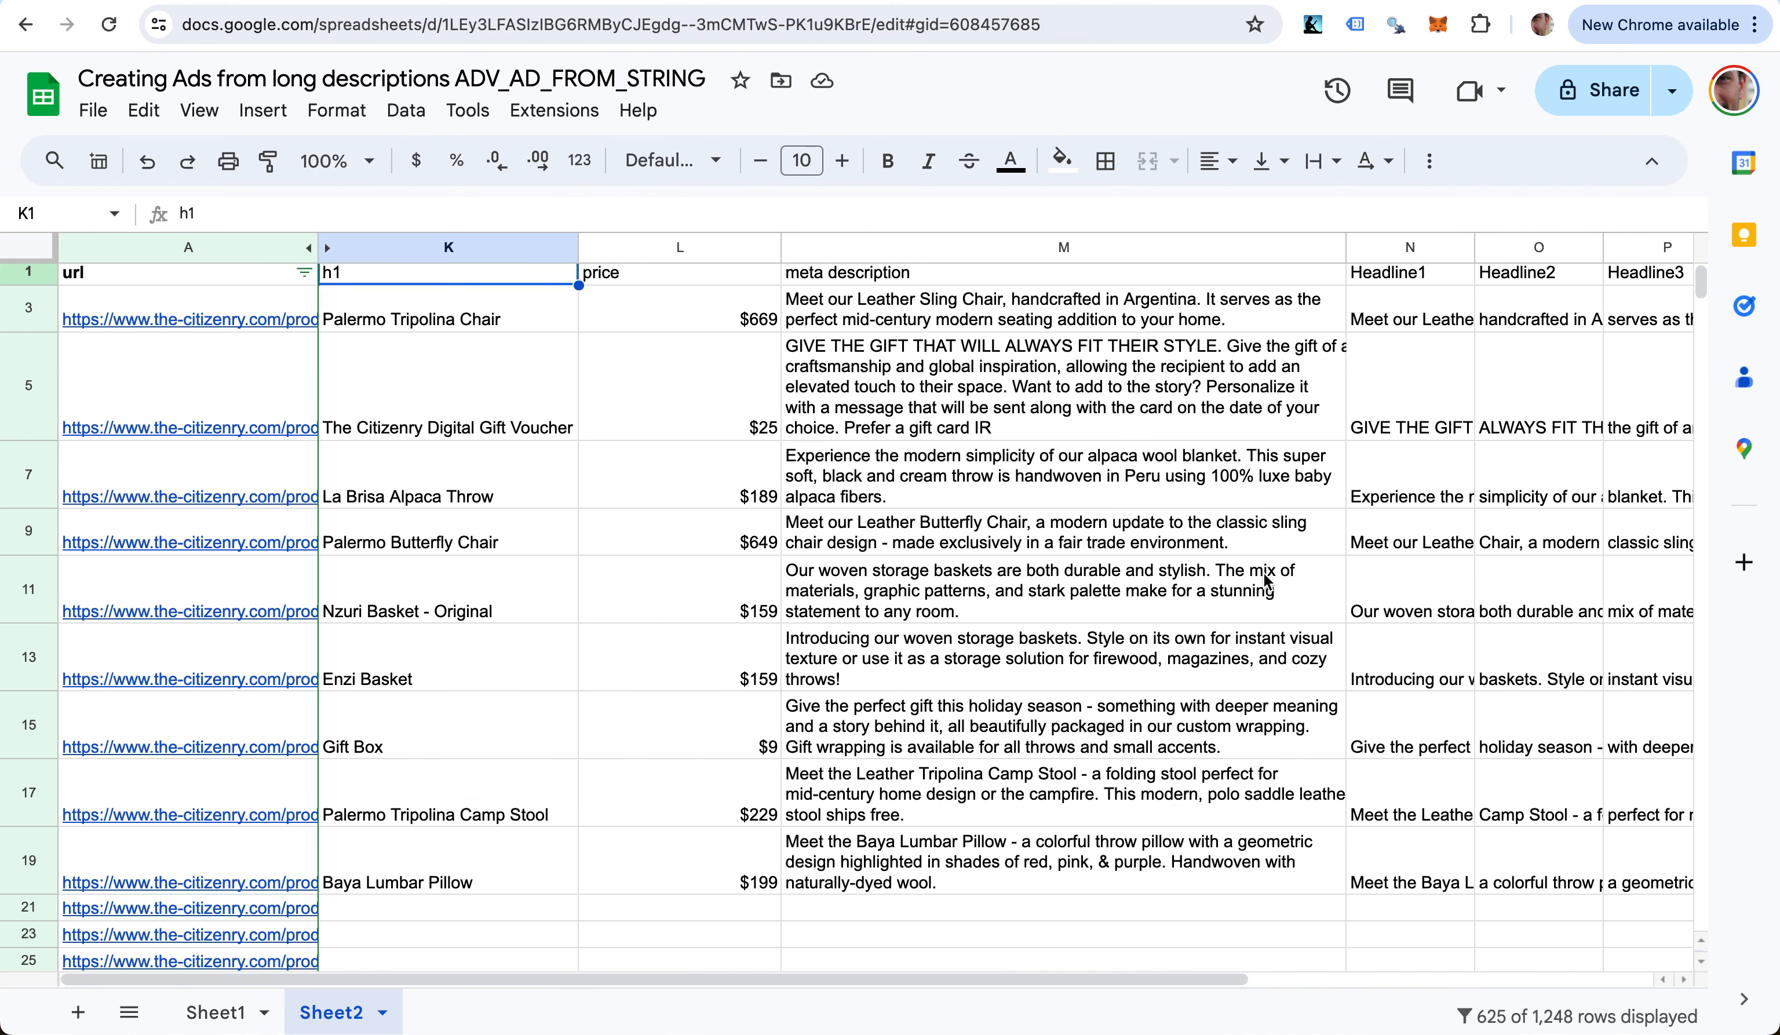